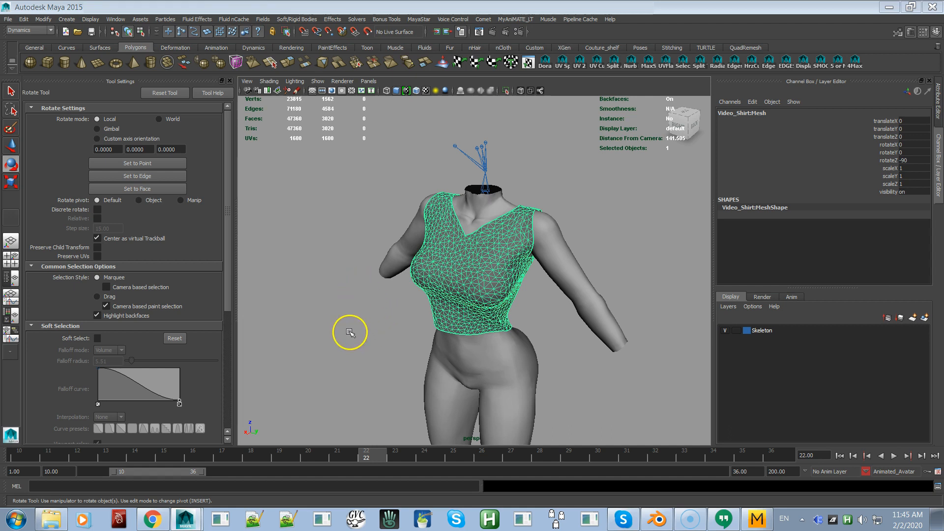
# Freeze the shirt mesh's transformations and delete its construction history
pyautogui.keyDown('alt'); pyautogui.moveTo(372, 330); pyautogui.dragTo(403, 301); pyautogui.keyUp('alt')
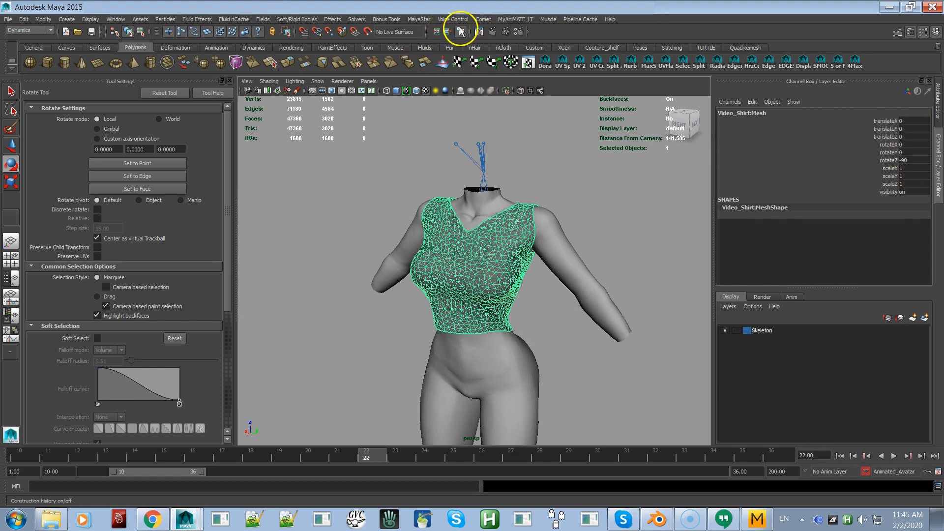
pyautogui.click(418, 21)
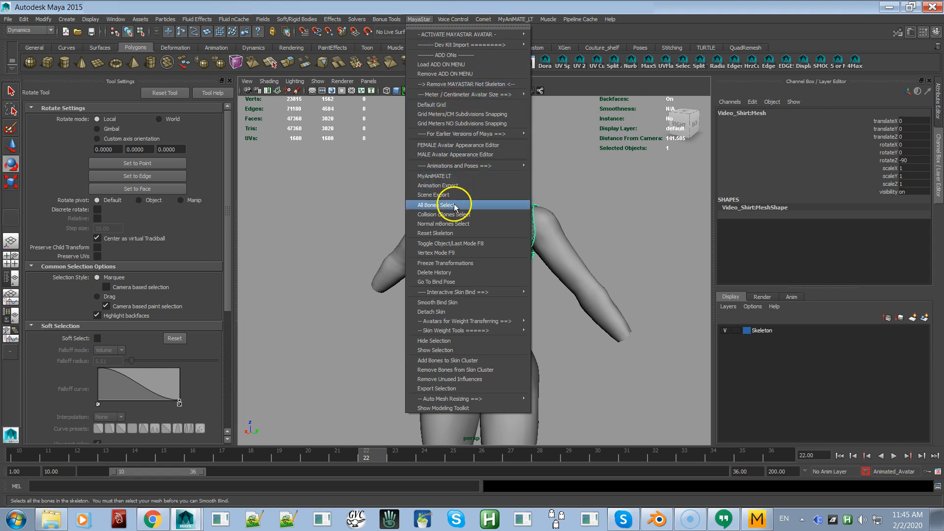
pyautogui.click(450, 266)
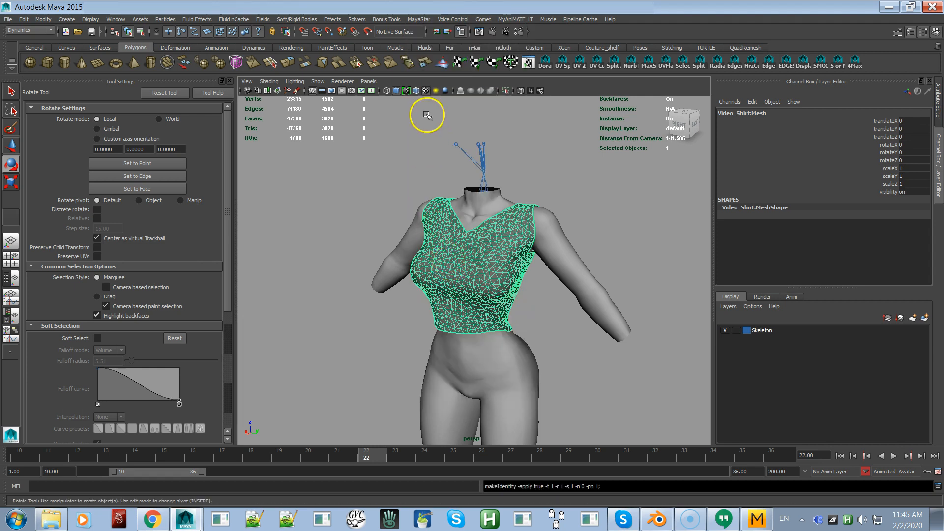
pyautogui.click(416, 21)
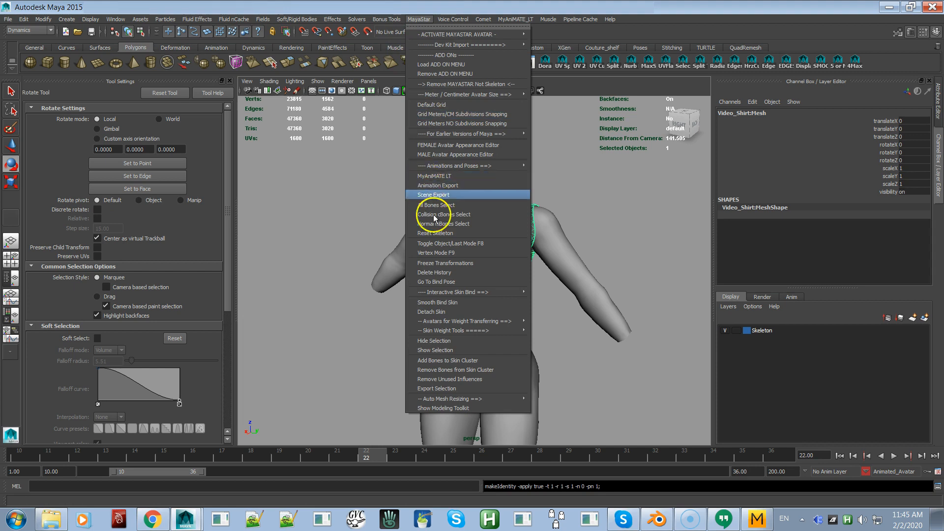
pyautogui.click(439, 275)
# Hide the Skeleton display layer and create a new display layer containing the selected avatar body mesh
pyautogui.keyDown('alt'); pyautogui.moveTo(426, 259); pyautogui.dragTo(440, 253); pyautogui.keyUp('alt')
pyautogui.keyDown('alt'); pyautogui.moveTo(440, 254); pyautogui.dragTo(499, 267, button='right'); pyautogui.keyUp('alt')
pyautogui.keyDown('alt'); pyautogui.moveTo(499, 267); pyautogui.dragTo(480, 284); pyautogui.keyUp('alt')
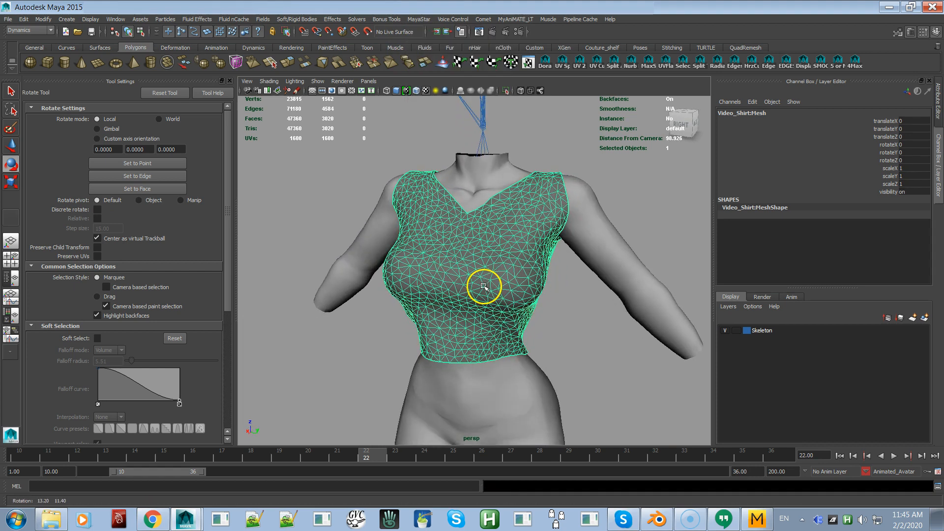
pyautogui.keyDown('alt'); pyautogui.moveTo(558, 320); pyautogui.dragTo(519, 303); pyautogui.keyUp('alt')
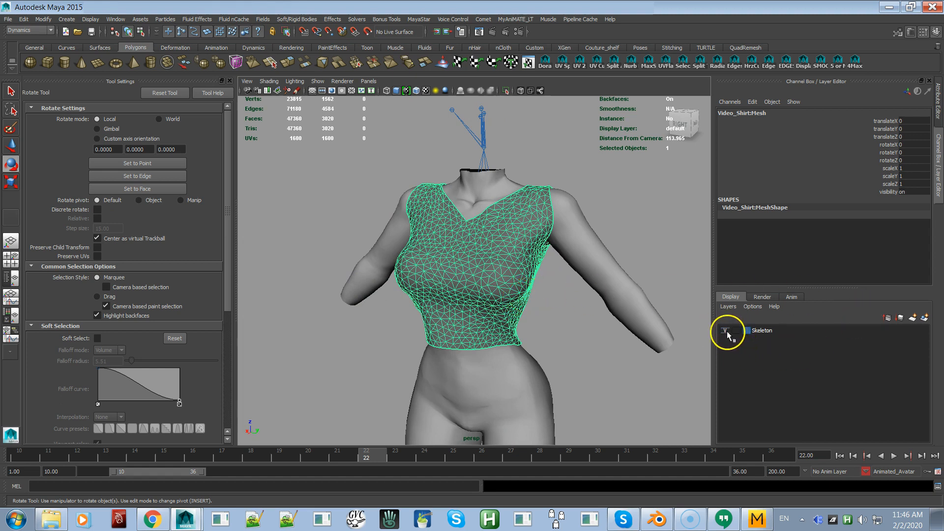
pyautogui.click(727, 331)
pyautogui.click(651, 339)
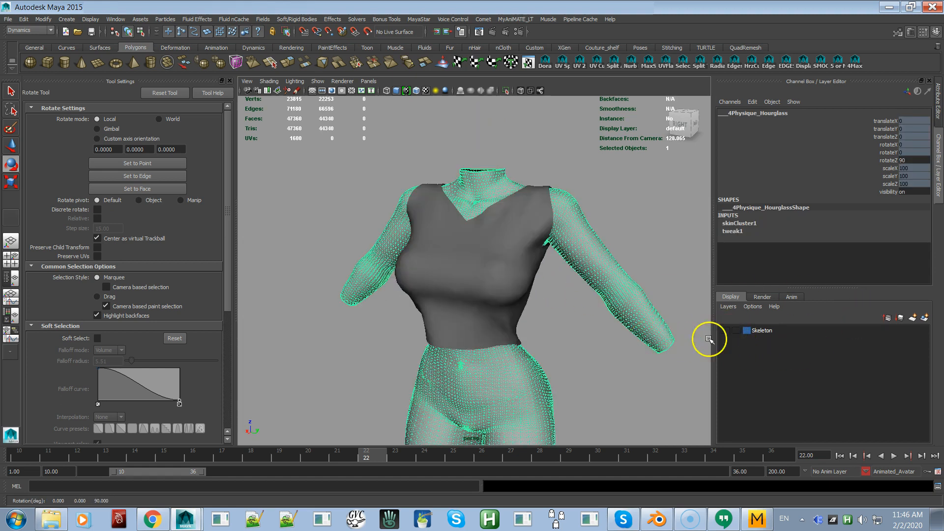
pyautogui.click(924, 318)
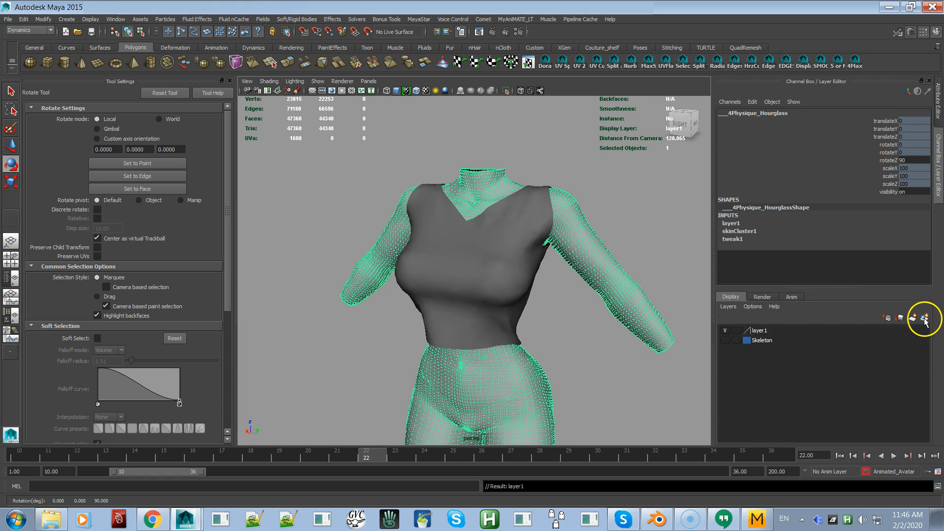
# Rename the new display layer as Body and save it
pyautogui.click(777, 328)
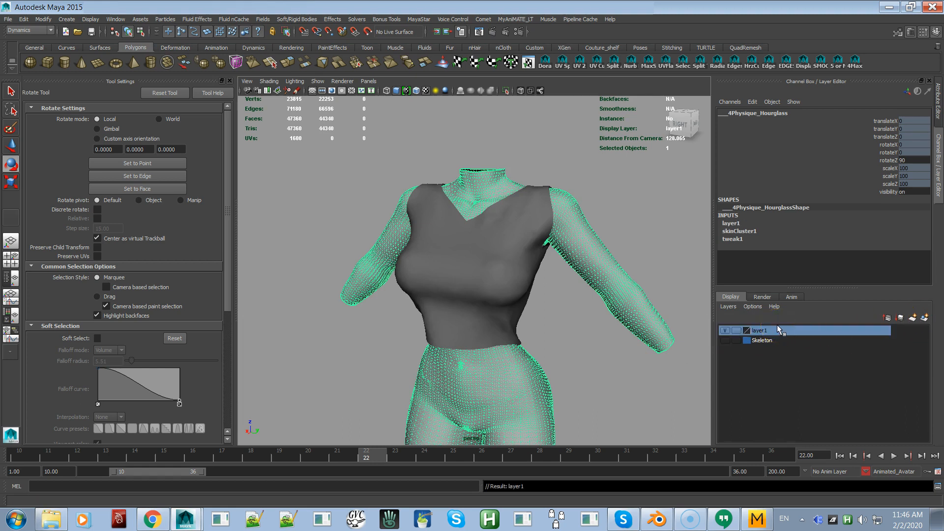
pyautogui.doubleClick(777, 329)
pyautogui.click(398, 197)
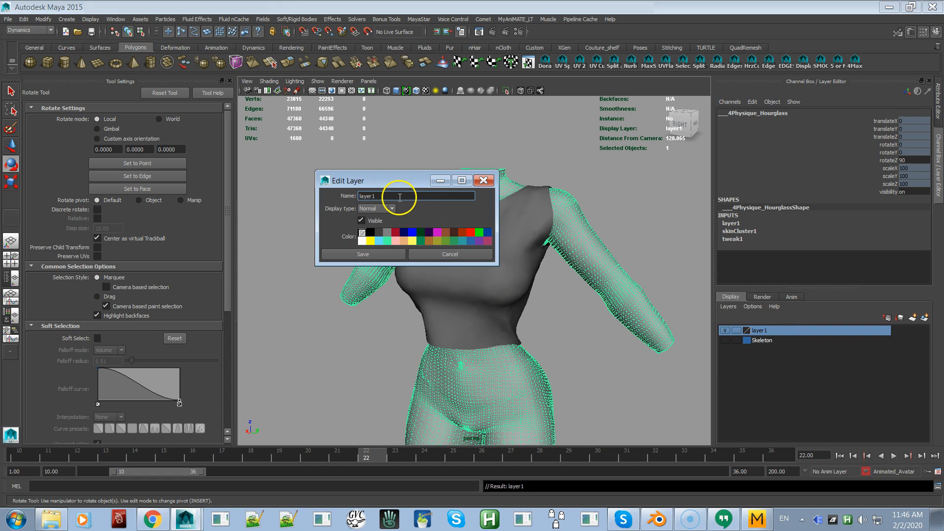
pyautogui.write('B')
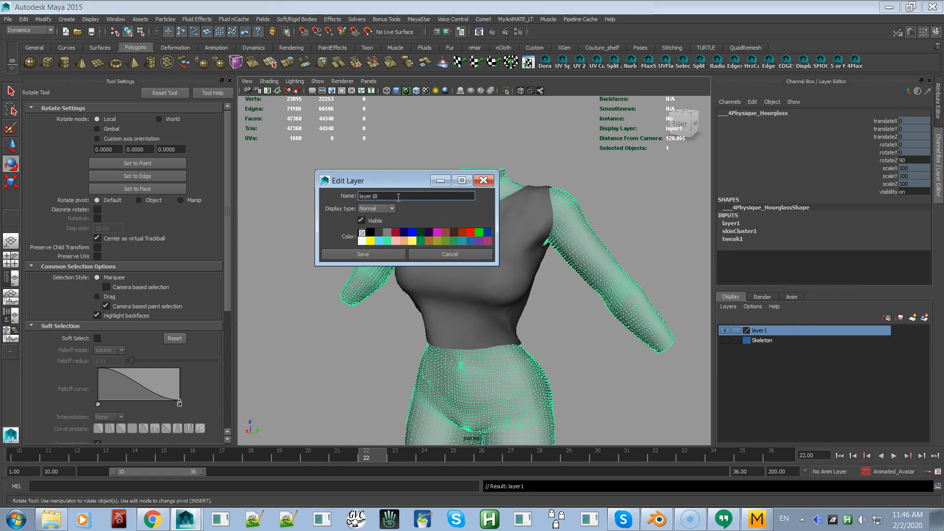
pyautogui.press('BackSpace')
pyautogui.press('BackSpace')
pyautogui.press('BackSpace')
pyautogui.press('BackSpace')
pyautogui.press('BackSpace')
pyautogui.press('BackSpace')
pyautogui.write('Bod')
pyautogui.click(362, 255)
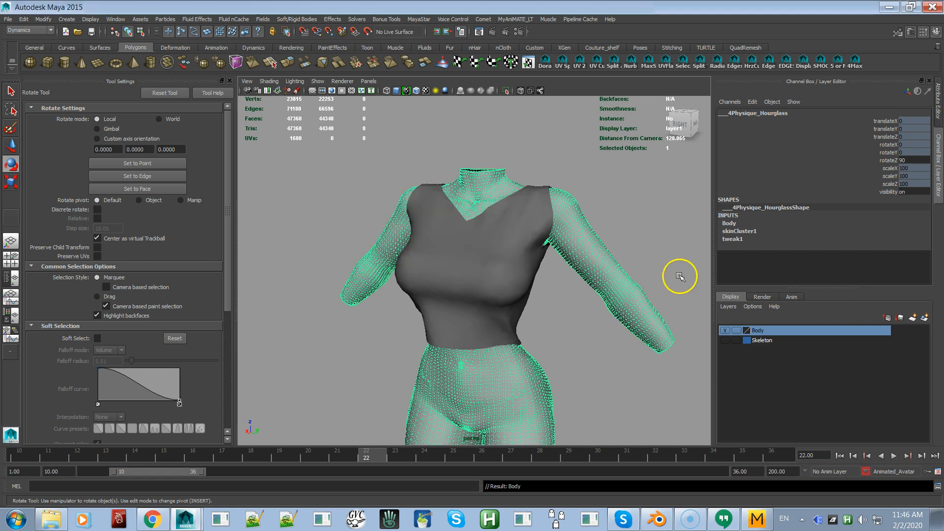
# Hide the Body layer and select the shirt mesh
pyautogui.click(724, 330)
pyautogui.click(485, 292)
pyautogui.keyDown('alt'); pyautogui.moveTo(421, 318); pyautogui.dragTo(492, 350); pyautogui.keyUp('alt')
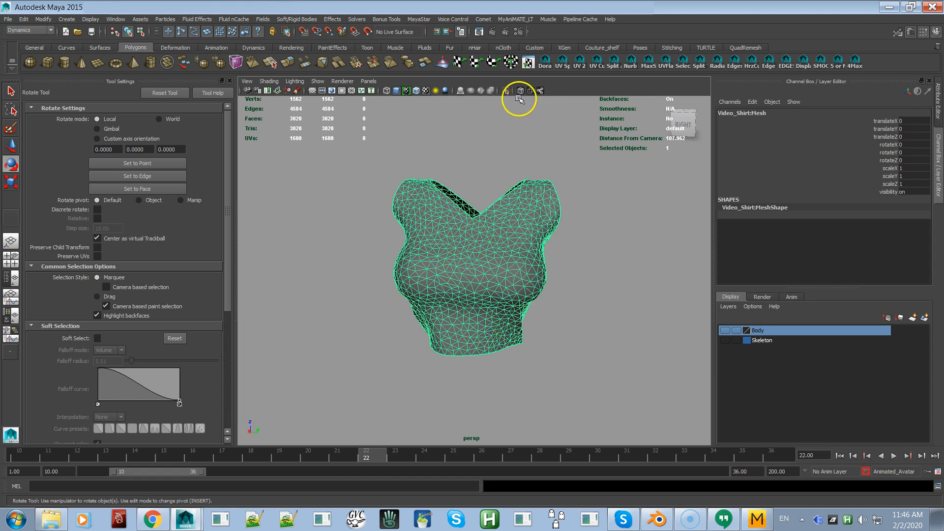
# Open the Quad Remesher settings and place the window beside the shirt so the mesh is unobstructed
pyautogui.click(735, 47)
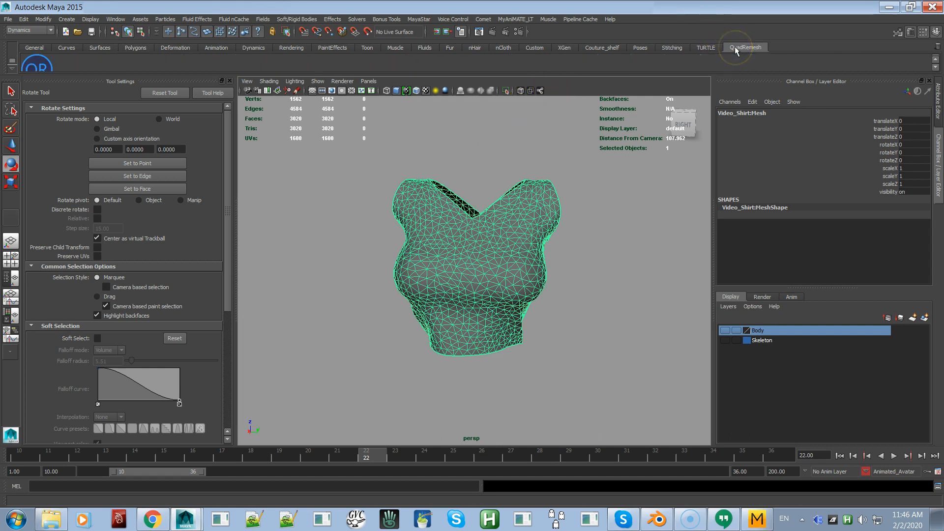
pyautogui.click(30, 65)
pyautogui.moveTo(120, 164); pyautogui.dragTo(639, 175)
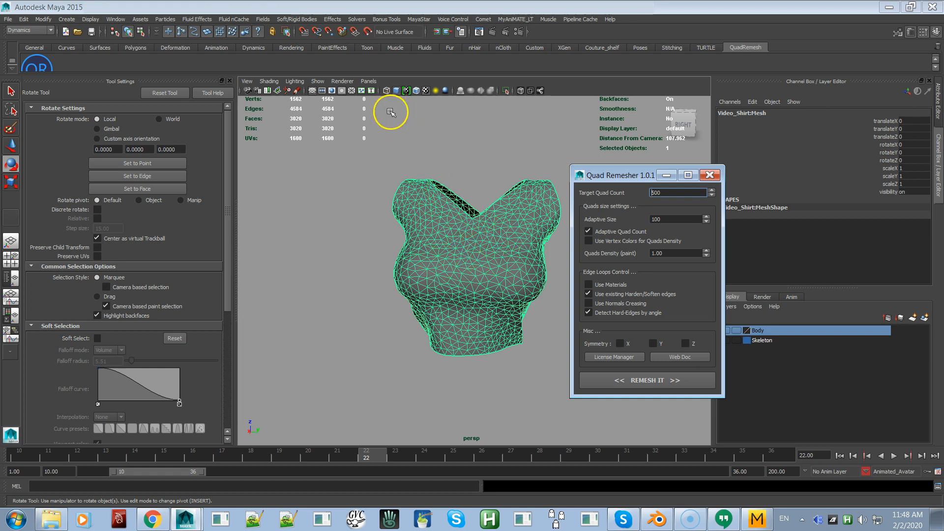
# Switch to the Polygons menu set and soften all edges of the shirt mesh
pyautogui.click(348, 288)
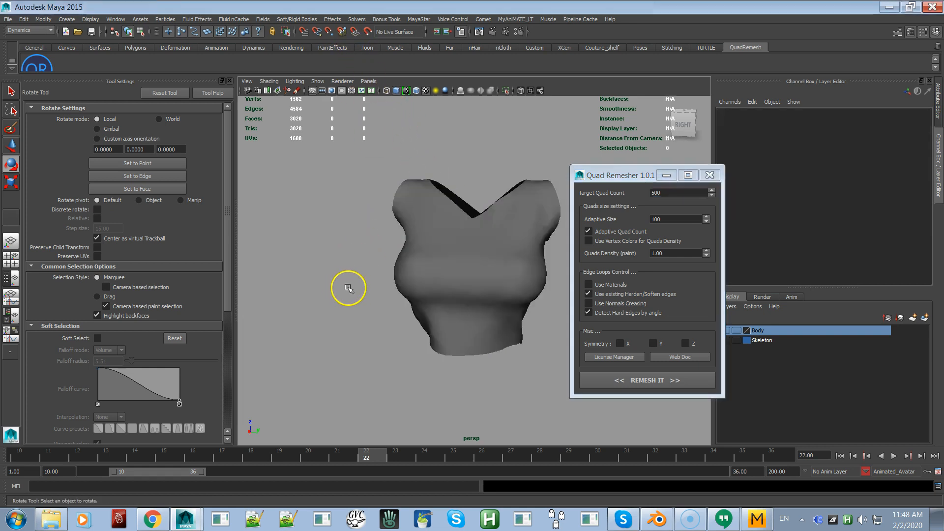
pyautogui.moveTo(484, 295)
pyautogui.keyDown('alt'); pyautogui.mouseDown()
pyautogui.moveTo(379, 295)
pyautogui.moveTo(366, 273)
pyautogui.moveTo(440, 274)
pyautogui.moveTo(480, 307)
pyautogui.mouseUp(); pyautogui.keyUp('alt')
pyautogui.click(480, 302)
pyautogui.keyDown('alt'); pyautogui.moveTo(481, 299); pyautogui.dragTo(495, 284, button='right'); pyautogui.keyUp('alt')
pyautogui.keyDown('alt'); pyautogui.moveTo(496, 284); pyautogui.dragTo(459, 316); pyautogui.keyUp('alt')
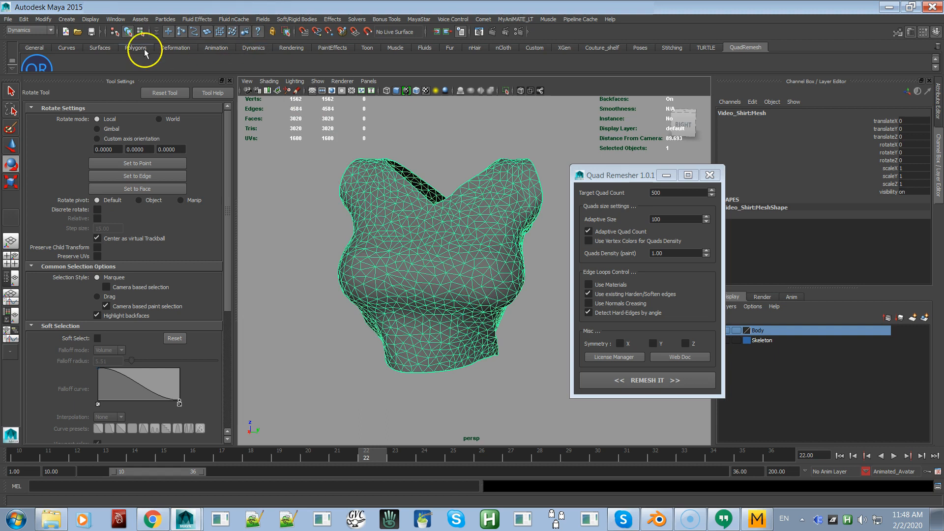
pyautogui.click(48, 33)
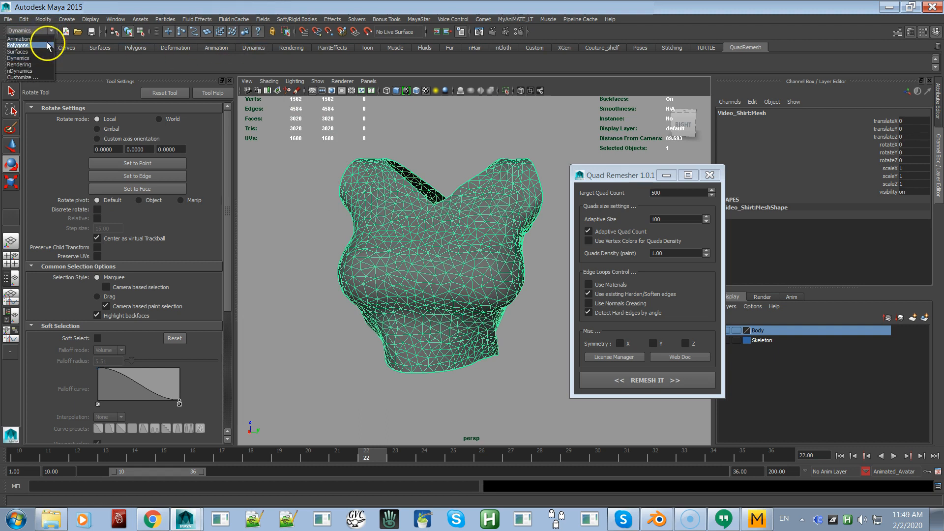
pyautogui.click(46, 43)
pyautogui.click(268, 20)
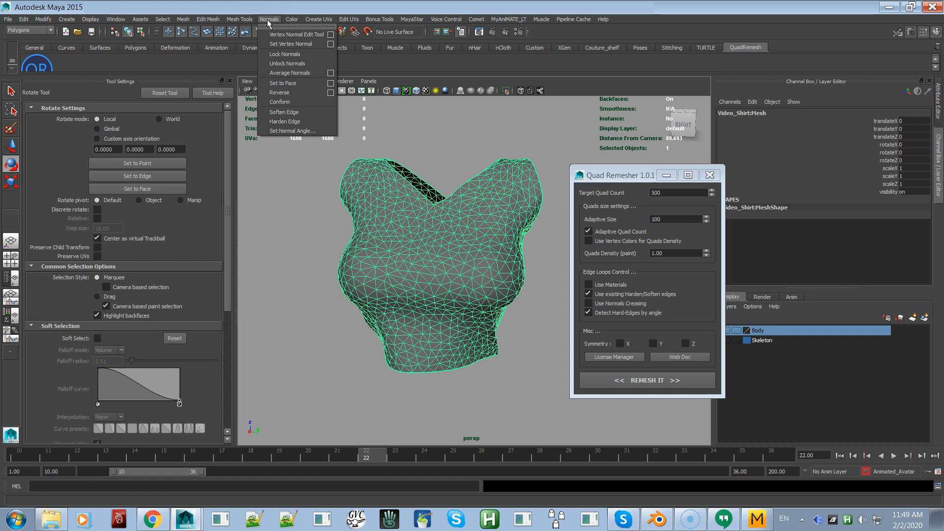
pyautogui.click(295, 112)
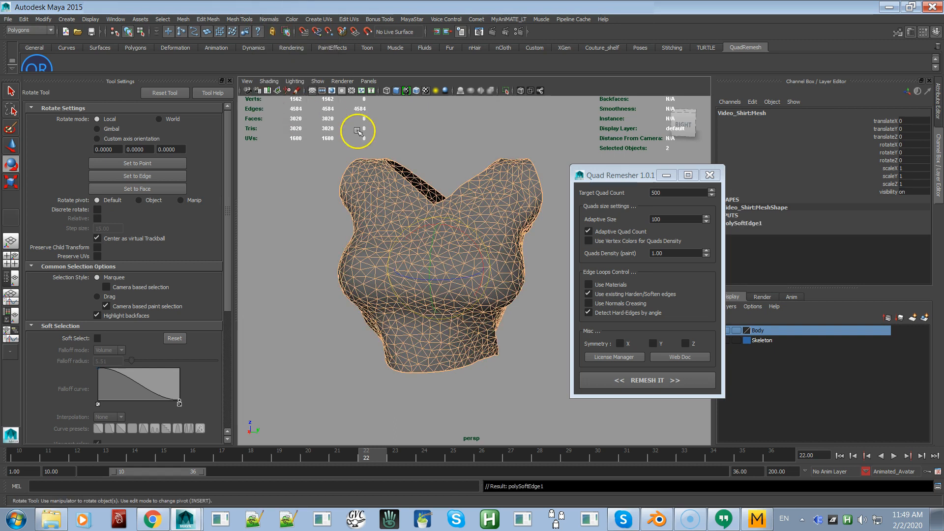
# Reselect the shirt as an object and examine its softened edges up close
pyautogui.click(413, 131)
pyautogui.click(413, 226)
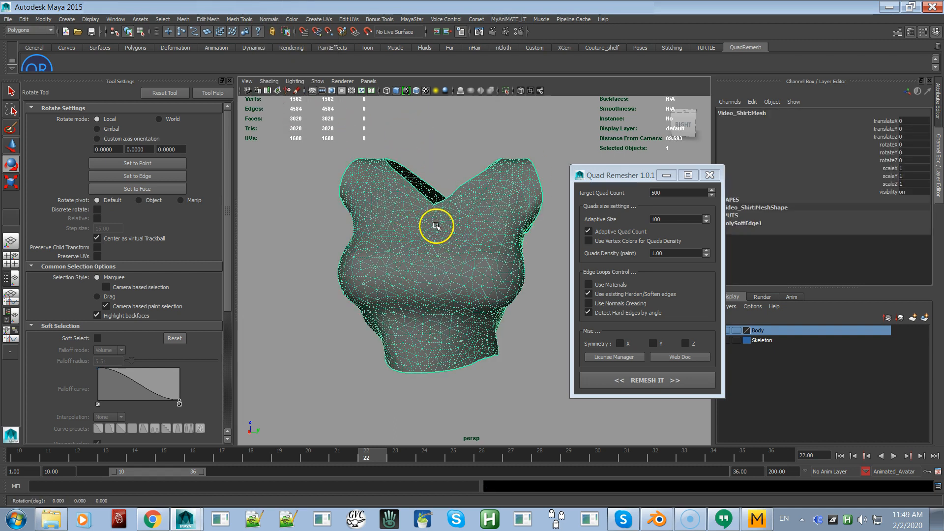
pyautogui.moveTo(469, 257)
pyautogui.keyDown('alt'); pyautogui.mouseDown(button='right')
pyautogui.moveTo(448, 267)
pyautogui.moveTo(440, 260)
pyautogui.mouseUp(button='right'); pyautogui.keyUp('alt')
pyautogui.moveTo(471, 289)
pyautogui.keyDown('alt'); pyautogui.mouseDown(button='right')
pyautogui.moveTo(452, 287)
pyautogui.moveTo(525, 318)
pyautogui.moveTo(544, 339)
pyautogui.mouseUp(button='right'); pyautogui.keyUp('alt')
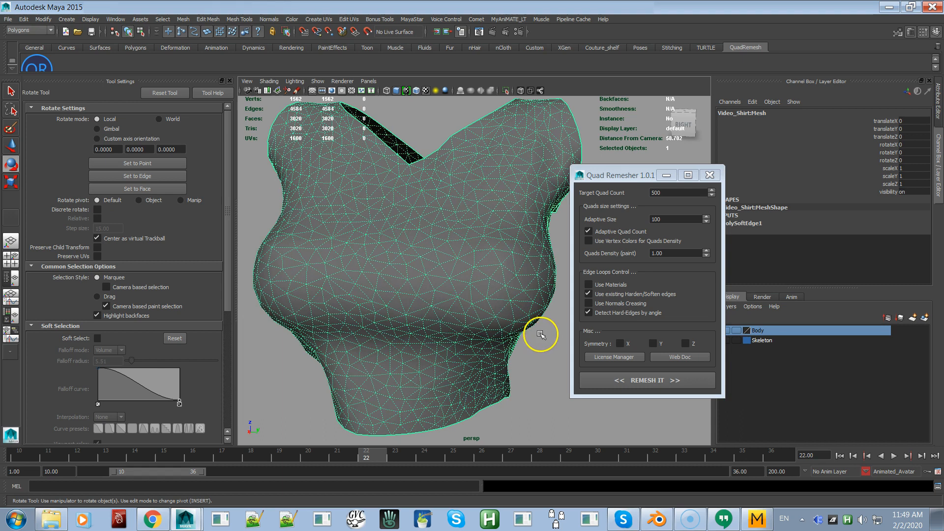
pyautogui.keyDown('alt'); pyautogui.moveTo(438, 238); pyautogui.dragTo(512, 306, button='right'); pyautogui.keyUp('alt')
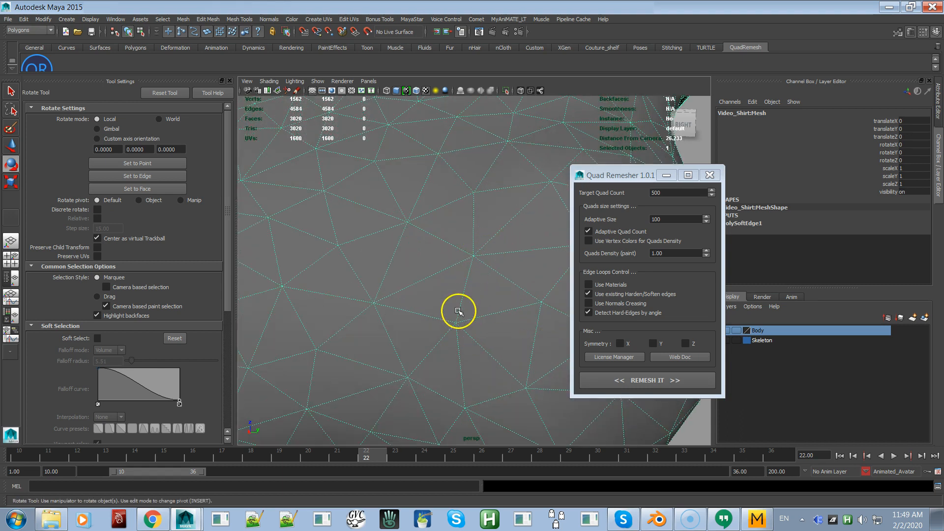
pyautogui.keyDown('alt'); pyautogui.moveTo(459, 280); pyautogui.dragTo(333, 169, button='right'); pyautogui.keyUp('alt')
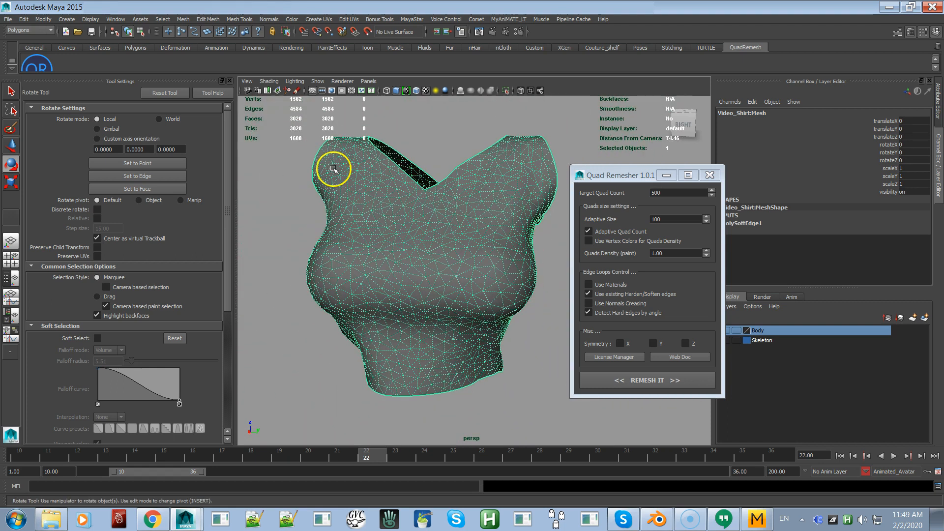
pyautogui.keyDown('alt'); pyautogui.moveTo(367, 217); pyautogui.dragTo(356, 193); pyautogui.keyUp('alt')
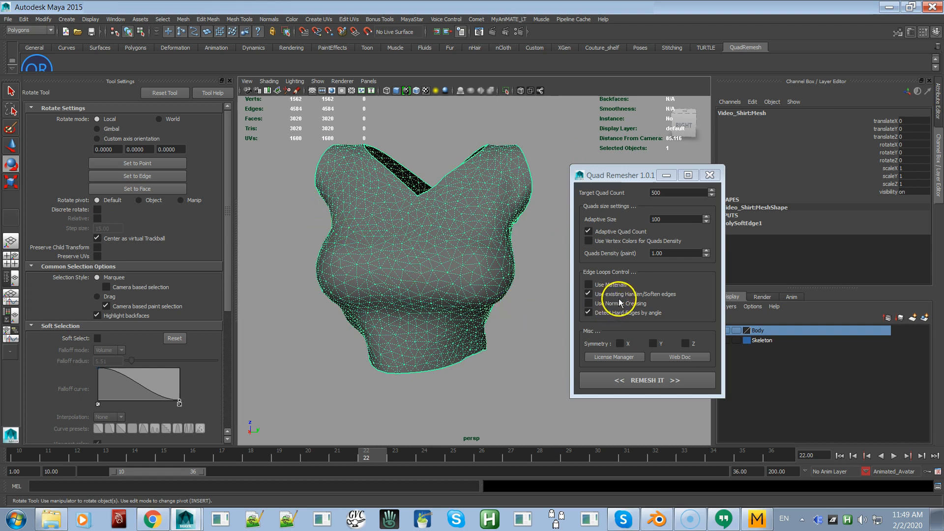
# Turn off hard-edge detection by angle in the Quad Remesher settings
pyautogui.click(588, 313)
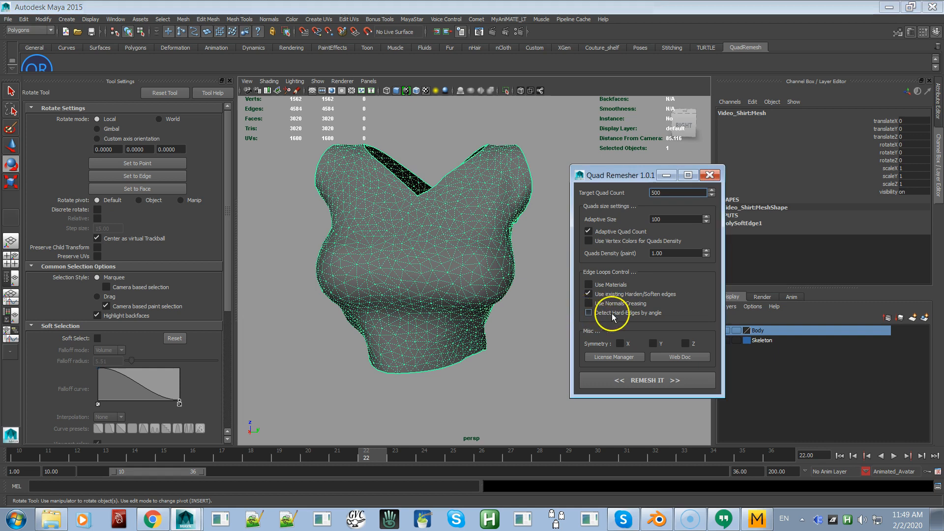
pyautogui.click(588, 313)
pyautogui.click(599, 312)
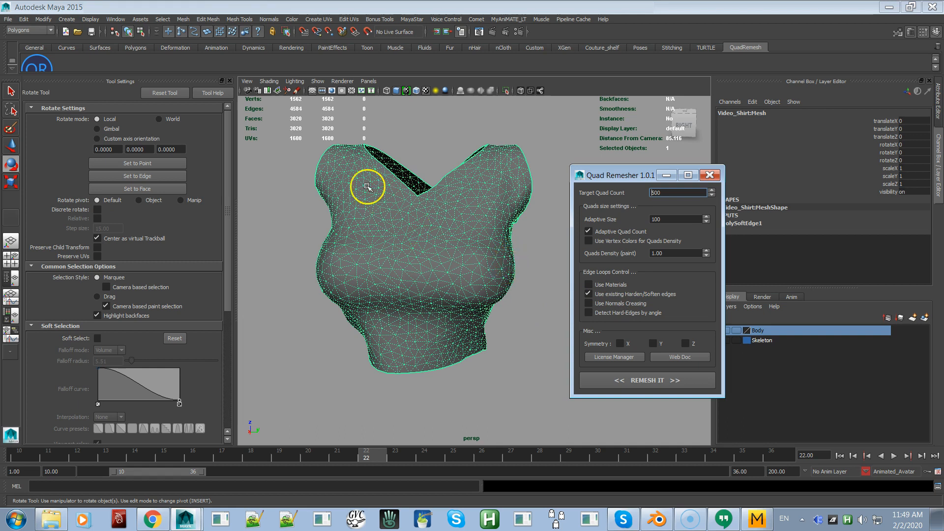
# Open the UV Texture Editor and frame the shirt's front and back UV shells
pyautogui.click(118, 19)
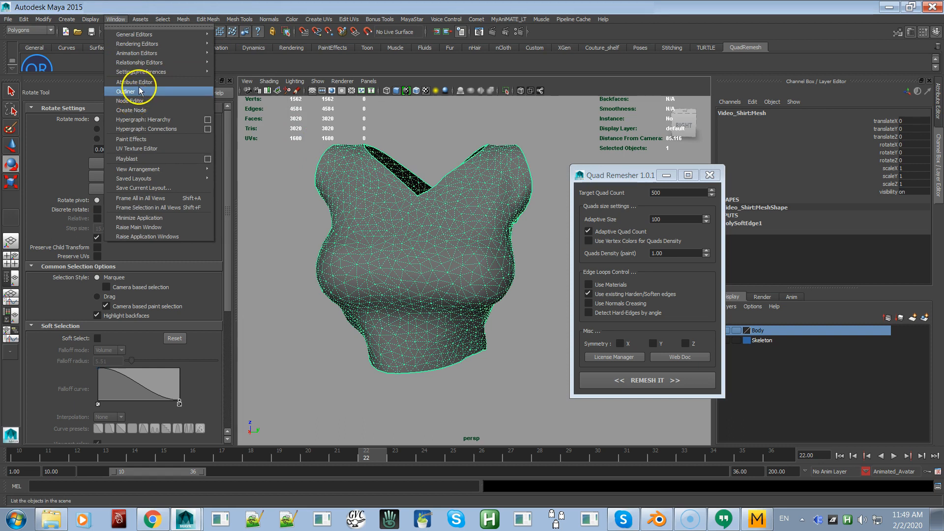
pyautogui.click(168, 149)
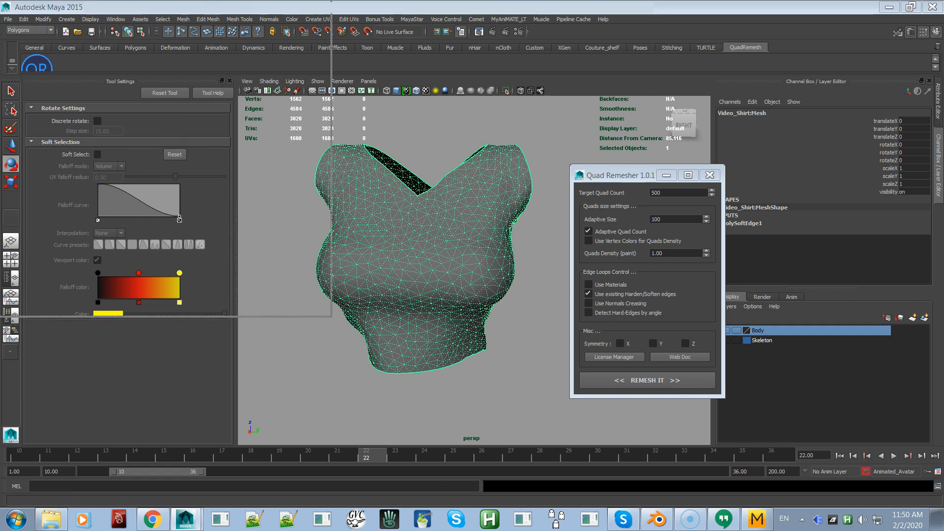
pyautogui.scroll(-4, 190, 199)
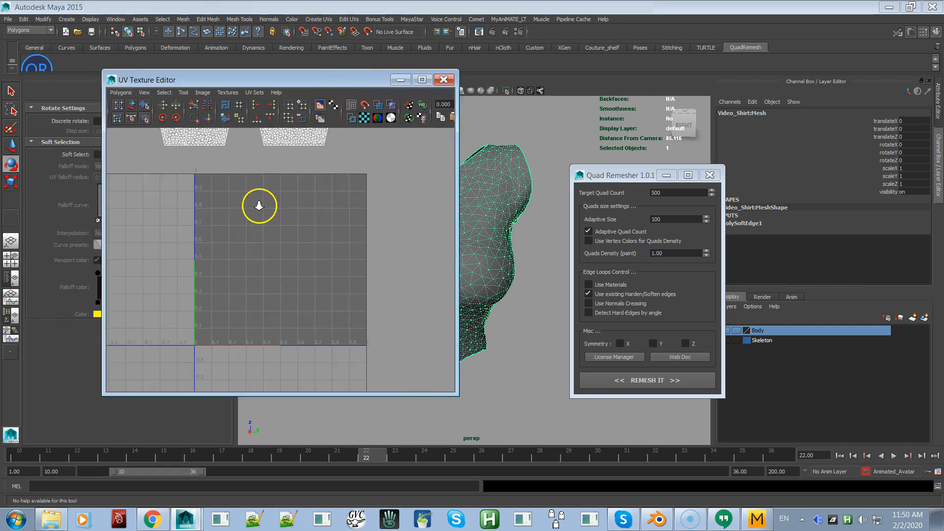
pyautogui.keyDown('alt'); pyautogui.moveTo(275, 223); pyautogui.dragTo(302, 258, button='middle'); pyautogui.keyUp('alt')
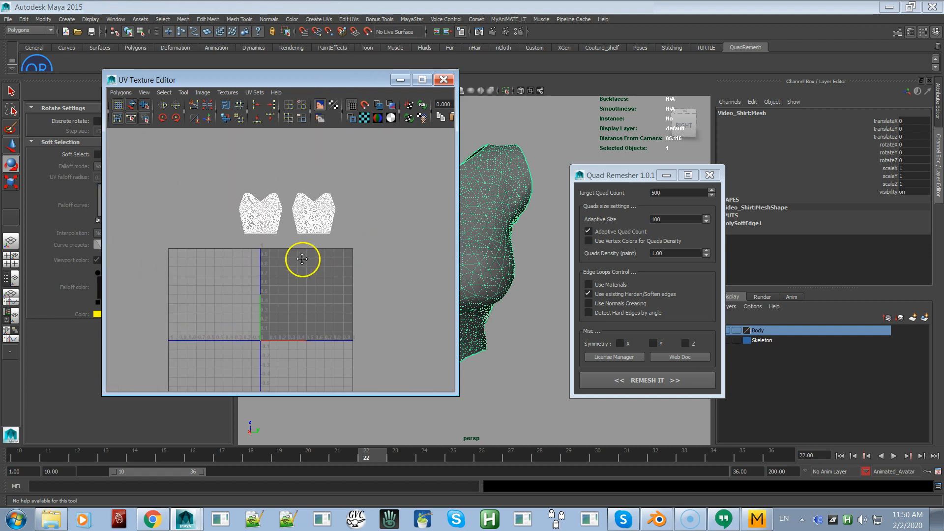
pyautogui.scroll(2, 312, 261)
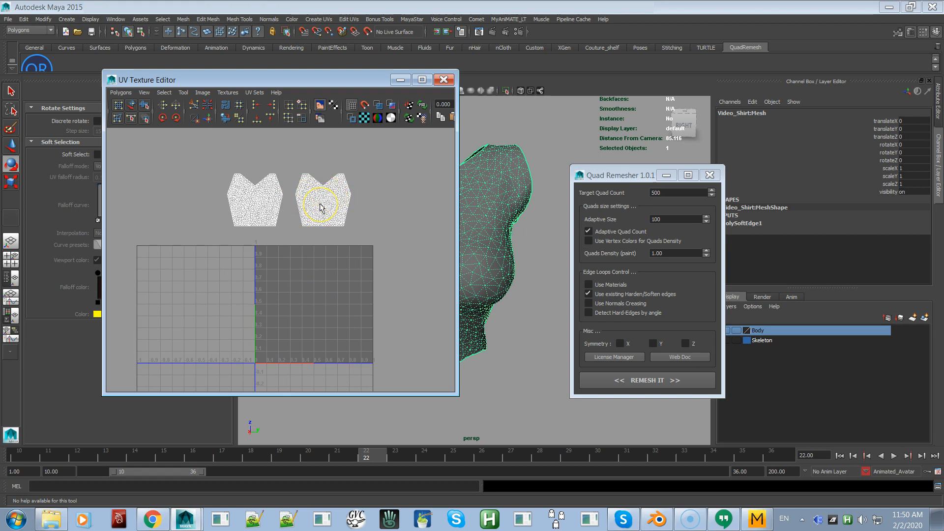
# Select the border edges of both shirt UV shells and move the UV Texture Editor aside to expose the mesh's seams
pyautogui.moveTo(365, 202); pyautogui.dragTo(397, 203, button='right')
pyautogui.moveTo(392, 158); pyautogui.dragTo(254, 258)
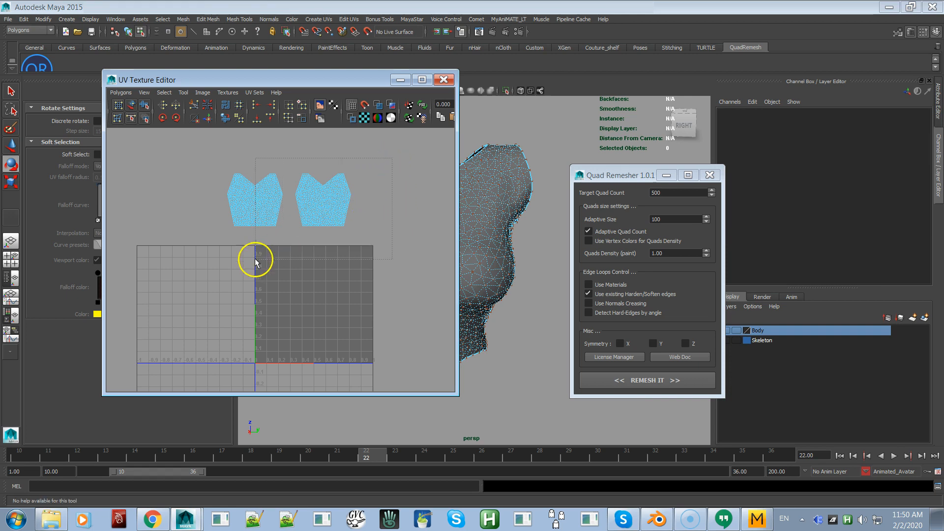
pyautogui.click(165, 93)
pyautogui.click(192, 136)
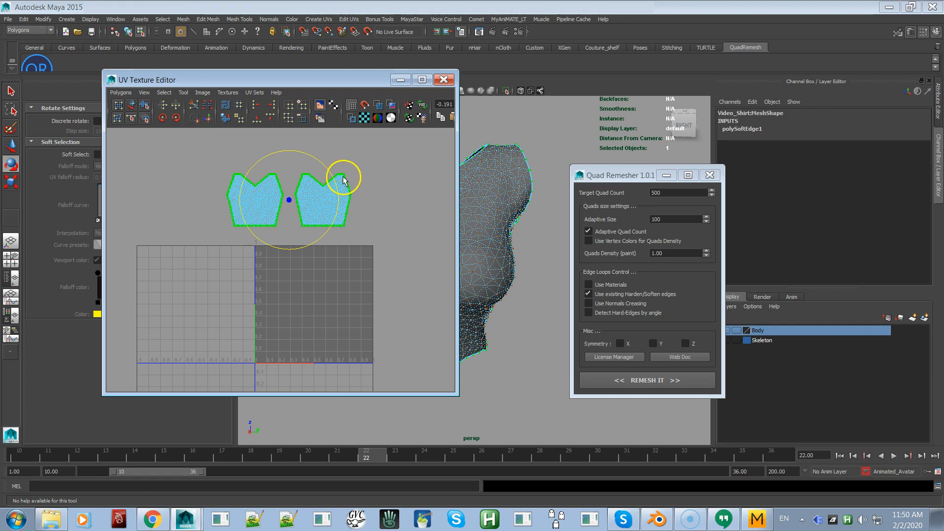
pyautogui.moveTo(344, 81); pyautogui.dragTo(224, 164)
pyautogui.keyDown('alt'); pyautogui.moveTo(438, 237); pyautogui.dragTo(373, 227); pyautogui.keyUp('alt')
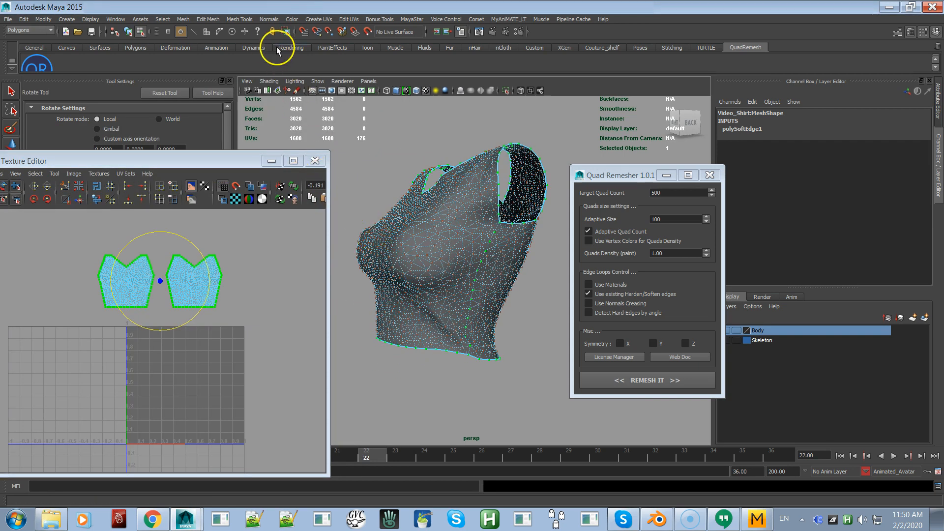
# Convert the UV border selection to contained edges and harden those edges along the shirt's seams and openings
pyautogui.click(162, 19)
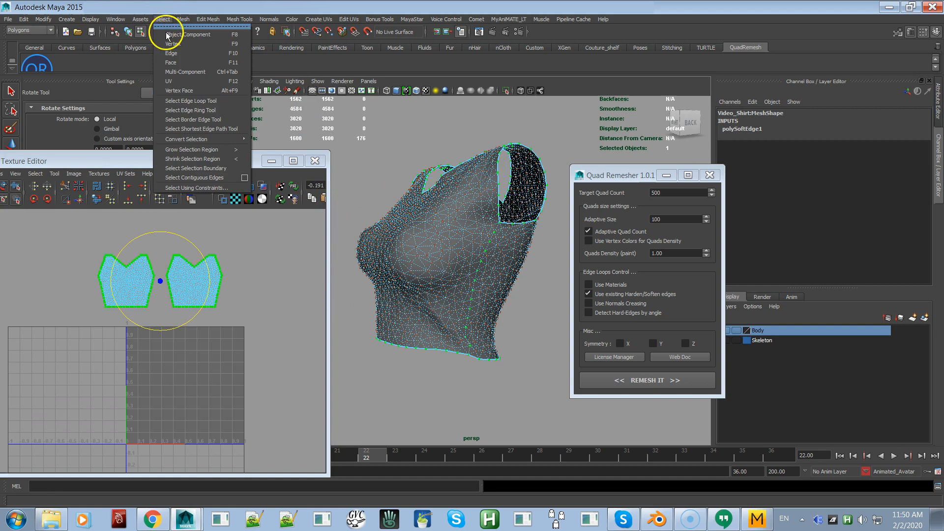
pyautogui.moveTo(237, 141)
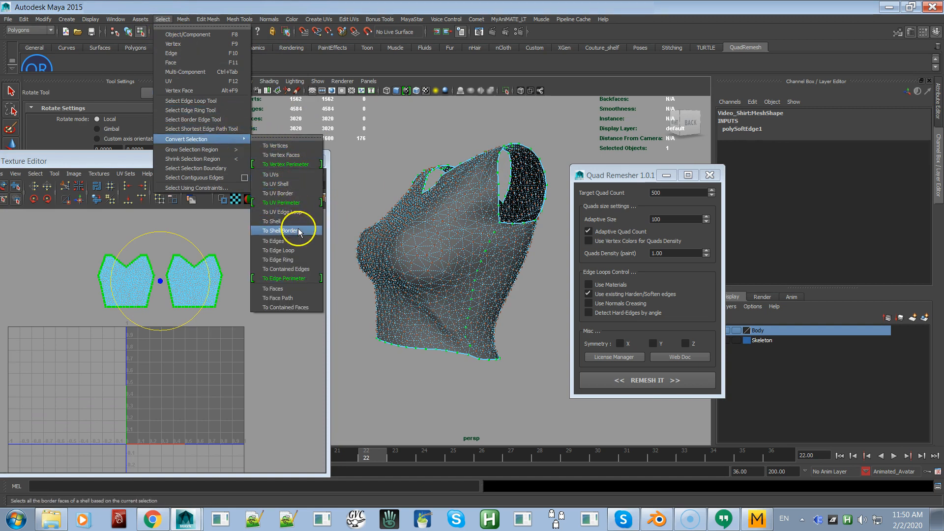
pyautogui.click(298, 268)
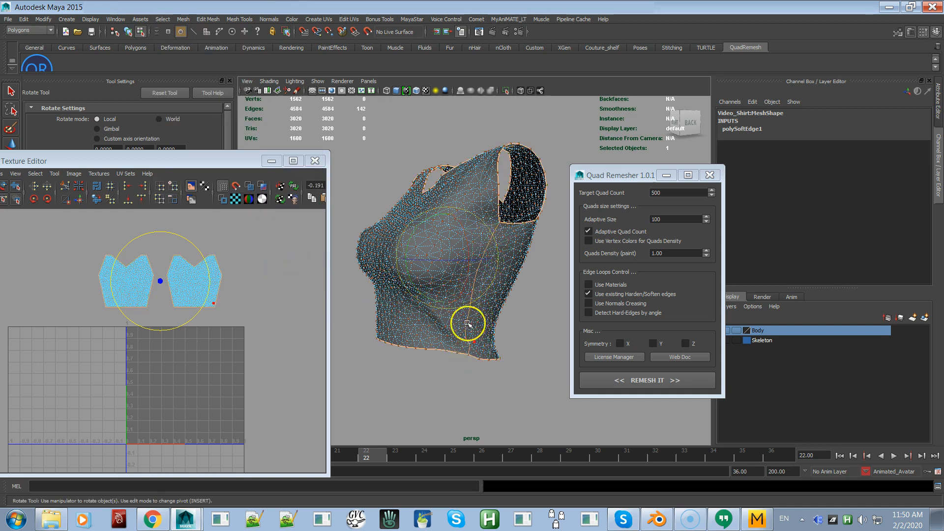
pyautogui.click(261, 20)
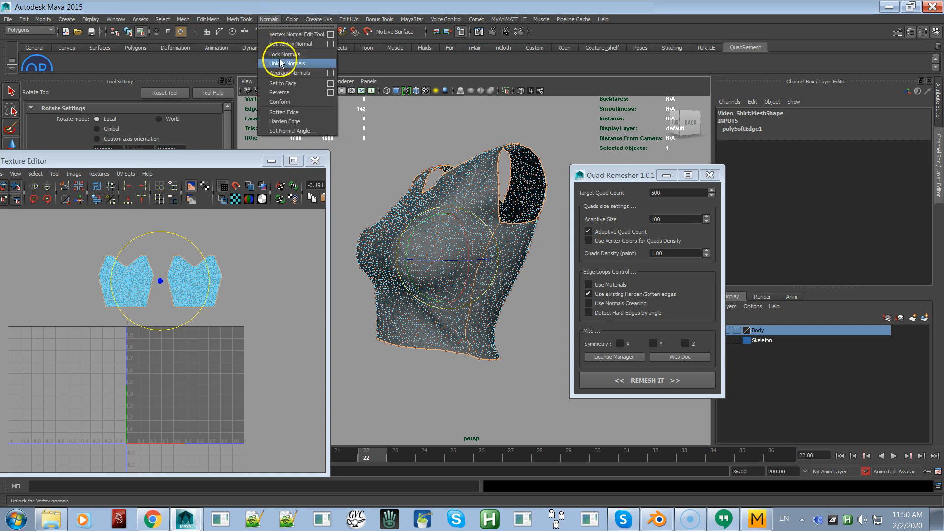
pyautogui.click(297, 114)
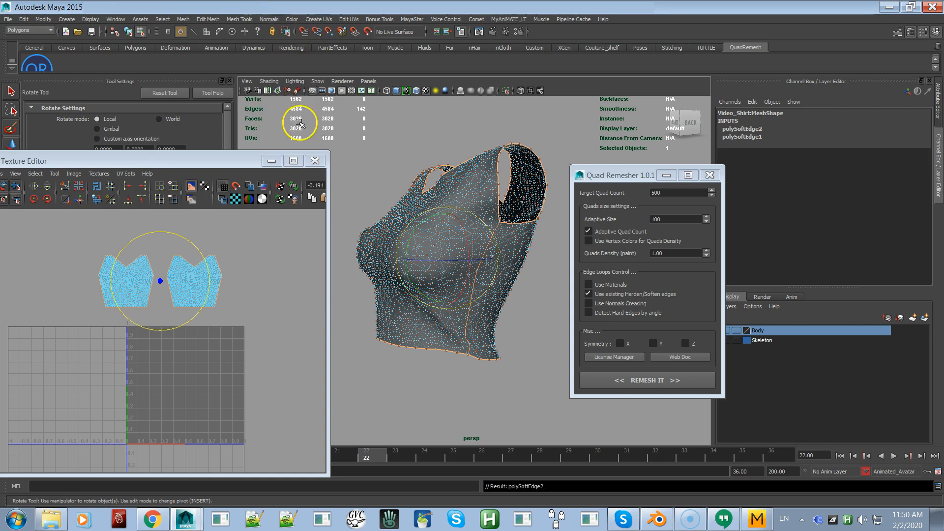
# Clear the edge selection and examine the hardened side seams, armholes, neckline and hem around the shirt
pyautogui.keyDown('alt'); pyautogui.moveTo(432, 222); pyautogui.dragTo(474, 255, button='right'); pyautogui.keyUp('alt')
pyautogui.keyDown('alt'); pyautogui.moveTo(474, 255); pyautogui.dragTo(491, 247); pyautogui.keyUp('alt')
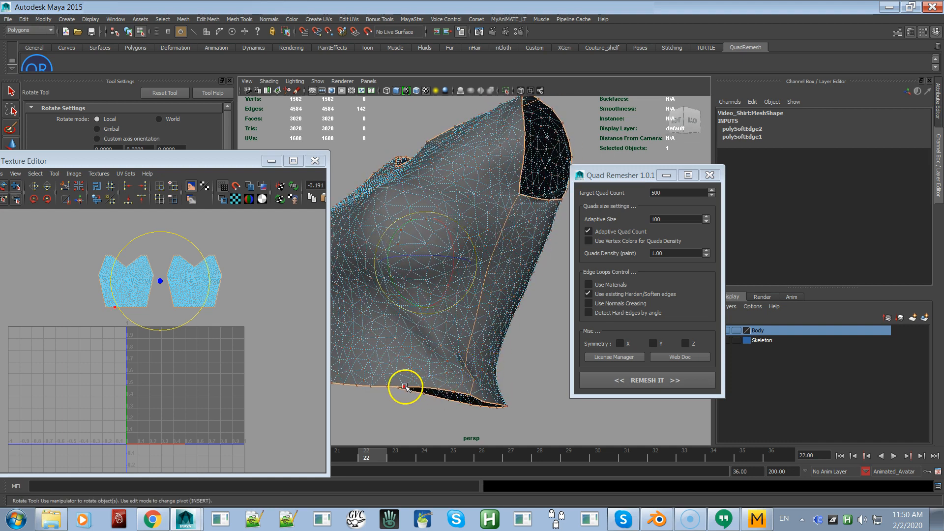
pyautogui.click(527, 348)
pyautogui.keyDown('alt'); pyautogui.moveTo(512, 346); pyautogui.dragTo(476, 334); pyautogui.keyUp('alt')
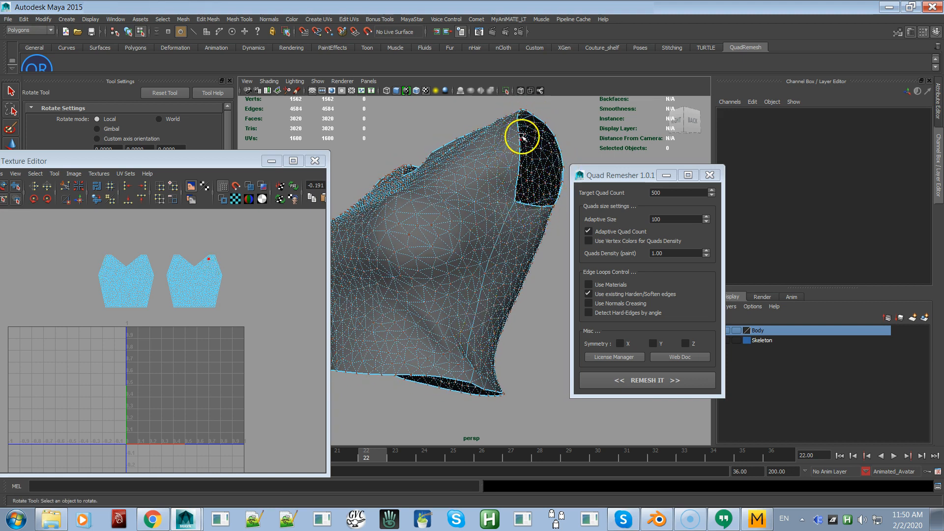
pyautogui.keyDown('alt'); pyautogui.moveTo(499, 189); pyautogui.dragTo(588, 212); pyautogui.keyUp('alt')
pyautogui.keyDown('alt'); pyautogui.moveTo(417, 289); pyautogui.dragTo(459, 284); pyautogui.keyUp('alt')
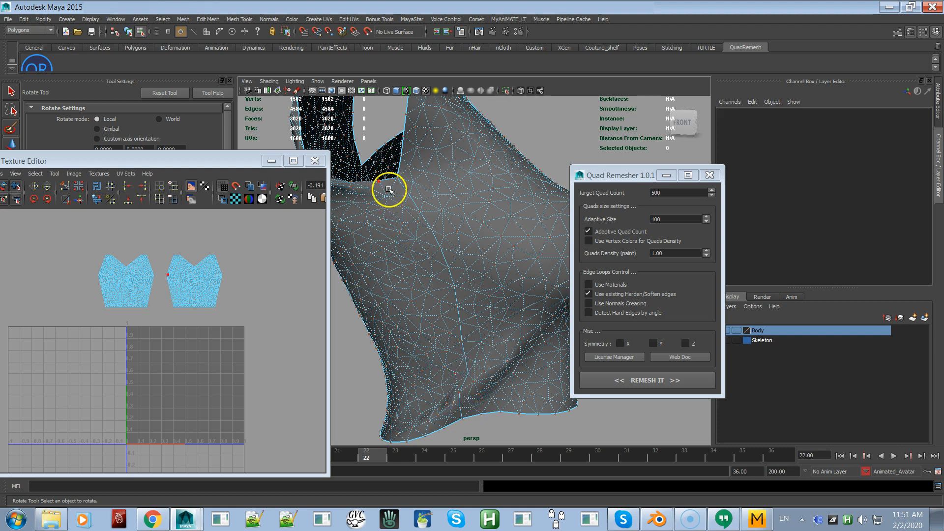
pyautogui.keyDown('alt'); pyautogui.moveTo(473, 246); pyautogui.dragTo(474, 269); pyautogui.keyUp('alt')
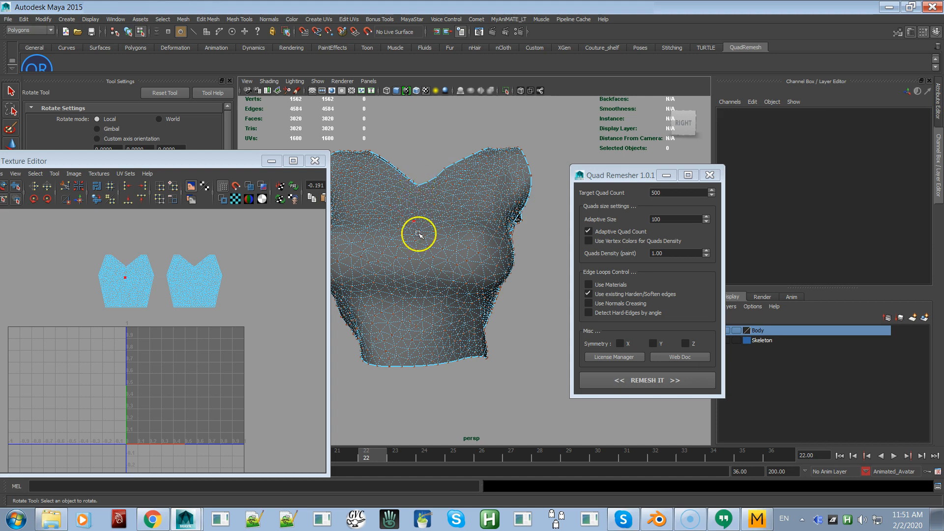
# Reselect the shirt as an object and align the view squarely to its front
pyautogui.moveTo(424, 272); pyautogui.dragTo(462, 263, button='right')
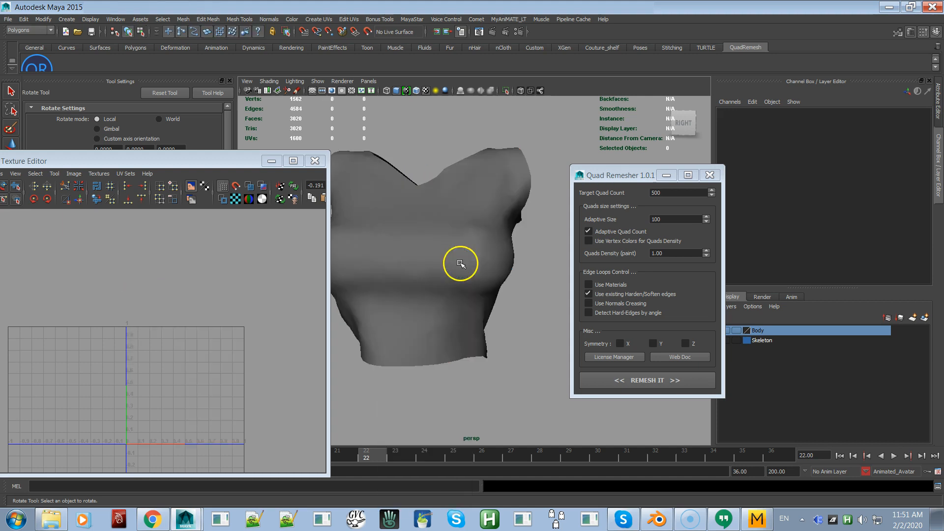
pyautogui.click(424, 264)
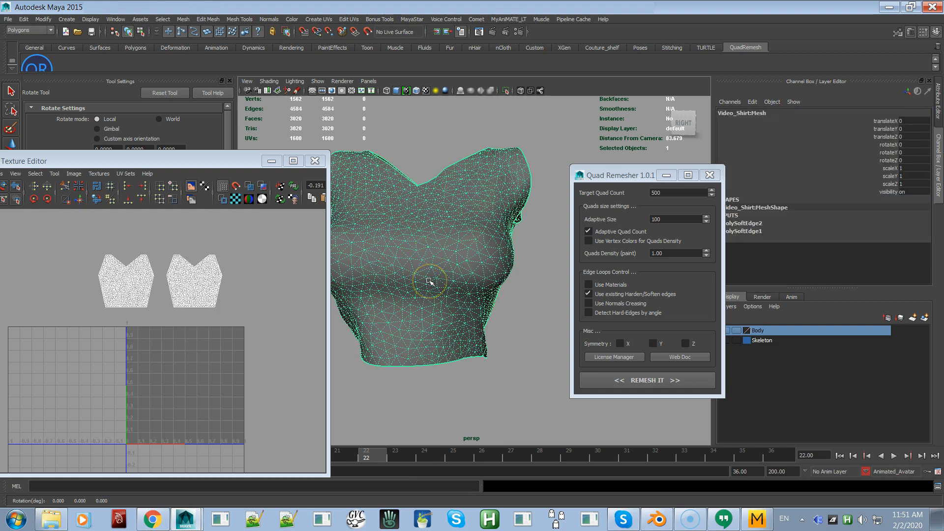
pyautogui.click(683, 123)
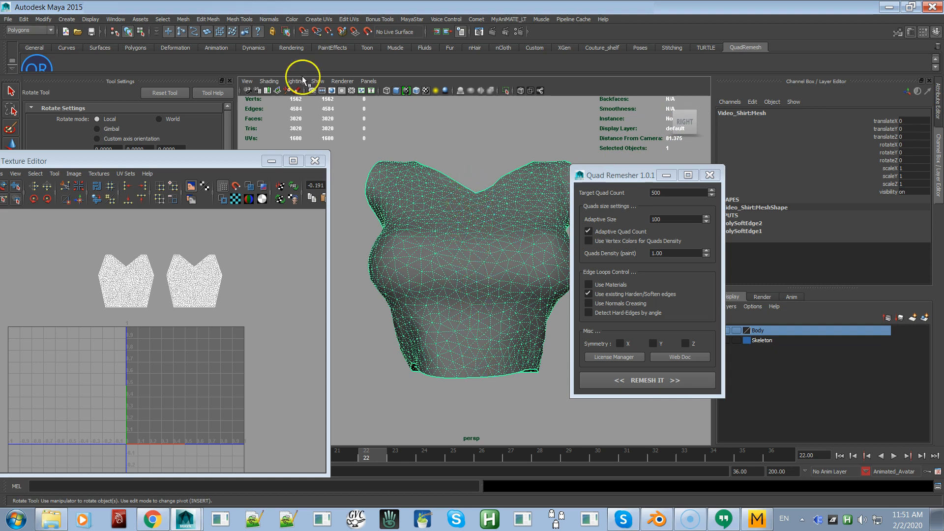
pyautogui.click(113, 20)
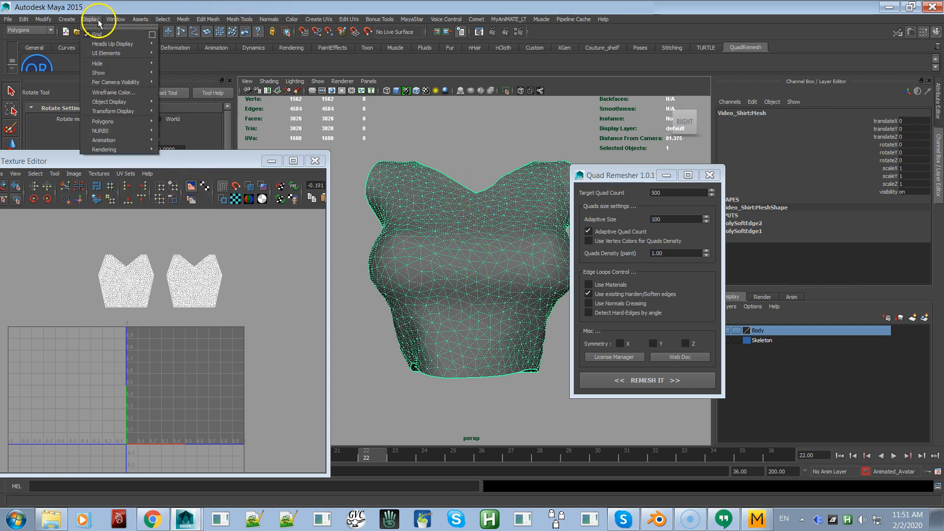
pyautogui.keyDown('alt'); pyautogui.moveTo(392, 158); pyautogui.dragTo(335, 109, button='right'); pyautogui.keyUp('alt')
pyautogui.keyDown('alt'); pyautogui.moveTo(444, 164); pyautogui.dragTo(502, 217, button='right'); pyautogui.keyUp('alt')
pyautogui.click(318, 81)
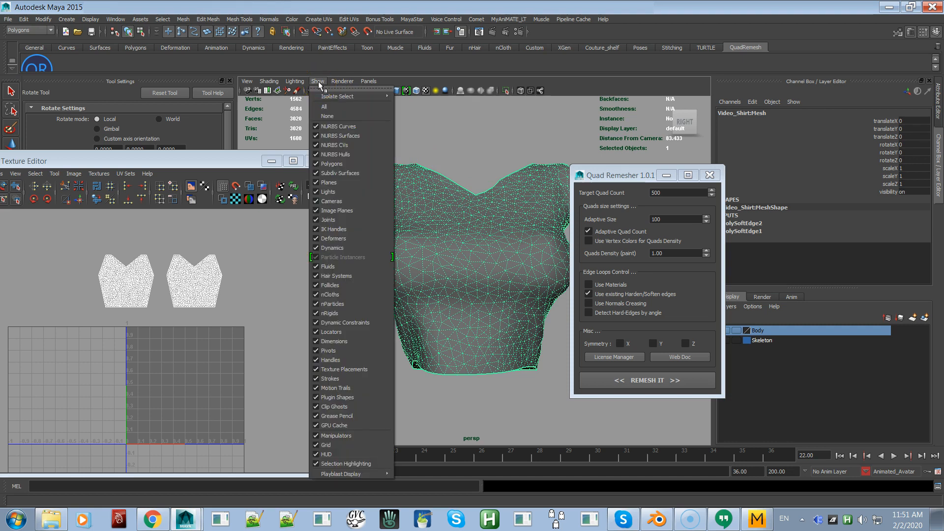
pyautogui.keyDown('alt'); pyautogui.moveTo(504, 206); pyautogui.dragTo(518, 236, button='right'); pyautogui.keyUp('alt')
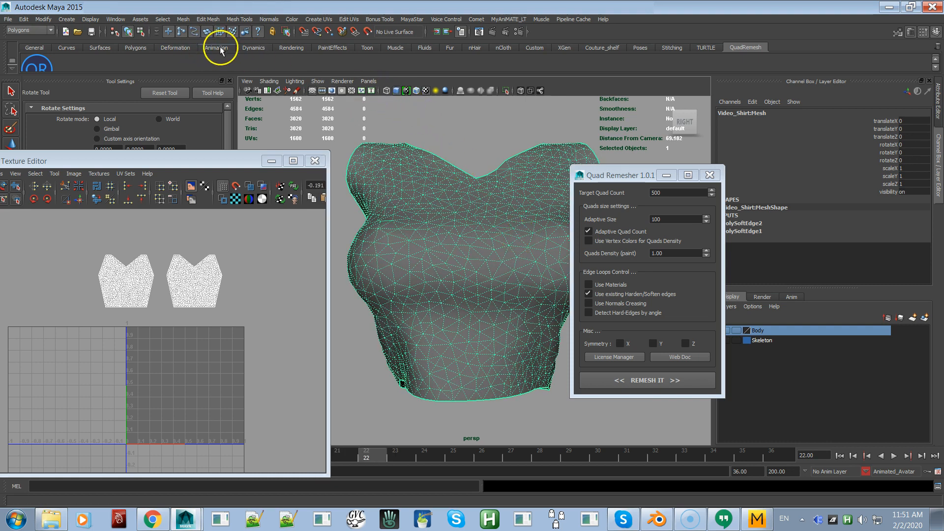
# Try a vertical Cut Faces cut down the middle of the shirt from the neckline's V point, redoing the first slanted cut
pyautogui.click(143, 48)
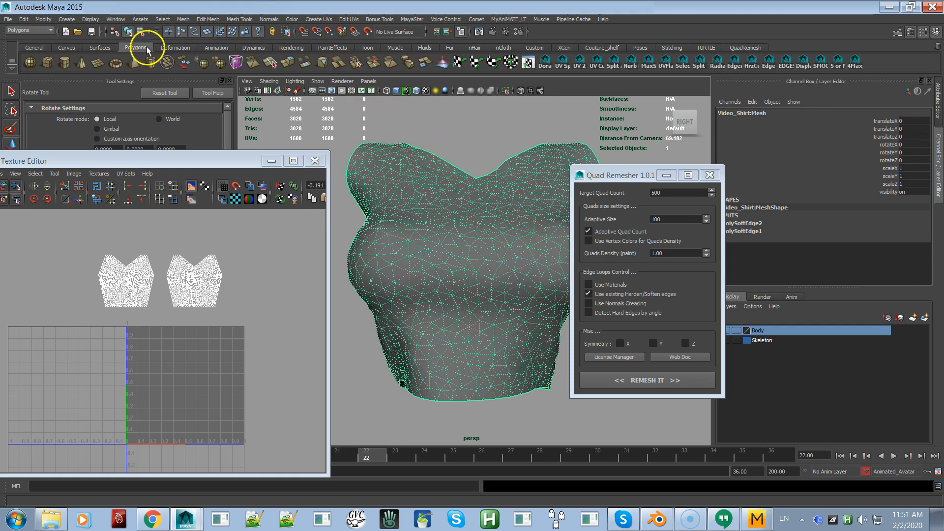
pyautogui.click(337, 62)
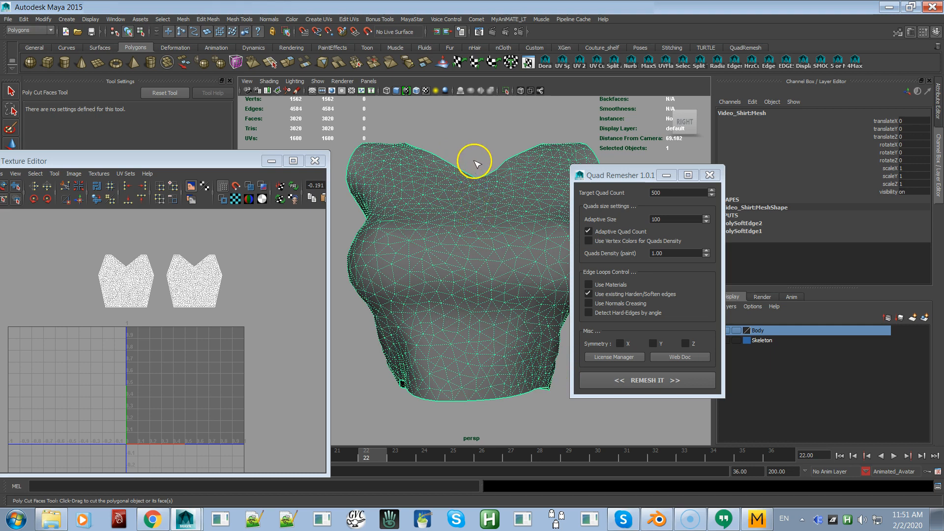
pyautogui.moveTo(479, 153); pyautogui.dragTo(515, 255)
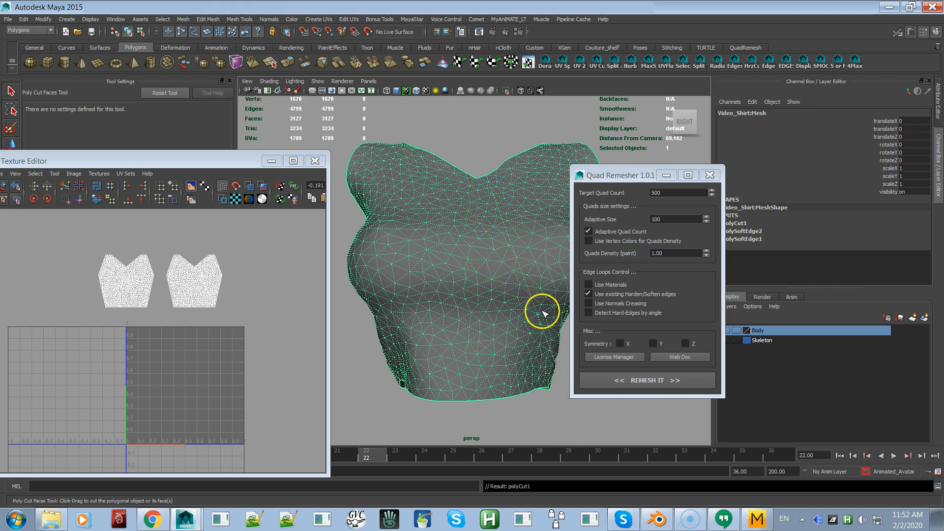
pyautogui.hotkey('ctrl', 'z')
pyautogui.moveTo(480, 141); pyautogui.dragTo(471, 259)
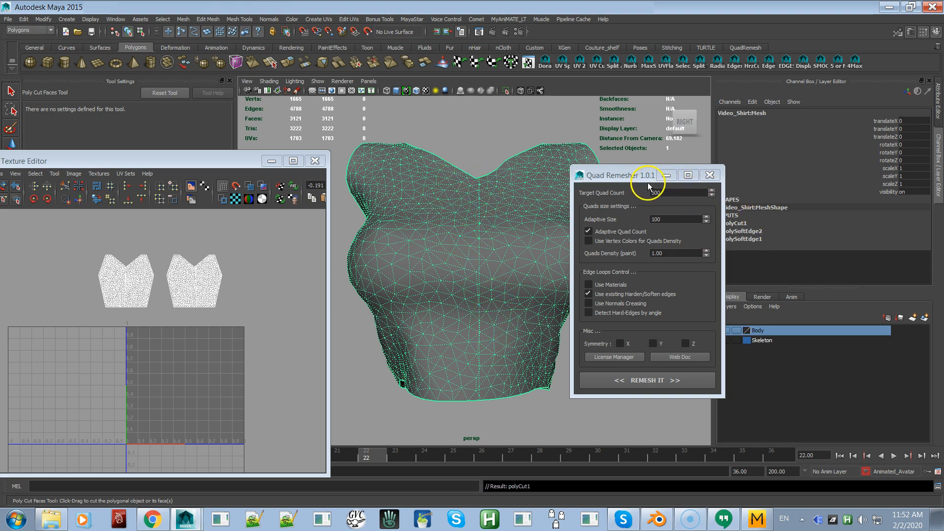
# Move the Quad Remesher and Texture Editor windows clear of the mesh and channel values, and expand the polyCut1 attributes
pyautogui.moveTo(641, 177); pyautogui.dragTo(620, 252)
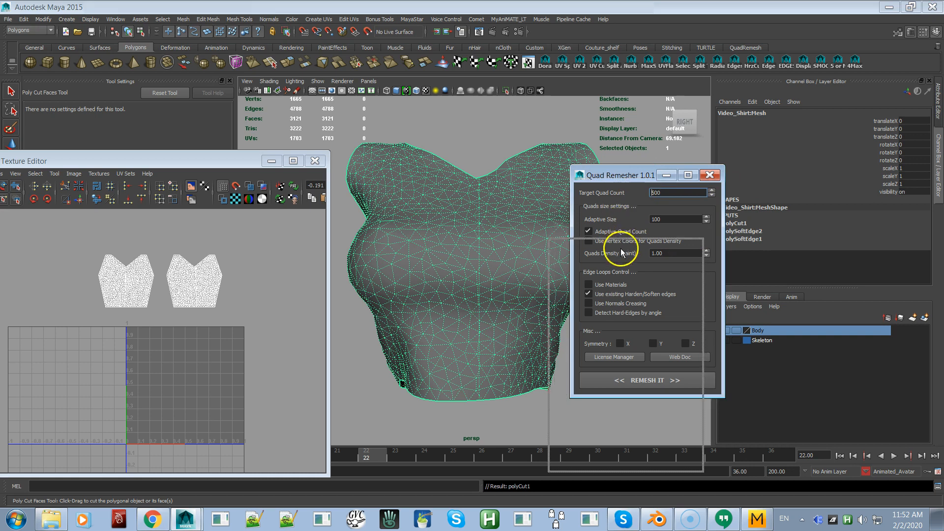
pyautogui.click(743, 223)
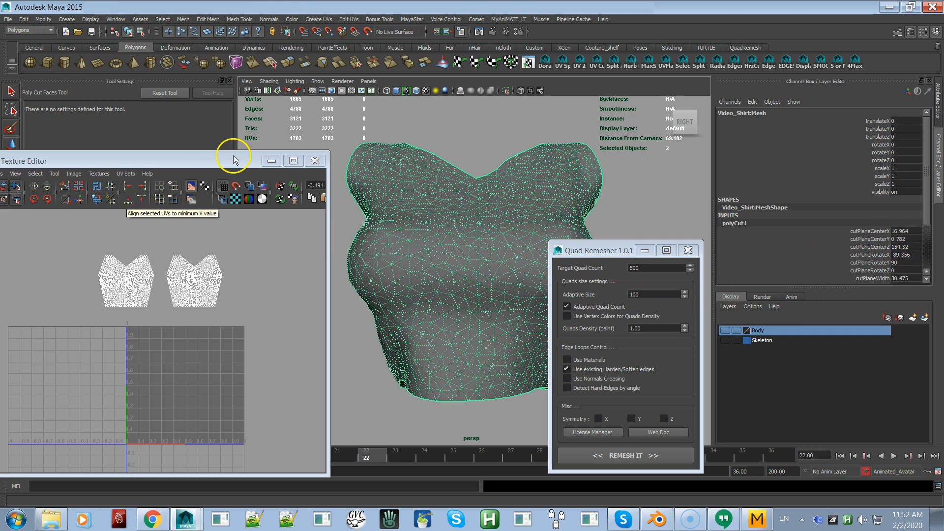
pyautogui.moveTo(238, 158); pyautogui.dragTo(0, 116)
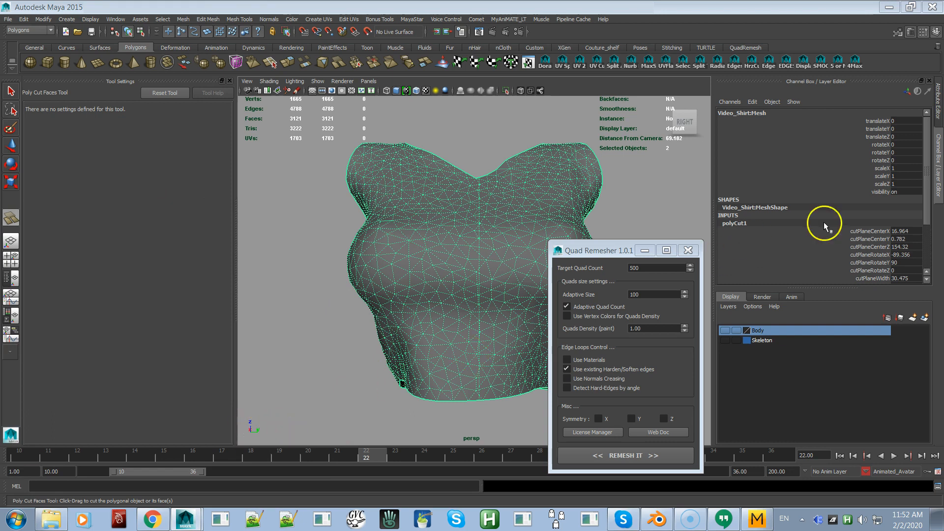
# Set the cut plane's centre Y to 0 and check the cut line against the neckline's V point
pyautogui.doubleClick(899, 239)
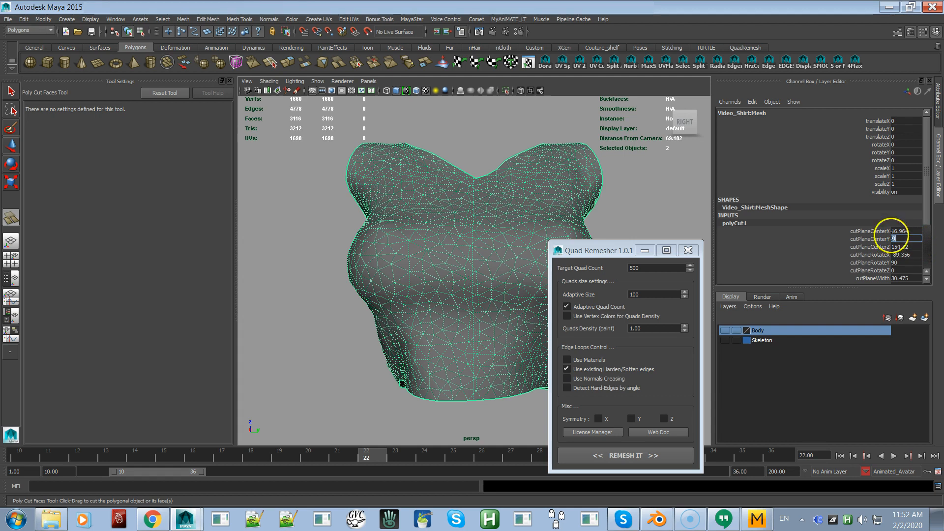
pyautogui.keyDown('alt'); pyautogui.moveTo(461, 162); pyautogui.dragTo(577, 265, button='right'); pyautogui.keyUp('alt')
pyautogui.keyDown('alt'); pyautogui.moveTo(508, 202); pyautogui.dragTo(496, 351, button='middle'); pyautogui.keyUp('alt')
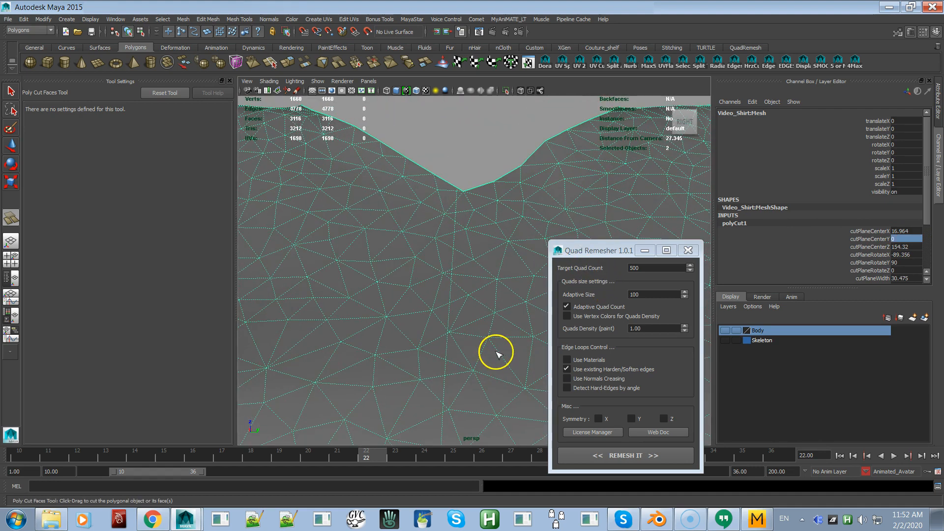
pyautogui.keyDown('alt'); pyautogui.moveTo(474, 227); pyautogui.dragTo(492, 273, button='right'); pyautogui.keyUp('alt')
pyautogui.keyDown('alt'); pyautogui.moveTo(453, 201); pyautogui.dragTo(482, 236, button='right'); pyautogui.keyUp('alt')
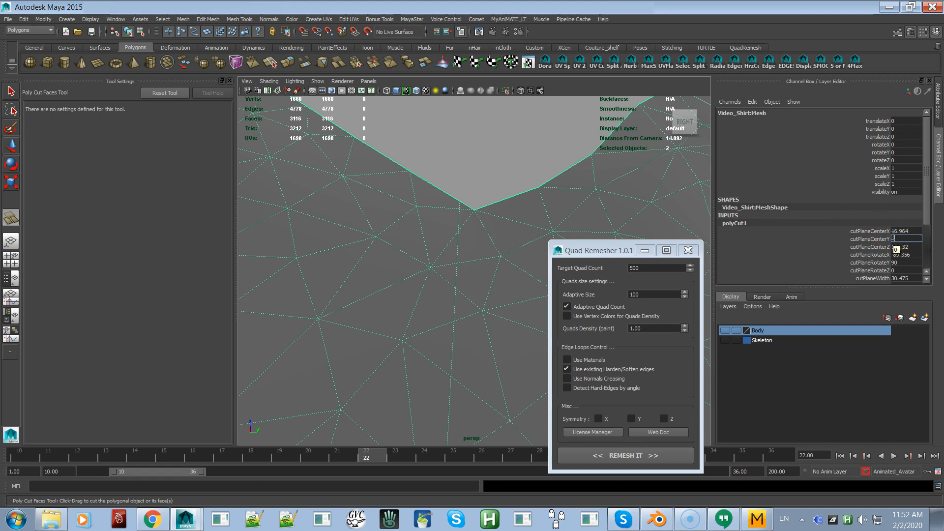
# Try cut plane centre Y values of 0.5, 0.1 and 0.3 to line the cut up with the neckline's V point
pyautogui.press('Return')
pyautogui.write('0.5')
pyautogui.press('Return')
pyautogui.write('1.4')
pyautogui.press('Return')
pyautogui.write('1.3')
pyautogui.press('Return')
pyautogui.keyDown('alt'); pyautogui.moveTo(493, 226); pyautogui.dragTo(512, 298, button='right'); pyautogui.keyUp('alt')
pyautogui.keyDown('alt'); pyautogui.moveTo(463, 184); pyautogui.dragTo(470, 265, button='middle'); pyautogui.keyUp('alt')
pyautogui.keyDown('alt'); pyautogui.moveTo(464, 249); pyautogui.dragTo(497, 292, button='right'); pyautogui.keyUp('alt')
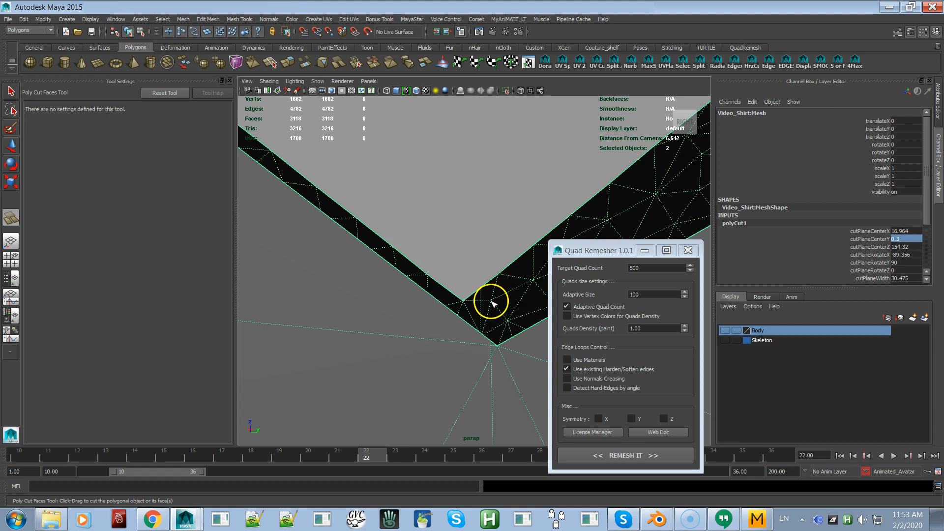
# Leave the Cut Faces tool and undo the stray extra cut and the cut plane centre Y changes
pyautogui.click(470, 254)
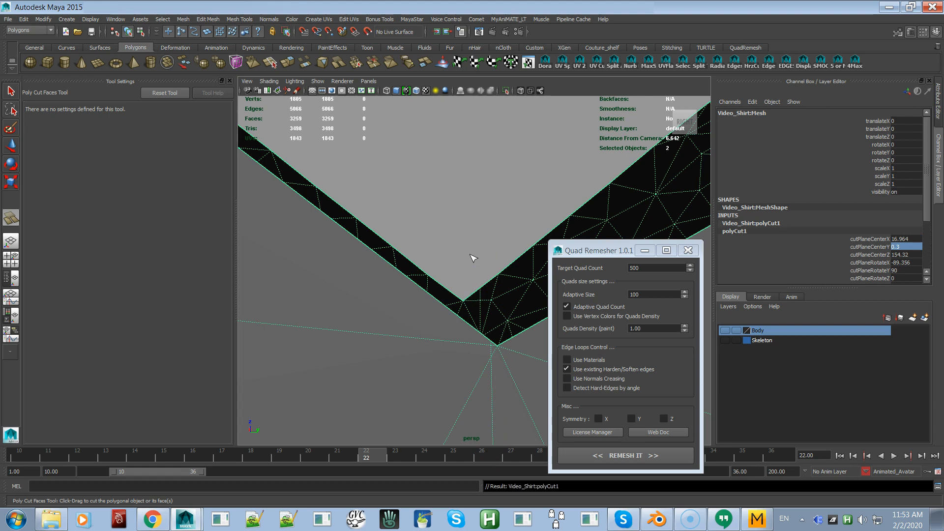
pyautogui.press('q')
pyautogui.hotkey('ctrl', 'z')
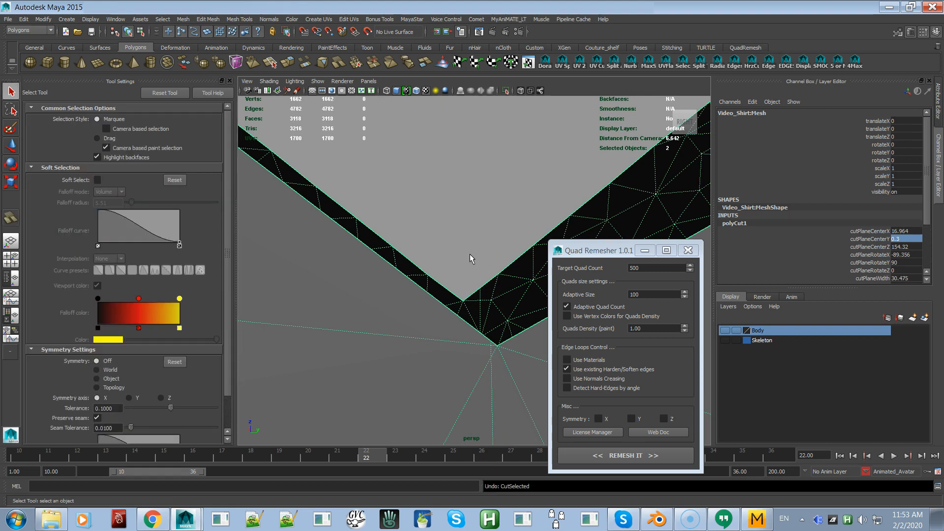
pyautogui.hotkey('ctrl', 'z')
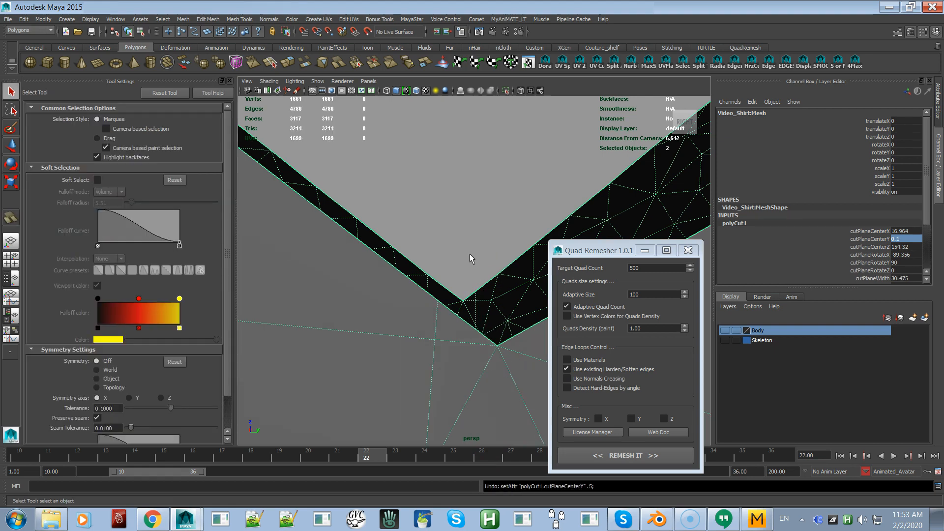
pyautogui.hotkey('ctrl', 'z')
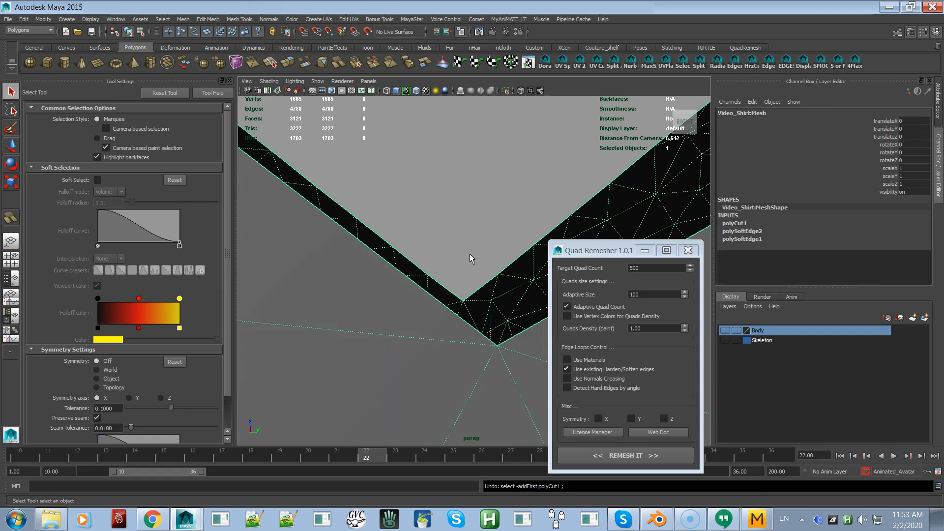
# Switch the shirt to face mode and select the block of front faces below the neckline's V point
pyautogui.keyDown('alt'); pyautogui.moveTo(470, 257); pyautogui.dragTo(400, 112, button='right'); pyautogui.keyUp('alt')
pyautogui.keyDown('alt'); pyautogui.moveTo(461, 213); pyautogui.dragTo(429, 182, button='right'); pyautogui.keyUp('alt')
pyautogui.keyDown('alt'); pyautogui.moveTo(537, 240); pyautogui.dragTo(534, 330); pyautogui.keyUp('alt')
pyautogui.keyDown('alt'); pyautogui.moveTo(499, 327); pyautogui.dragTo(396, 205, button='right'); pyautogui.keyUp('alt')
pyautogui.moveTo(491, 324); pyautogui.dragTo(483, 306, button='right')
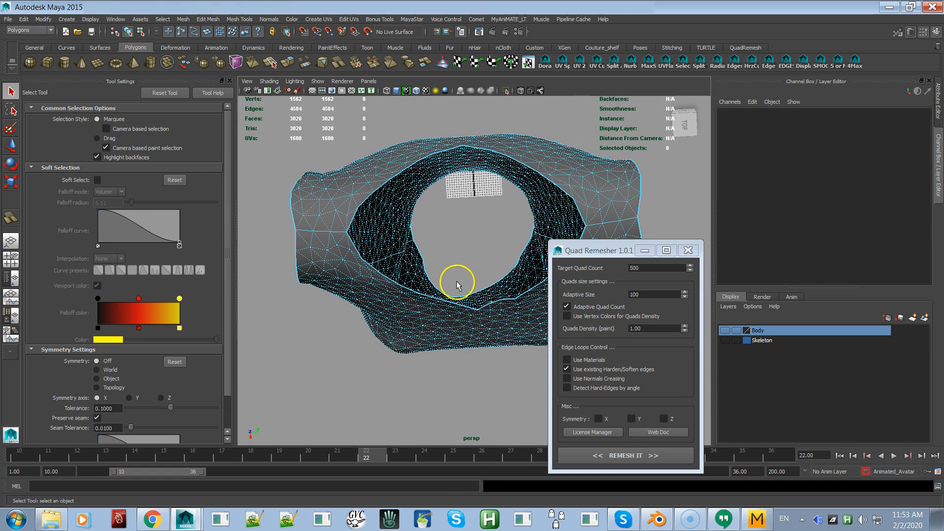
pyautogui.moveTo(437, 270); pyautogui.dragTo(491, 364)
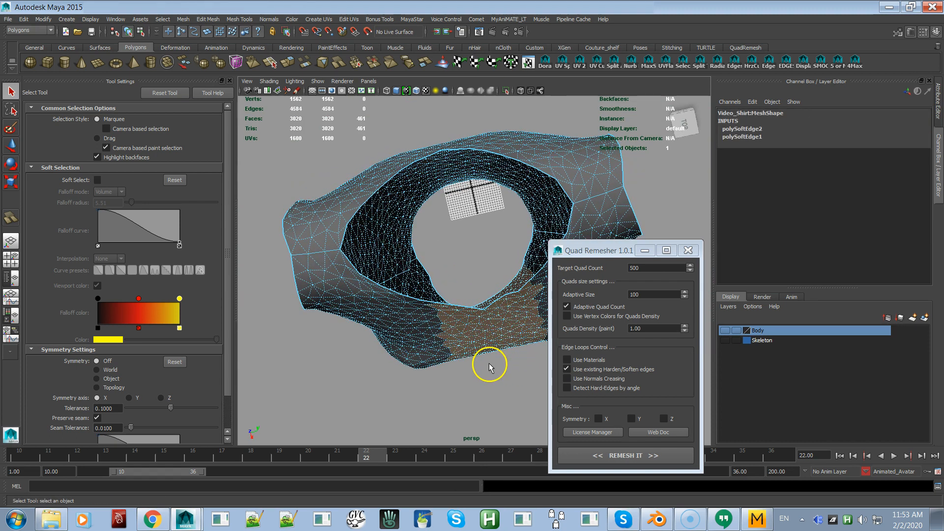
# Try cutting the selected front faces straight down from the neckline's V point with the Cut Faces tool, viewed from above
pyautogui.click(687, 124)
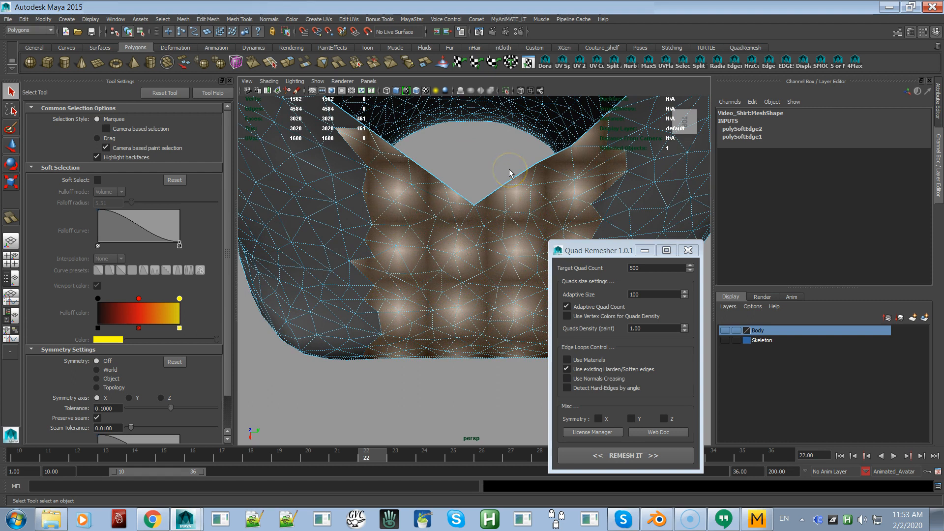
pyautogui.keyDown('alt'); pyautogui.moveTo(497, 179); pyautogui.dragTo(522, 212, button='right'); pyautogui.keyUp('alt')
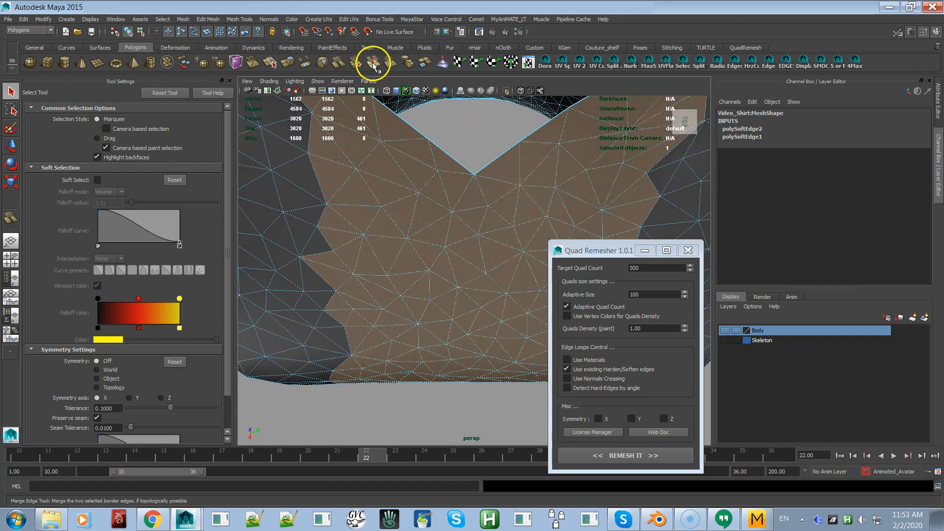
pyautogui.click(342, 68)
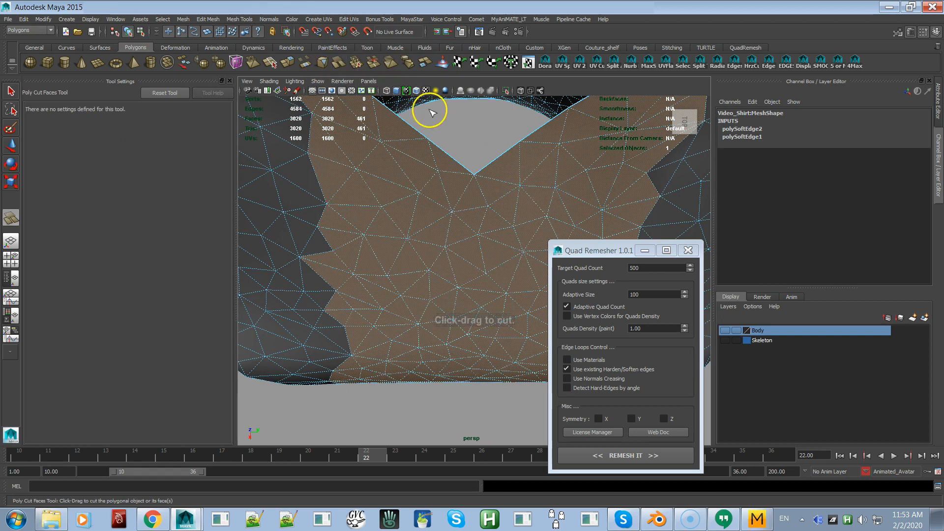
pyautogui.keyDown('alt'); pyautogui.moveTo(474, 163); pyautogui.dragTo(498, 189, button='right'); pyautogui.keyUp('alt')
pyautogui.keyDown('alt'); pyautogui.moveTo(477, 171); pyautogui.dragTo(472, 204, button='middle'); pyautogui.keyUp('alt')
pyautogui.keyDown('alt'); pyautogui.moveTo(473, 203); pyautogui.dragTo(499, 257, button='right'); pyautogui.keyUp('alt')
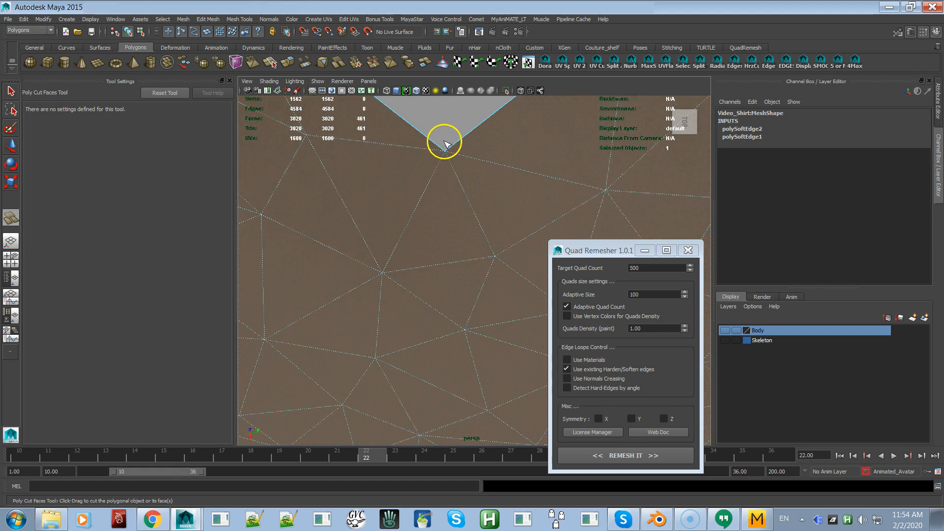
pyautogui.moveTo(446, 146); pyautogui.dragTo(448, 156)
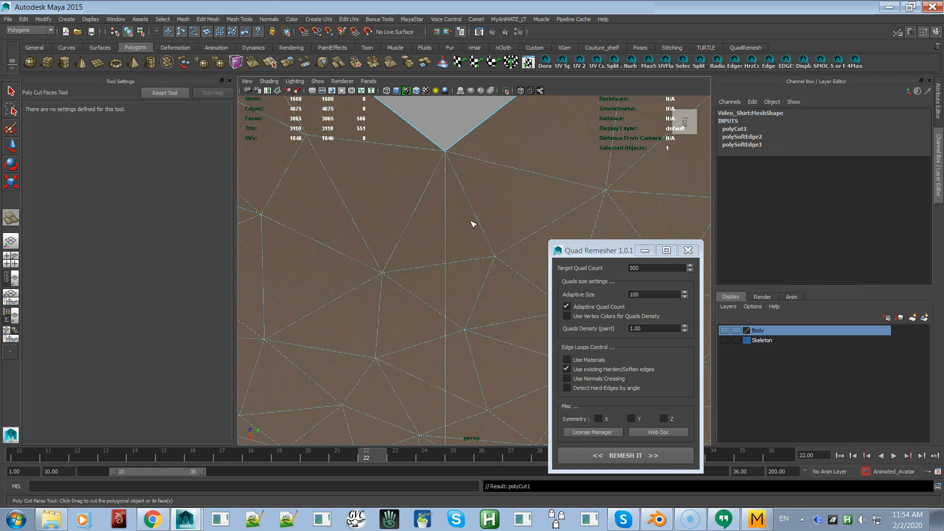
# Undo the front cut and redraw it more precisely from the tip of the neckline's V point
pyautogui.moveTo(458, 196)
pyautogui.keyDown('alt'); pyautogui.mouseDown(button='right')
pyautogui.moveTo(464, 215)
pyautogui.moveTo(444, 162)
pyautogui.moveTo(457, 191)
pyautogui.mouseUp(button='right'); pyautogui.keyUp('alt')
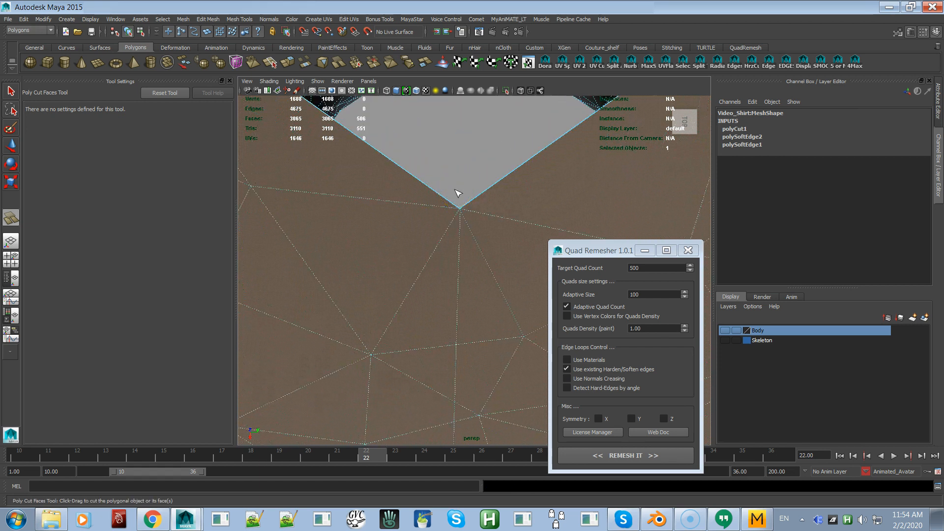
pyautogui.hotkey('ctrl', 'z')
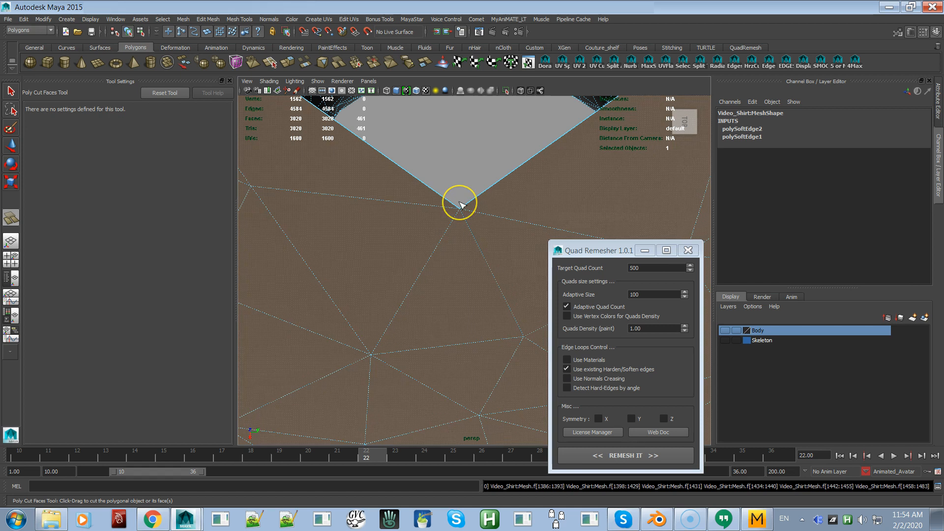
pyautogui.moveTo(460, 203); pyautogui.dragTo(462, 210)
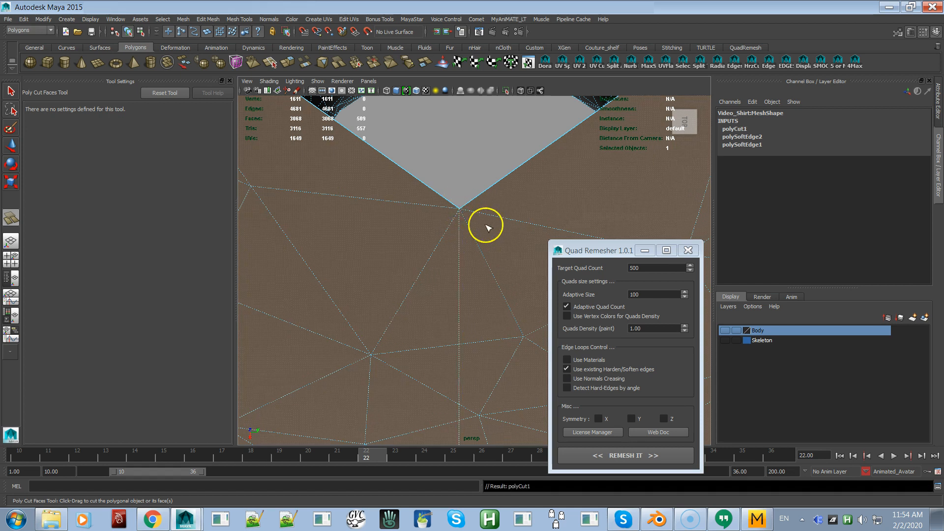
# Try a cut plane rotation X of -90 on the front cut and undo the change
pyautogui.click(743, 130)
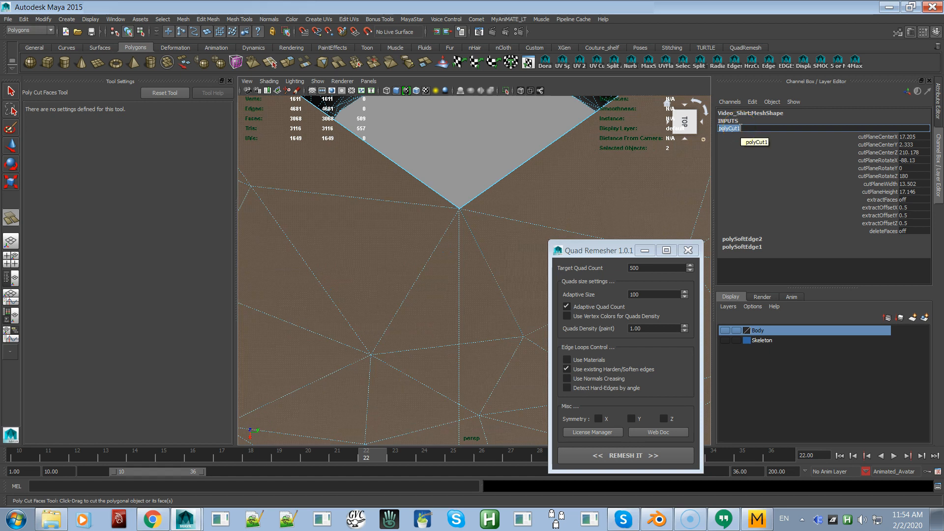
pyautogui.doubleClick(909, 160)
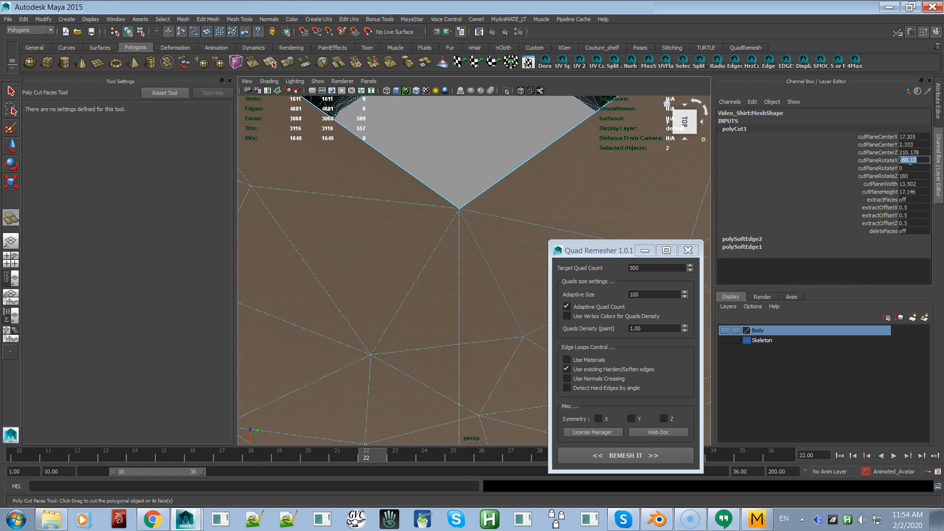
pyautogui.press('Return')
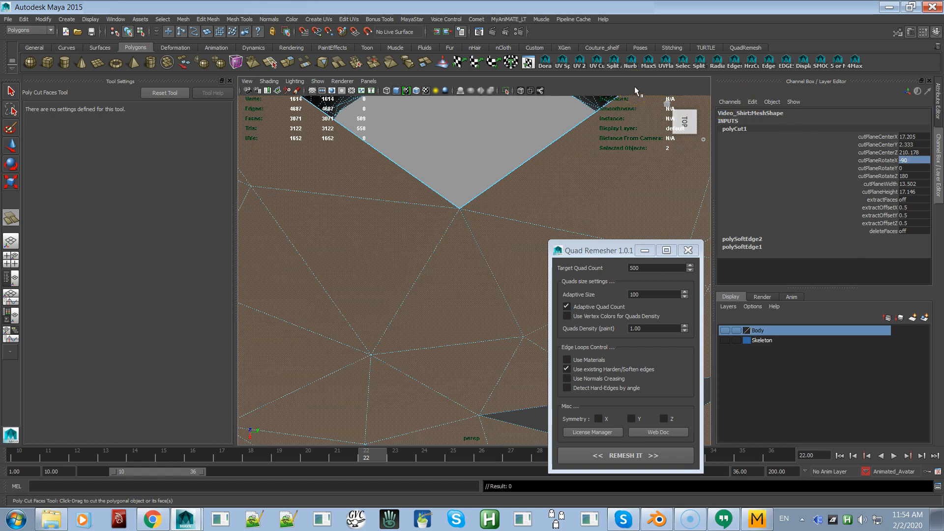
pyautogui.hotkey('ctrl', 'z')
# Switch to the full-size orthographic top view and frame the shirt's selected front faces
pyautogui.keyDown('alt'); pyautogui.moveTo(556, 213); pyautogui.dragTo(534, 170, button='right'); pyautogui.keyUp('alt')
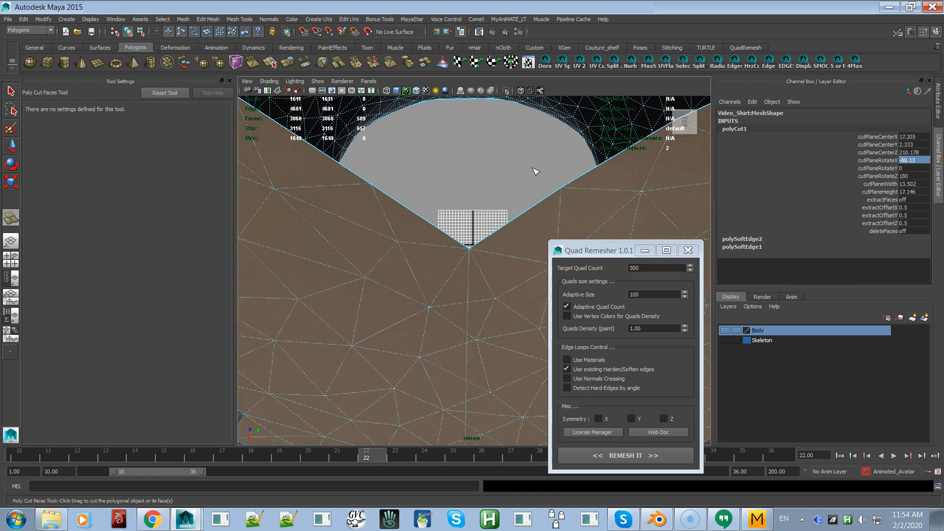
pyautogui.click(557, 156)
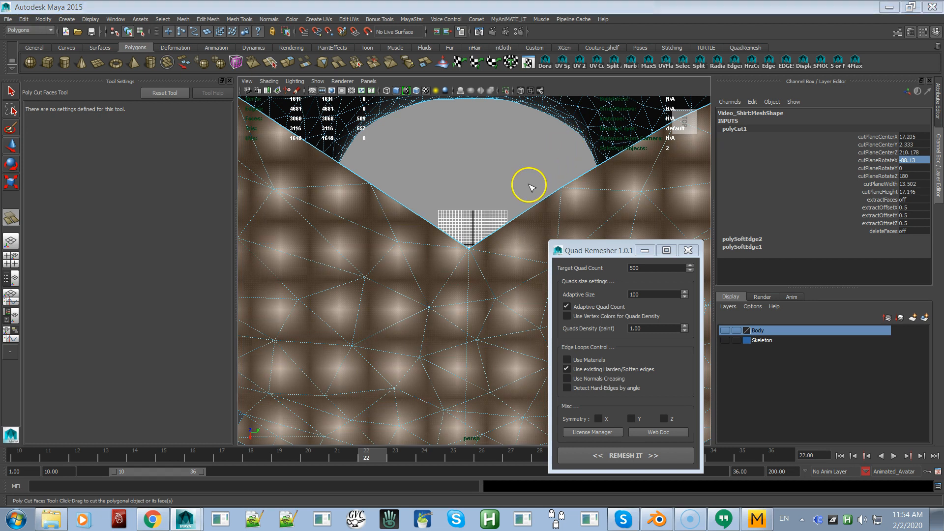
pyautogui.press('space')
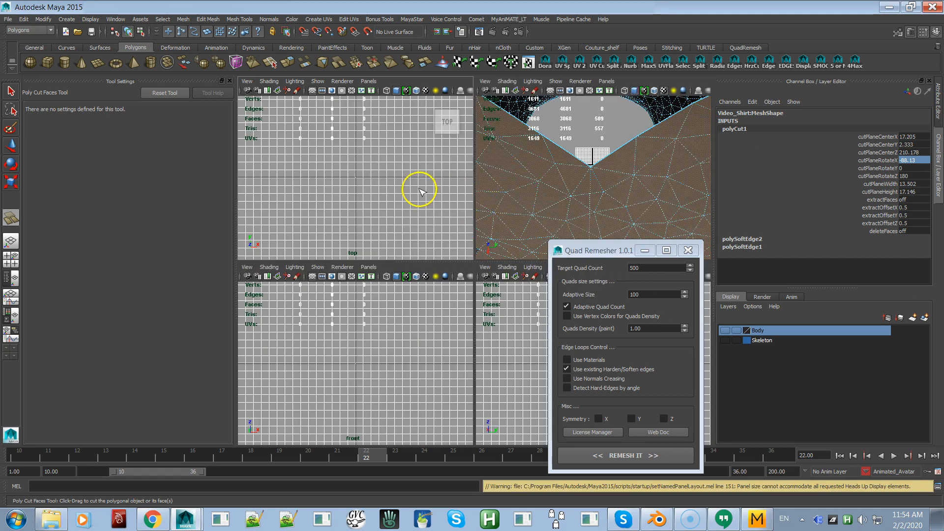
pyautogui.press('space')
pyautogui.keyDown('alt'); pyautogui.moveTo(469, 203); pyautogui.dragTo(238, 105, button='right'); pyautogui.keyUp('alt')
pyautogui.keyDown('alt'); pyautogui.moveTo(507, 225); pyautogui.dragTo(343, 136, button='right'); pyautogui.keyUp('alt')
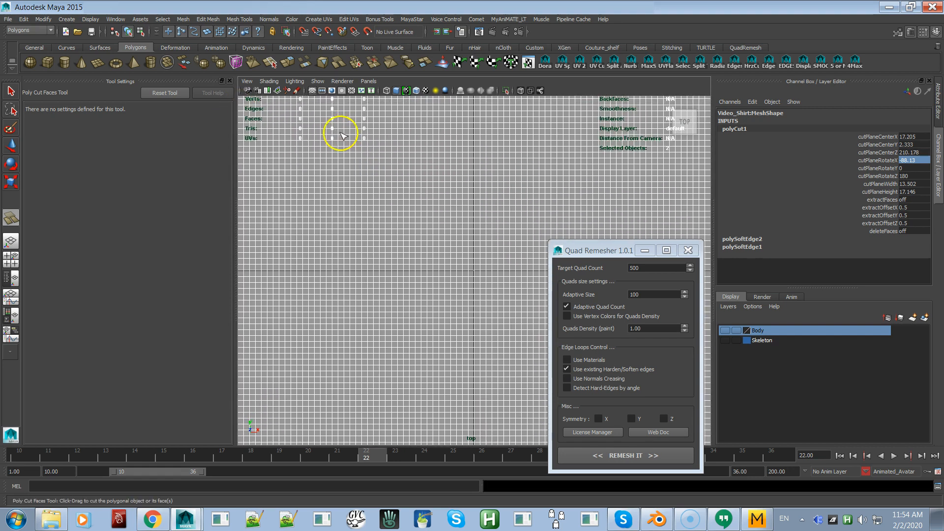
pyautogui.press('f')
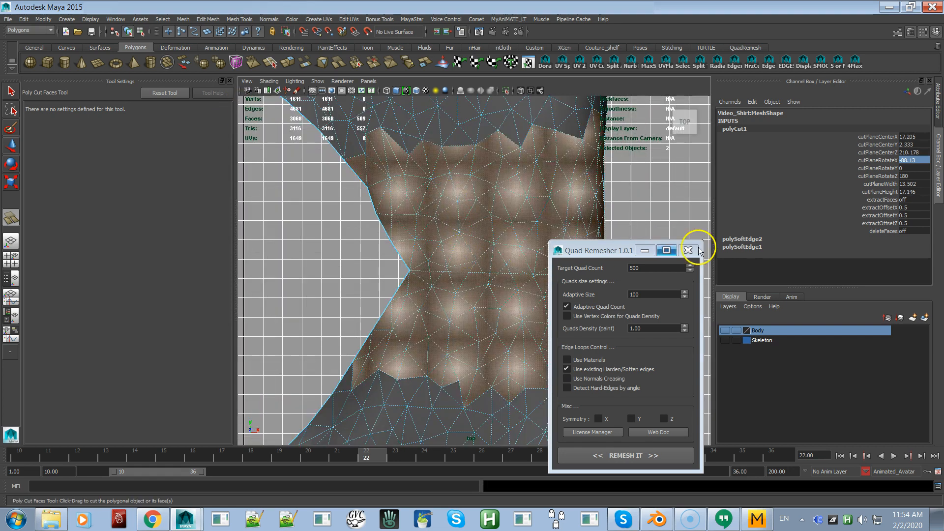
# Move the Quad Remesher window clear of the mesh and undo the front cut drawn in the perspective view
pyautogui.moveTo(627, 251); pyautogui.dragTo(711, 306)
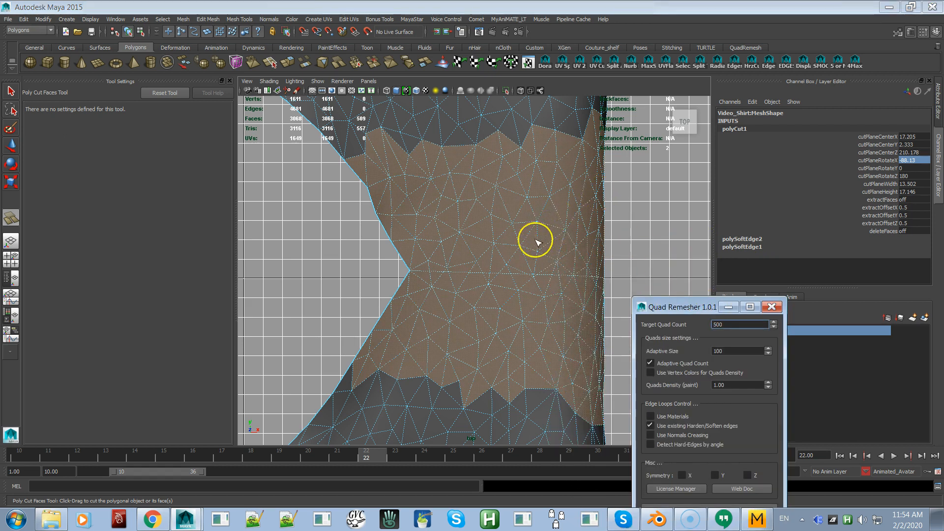
pyautogui.click(607, 85)
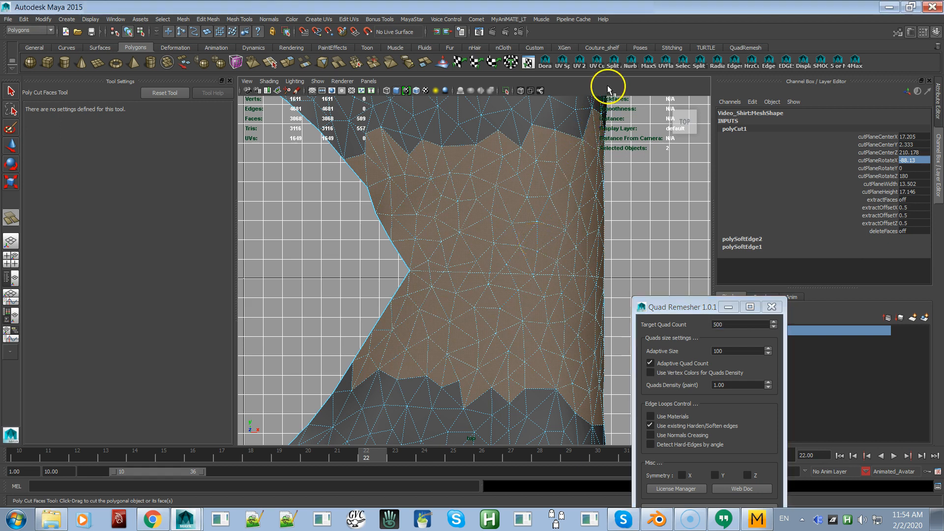
pyautogui.hotkey('ctrl', 'z')
pyautogui.keyDown('alt'); pyautogui.moveTo(419, 290); pyautogui.dragTo(552, 338, button='right'); pyautogui.keyUp('alt')
pyautogui.moveTo(667, 307); pyautogui.dragTo(692, 363)
pyautogui.moveTo(531, 337)
pyautogui.keyDown('alt'); pyautogui.mouseDown(button='right')
pyautogui.moveTo(539, 319)
pyautogui.moveTo(546, 325)
pyautogui.mouseUp(button='right'); pyautogui.keyUp('alt')
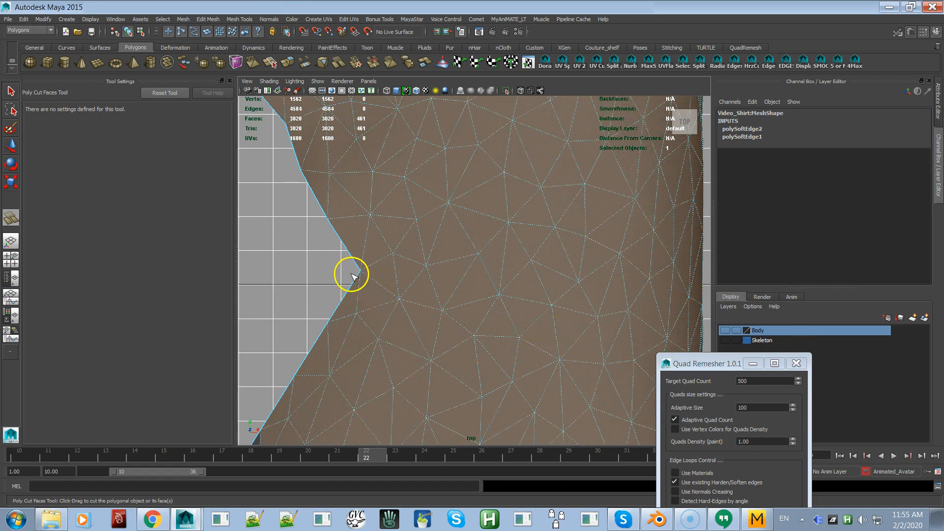
# Cut the selected front faces along a straight centre line from the neckline's V point and inspect the cut plane's values
pyautogui.moveTo(358, 271); pyautogui.dragTo(380, 284)
pyautogui.hotkey('ctrl', 'z')
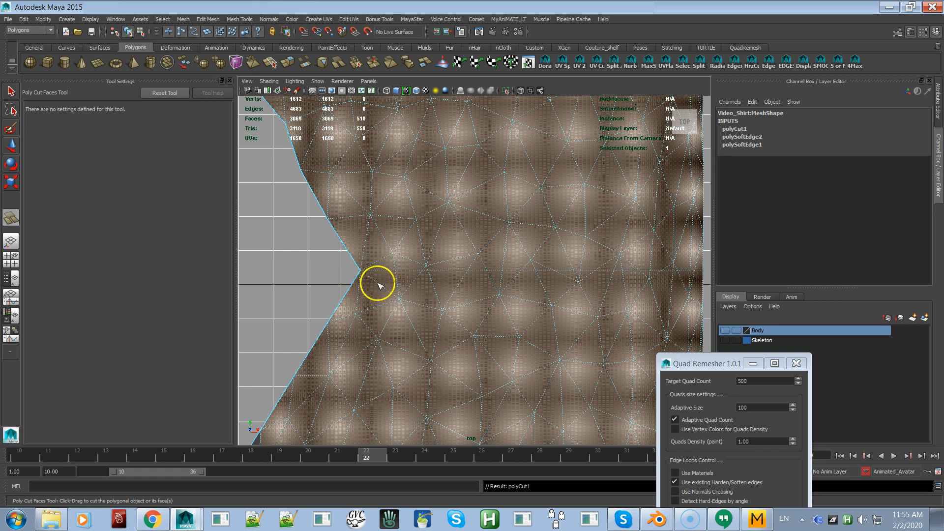
pyautogui.click(732, 129)
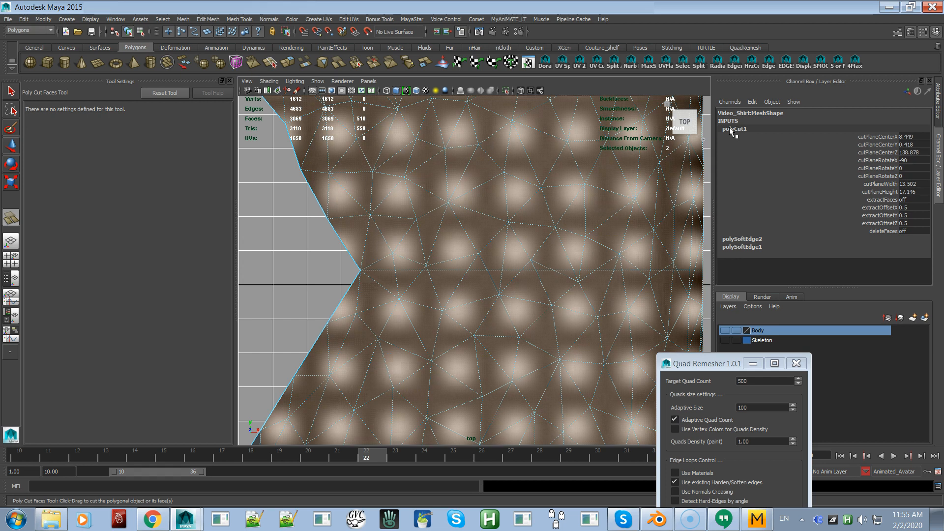
pyautogui.doubleClick(730, 129)
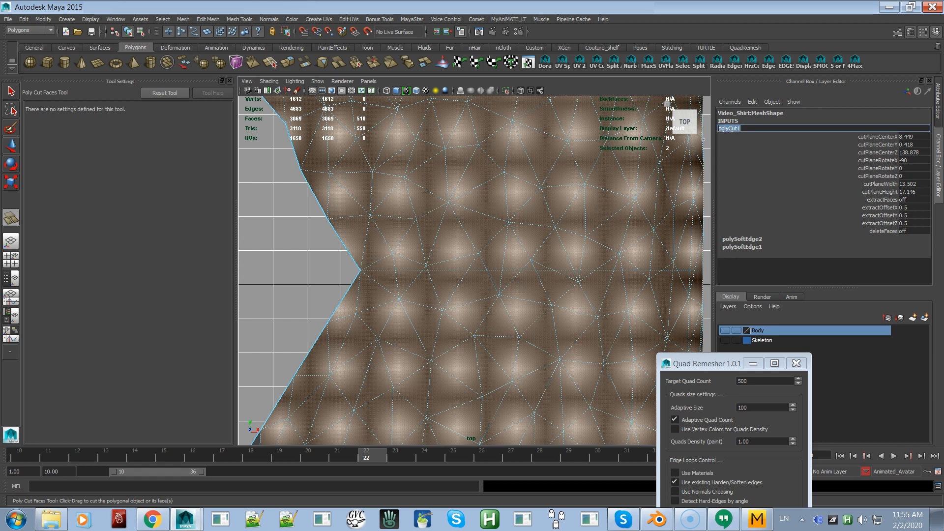
pyautogui.click(371, 256)
# Return to face selection and select the block of back faces around the centre of the back neckline
pyautogui.keyDown('alt'); pyautogui.moveTo(395, 278); pyautogui.dragTo(317, 221, button='right'); pyautogui.keyUp('alt')
pyautogui.keyDown('alt'); pyautogui.moveTo(359, 245); pyautogui.dragTo(553, 225, button='middle'); pyautogui.keyUp('alt')
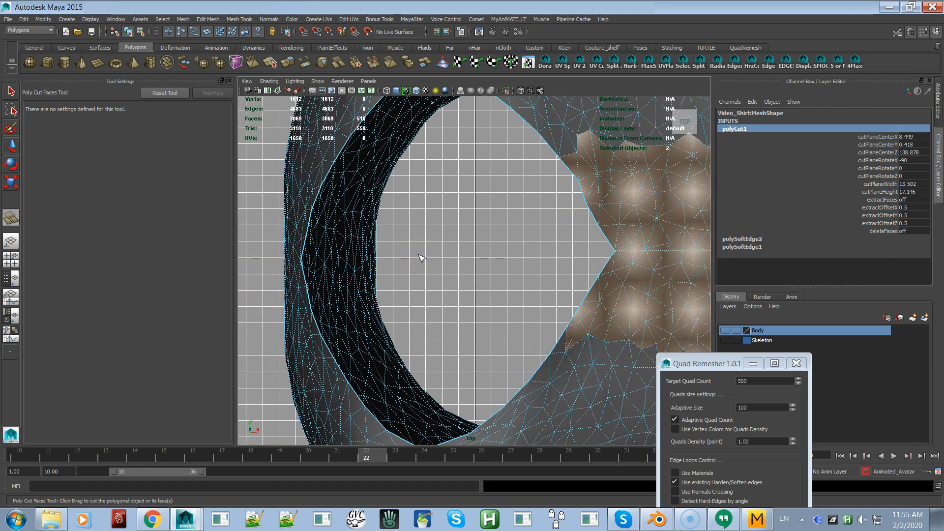
pyautogui.press('q')
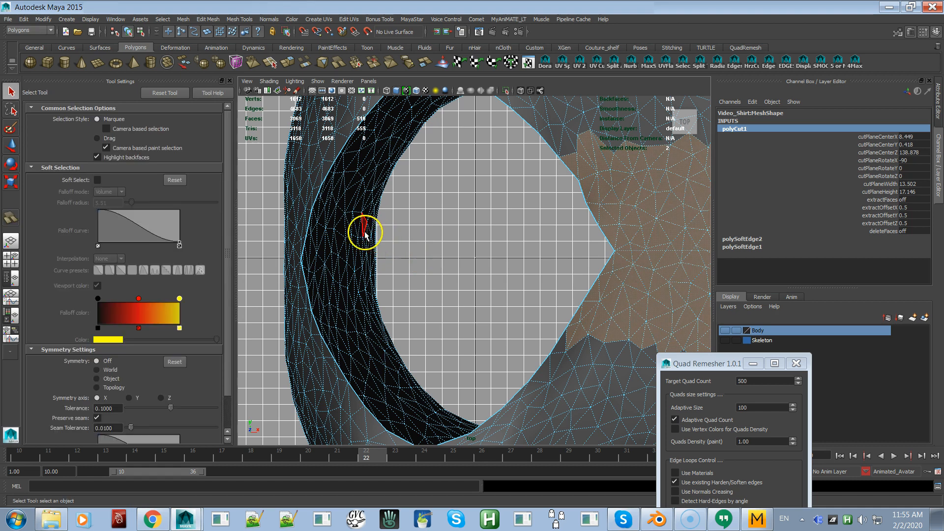
pyautogui.click(362, 232)
pyautogui.rightClick(361, 233)
pyautogui.rightClick(361, 236)
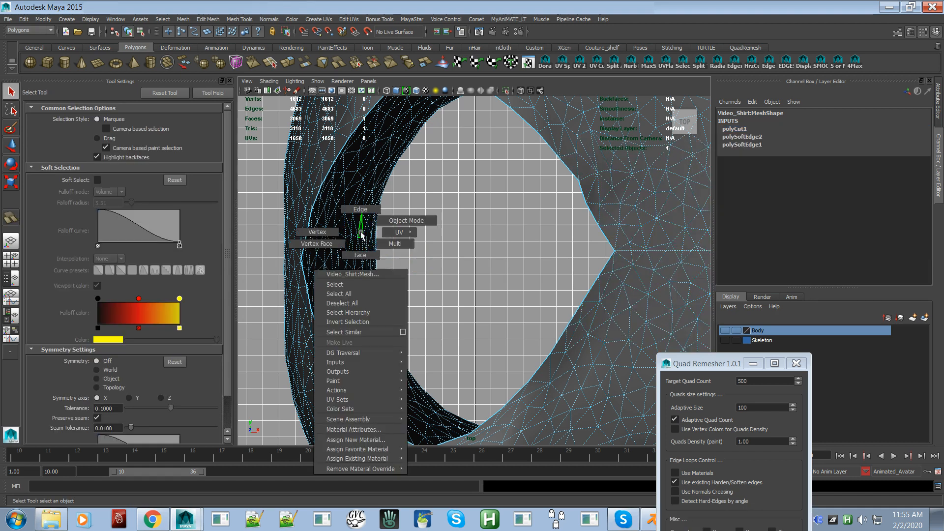
pyautogui.click(363, 253)
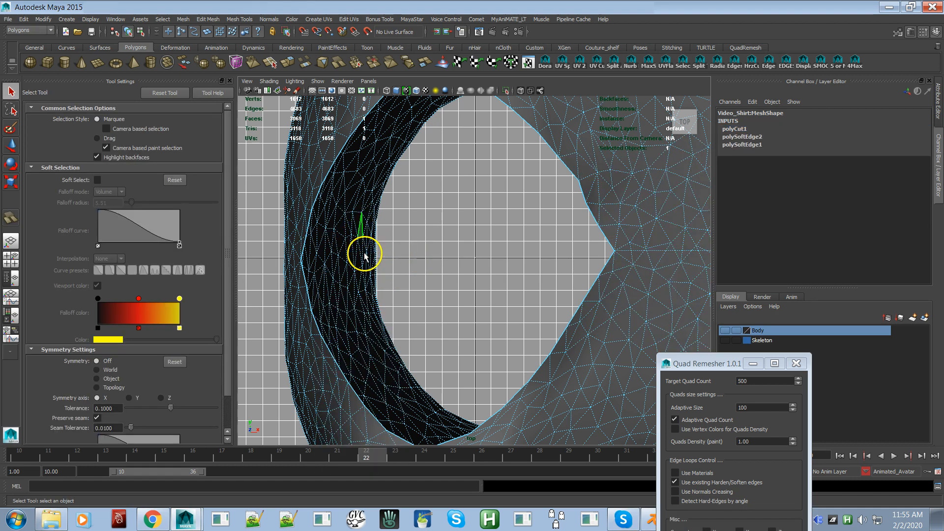
pyautogui.moveTo(428, 182); pyautogui.dragTo(252, 337)
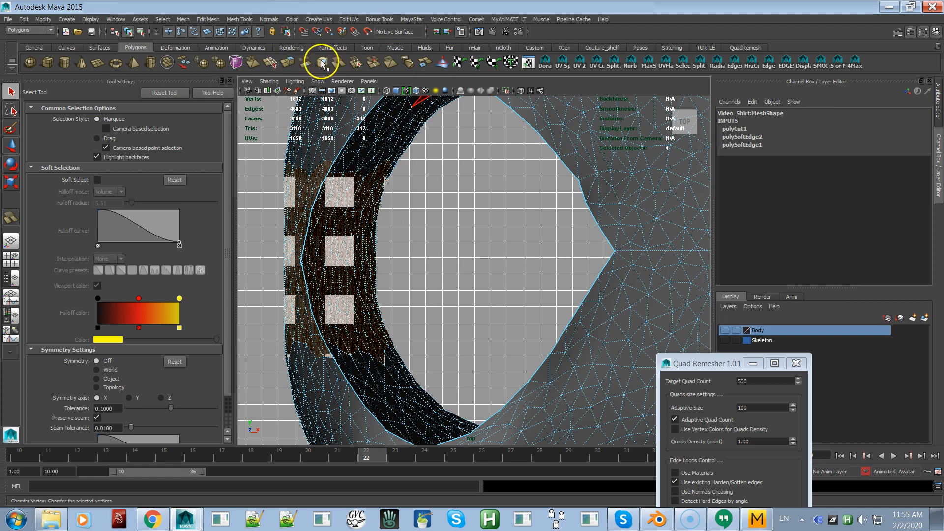
# Cut the selected back faces along a straight line through the centre-back point of the neckline border
pyautogui.click(337, 60)
pyautogui.keyDown('alt'); pyautogui.moveTo(382, 289); pyautogui.dragTo(466, 318, button='right'); pyautogui.keyUp('alt')
pyautogui.keyDown('alt'); pyautogui.moveTo(451, 289); pyautogui.dragTo(711, 219, button='middle'); pyautogui.keyUp('alt')
pyautogui.keyDown('alt'); pyautogui.moveTo(530, 230); pyautogui.dragTo(599, 338, button='right'); pyautogui.keyUp('alt')
pyautogui.keyDown('alt'); pyautogui.moveTo(469, 216); pyautogui.dragTo(486, 317, button='middle'); pyautogui.keyUp('alt')
pyautogui.keyDown('alt'); pyautogui.moveTo(479, 234); pyautogui.dragTo(552, 303, button='right'); pyautogui.keyUp('alt')
pyautogui.keyDown('alt'); pyautogui.moveTo(496, 257); pyautogui.dragTo(459, 291, button='middle'); pyautogui.keyUp('alt')
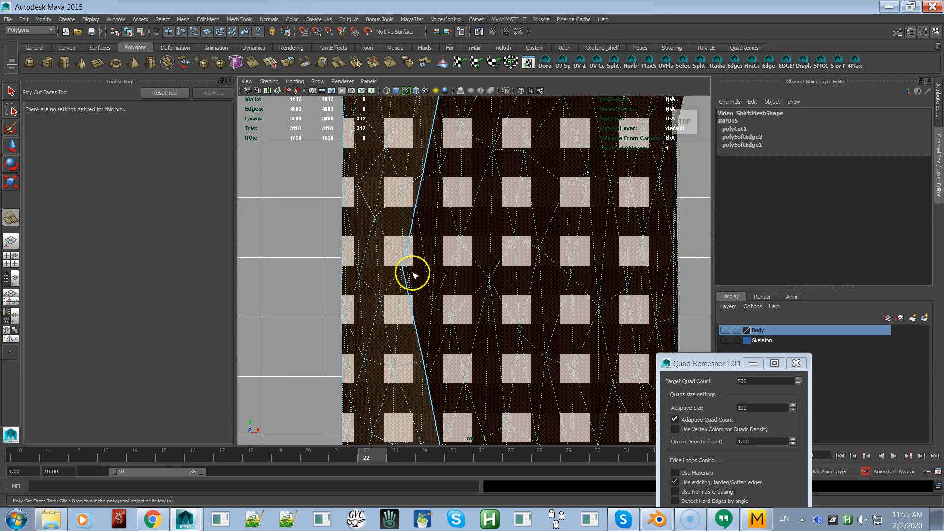
pyautogui.moveTo(402, 270); pyautogui.dragTo(428, 270)
pyautogui.keyDown('alt'); pyautogui.moveTo(479, 285); pyautogui.dragTo(363, 173, button='right'); pyautogui.keyUp('alt')
pyautogui.keyDown('alt'); pyautogui.moveTo(472, 242); pyautogui.dragTo(360, 279, button='middle'); pyautogui.keyUp('alt')
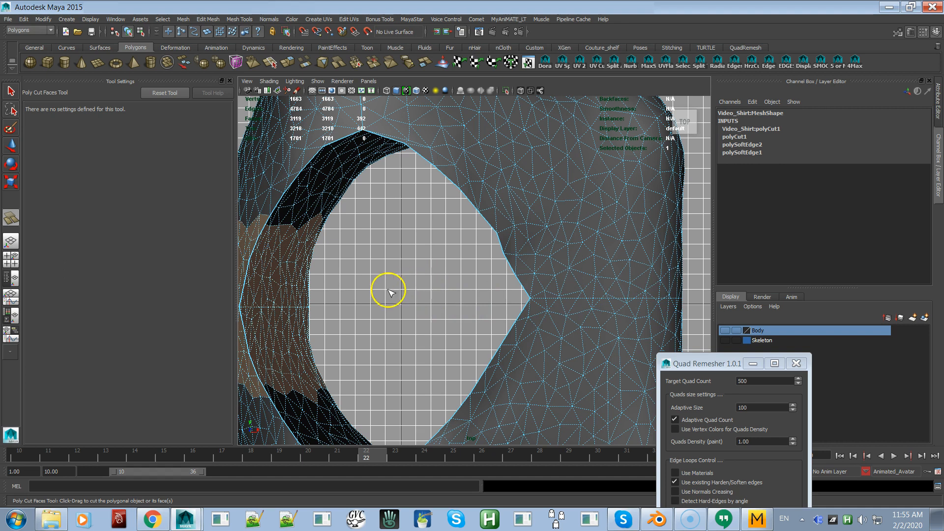
pyautogui.keyDown('alt'); pyautogui.moveTo(388, 290); pyautogui.dragTo(410, 300, button='middle'); pyautogui.keyUp('alt')
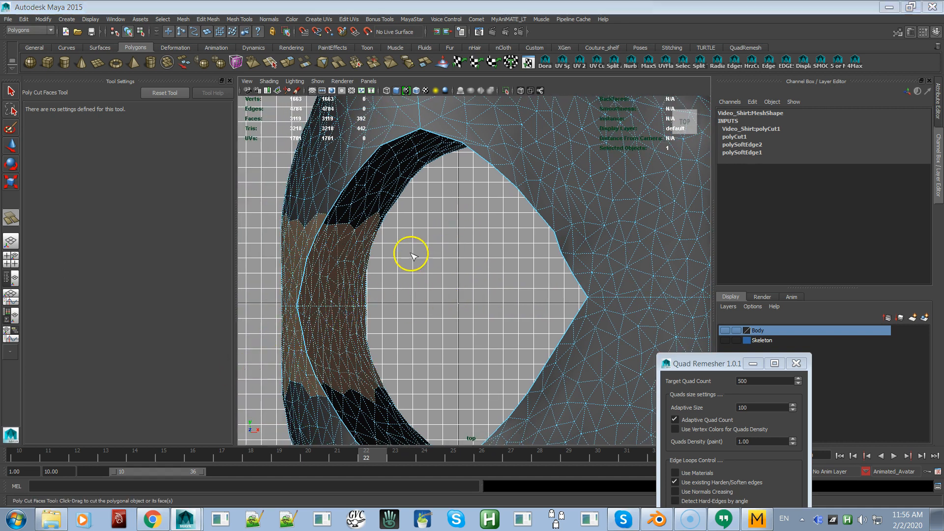
# Return to the perspective view and frame the whole shirt from a front angle
pyautogui.press('space')
pyautogui.press('space')
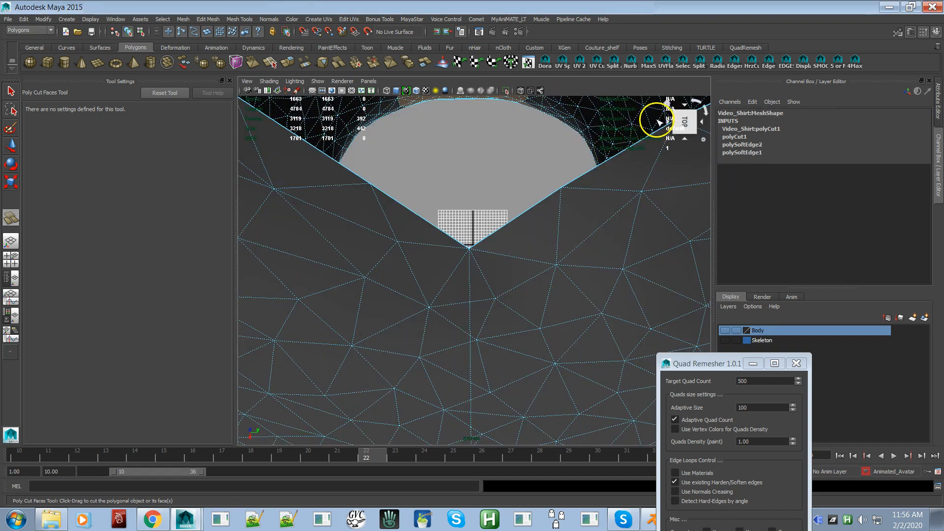
pyautogui.click(667, 104)
pyautogui.keyDown('alt'); pyautogui.moveTo(501, 292); pyautogui.dragTo(448, 259, button='right'); pyautogui.keyUp('alt')
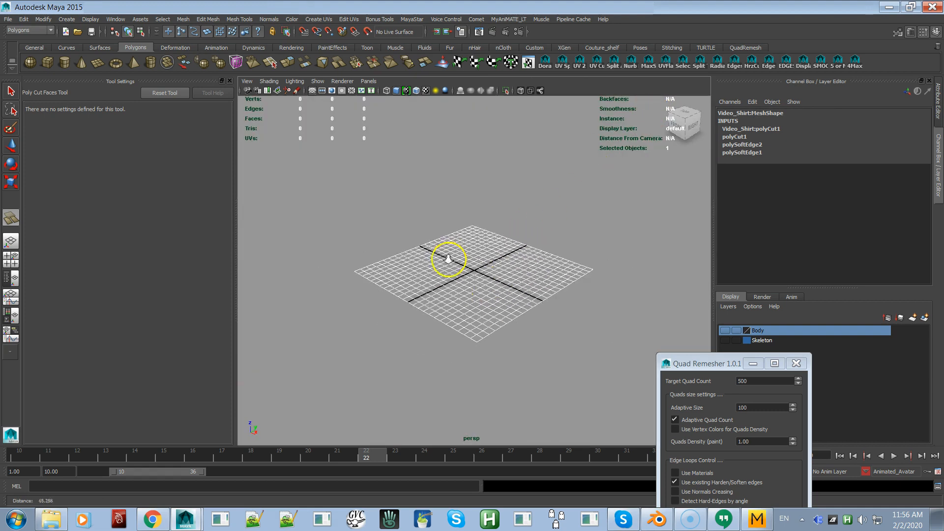
pyautogui.press('f')
pyautogui.keyDown('alt'); pyautogui.moveTo(549, 343); pyautogui.dragTo(501, 313, button='right'); pyautogui.keyUp('alt')
pyautogui.keyDown('alt'); pyautogui.moveTo(501, 314); pyautogui.dragTo(477, 311); pyautogui.keyUp('alt')
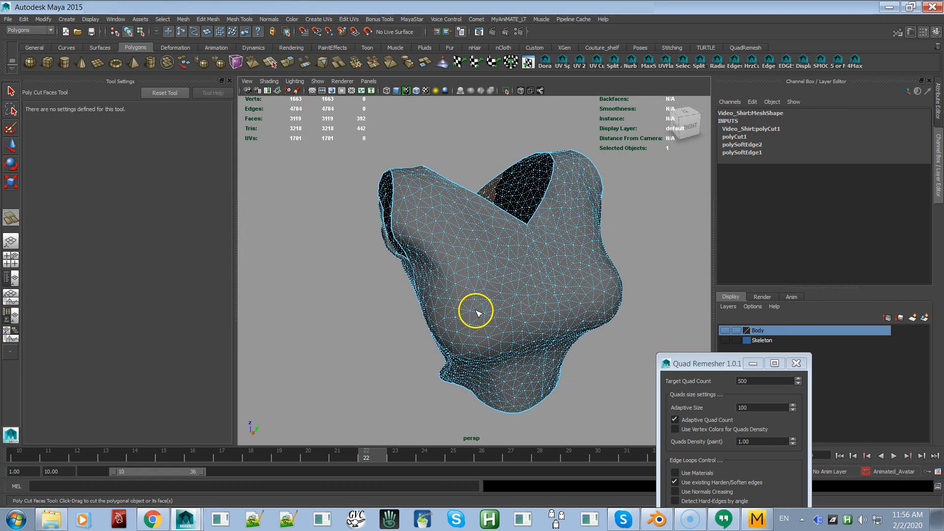
# Leave component selection and return the shirt to object mode
pyautogui.press('F9')
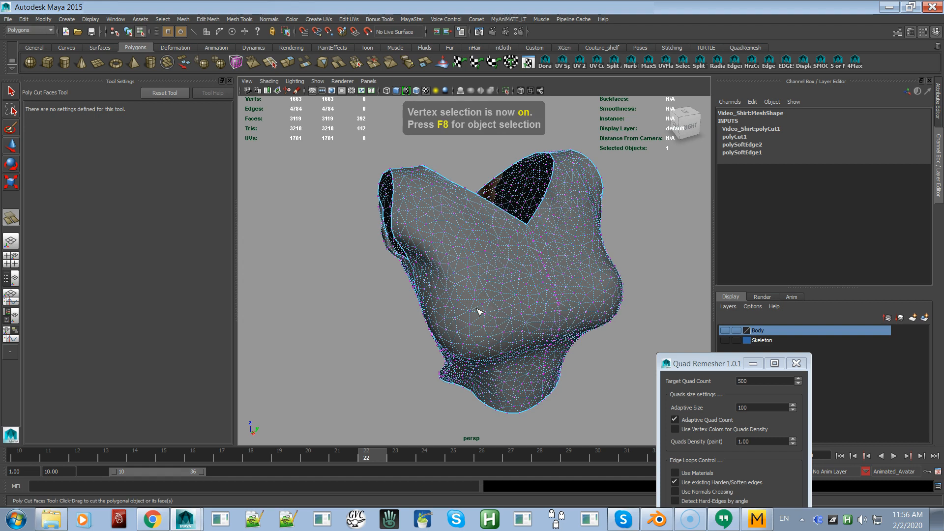
pyautogui.rightClick(497, 286)
pyautogui.click(519, 279)
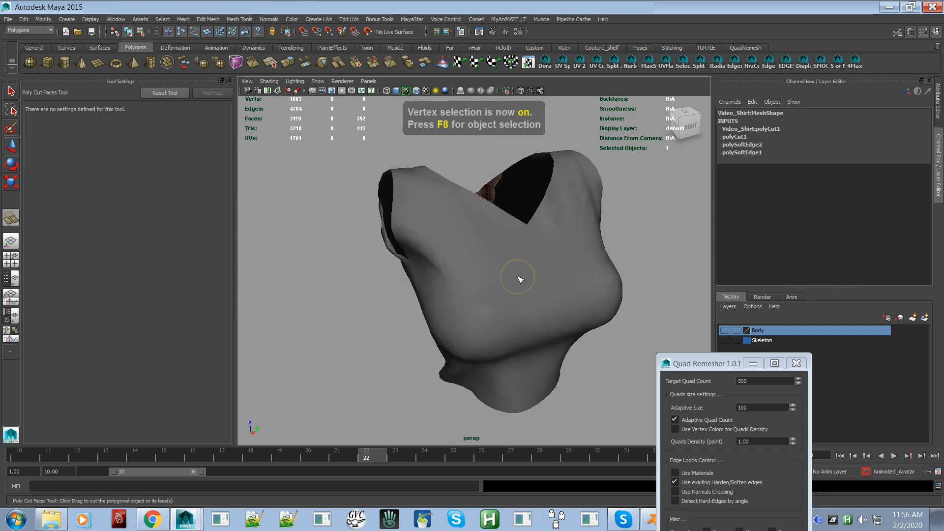
# Select the shirt with the Select Tool and switch it to edge selection around the centre-front cut
pyautogui.press('q')
pyautogui.click(517, 275)
pyautogui.keyDown('alt'); pyautogui.moveTo(467, 295); pyautogui.dragTo(479, 284); pyautogui.keyUp('alt')
pyautogui.keyDown('alt'); pyautogui.moveTo(477, 286); pyautogui.dragTo(516, 347, button='right'); pyautogui.keyUp('alt')
pyautogui.keyDown('alt'); pyautogui.moveTo(491, 330); pyautogui.dragTo(481, 315); pyautogui.keyUp('alt')
pyautogui.keyDown('alt'); pyautogui.moveTo(466, 304); pyautogui.dragTo(473, 315, button='right'); pyautogui.keyUp('alt')
pyautogui.scroll(2, 474, 315)
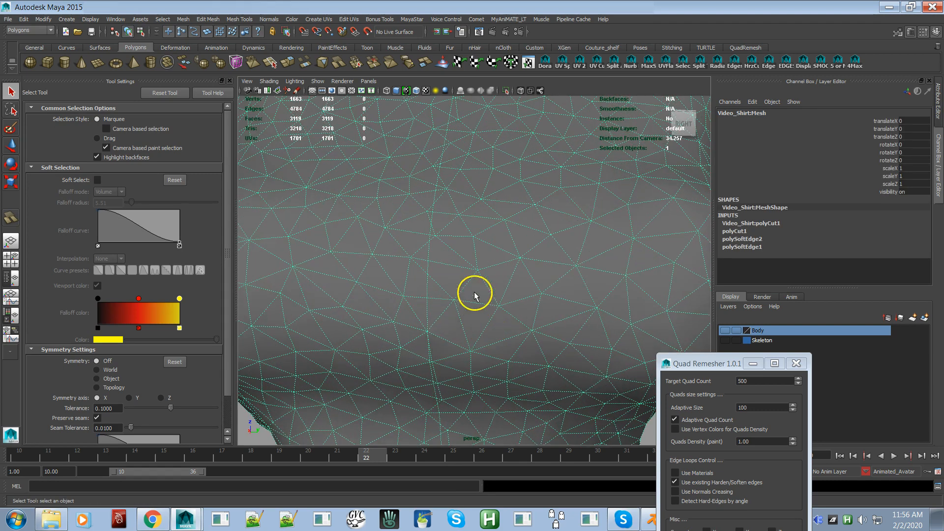
pyautogui.rightClick(475, 271)
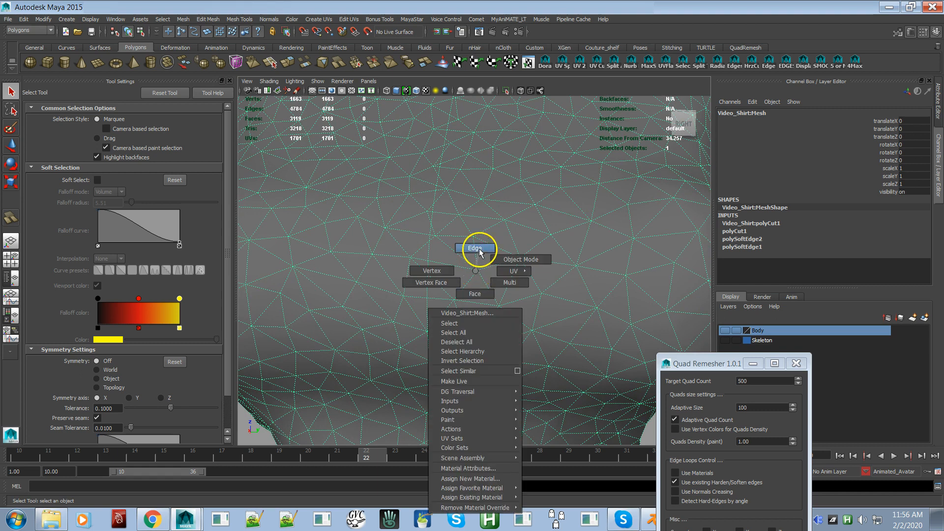
pyautogui.click(475, 248)
# Select the edge lines along the centre-front and centre-back cuts and harden those edges
pyautogui.doubleClick(424, 286)
pyautogui.keyDown('alt'); pyautogui.moveTo(468, 284); pyautogui.dragTo(450, 251, button='right'); pyautogui.keyUp('alt')
pyautogui.keyDown('alt'); pyautogui.moveTo(503, 275); pyautogui.dragTo(395, 311); pyautogui.keyUp('alt')
pyautogui.keyDown('alt'); pyautogui.moveTo(396, 311); pyautogui.dragTo(399, 317, button='right'); pyautogui.keyUp('alt')
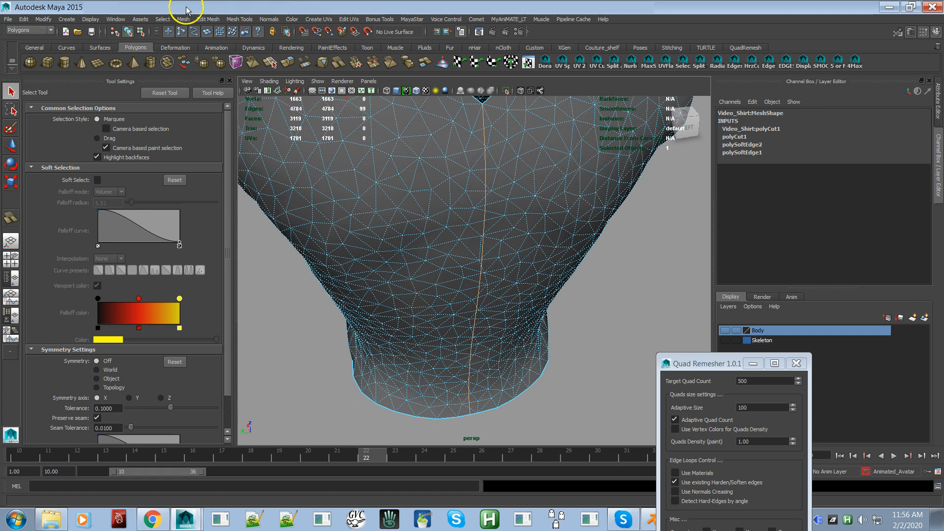
pyautogui.click(269, 19)
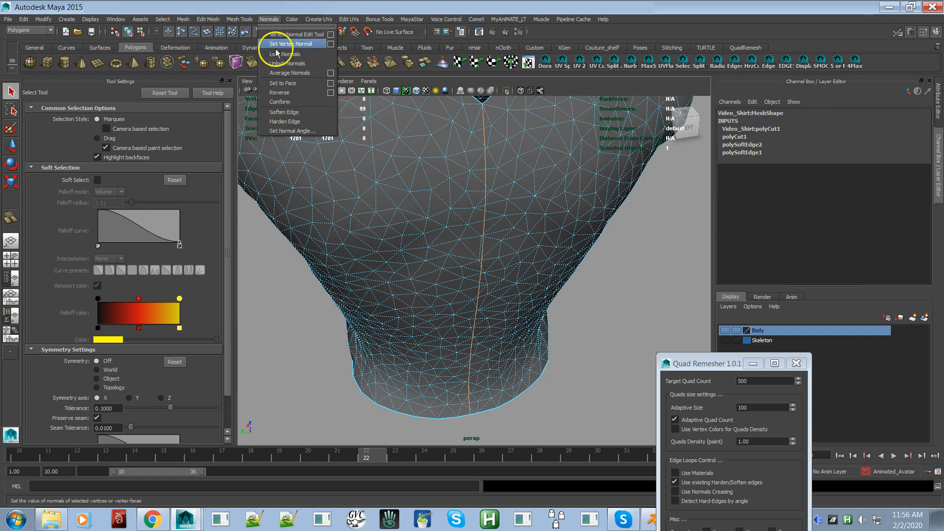
pyautogui.click(289, 122)
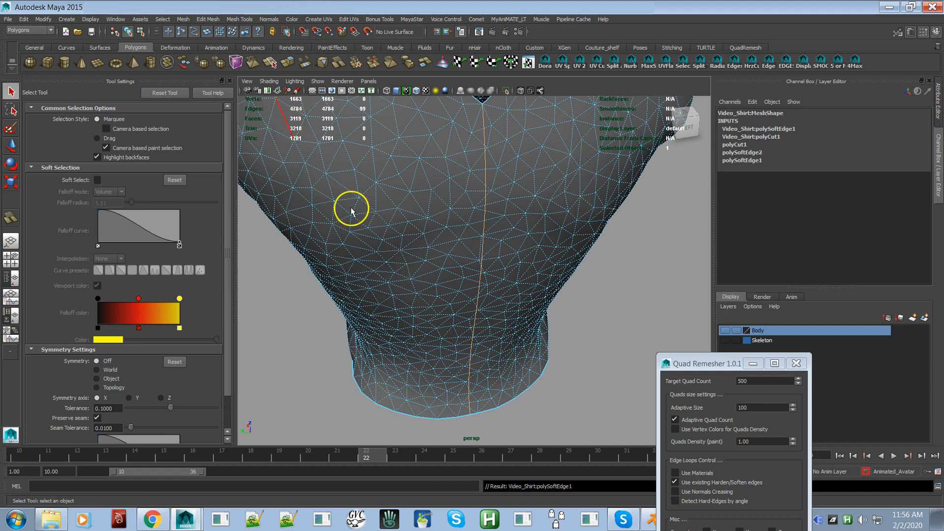
pyautogui.keyDown('alt'); pyautogui.moveTo(458, 312); pyautogui.dragTo(377, 260, button='right'); pyautogui.keyUp('alt')
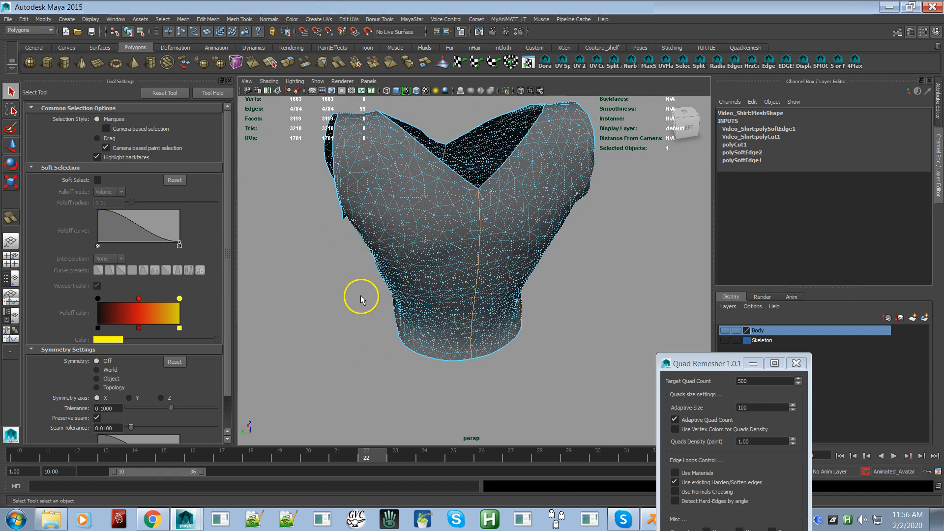
# Clear the edge selection and examine the hardened seam, centre and border edges all around the shirt
pyautogui.click(353, 305)
pyautogui.keyDown('alt'); pyautogui.moveTo(353, 303); pyautogui.dragTo(438, 201); pyautogui.keyUp('alt')
pyautogui.keyDown('alt'); pyautogui.moveTo(436, 310); pyautogui.dragTo(337, 290); pyautogui.keyUp('alt')
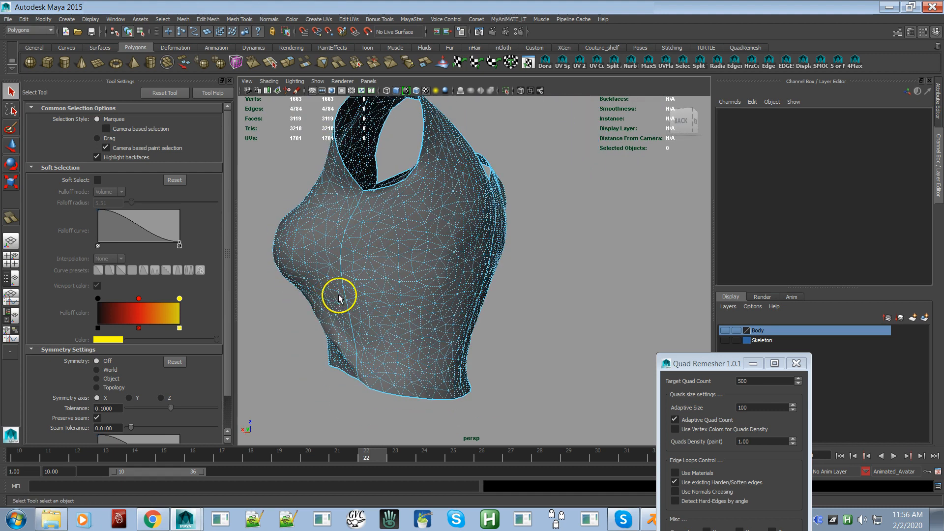
pyautogui.keyDown('alt'); pyautogui.moveTo(464, 205); pyautogui.dragTo(366, 224); pyautogui.keyUp('alt')
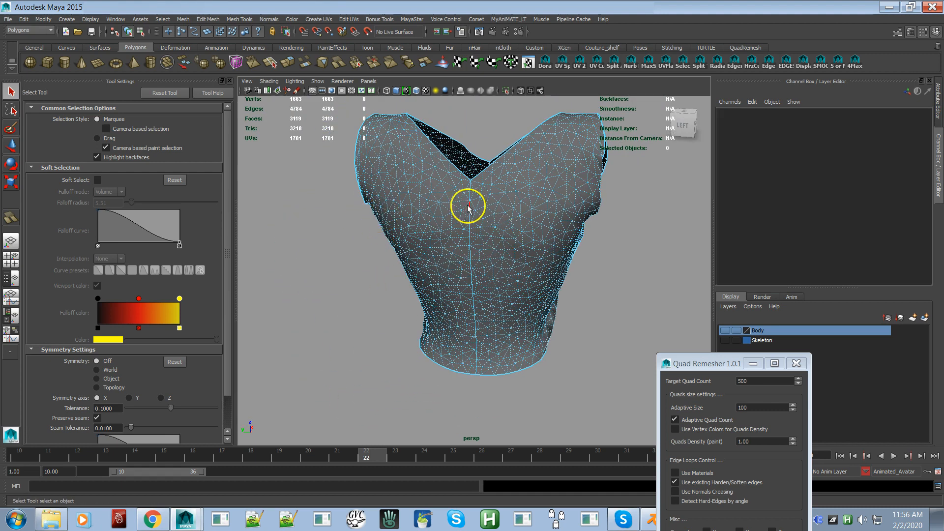
pyautogui.keyDown('alt'); pyautogui.moveTo(506, 234); pyautogui.dragTo(451, 216); pyautogui.keyUp('alt')
pyautogui.keyDown('alt'); pyautogui.moveTo(632, 326); pyautogui.dragTo(550, 337); pyautogui.keyUp('alt')
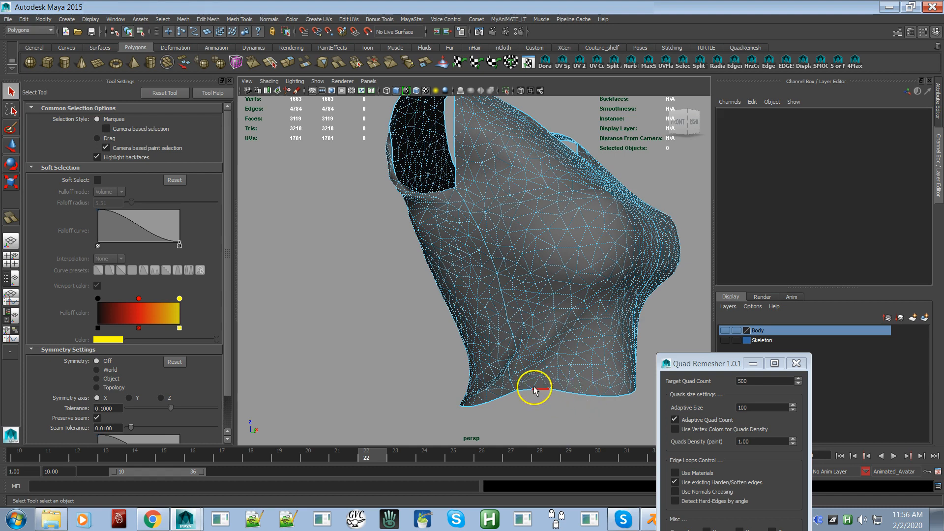
pyautogui.keyDown('alt'); pyautogui.moveTo(577, 301); pyautogui.dragTo(498, 306); pyautogui.keyUp('alt')
pyautogui.keyDown('alt'); pyautogui.moveTo(498, 306); pyautogui.dragTo(475, 284, button='right'); pyautogui.keyUp('alt')
# Set the Quad Remesher target quad count to 1500
pyautogui.moveTo(735, 366); pyautogui.dragTo(701, 172)
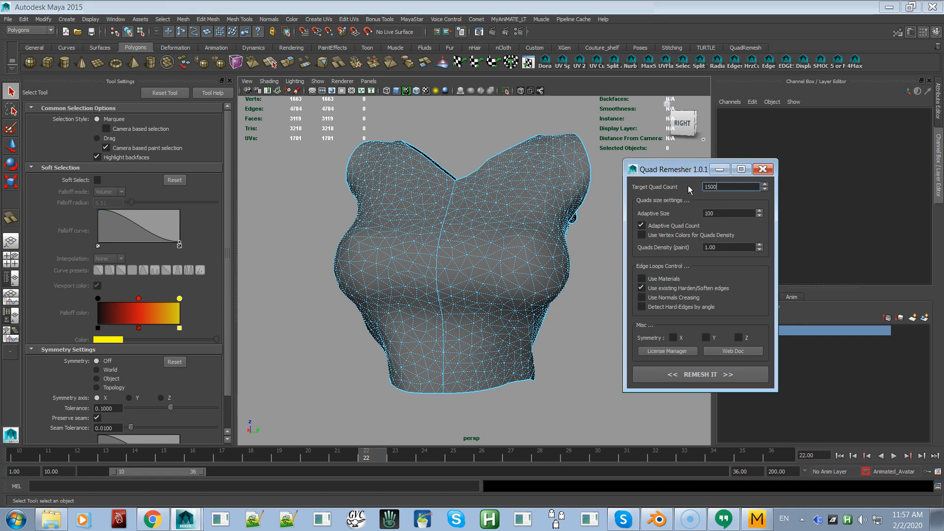
pyautogui.click(728, 216)
pyautogui.click(705, 213)
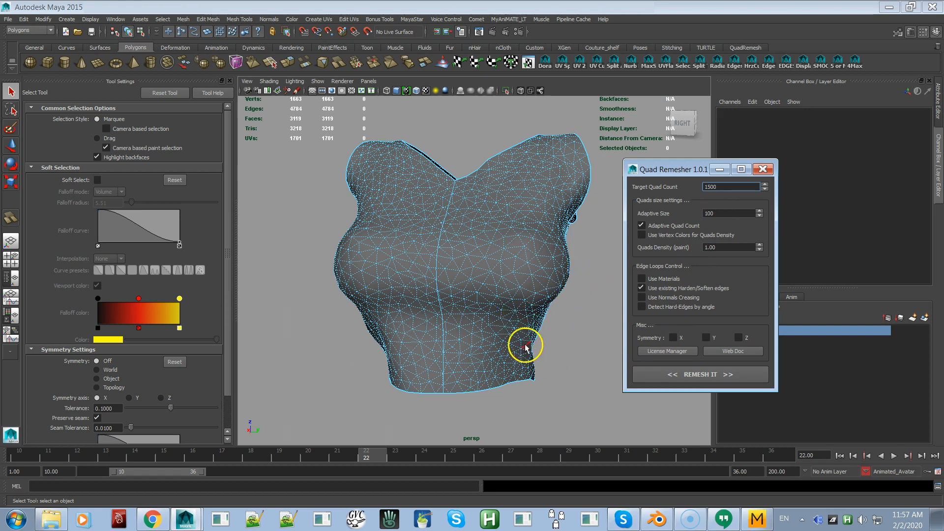
# Try to remesh the shirt in edge selection mode, return it to object mode and select the whole mesh
pyautogui.keyDown('alt'); pyautogui.moveTo(528, 331); pyautogui.dragTo(511, 344); pyautogui.keyUp('alt')
pyautogui.keyDown('alt'); pyautogui.moveTo(460, 307); pyautogui.dragTo(511, 285); pyautogui.keyUp('alt')
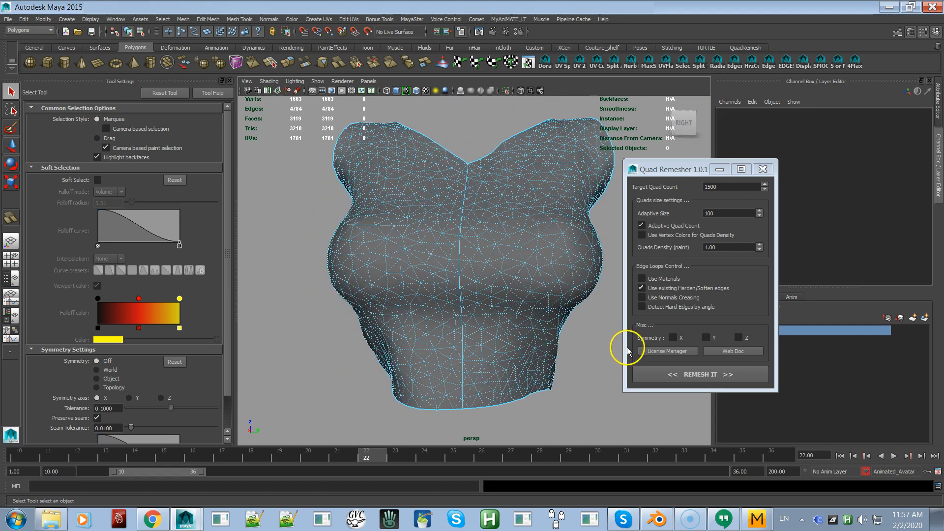
pyautogui.click(684, 377)
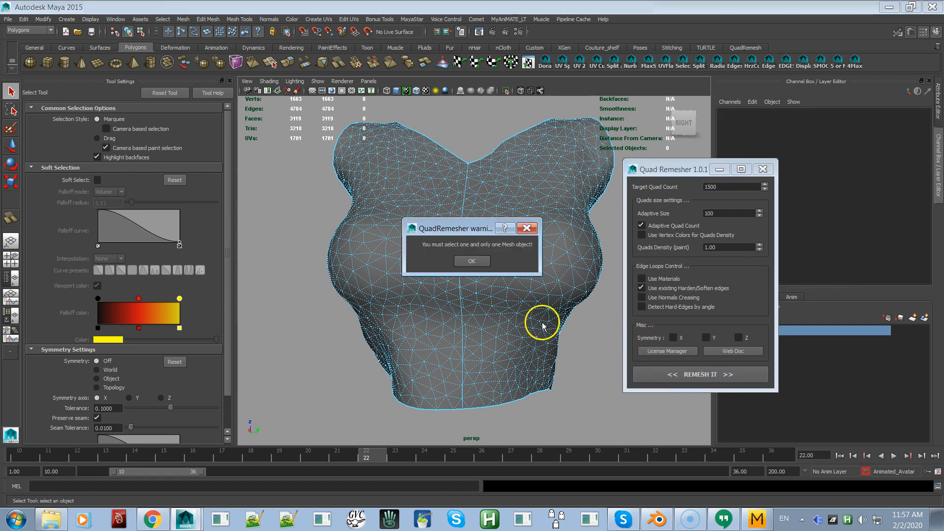
pyautogui.click(479, 263)
pyautogui.moveTo(430, 271); pyautogui.dragTo(472, 260, button='right')
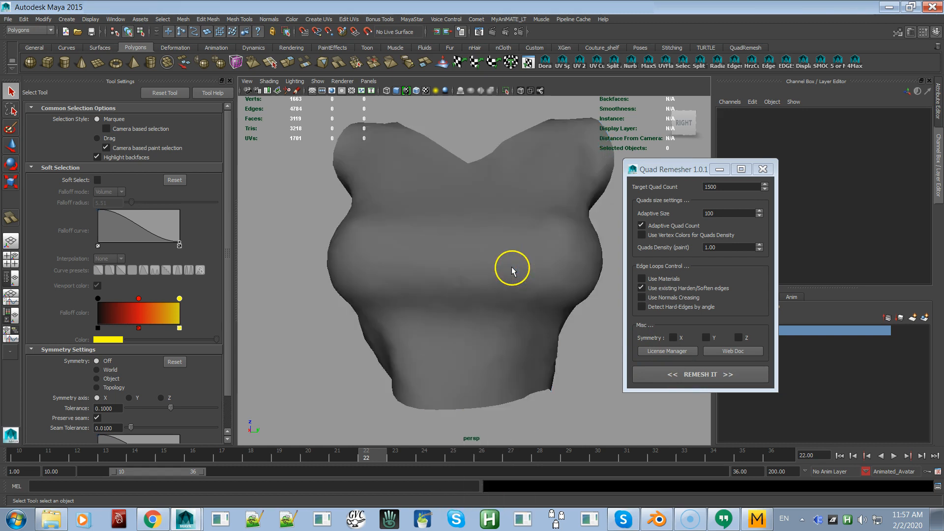
pyautogui.click(511, 271)
# Remesh the selected shirt with adaptive quad count on, and undo the hiding of the original shirt mesh
pyautogui.click(666, 375)
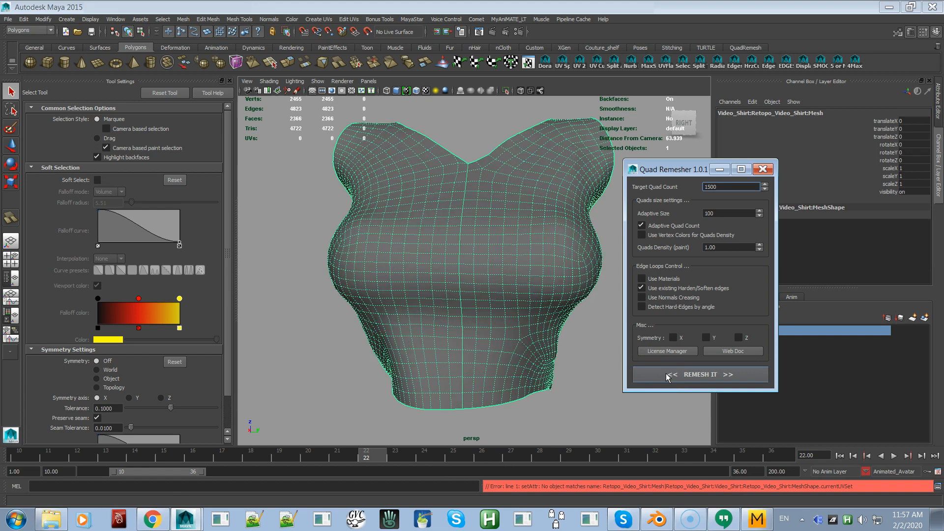
pyautogui.moveTo(563, 372)
pyautogui.keyDown('alt'); pyautogui.mouseDown()
pyautogui.moveTo(507, 365)
pyautogui.moveTo(550, 379)
pyautogui.moveTo(621, 358)
pyautogui.moveTo(650, 362)
pyautogui.moveTo(579, 373)
pyautogui.mouseUp(); pyautogui.keyUp('alt')
pyautogui.hotkey('ctrl', 'z')
pyautogui.hotkey('ctrl', 'z')
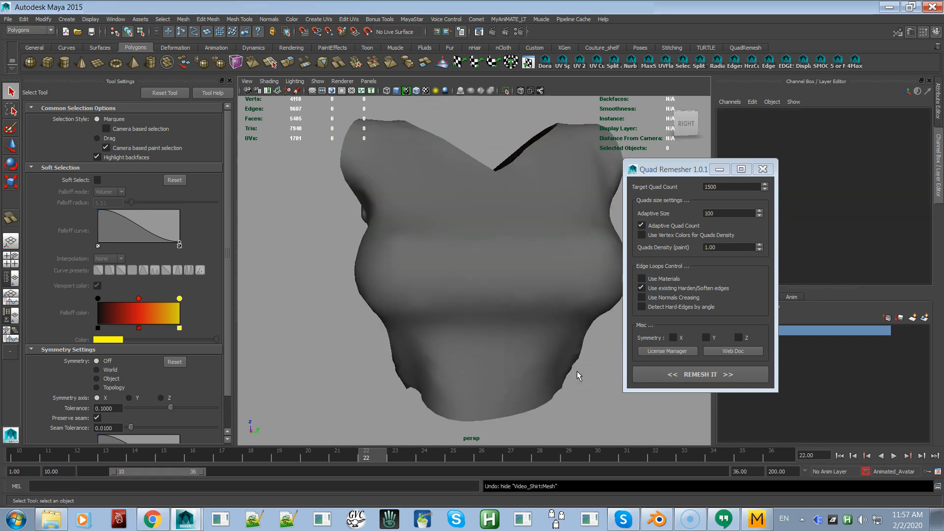
# Select the remeshed shirt and move it about 46 units along negative Y, beside the original
pyautogui.click(540, 331)
pyautogui.keyDown('alt'); pyautogui.moveTo(529, 332); pyautogui.dragTo(460, 314); pyautogui.keyUp('alt')
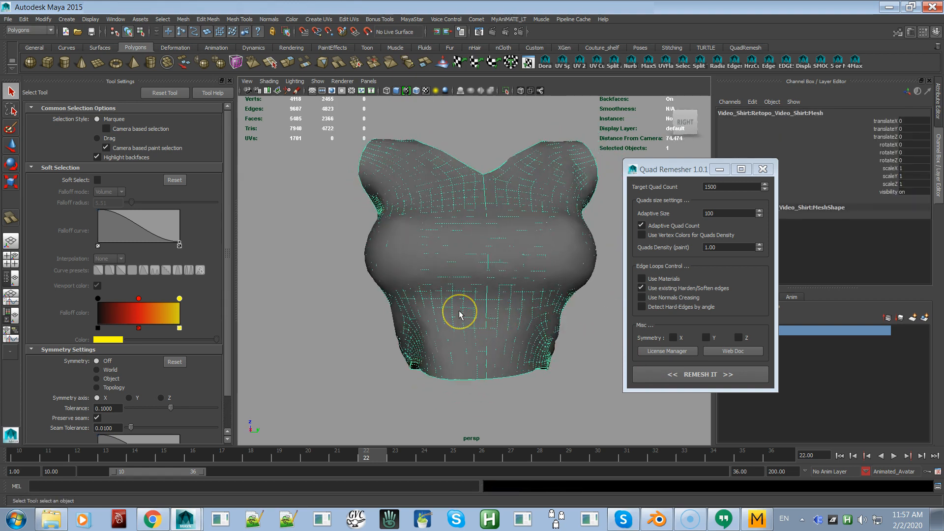
pyautogui.click(405, 263)
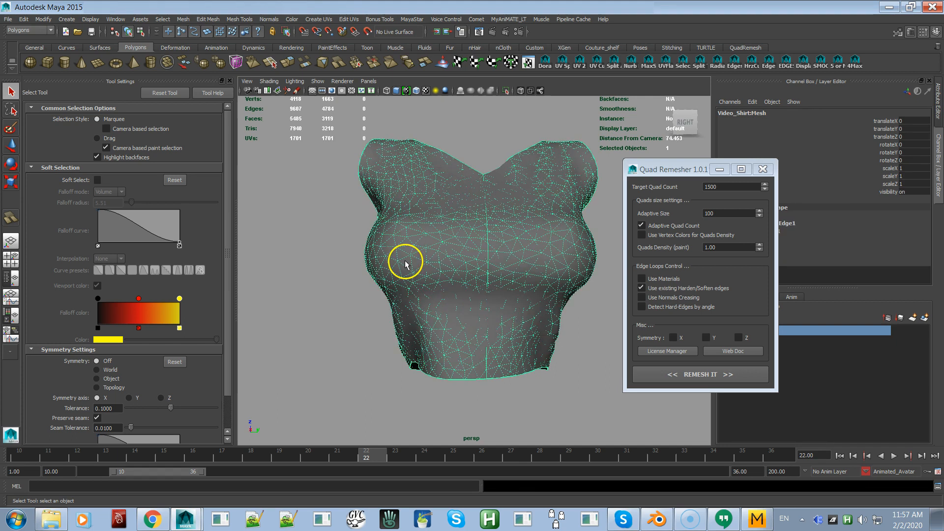
pyautogui.click(448, 305)
pyautogui.press('w')
pyautogui.keyDown('alt'); pyautogui.moveTo(448, 305); pyautogui.dragTo(423, 227, button='right'); pyautogui.keyUp('alt')
pyautogui.keyDown('alt'); pyautogui.moveTo(424, 226); pyautogui.dragTo(422, 214, button='middle'); pyautogui.keyUp('alt')
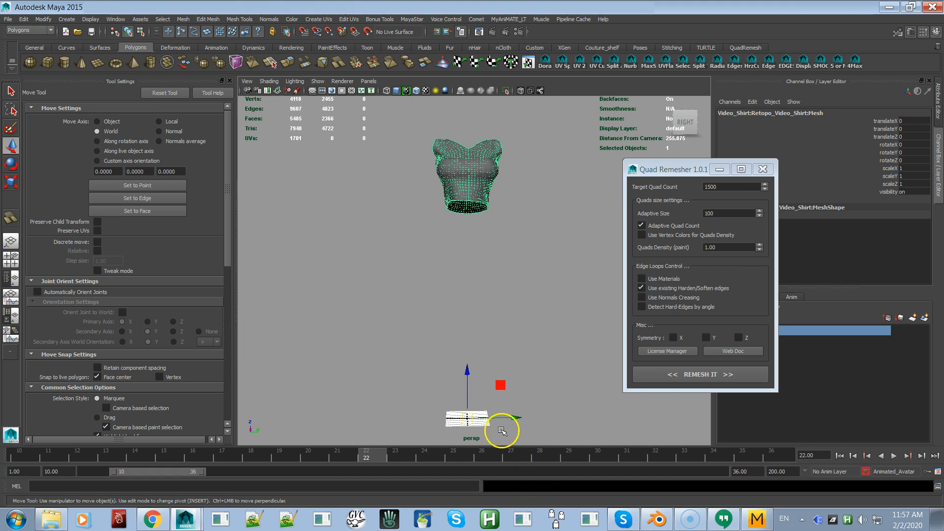
pyautogui.moveTo(510, 418); pyautogui.dragTo(435, 430)
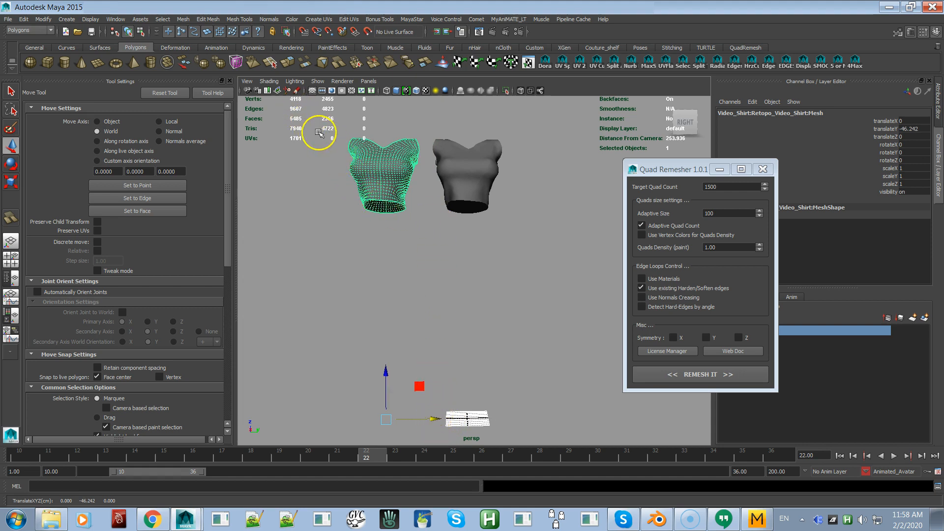
# Compare the remeshed shirt with the original and delete the remeshed copy
pyautogui.keyDown('alt'); pyautogui.moveTo(339, 180); pyautogui.dragTo(380, 239, button='right'); pyautogui.keyUp('alt')
pyautogui.keyDown('alt'); pyautogui.moveTo(380, 239); pyautogui.dragTo(409, 227); pyautogui.keyUp('alt')
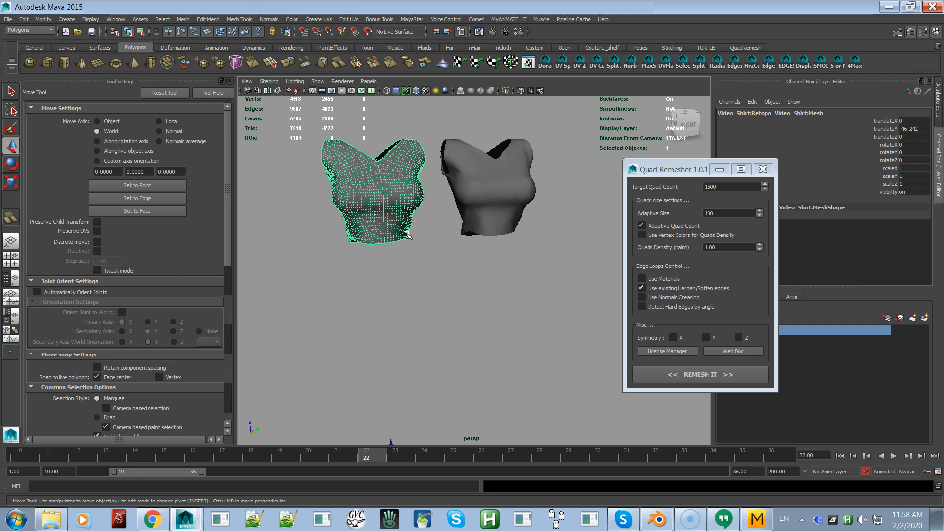
pyautogui.press('Delete')
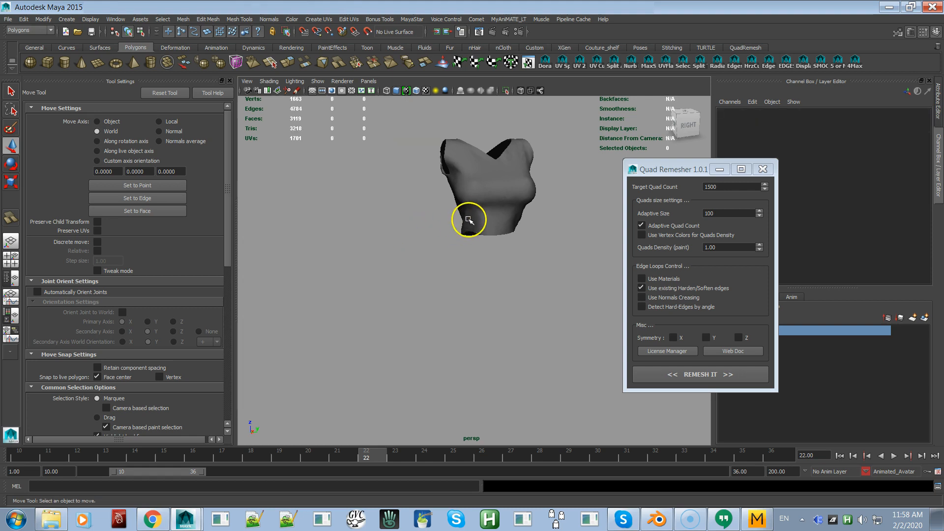
# Select the original shirt, turn off adaptive quad count and remesh it with a target of 1500 quads
pyautogui.click(469, 217)
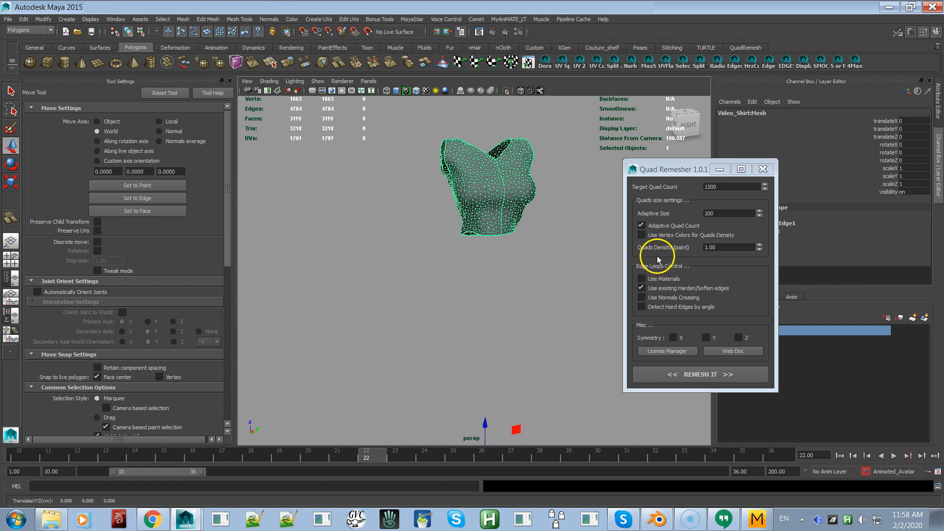
pyautogui.click(652, 227)
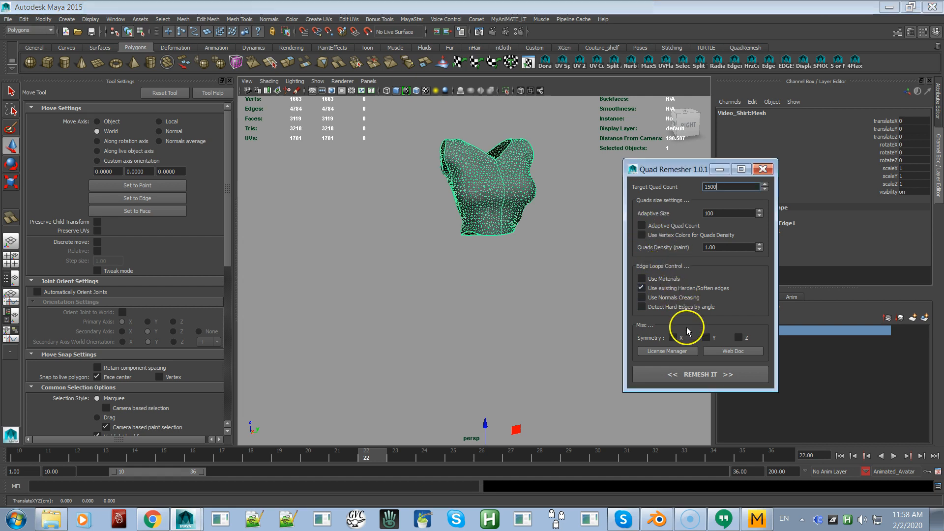
pyautogui.click(703, 374)
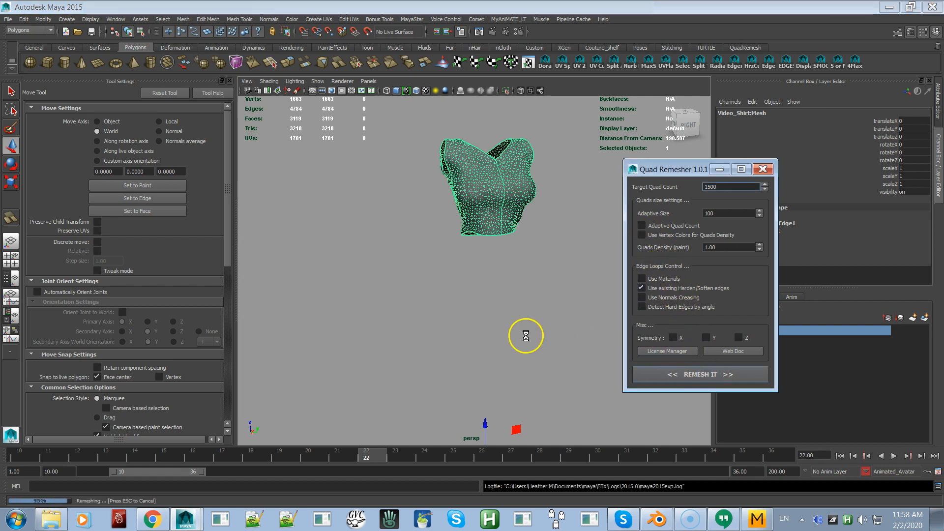
# Examine the new quad flow around the side seams, hem and front of the remeshed shirt
pyautogui.keyDown('alt'); pyautogui.moveTo(479, 265); pyautogui.dragTo(528, 323, button='right'); pyautogui.keyUp('alt')
pyautogui.keyDown('alt'); pyautogui.moveTo(510, 289); pyautogui.dragTo(474, 289); pyautogui.keyUp('alt')
pyautogui.keyDown('alt'); pyautogui.moveTo(457, 241); pyautogui.dragTo(461, 326, button='middle'); pyautogui.keyUp('alt')
pyautogui.keyDown('alt'); pyautogui.moveTo(461, 306); pyautogui.dragTo(480, 357, button='right'); pyautogui.keyUp('alt')
pyautogui.keyDown('alt'); pyautogui.moveTo(464, 331); pyautogui.dragTo(447, 290); pyautogui.keyUp('alt')
pyautogui.keyDown('alt'); pyautogui.moveTo(446, 290); pyautogui.dragTo(471, 345, button='right'); pyautogui.keyUp('alt')
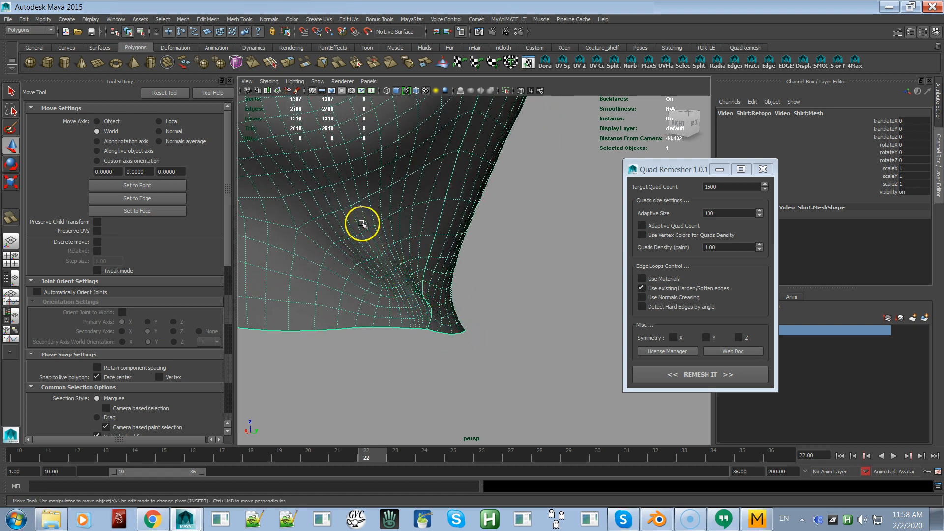
pyautogui.keyDown('alt'); pyautogui.moveTo(421, 293); pyautogui.dragTo(437, 320); pyautogui.keyUp('alt')
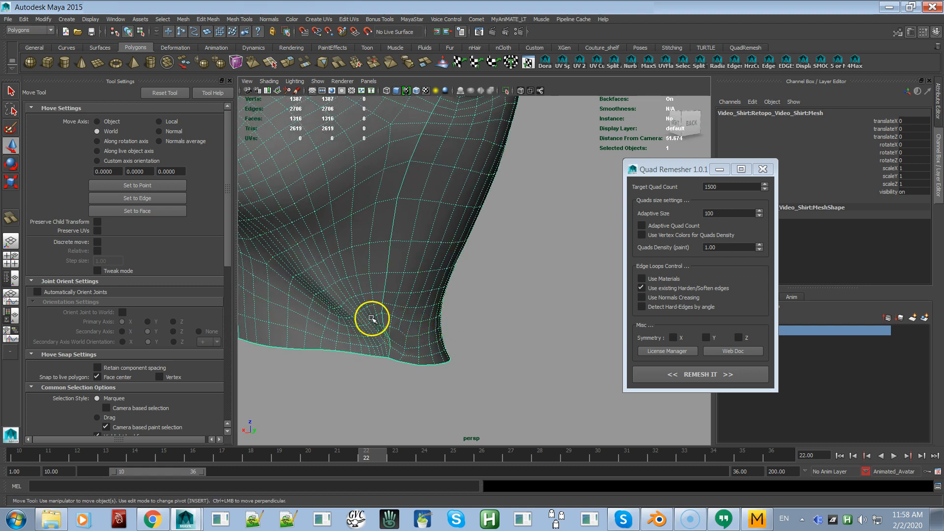
pyautogui.keyDown('alt'); pyautogui.moveTo(370, 300); pyautogui.dragTo(321, 281); pyautogui.keyUp('alt')
pyautogui.keyDown('alt'); pyautogui.moveTo(335, 202); pyautogui.dragTo(400, 218); pyautogui.keyUp('alt')
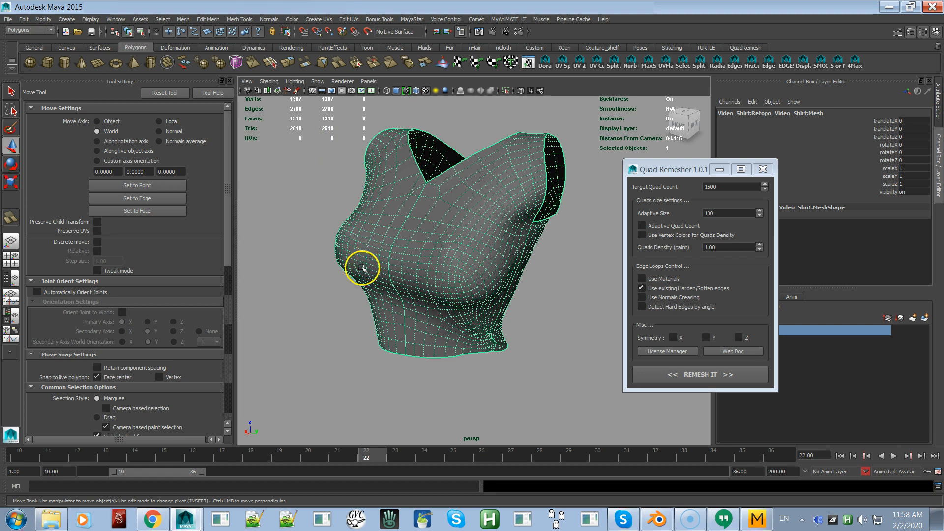
pyautogui.keyDown('alt'); pyautogui.moveTo(324, 271); pyautogui.dragTo(359, 267); pyautogui.keyUp('alt')
pyautogui.keyDown('alt'); pyautogui.moveTo(385, 261); pyautogui.dragTo(361, 234, button='right'); pyautogui.keyUp('alt')
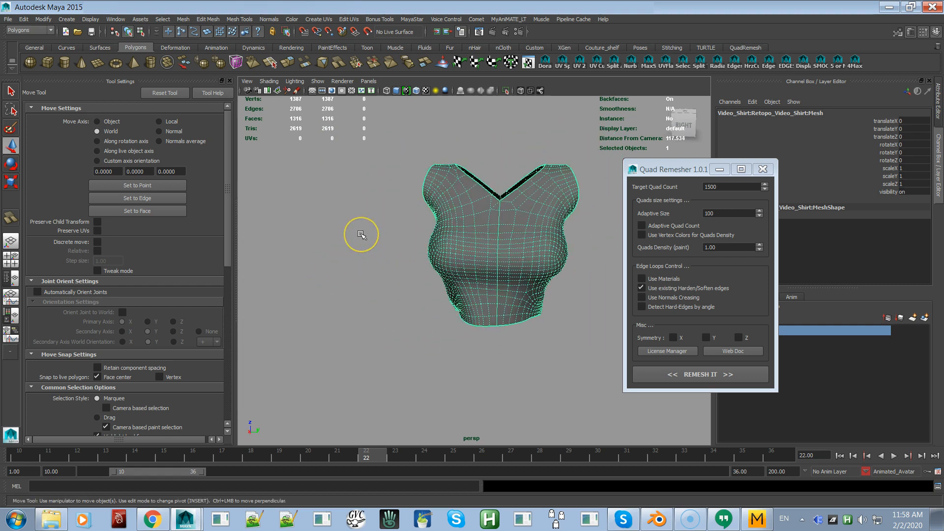
# Undo the hiding of the original shirt and move the remeshed shirt about 59 units along negative Y, beside it
pyautogui.hotkey('ctrl', 'z')
pyautogui.hotkey('ctrl', 'z')
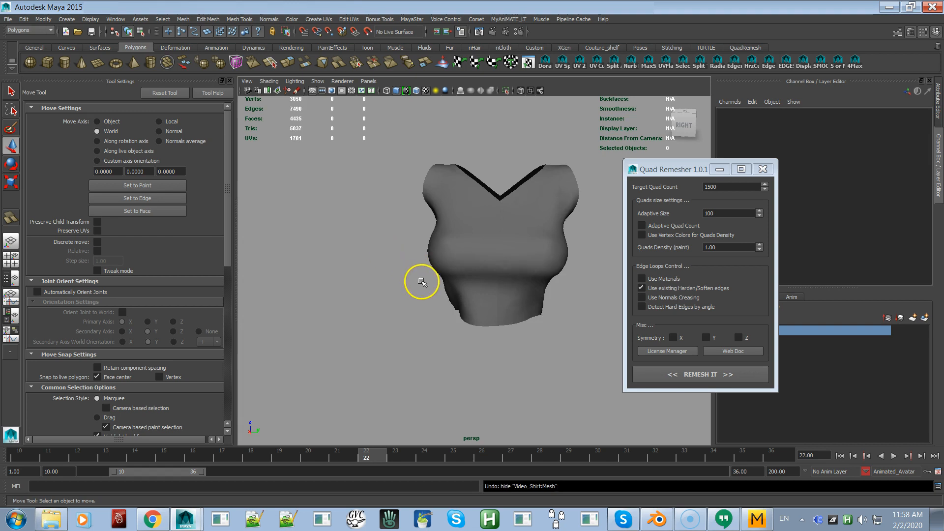
pyautogui.click(468, 260)
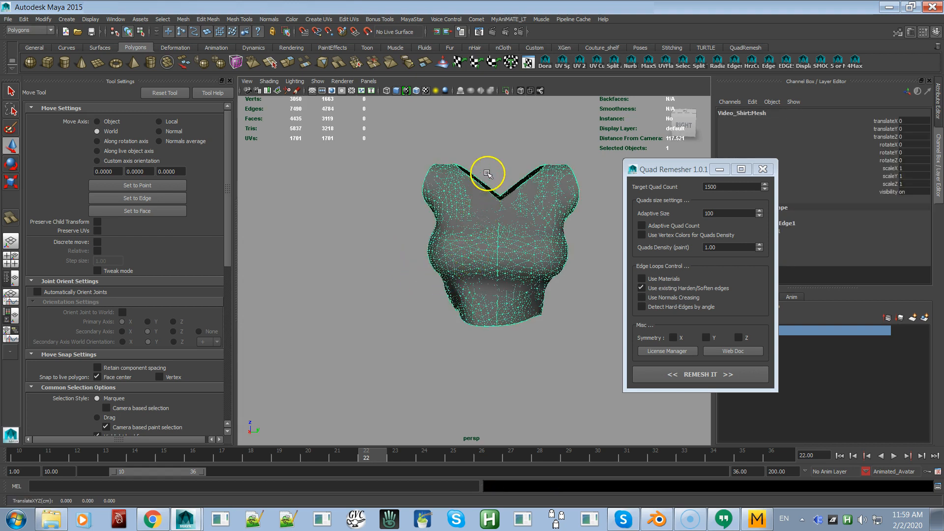
pyautogui.click(481, 207)
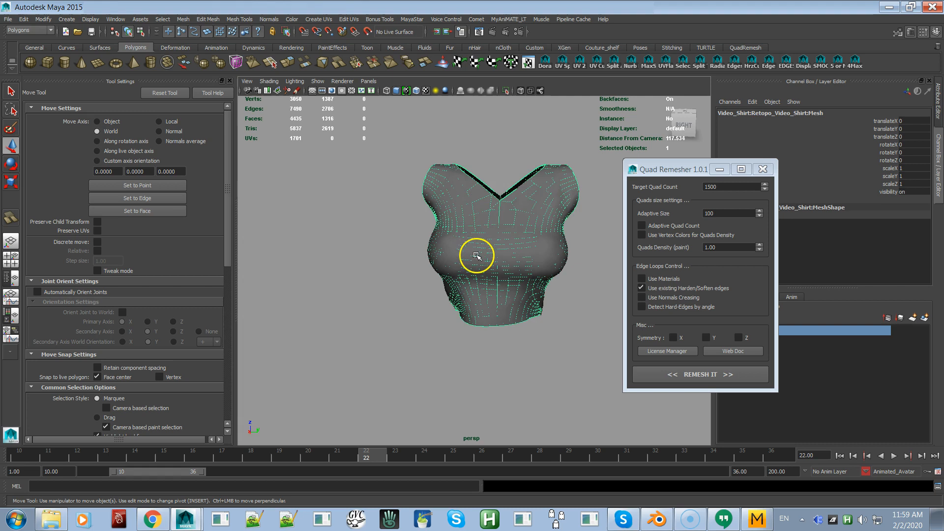
pyautogui.keyDown('alt'); pyautogui.moveTo(476, 255); pyautogui.dragTo(406, 172, button='right'); pyautogui.keyUp('alt')
pyautogui.keyDown('alt'); pyautogui.moveTo(453, 257); pyautogui.dragTo(443, 211, button='middle'); pyautogui.keyUp('alt')
pyautogui.moveTo(531, 433); pyautogui.dragTo(408, 435)
# Select the original triangulated shirt, switch it to edge selection and pick an edge on the side seam below the armhole
pyautogui.keyDown('alt'); pyautogui.moveTo(412, 379); pyautogui.dragTo(433, 354, button='right'); pyautogui.keyUp('alt')
pyautogui.keyDown('alt'); pyautogui.moveTo(433, 354); pyautogui.dragTo(401, 323); pyautogui.keyUp('alt')
pyautogui.keyDown('alt'); pyautogui.moveTo(394, 280); pyautogui.dragTo(454, 335, button='right'); pyautogui.keyUp('alt')
pyautogui.keyDown('alt'); pyautogui.moveTo(445, 298); pyautogui.dragTo(476, 406, button='middle'); pyautogui.keyUp('alt')
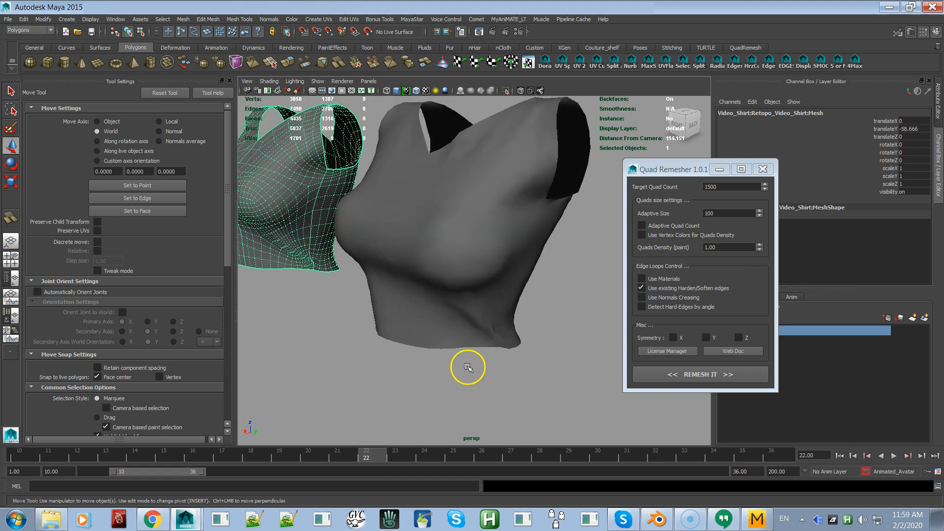
pyautogui.click(462, 314)
pyautogui.keyDown('alt'); pyautogui.moveTo(463, 314); pyautogui.dragTo(434, 312); pyautogui.keyUp('alt')
pyautogui.keyDown('alt'); pyautogui.moveTo(422, 304); pyautogui.dragTo(445, 335, button='right'); pyautogui.keyUp('alt')
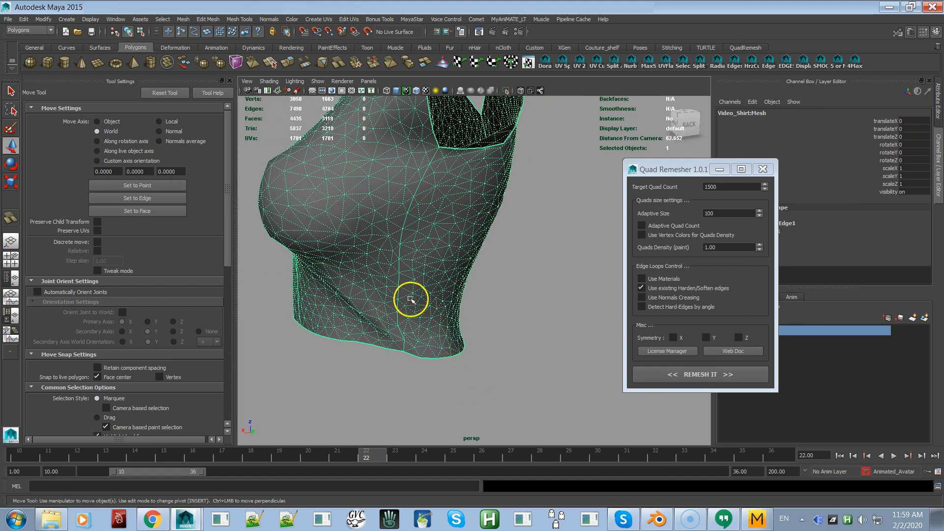
pyautogui.rightClick(410, 278)
pyautogui.moveTo(408, 266); pyautogui.dragTo(401, 254, button='right')
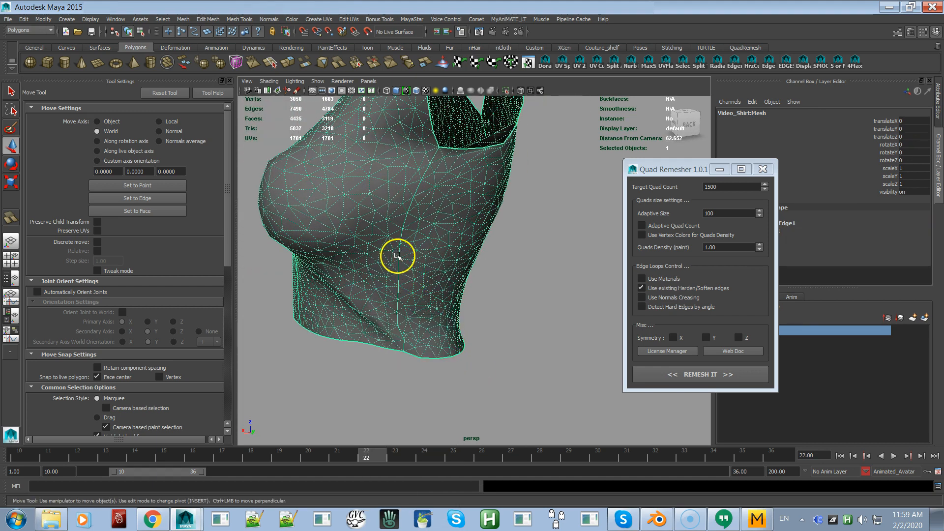
pyautogui.click(399, 250)
pyautogui.click(399, 250)
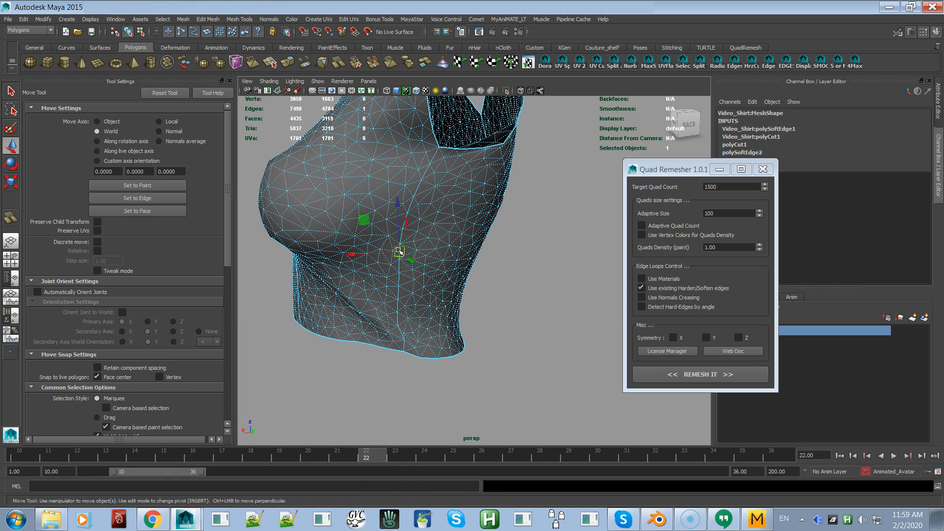
# Select the contiguous edges along this side seam from a picked seam edge and harden them
pyautogui.keyDown('alt'); pyautogui.moveTo(406, 287); pyautogui.dragTo(407, 290); pyautogui.keyUp('alt')
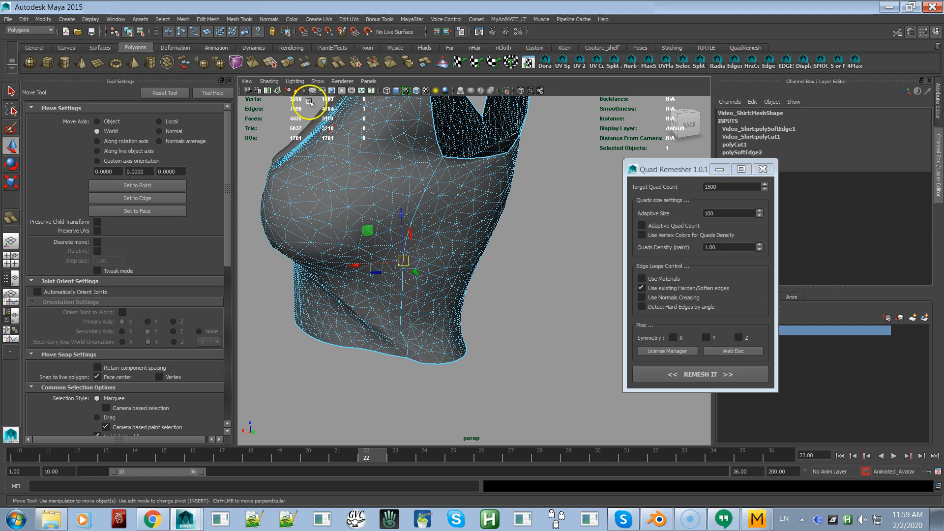
pyautogui.keyDown('alt'); pyautogui.moveTo(388, 250); pyautogui.dragTo(347, 249, button='right'); pyautogui.keyUp('alt')
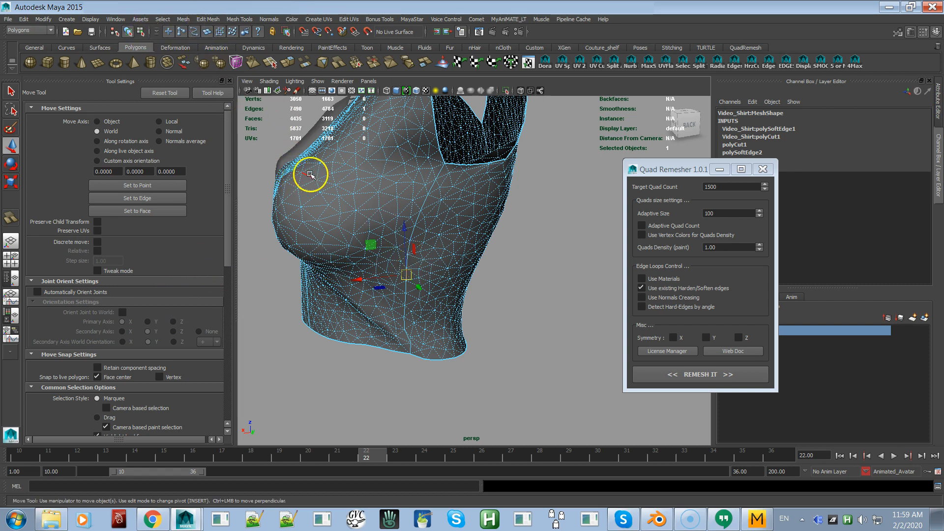
pyautogui.click(423, 202)
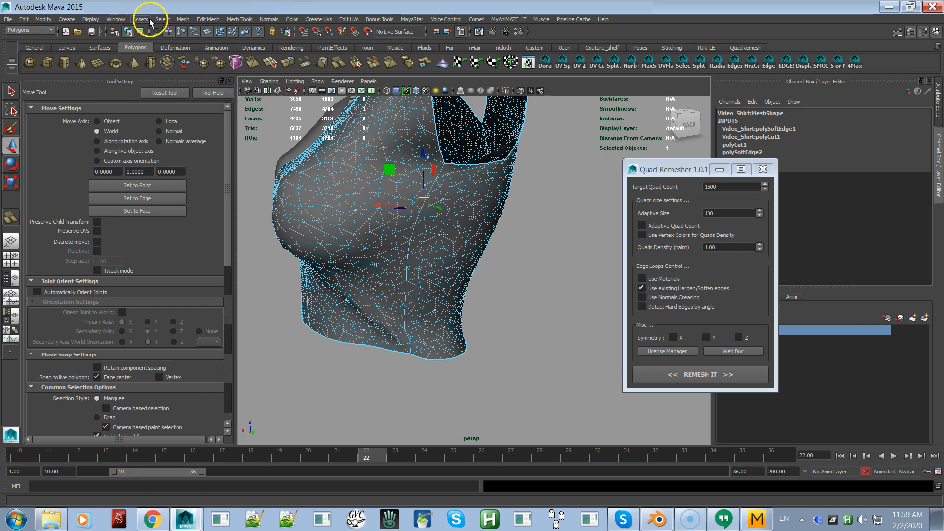
pyautogui.click(162, 20)
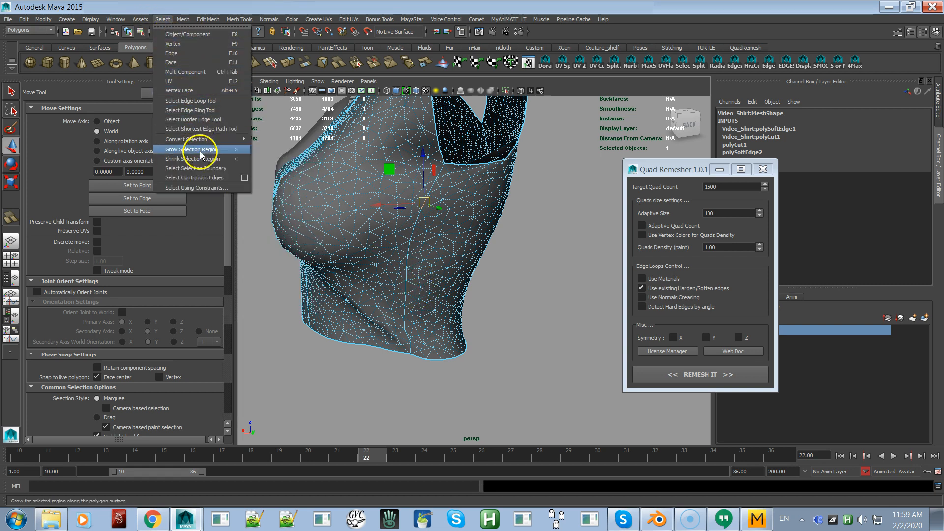
pyautogui.click(201, 178)
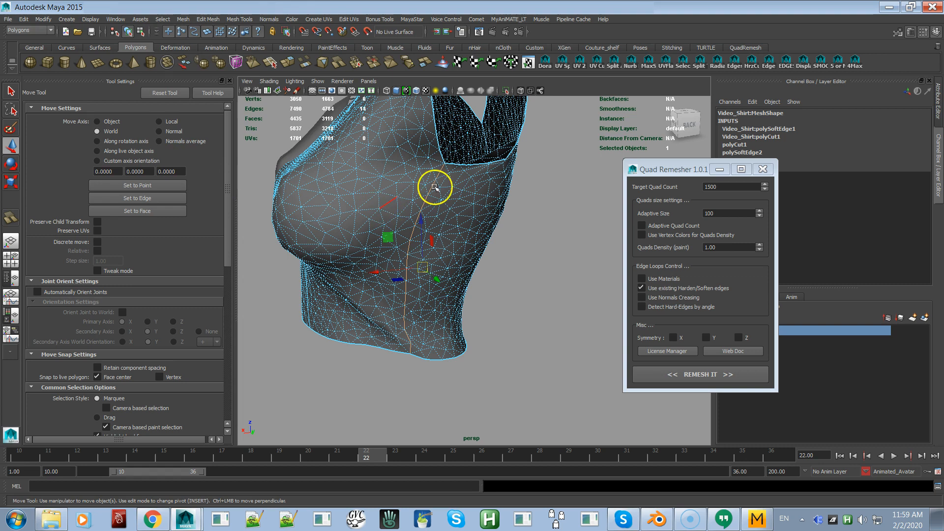
pyautogui.click(269, 19)
pyautogui.click(278, 116)
# Select the contiguous edges of the opposite side seam and harden them
pyautogui.keyDown('alt'); pyautogui.moveTo(449, 167); pyautogui.dragTo(197, 163); pyautogui.keyUp('alt')
pyautogui.keyDown('alt'); pyautogui.moveTo(491, 148); pyautogui.dragTo(282, 172, button='middle'); pyautogui.keyUp('alt')
pyautogui.keyDown('alt'); pyautogui.moveTo(282, 173); pyautogui.dragTo(460, 163, button='right'); pyautogui.keyUp('alt')
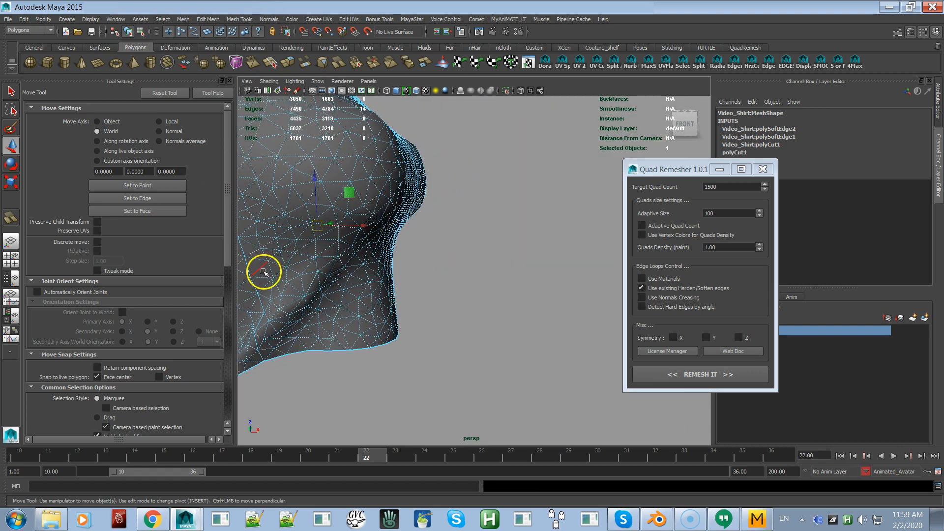
pyautogui.click(249, 270)
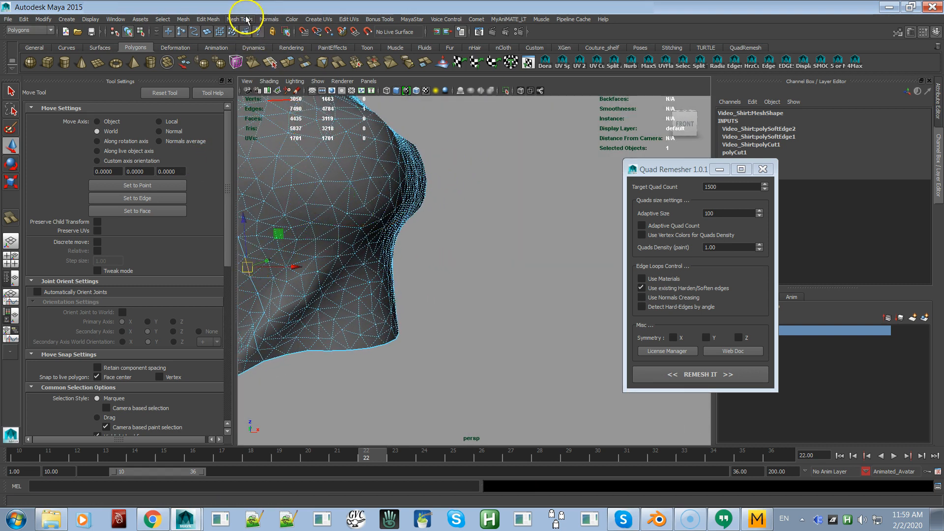
pyautogui.click(163, 19)
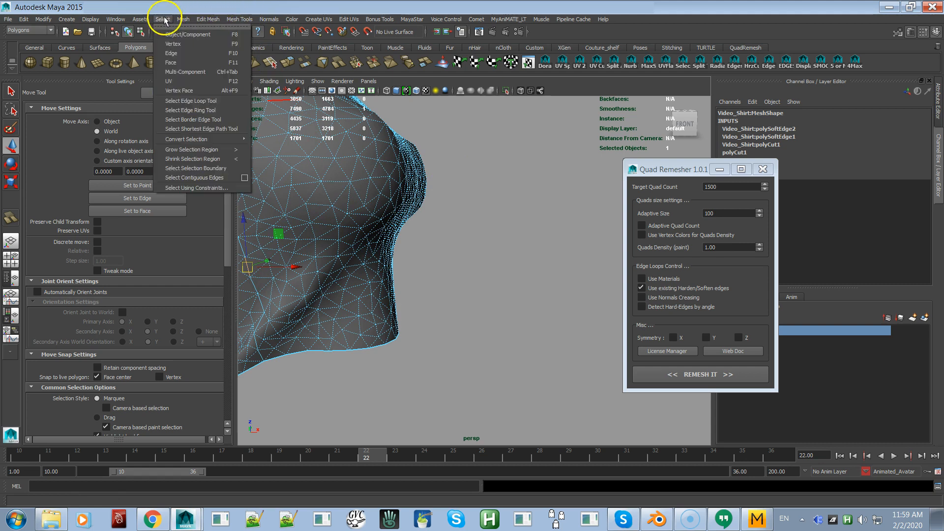
pyautogui.click(209, 170)
pyautogui.keyDown('alt'); pyautogui.moveTo(350, 186); pyautogui.dragTo(392, 219, button='right'); pyautogui.keyUp('alt')
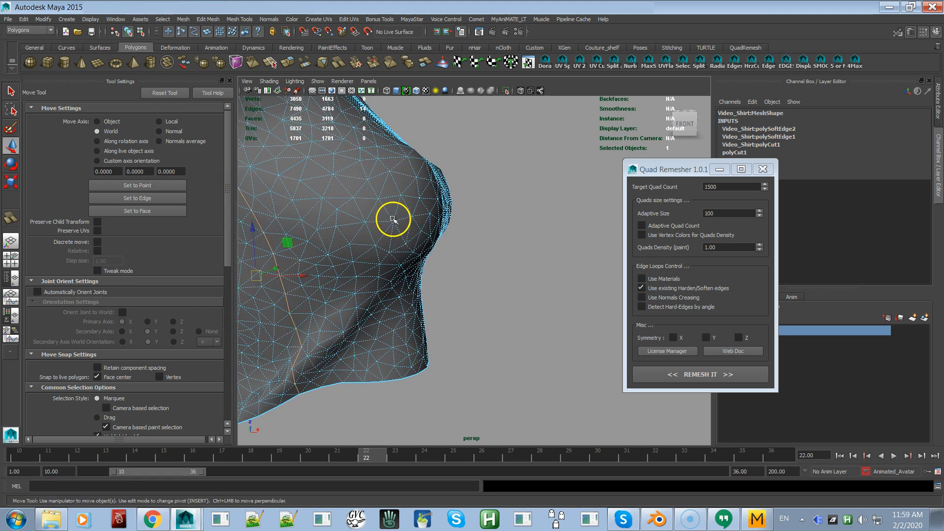
pyautogui.click(183, 19)
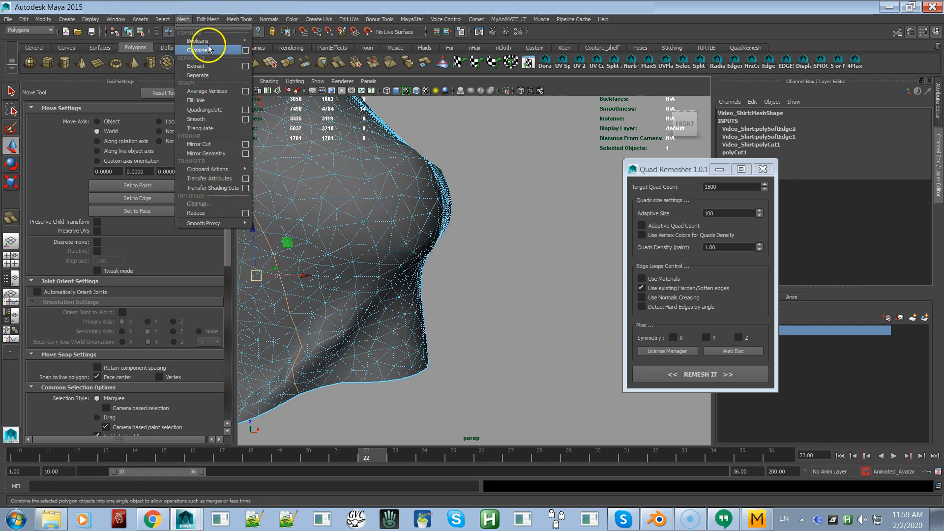
pyautogui.moveTo(269, 19)
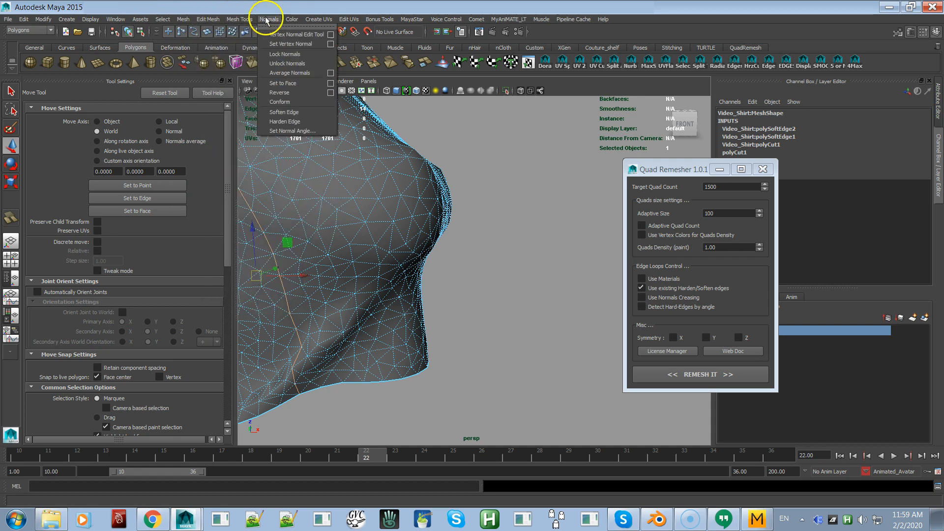
pyautogui.click(281, 122)
# Return the shirt to object selection and remesh it with a target of 1500 quads
pyautogui.click(469, 251)
pyautogui.keyDown('alt'); pyautogui.moveTo(417, 258); pyautogui.dragTo(354, 261); pyautogui.keyUp('alt')
pyautogui.moveTo(427, 227); pyautogui.dragTo(457, 205, button='right')
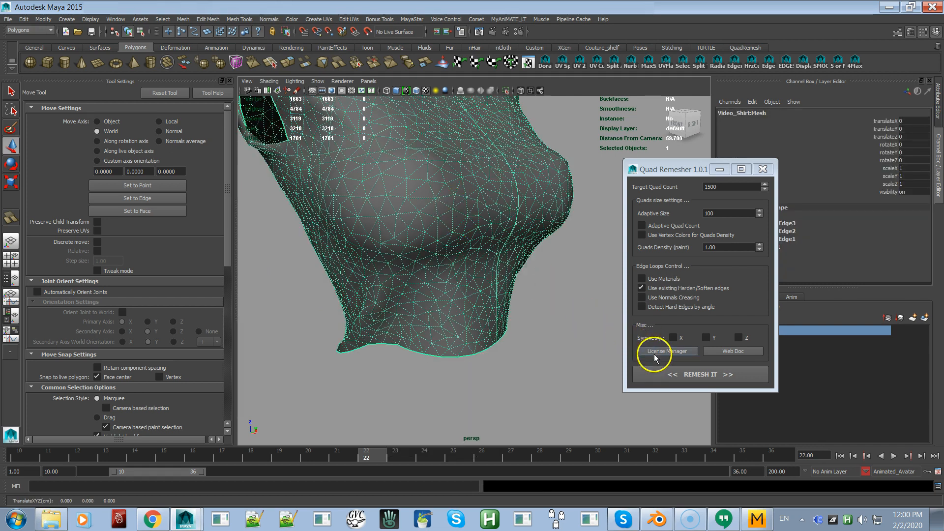
pyautogui.click(674, 378)
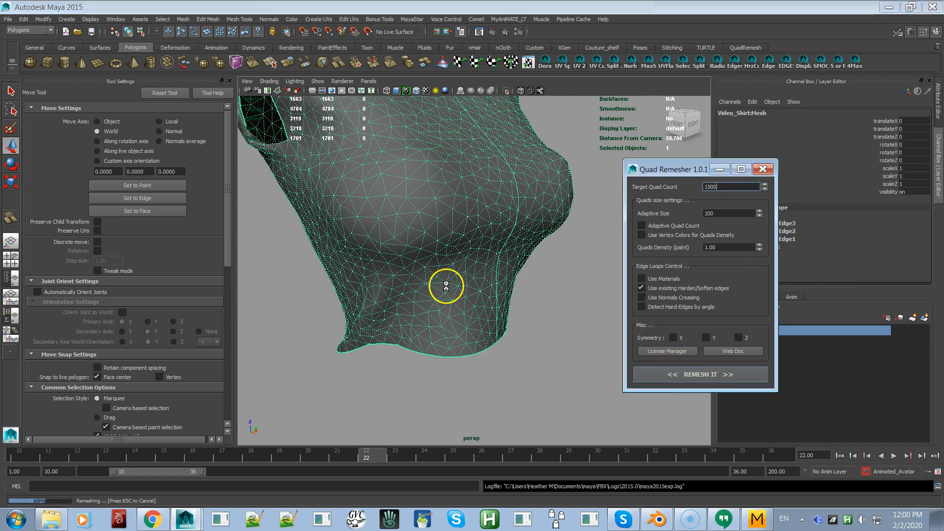
# Examine the new remesh around the side and front and compare its quad flow with the earlier remeshed shirt
pyautogui.keyDown('alt'); pyautogui.moveTo(446, 285); pyautogui.dragTo(386, 227, button='right'); pyautogui.keyUp('alt')
pyautogui.keyDown('alt'); pyautogui.moveTo(466, 231); pyautogui.dragTo(277, 220); pyautogui.keyUp('alt')
pyautogui.keyDown('alt'); pyautogui.moveTo(363, 234); pyautogui.dragTo(326, 201, button='right'); pyautogui.keyUp('alt')
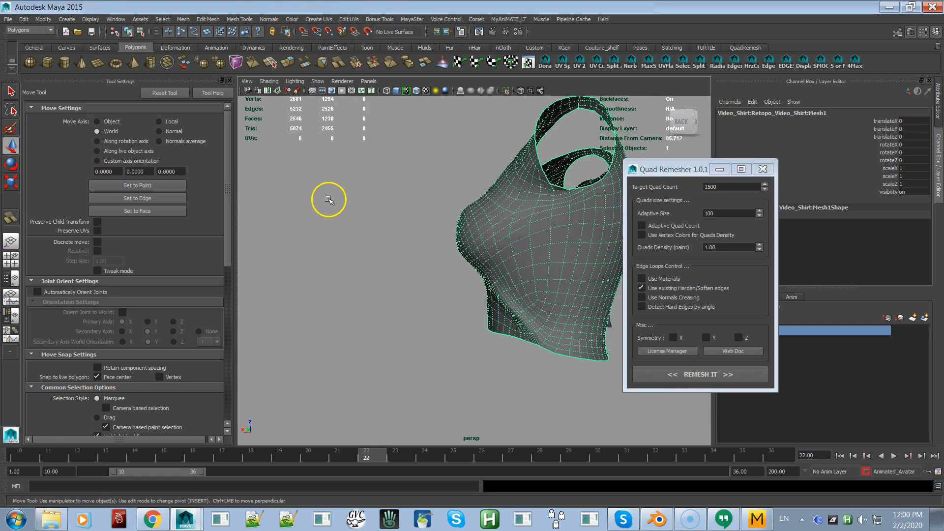
pyautogui.keyDown('alt'); pyautogui.moveTo(326, 200); pyautogui.dragTo(303, 194); pyautogui.keyUp('alt')
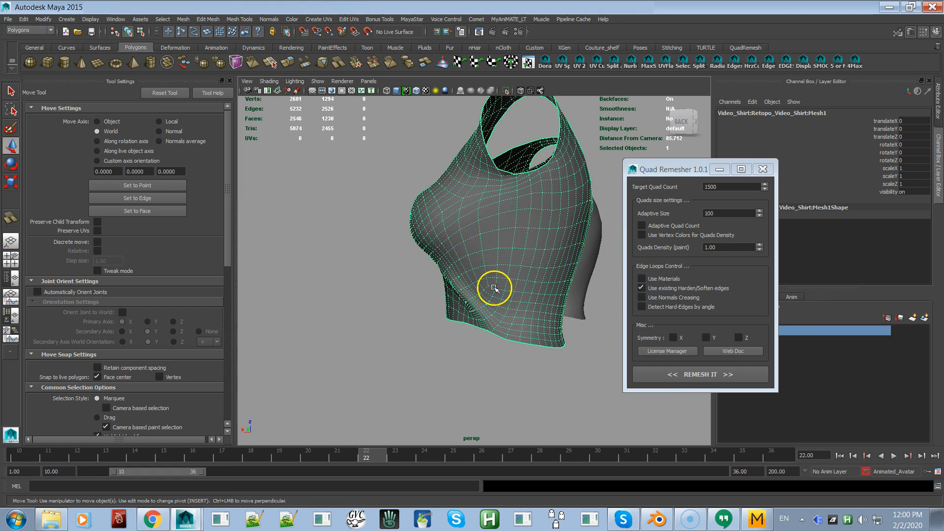
pyautogui.keyDown('alt'); pyautogui.moveTo(475, 304); pyautogui.dragTo(564, 311); pyautogui.keyUp('alt')
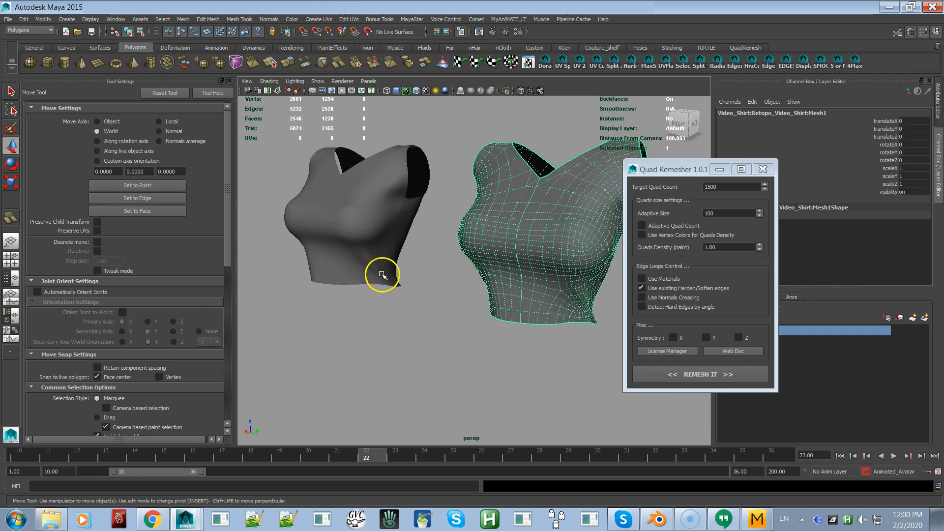
pyautogui.click(485, 239)
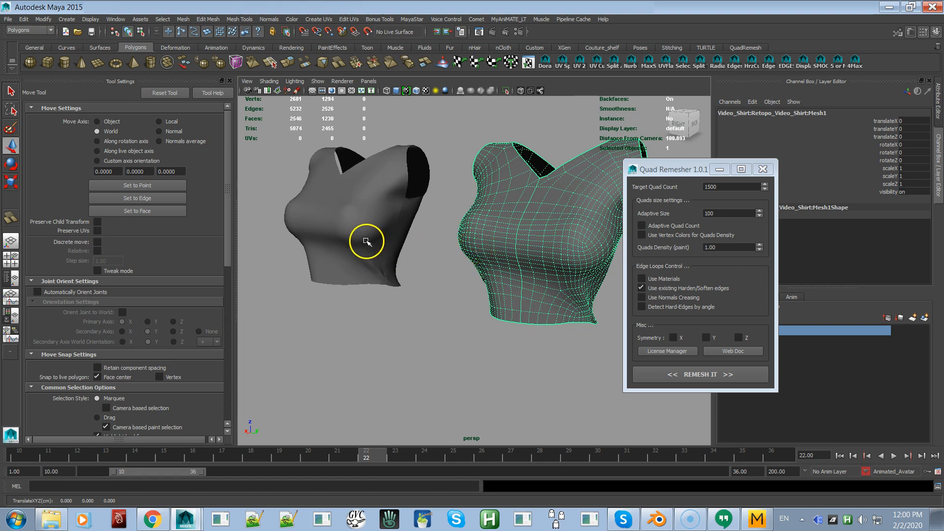
pyautogui.click(356, 218)
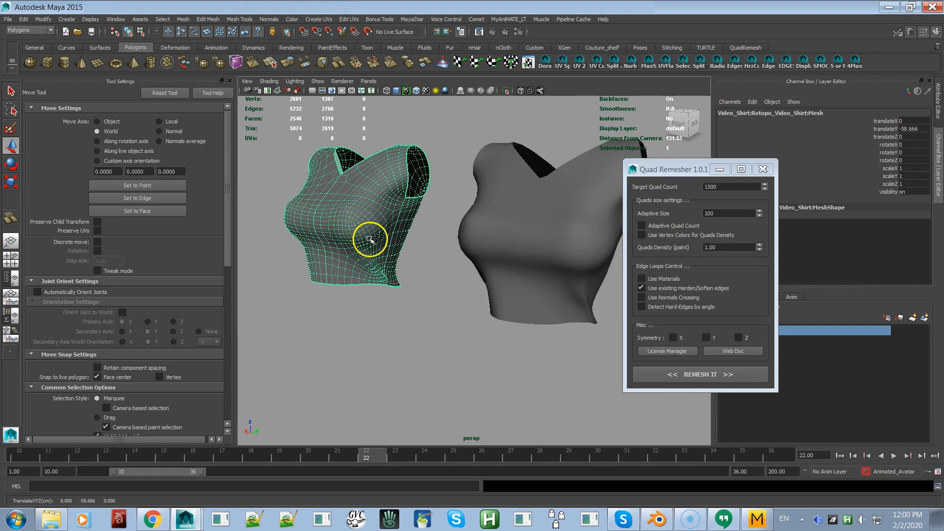
# Undo the hiding of the original shirt and select it
pyautogui.click(553, 261)
pyautogui.hotkey('ctrl', 'z')
pyautogui.hotkey('ctrl', 'z')
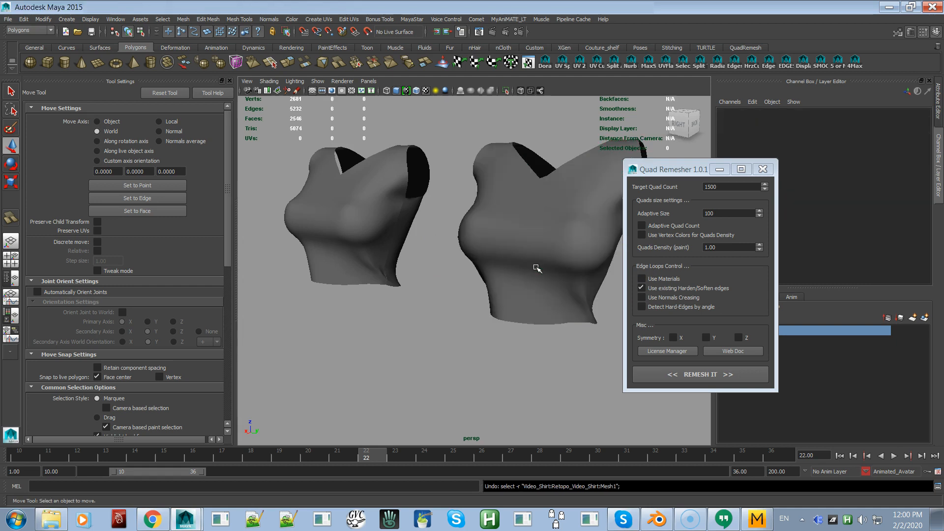
pyautogui.click(537, 267)
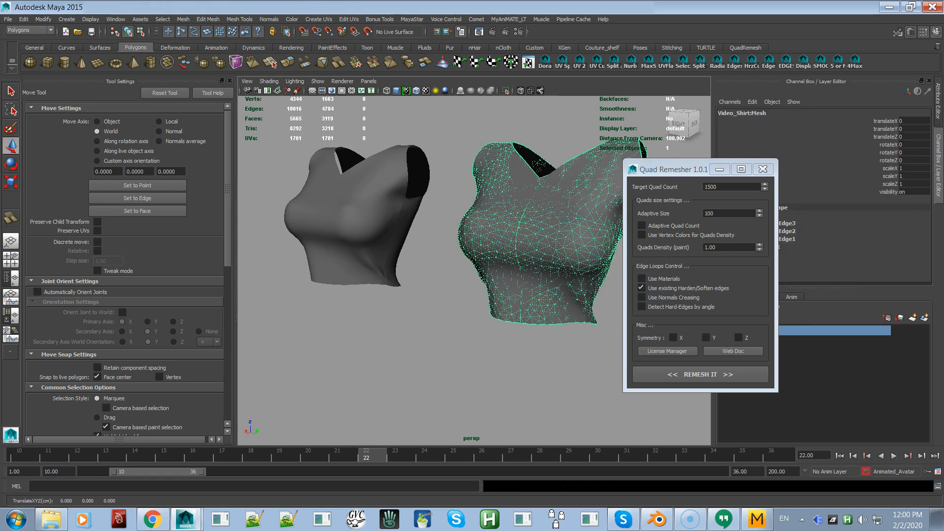
# Open the UV Texture Editor and compare the UVs of the original shirt with those of the earlier remeshed shirt
pyautogui.click(291, 63)
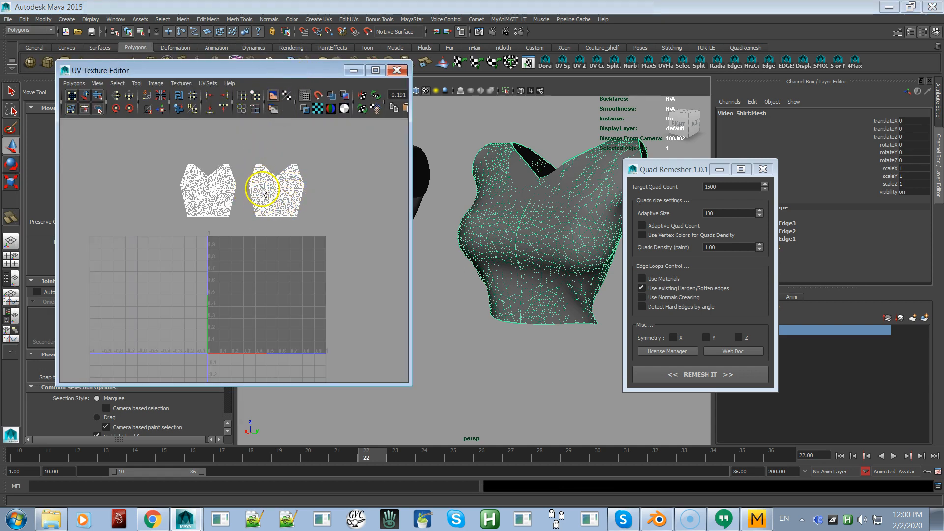
pyautogui.keyDown('alt'); pyautogui.moveTo(448, 178); pyautogui.dragTo(549, 190); pyautogui.keyUp('alt')
pyautogui.click(466, 211)
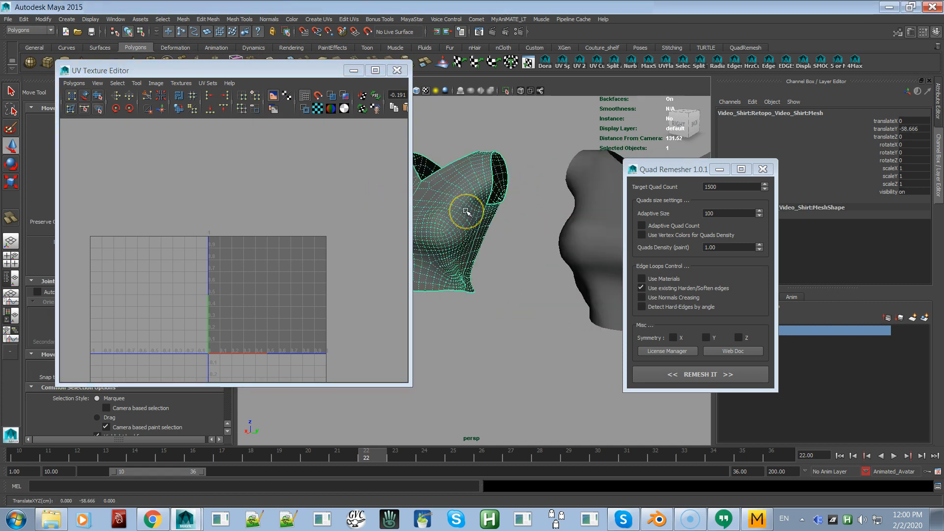
pyautogui.keyDown('alt'); pyautogui.moveTo(468, 211); pyautogui.dragTo(503, 226); pyautogui.keyUp('alt')
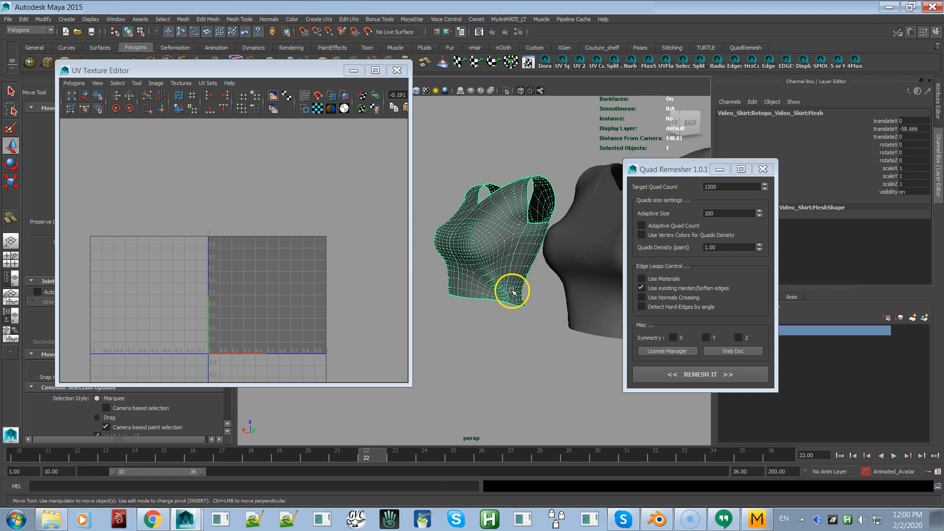
pyautogui.keyDown('alt'); pyautogui.moveTo(506, 274); pyautogui.dragTo(559, 250); pyautogui.keyUp('alt')
pyautogui.click(559, 250)
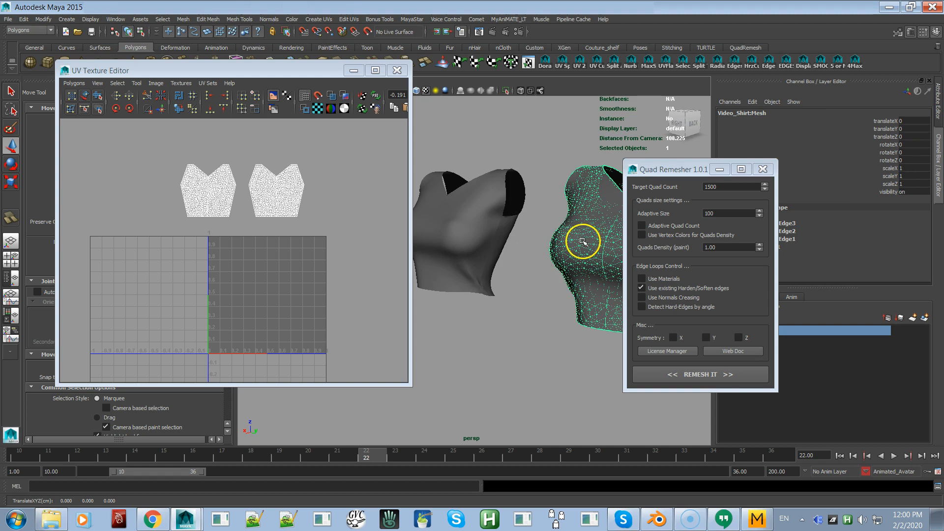
pyautogui.keyDown('alt'); pyautogui.moveTo(580, 245); pyautogui.dragTo(551, 252, button='middle'); pyautogui.keyUp('alt')
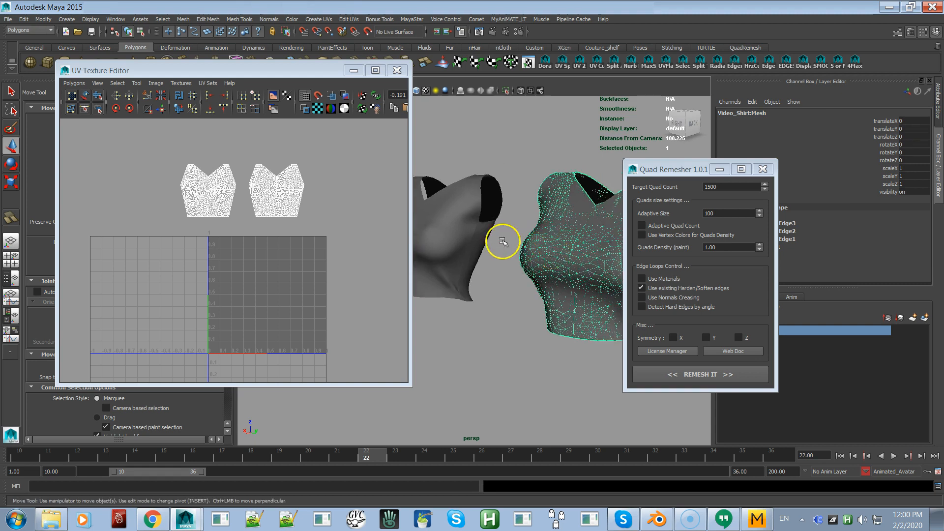
pyautogui.click(453, 233)
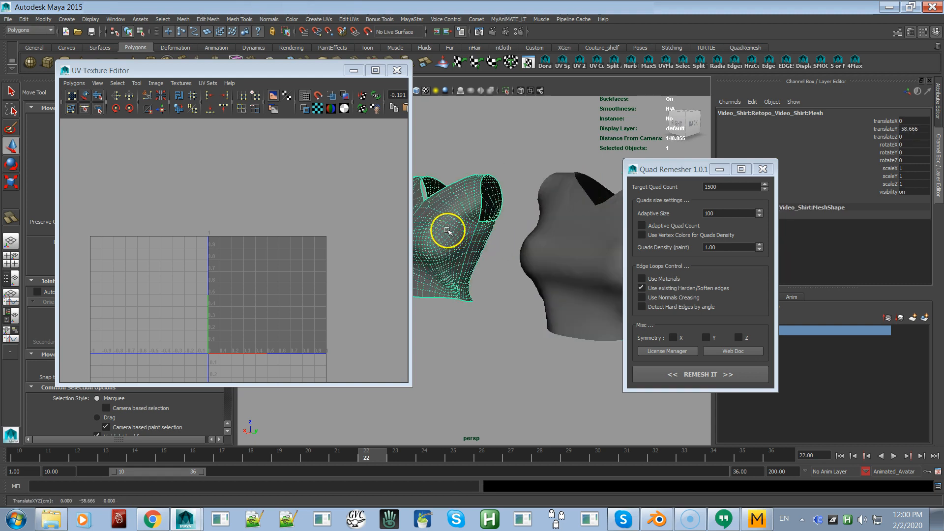
pyautogui.click(552, 245)
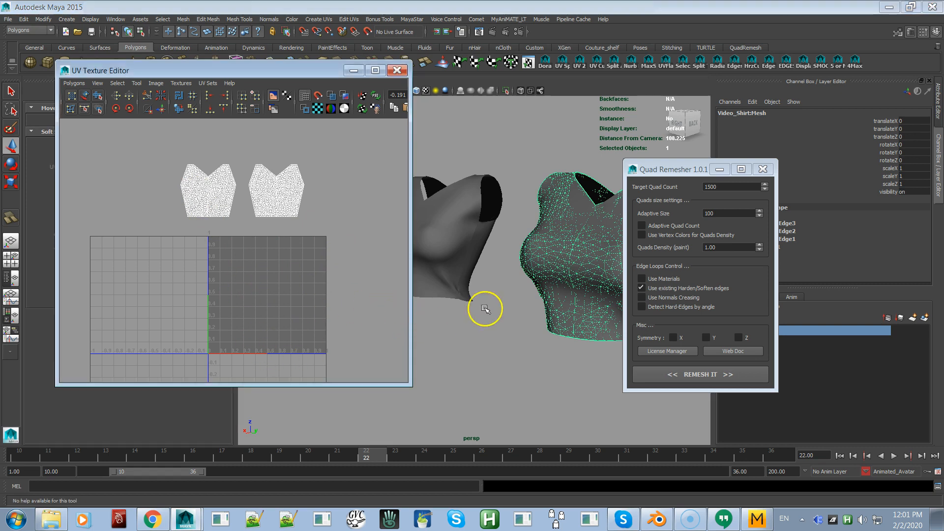
# Move the newest remeshed shirt about 104 units along negative Y, beyond the earlier remeshed copy
pyautogui.keyDown('alt'); pyautogui.moveTo(514, 319); pyautogui.dragTo(503, 290, button='right'); pyautogui.keyUp('alt')
pyautogui.keyDown('alt'); pyautogui.moveTo(503, 290); pyautogui.dragTo(478, 304, button='middle'); pyautogui.keyUp('alt')
pyautogui.keyDown('alt'); pyautogui.moveTo(478, 303); pyautogui.dragTo(462, 281, button='right'); pyautogui.keyUp('alt')
pyautogui.keyDown('alt'); pyautogui.moveTo(467, 280); pyautogui.dragTo(461, 334); pyautogui.keyUp('alt')
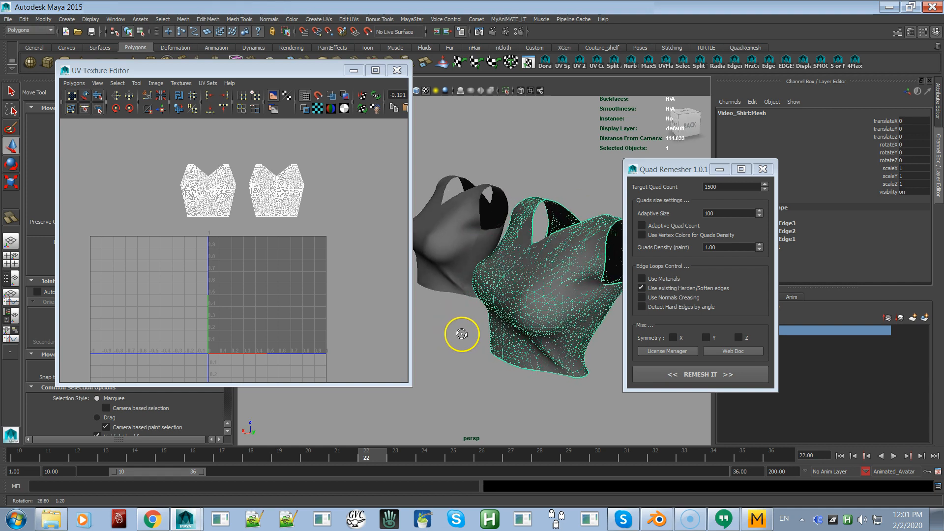
pyautogui.keyDown('alt'); pyautogui.moveTo(523, 309); pyautogui.dragTo(539, 349); pyautogui.keyUp('alt')
pyautogui.click(526, 245)
pyautogui.hotkey('ctrl', 'z')
pyautogui.moveTo(549, 396); pyautogui.dragTo(428, 379)
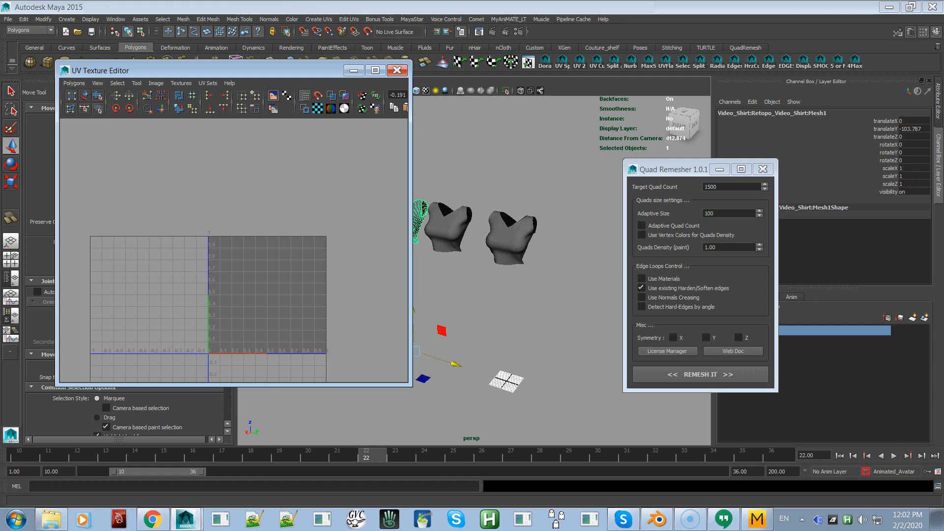
# Close the UV Texture Editor and examine the quad flow on the front and side of the newest remeshed shirt
pyautogui.click(397, 71)
pyautogui.keyDown('alt'); pyautogui.moveTo(405, 220); pyautogui.dragTo(467, 330, button='right'); pyautogui.keyUp('alt')
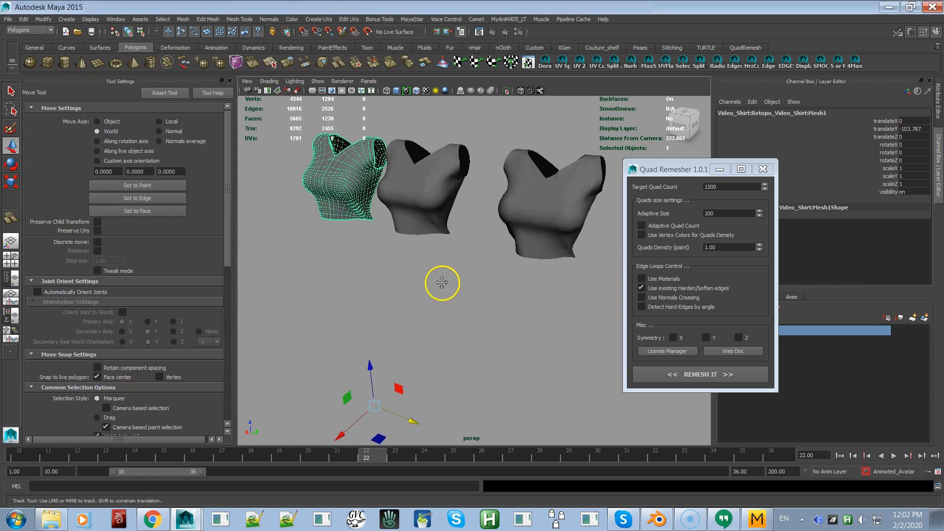
pyautogui.keyDown('alt'); pyautogui.moveTo(441, 283); pyautogui.dragTo(490, 366, button='middle'); pyautogui.keyUp('alt')
pyautogui.keyDown('alt'); pyautogui.moveTo(366, 241); pyautogui.dragTo(477, 385, button='right'); pyautogui.keyUp('alt')
pyautogui.click(344, 284)
pyautogui.keyDown('alt'); pyautogui.moveTo(330, 303); pyautogui.dragTo(393, 285); pyautogui.keyUp('alt')
pyautogui.keyDown('alt'); pyautogui.moveTo(393, 286); pyautogui.dragTo(620, 171, button='middle'); pyautogui.keyUp('alt')
pyautogui.keyDown('alt'); pyautogui.moveTo(289, 310); pyautogui.dragTo(386, 274); pyautogui.keyUp('alt')
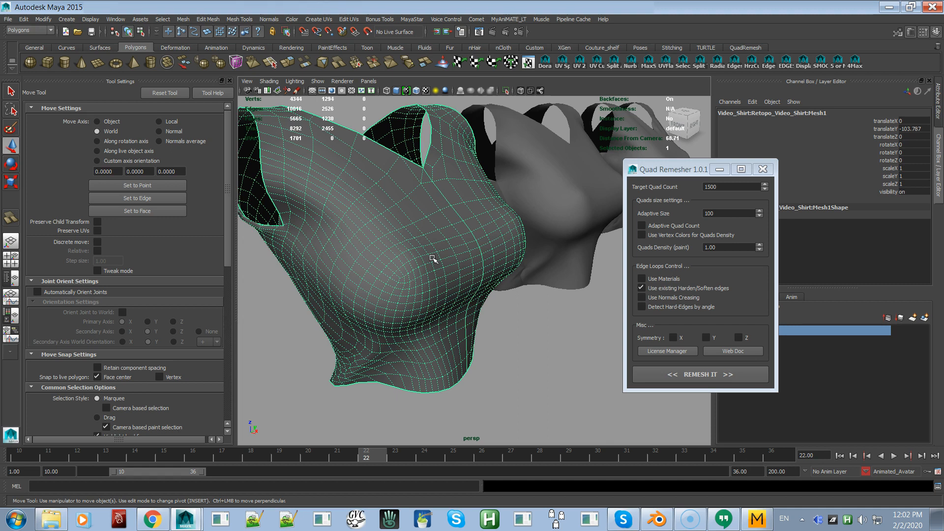
# Examine the quad flow around the chest, waist and neckline of the newest remeshed shirt from several angles
pyautogui.keyDown('alt'); pyautogui.moveTo(437, 259); pyautogui.dragTo(444, 238); pyautogui.keyUp('alt')
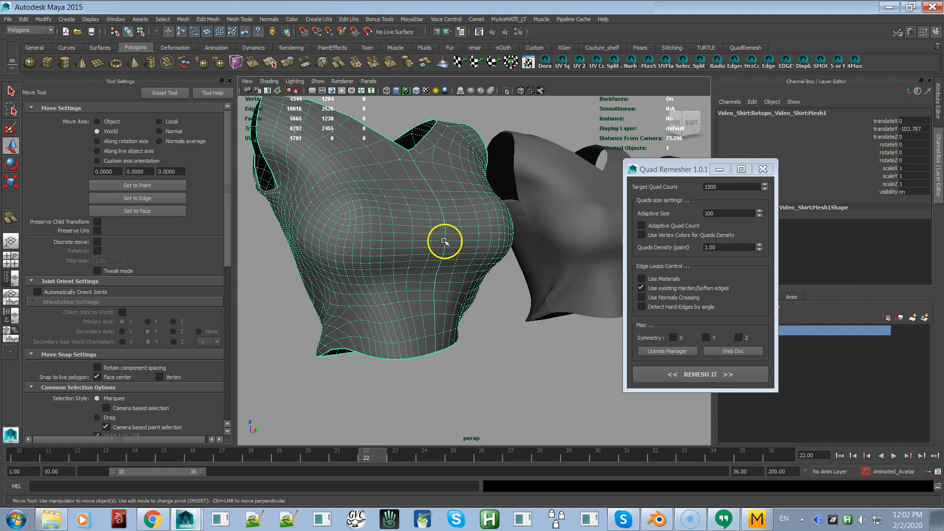
pyautogui.keyDown('alt'); pyautogui.moveTo(381, 244); pyautogui.dragTo(435, 247); pyautogui.keyUp('alt')
pyautogui.keyDown('alt'); pyautogui.moveTo(512, 236); pyautogui.dragTo(400, 249); pyautogui.keyUp('alt')
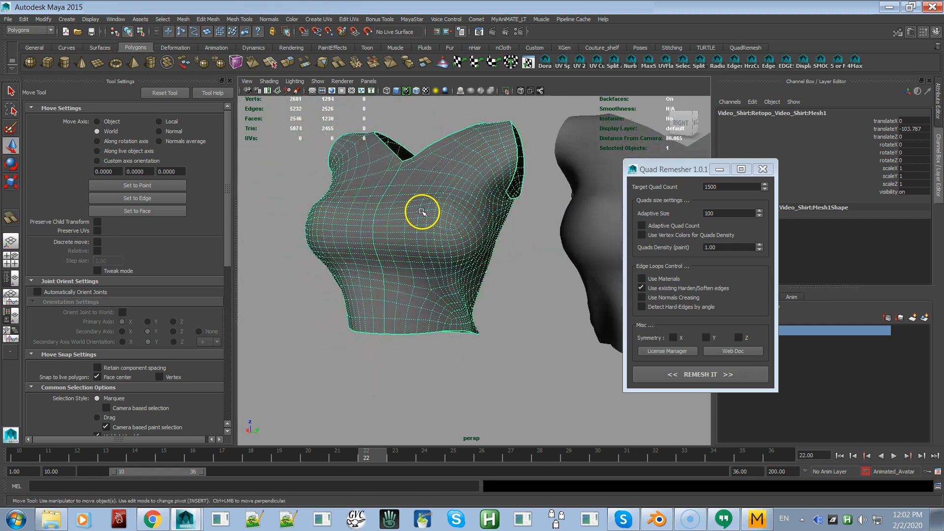
pyautogui.keyDown('alt'); pyautogui.moveTo(381, 228); pyautogui.dragTo(419, 280, button='right'); pyautogui.keyUp('alt')
pyautogui.keyDown('alt'); pyautogui.moveTo(418, 281); pyautogui.dragTo(436, 299); pyautogui.keyUp('alt')
pyautogui.keyDown('alt'); pyautogui.moveTo(436, 298); pyautogui.dragTo(373, 244, button='right'); pyautogui.keyUp('alt')
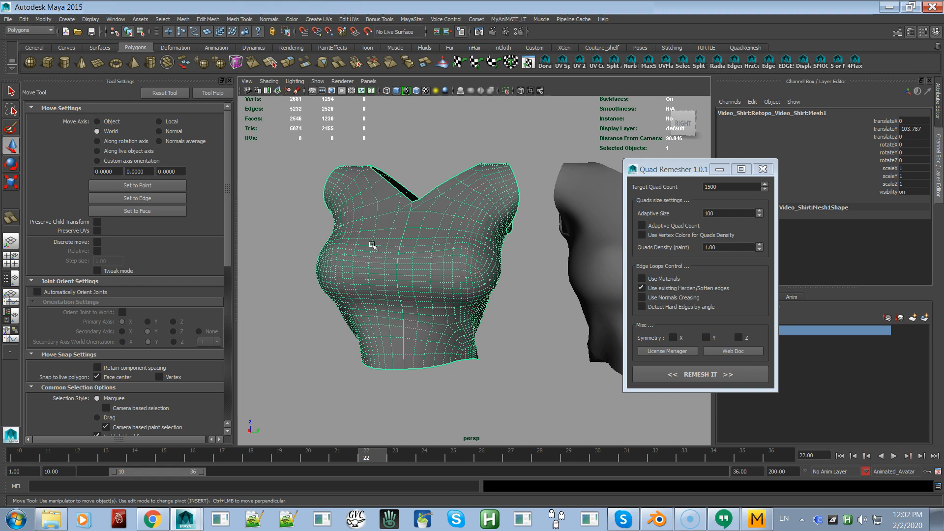
pyautogui.keyDown('alt'); pyautogui.moveTo(372, 244); pyautogui.dragTo(411, 264); pyautogui.keyUp('alt')
# Select the original triangulated shirt and frame its front
pyautogui.moveTo(411, 264)
pyautogui.keyDown('alt'); pyautogui.mouseDown(button='middle')
pyautogui.moveTo(396, 245)
pyautogui.moveTo(370, 261)
pyautogui.moveTo(231, 263)
pyautogui.mouseUp(button='middle'); pyautogui.keyUp('alt')
pyautogui.keyDown('alt'); pyautogui.moveTo(435, 278); pyautogui.dragTo(263, 285, button='middle'); pyautogui.keyUp('alt')
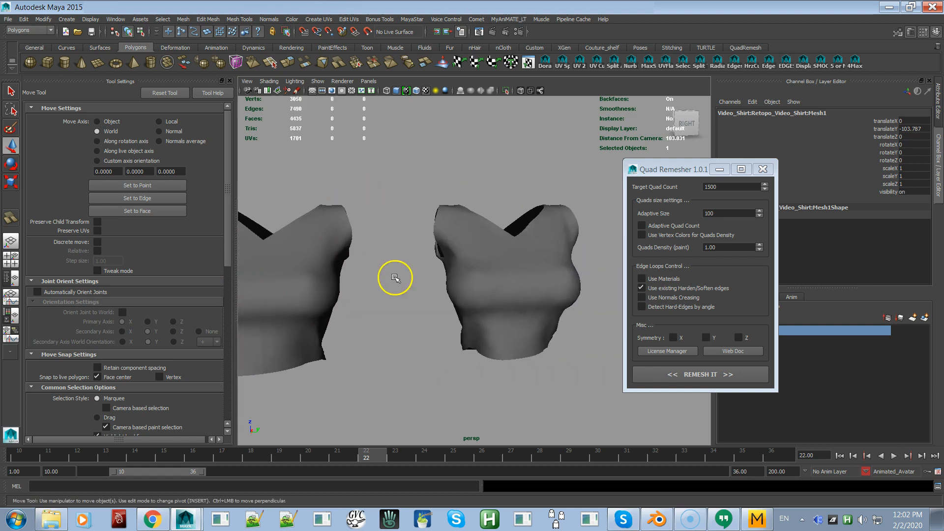
pyautogui.click(493, 276)
pyautogui.keyDown('alt'); pyautogui.moveTo(467, 271); pyautogui.dragTo(476, 364, button='right'); pyautogui.keyUp('alt')
pyautogui.keyDown('alt'); pyautogui.moveTo(488, 317); pyautogui.dragTo(481, 316); pyautogui.keyUp('alt')
pyautogui.keyDown('alt'); pyautogui.moveTo(504, 315); pyautogui.dragTo(390, 293, button='middle'); pyautogui.keyUp('alt')
pyautogui.keyDown('alt'); pyautogui.moveTo(390, 293); pyautogui.dragTo(444, 342, button='right'); pyautogui.keyUp('alt')
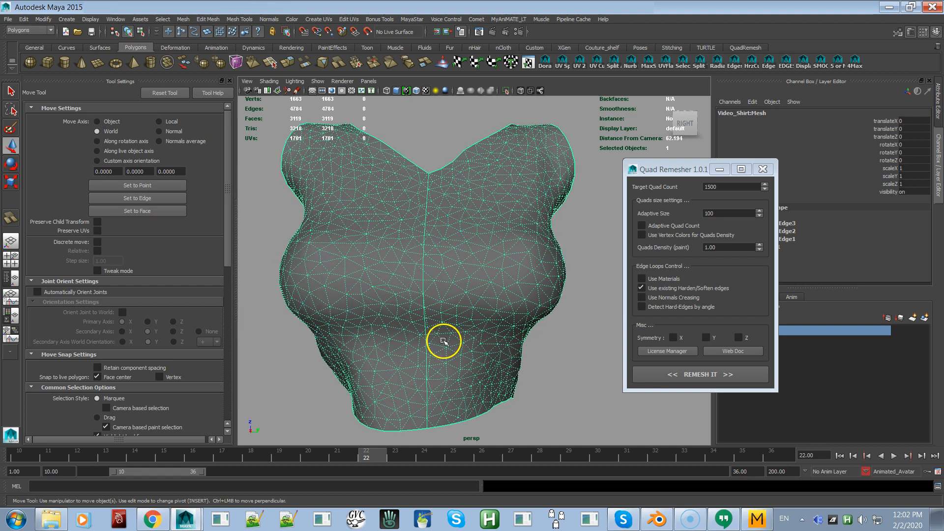
pyautogui.keyDown('alt'); pyautogui.moveTo(445, 336); pyautogui.dragTo(446, 334); pyautogui.keyUp('alt')
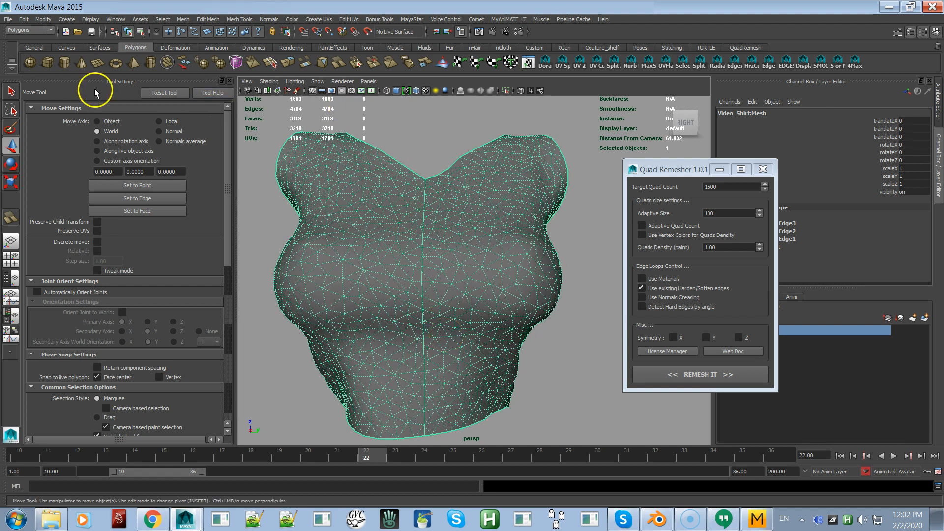
# Activate the Paint Vertex Color Tool with a light pink color, enable vertex colors for quad density, and set the painted density to 2.00
pyautogui.click(295, 19)
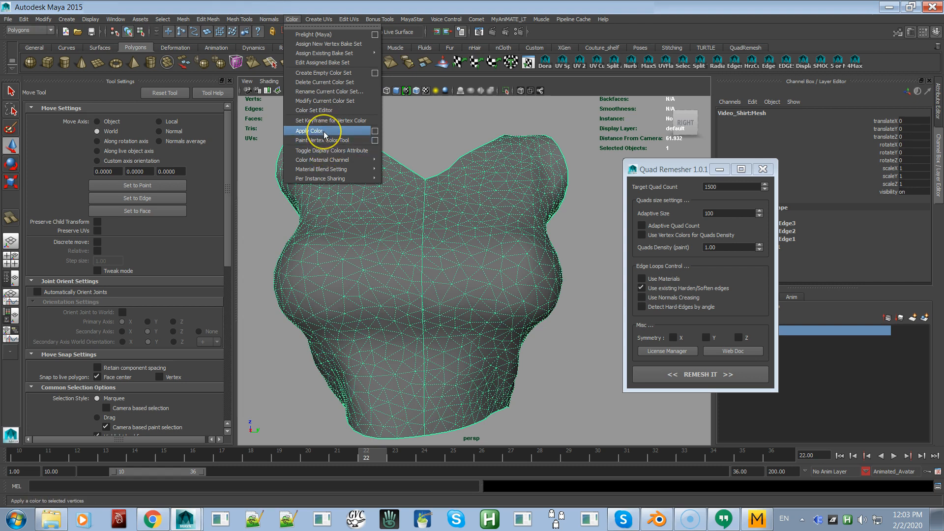
pyautogui.click(366, 140)
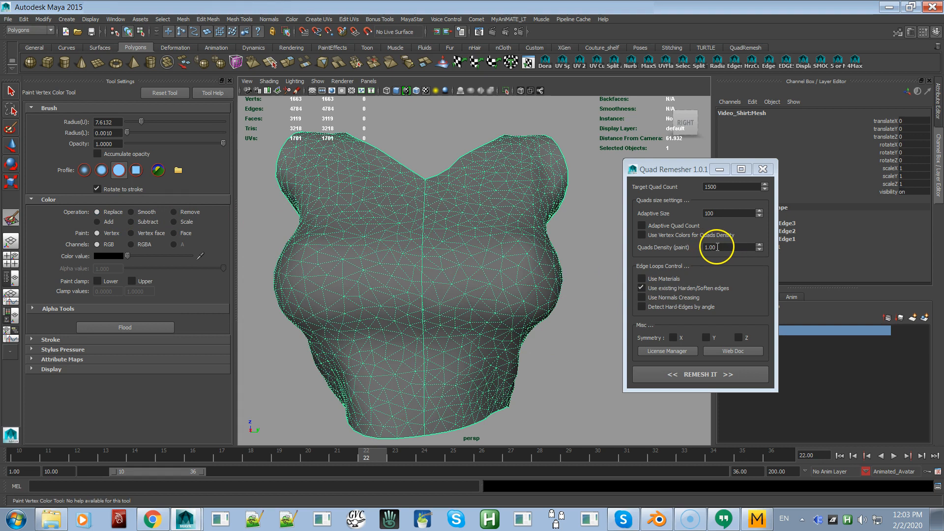
pyautogui.click(657, 235)
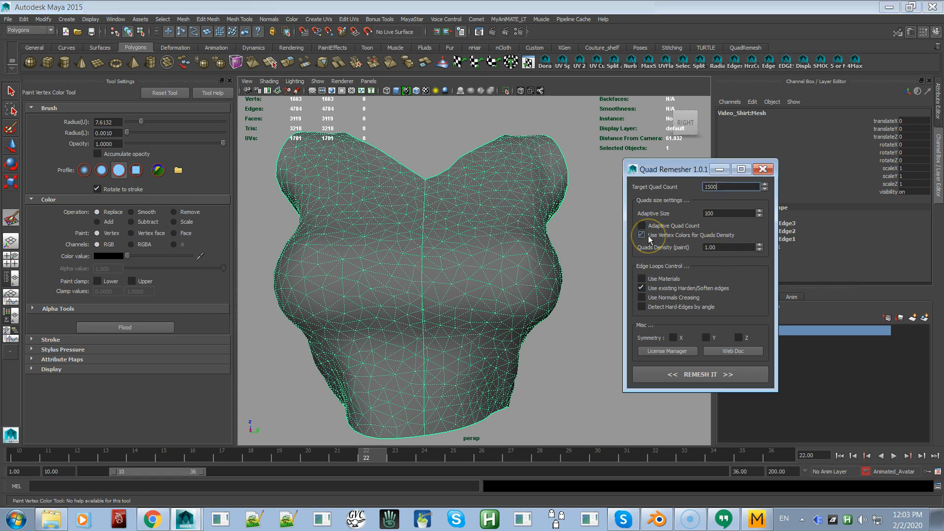
pyautogui.doubleClick(720, 248)
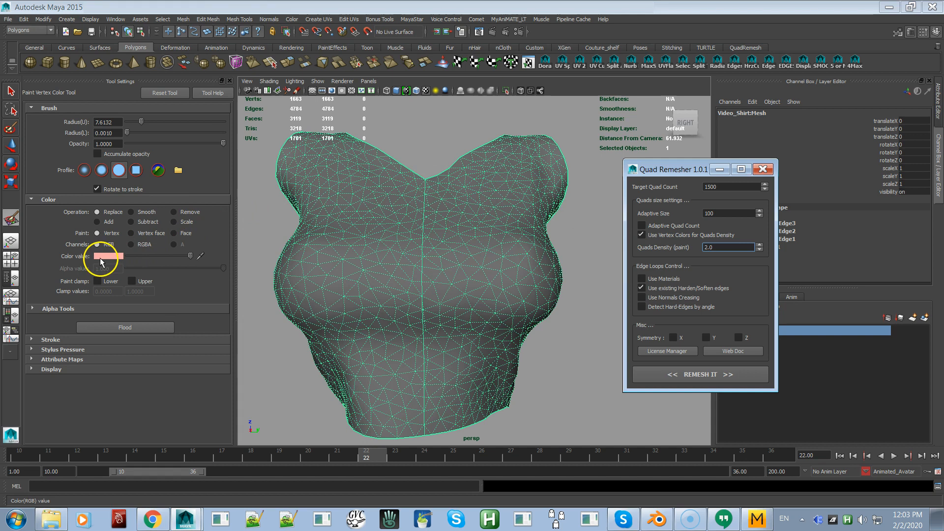
# Paint a light pink vertex-color band across the original shirt's chest and around both sides, using a brush radius of 4.8142
pyautogui.keyDown('alt'); pyautogui.moveTo(414, 272); pyautogui.dragTo(407, 276); pyautogui.keyUp('alt')
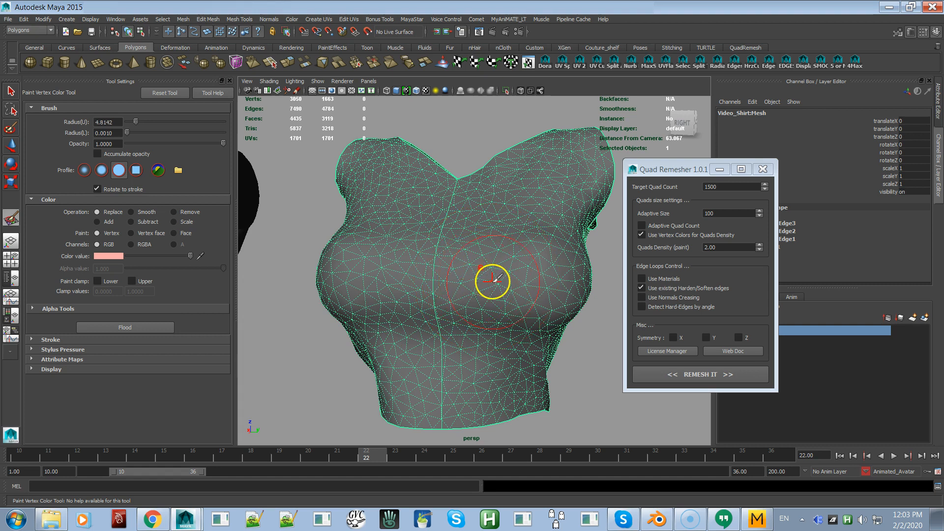
pyautogui.moveTo(488, 281)
pyautogui.mouseDown()
pyautogui.moveTo(544, 270)
pyautogui.moveTo(535, 280)
pyautogui.moveTo(383, 272)
pyautogui.moveTo(449, 267)
pyautogui.moveTo(491, 281)
pyautogui.moveTo(518, 267)
pyautogui.moveTo(445, 255)
pyautogui.moveTo(452, 263)
pyautogui.moveTo(421, 264)
pyautogui.moveTo(449, 273)
pyautogui.mouseUp()
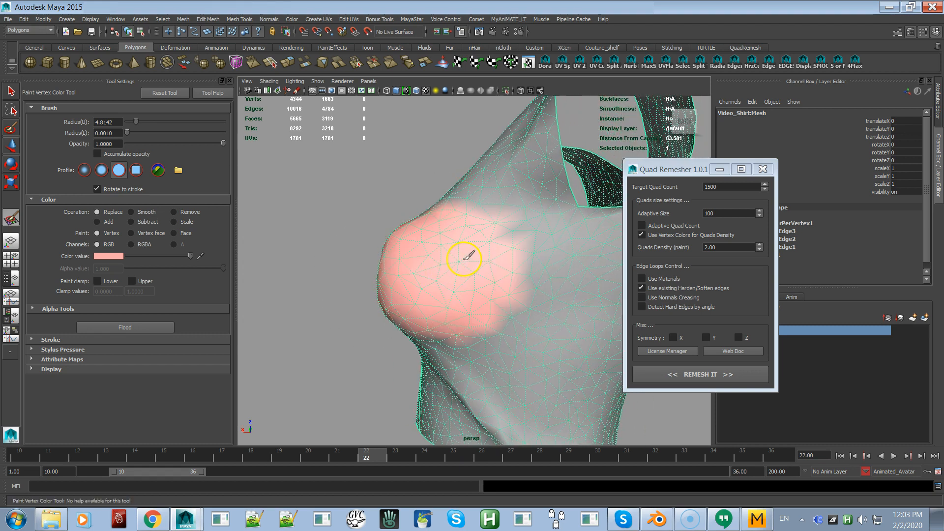
pyautogui.moveTo(472, 248)
pyautogui.keyDown('alt'); pyautogui.mouseDown()
pyautogui.moveTo(453, 270)
pyautogui.moveTo(539, 274)
pyautogui.moveTo(474, 302)
pyautogui.moveTo(460, 285)
pyautogui.moveTo(381, 280)
pyautogui.moveTo(396, 278)
pyautogui.moveTo(399, 261)
pyautogui.mouseUp(); pyautogui.keyUp('alt')
pyautogui.moveTo(441, 277)
pyautogui.mouseDown()
pyautogui.moveTo(506, 264)
pyautogui.moveTo(412, 234)
pyautogui.moveTo(335, 226)
pyautogui.moveTo(369, 264)
pyautogui.moveTo(528, 270)
pyautogui.moveTo(525, 282)
pyautogui.moveTo(358, 308)
pyautogui.moveTo(381, 301)
pyautogui.mouseUp()
pyautogui.moveTo(451, 293)
pyautogui.mouseDown()
pyautogui.moveTo(475, 291)
pyautogui.moveTo(485, 276)
pyautogui.mouseUp()
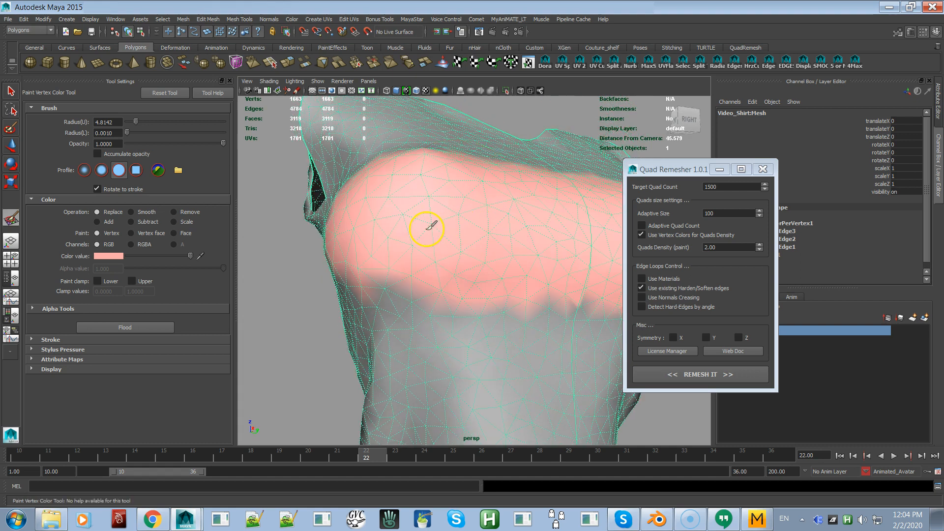
pyautogui.moveTo(369, 236)
pyautogui.keyDown('alt'); pyautogui.mouseDown()
pyautogui.moveTo(367, 243)
pyautogui.moveTo(411, 249)
pyautogui.mouseUp(); pyautogui.keyUp('alt')
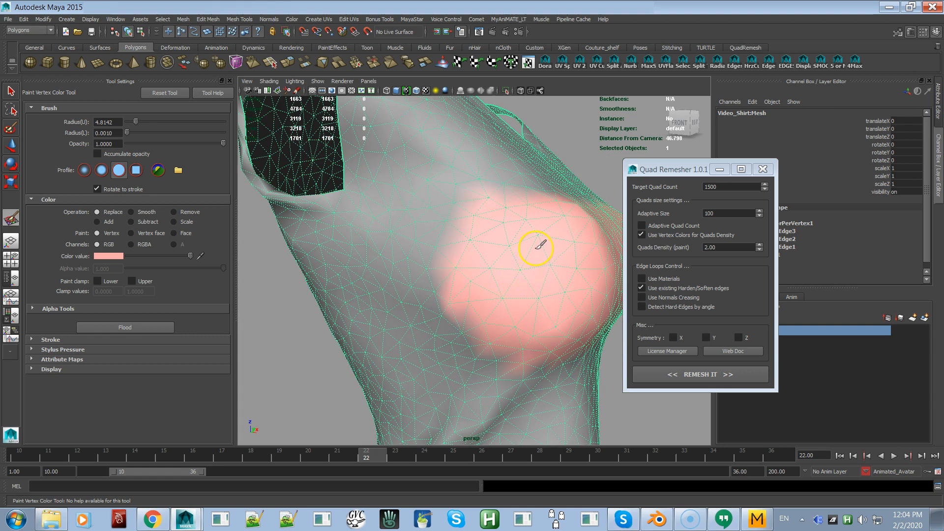
pyautogui.keyDown('alt'); pyautogui.moveTo(541, 238); pyautogui.dragTo(502, 285); pyautogui.keyUp('alt')
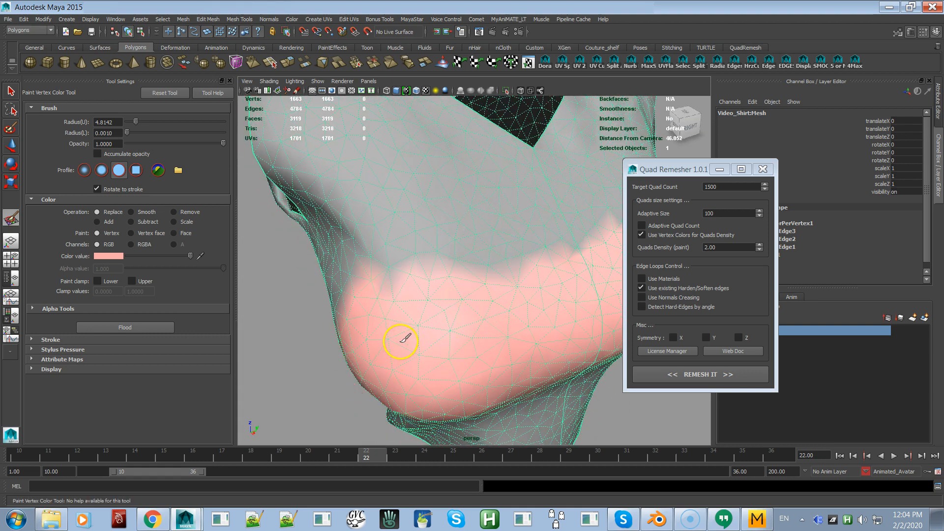
pyautogui.keyDown('alt'); pyautogui.moveTo(409, 347); pyautogui.dragTo(381, 348); pyautogui.keyUp('alt')
pyautogui.moveTo(435, 349)
pyautogui.keyDown('alt'); pyautogui.mouseDown(button='middle')
pyautogui.moveTo(312, 339)
pyautogui.moveTo(507, 317)
pyautogui.mouseUp(button='middle'); pyautogui.keyUp('alt')
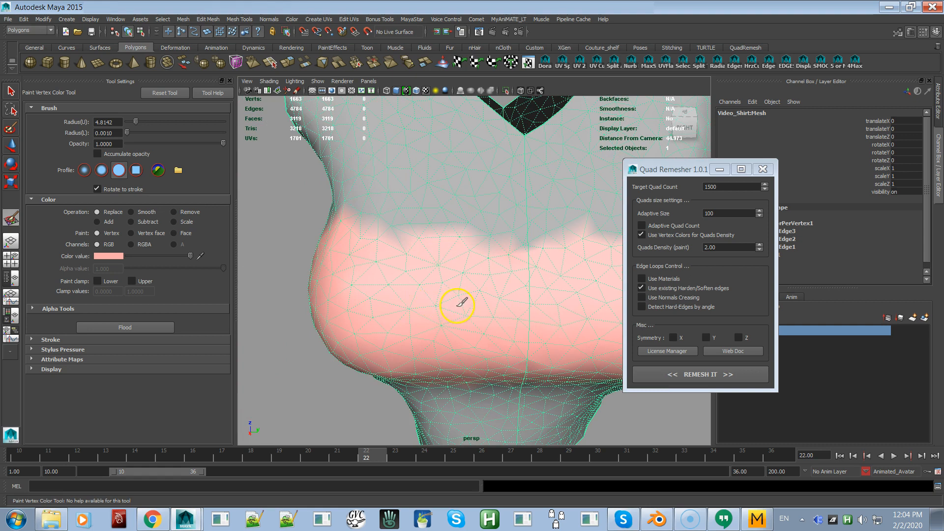
pyautogui.keyDown('alt'); pyautogui.moveTo(482, 312); pyautogui.dragTo(482, 294); pyautogui.keyUp('alt')
pyautogui.keyDown('alt'); pyautogui.moveTo(483, 292); pyautogui.dragTo(434, 297, button='middle'); pyautogui.keyUp('alt')
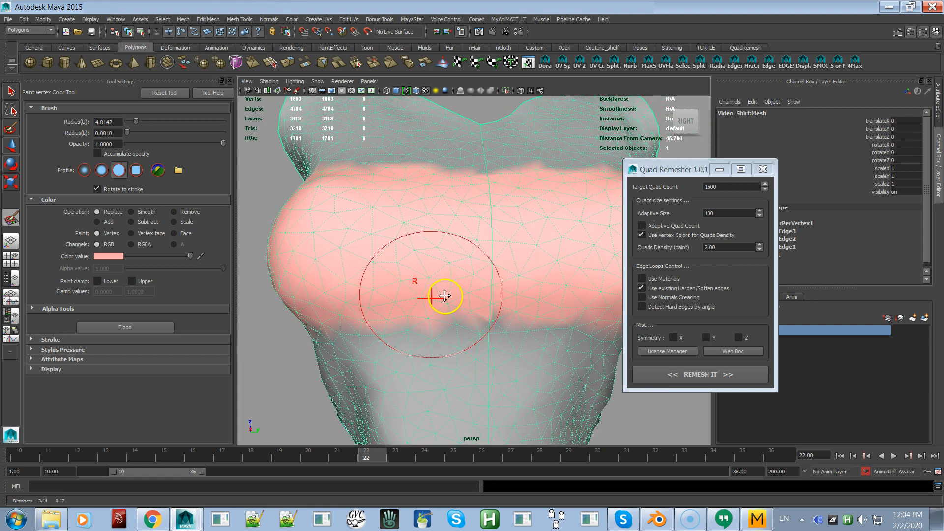
pyautogui.moveTo(495, 254)
pyautogui.keyDown('alt'); pyautogui.mouseDown()
pyautogui.moveTo(459, 270)
pyautogui.moveTo(467, 267)
pyautogui.moveTo(375, 261)
pyautogui.moveTo(463, 274)
pyautogui.moveTo(544, 270)
pyautogui.moveTo(397, 272)
pyautogui.moveTo(434, 282)
pyautogui.moveTo(554, 282)
pyautogui.moveTo(521, 290)
pyautogui.moveTo(514, 277)
pyautogui.moveTo(508, 287)
pyautogui.mouseUp(); pyautogui.keyUp('alt')
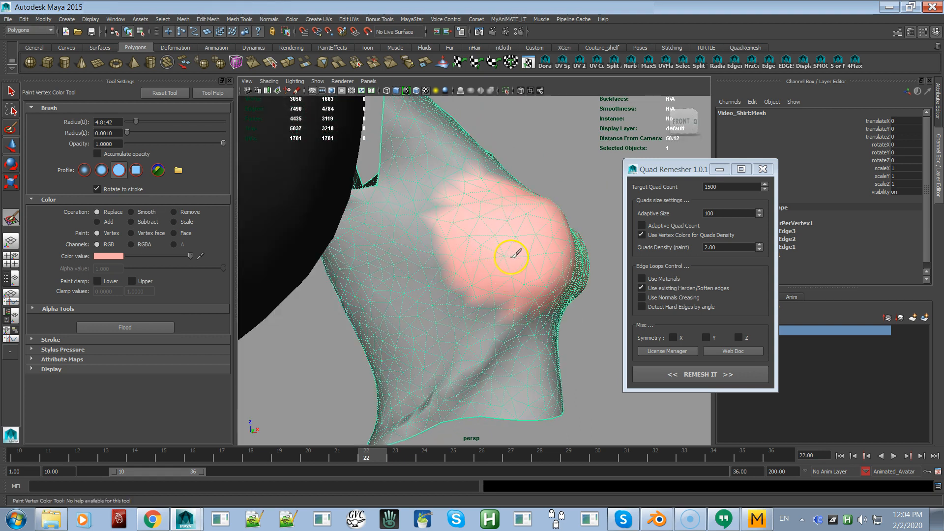
pyautogui.moveTo(514, 261)
pyautogui.mouseDown()
pyautogui.moveTo(432, 267)
pyautogui.moveTo(447, 272)
pyautogui.moveTo(452, 251)
pyautogui.mouseUp()
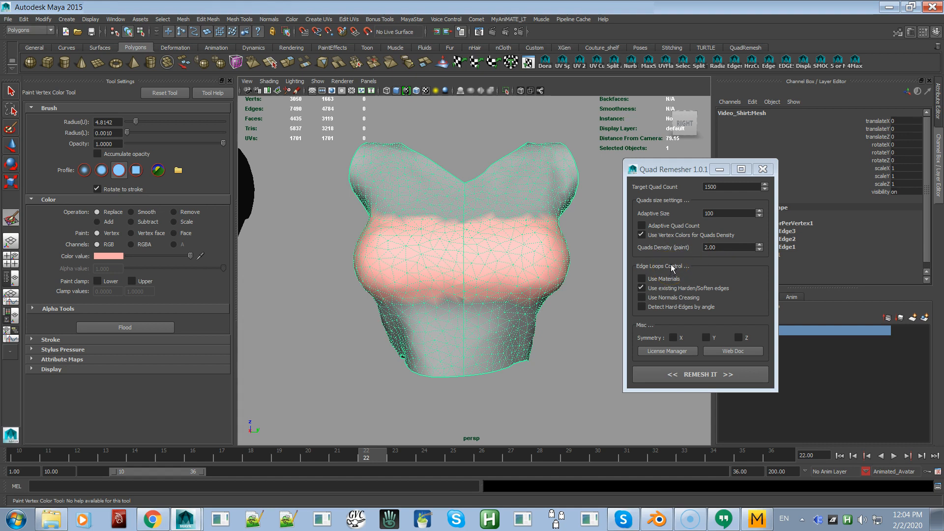
# Remesh the painted shirt with a target of 1500 quads, and undo the hiding of the original shirt
pyautogui.click(707, 376)
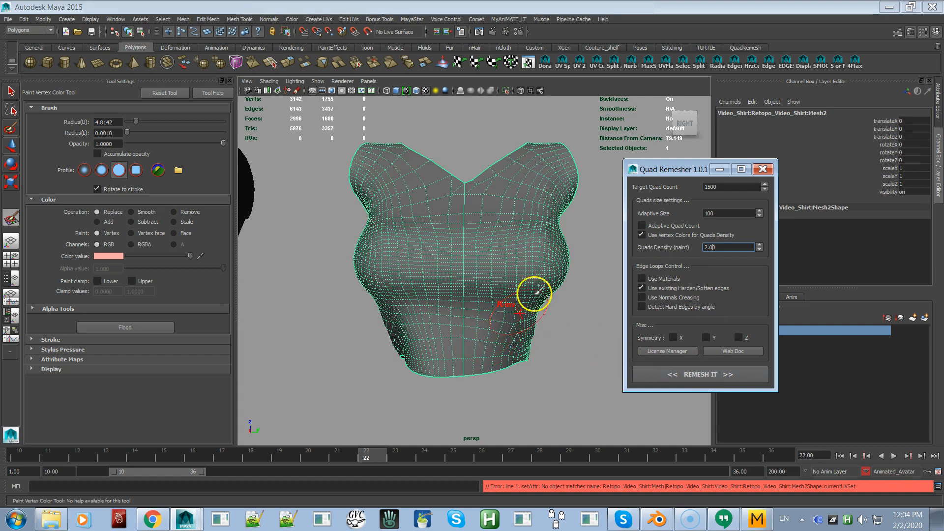
pyautogui.hotkey('ctrl', 'z')
pyautogui.hotkey('ctrl', 'z')
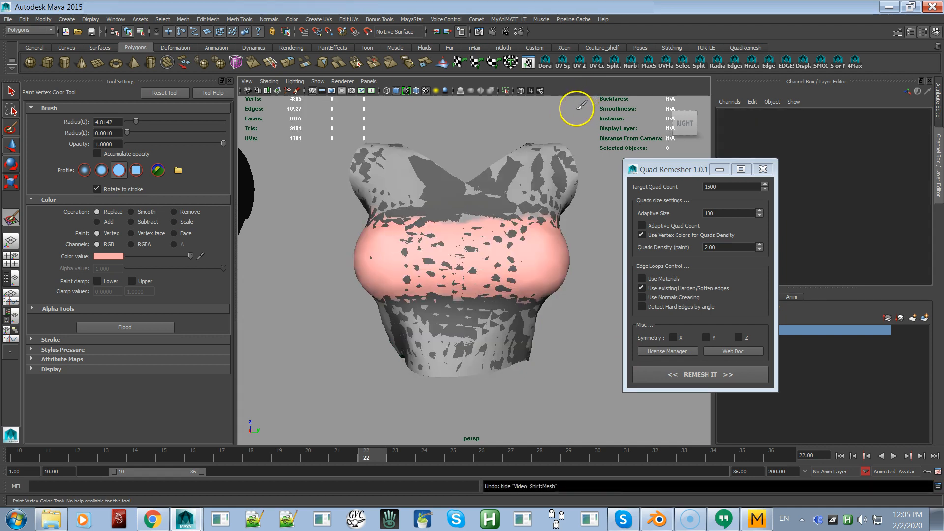
# Select the new density-painted remesh and move it about 147 units along negative Y, beyond the other remeshed copies
pyautogui.press('q')
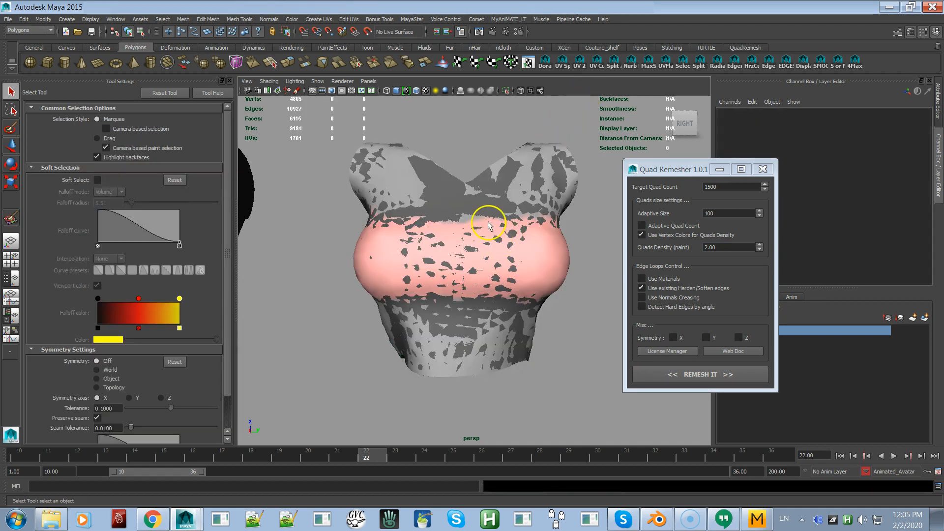
pyautogui.click(470, 199)
pyautogui.keyDown('alt'); pyautogui.moveTo(533, 278); pyautogui.dragTo(324, 193, button='right'); pyautogui.keyUp('alt')
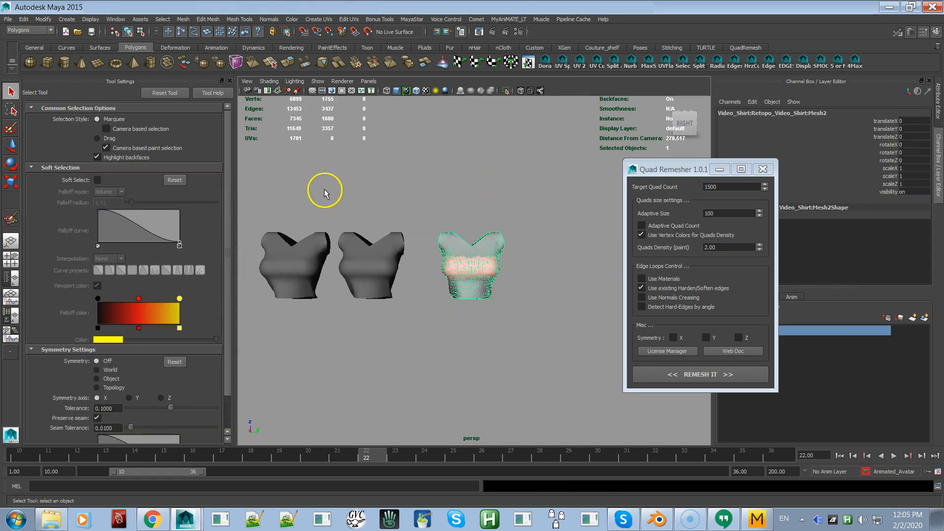
pyautogui.press('w')
pyautogui.keyDown('alt'); pyautogui.moveTo(503, 330); pyautogui.dragTo(449, 289, button='right'); pyautogui.keyUp('alt')
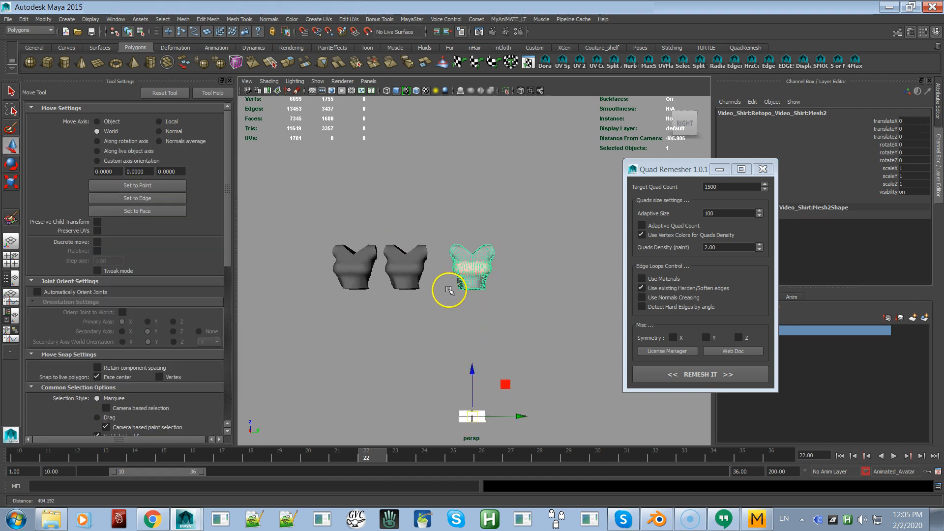
pyautogui.moveTo(521, 417); pyautogui.dragTo(361, 426)
# Compare the quad density on the chest of the newest remeshed shirt with that of the neighbouring remeshed copy
pyautogui.press('f')
pyautogui.keyDown('alt'); pyautogui.moveTo(362, 385); pyautogui.dragTo(549, 341); pyautogui.keyUp('alt')
pyautogui.keyDown('alt'); pyautogui.moveTo(536, 337); pyautogui.dragTo(423, 373, button='middle'); pyautogui.keyUp('alt')
pyautogui.keyDown('alt'); pyautogui.moveTo(434, 368); pyautogui.dragTo(389, 300, button='right'); pyautogui.keyUp('alt')
pyautogui.keyDown('alt'); pyautogui.moveTo(441, 320); pyautogui.dragTo(462, 299); pyautogui.keyUp('alt')
pyautogui.keyDown('alt'); pyautogui.moveTo(460, 300); pyautogui.dragTo(487, 340, button='right'); pyautogui.keyUp('alt')
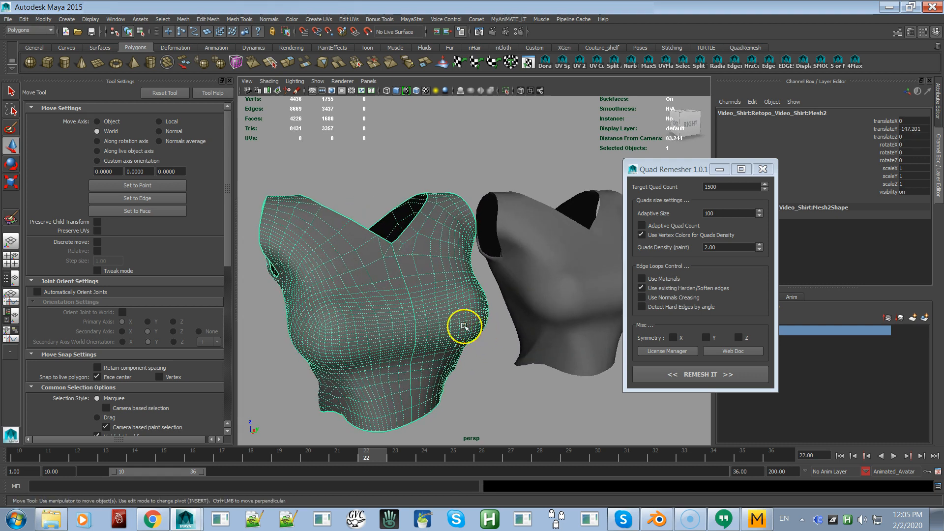
pyautogui.click(529, 299)
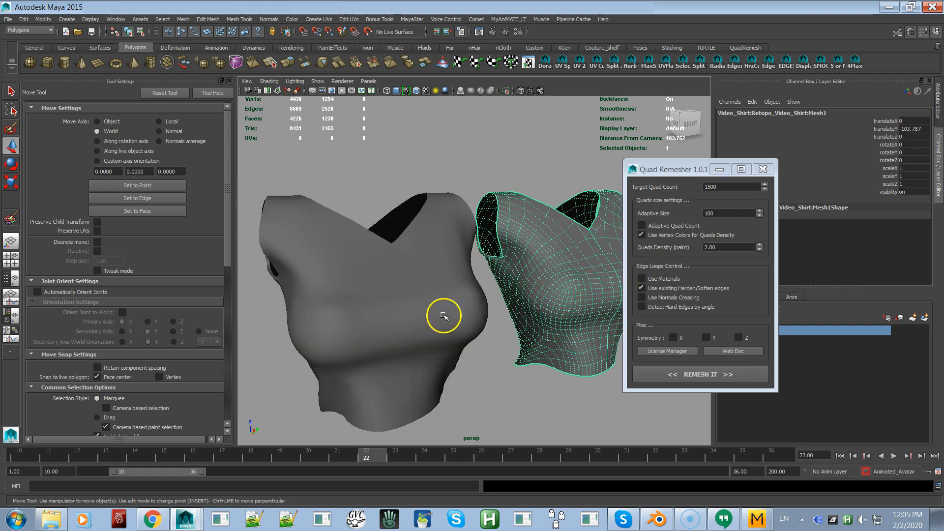
pyautogui.click(387, 327)
pyautogui.keyDown('alt'); pyautogui.moveTo(388, 329); pyautogui.dragTo(411, 341); pyautogui.keyUp('alt')
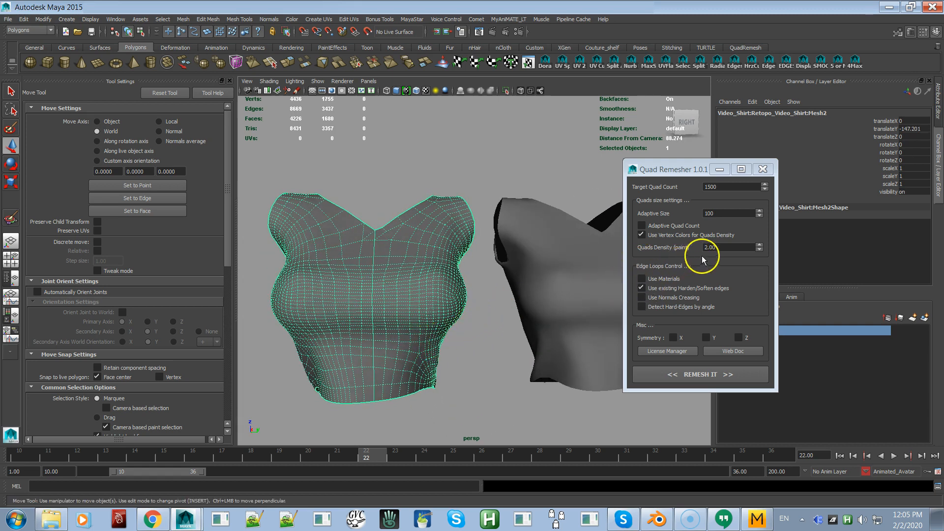
# Inspect the newest remeshed shirt from the side, below and front, and compare it with the first remeshed copy
pyautogui.keyDown('alt'); pyautogui.moveTo(480, 341); pyautogui.dragTo(540, 343); pyautogui.keyUp('alt')
pyautogui.keyDown('alt'); pyautogui.moveTo(453, 397); pyautogui.dragTo(480, 400); pyautogui.keyUp('alt')
pyautogui.click(422, 411)
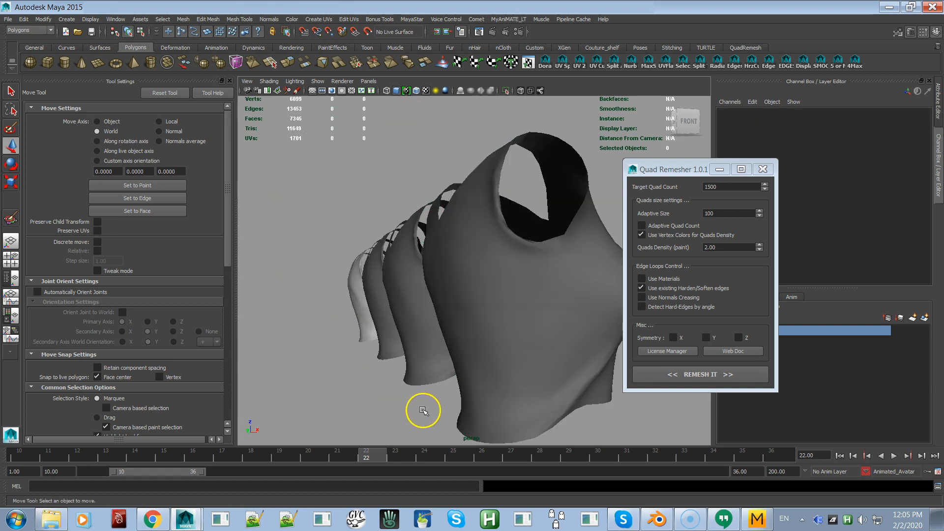
pyautogui.keyDown('alt'); pyautogui.moveTo(423, 411); pyautogui.dragTo(391, 391); pyautogui.keyUp('alt')
pyautogui.keyDown('alt'); pyautogui.moveTo(540, 348); pyautogui.dragTo(338, 359); pyautogui.keyUp('alt')
pyautogui.keyDown('alt'); pyautogui.moveTo(440, 349); pyautogui.dragTo(423, 335); pyautogui.keyUp('alt')
pyautogui.keyDown('alt'); pyautogui.moveTo(423, 337); pyautogui.dragTo(368, 343, button='right'); pyautogui.keyUp('alt')
pyautogui.click(451, 399)
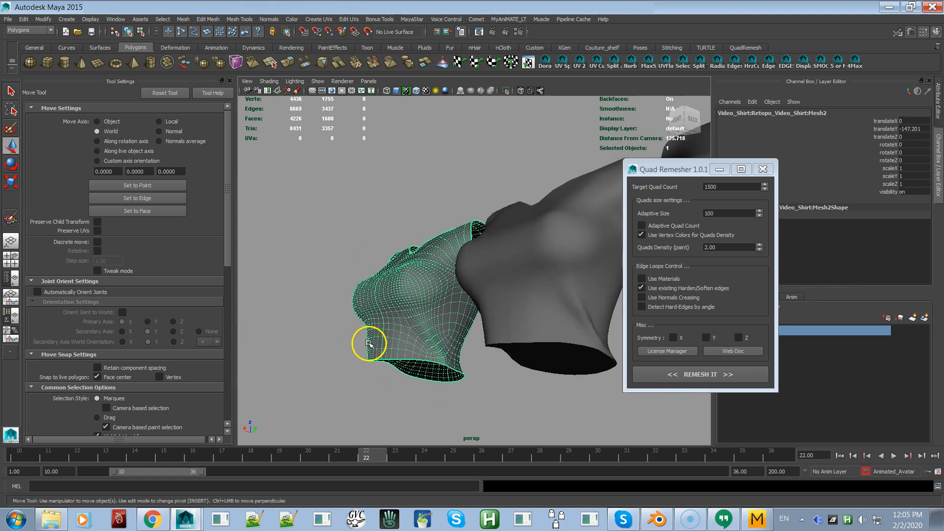
pyautogui.keyDown('alt'); pyautogui.moveTo(432, 329); pyautogui.dragTo(467, 364); pyautogui.keyUp('alt')
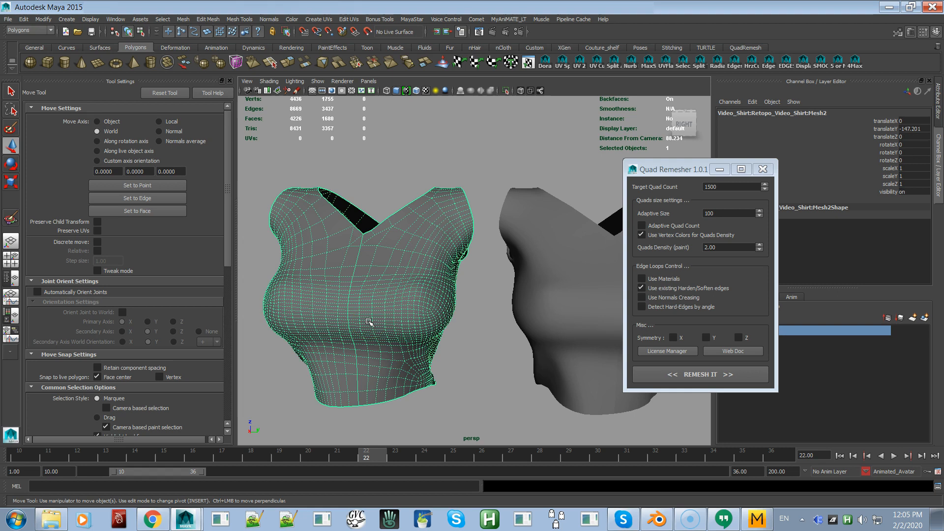
pyautogui.keyDown('alt'); pyautogui.moveTo(368, 322); pyautogui.dragTo(386, 312); pyautogui.keyUp('alt')
pyautogui.keyDown('alt'); pyautogui.moveTo(398, 325); pyautogui.dragTo(411, 291, button='right'); pyautogui.keyUp('alt')
pyautogui.keyDown('alt'); pyautogui.moveTo(493, 320); pyautogui.dragTo(497, 282); pyautogui.keyUp('alt')
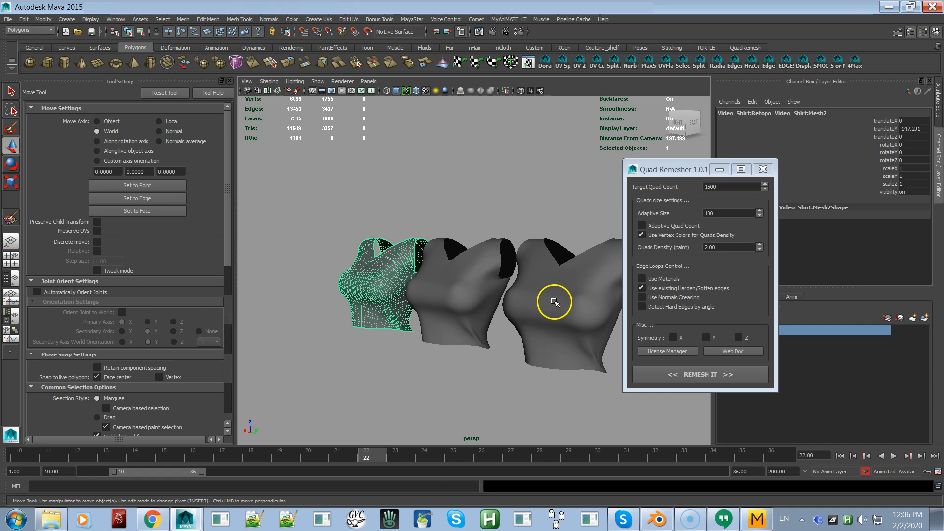
pyautogui.click(554, 302)
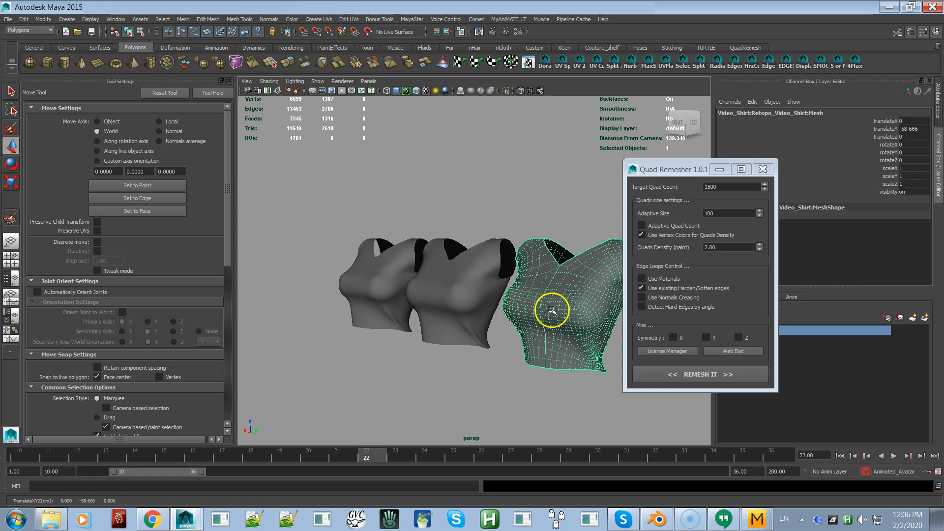
pyautogui.press('f')
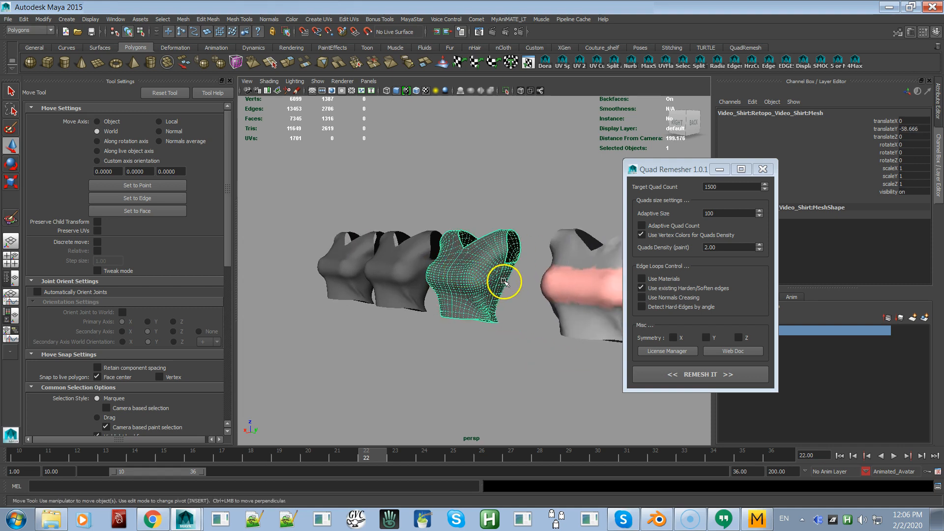
# Select the original painted shirt, switch it to edge selection, and select an edge on its side below the armhole
pyautogui.click(556, 285)
pyautogui.press('f')
pyautogui.keyDown('alt'); pyautogui.moveTo(449, 270); pyautogui.dragTo(506, 358, button='right'); pyautogui.keyUp('alt')
pyautogui.keyDown('alt'); pyautogui.moveTo(506, 358); pyautogui.dragTo(491, 332); pyautogui.keyUp('alt')
pyautogui.keyDown('alt'); pyautogui.moveTo(491, 333); pyautogui.dragTo(500, 354, button='right'); pyautogui.keyUp('alt')
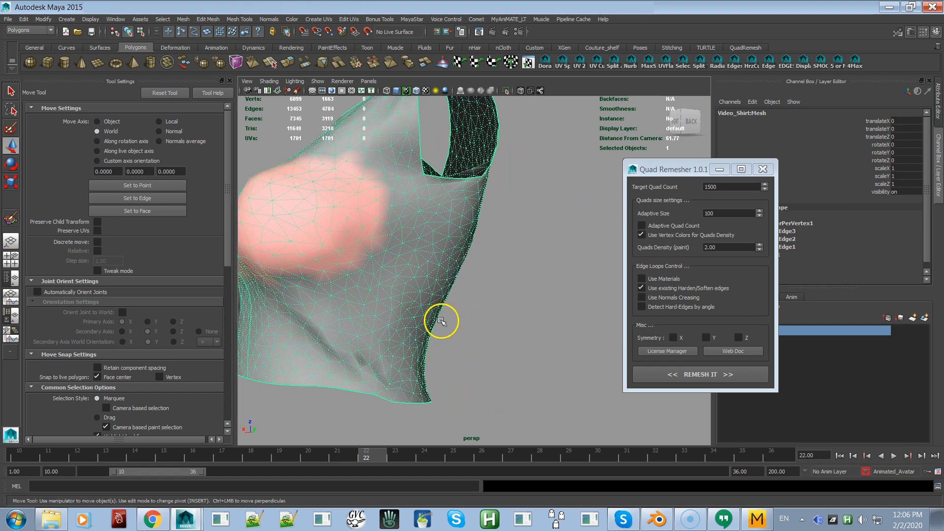
pyautogui.moveTo(418, 297); pyautogui.dragTo(417, 265, button='right')
pyautogui.click(376, 311)
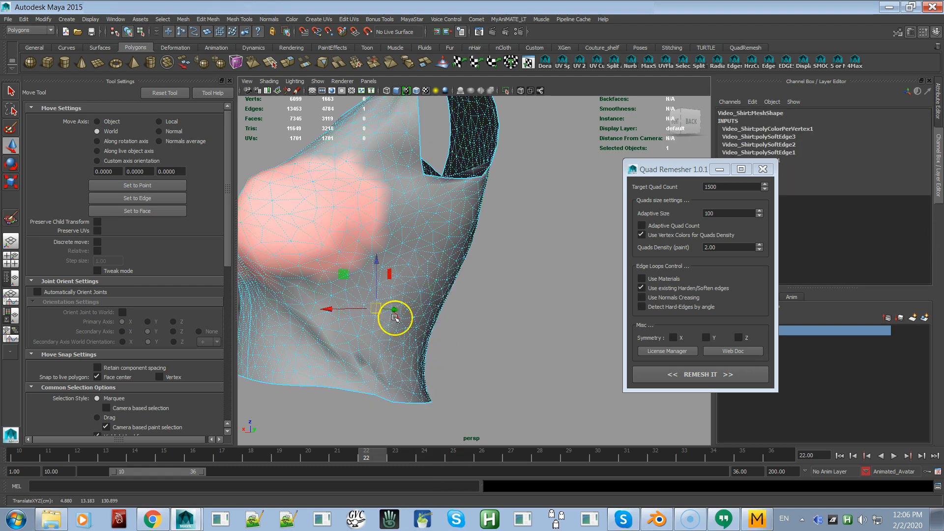
# Add a matching edge on the opposite side of the painted shirt, below the armhole, to the edge selection
pyautogui.keyDown('alt'); pyautogui.moveTo(425, 328); pyautogui.dragTo(270, 337); pyautogui.keyUp('alt')
pyautogui.keyDown('alt'); pyautogui.moveTo(354, 282); pyautogui.dragTo(473, 387, button='right'); pyautogui.keyUp('alt')
pyautogui.keyDown('alt'); pyautogui.moveTo(402, 254); pyautogui.dragTo(431, 304, button='right'); pyautogui.keyUp('alt')
pyautogui.keyDown('alt'); pyautogui.moveTo(432, 304); pyautogui.dragTo(381, 279); pyautogui.keyUp('alt')
pyautogui.keyDown('alt'); pyautogui.moveTo(420, 256); pyautogui.dragTo(540, 371, button='right'); pyautogui.keyUp('alt')
pyautogui.keyDown('alt'); pyautogui.moveTo(537, 356); pyautogui.dragTo(234, 329, button='middle'); pyautogui.keyUp('alt')
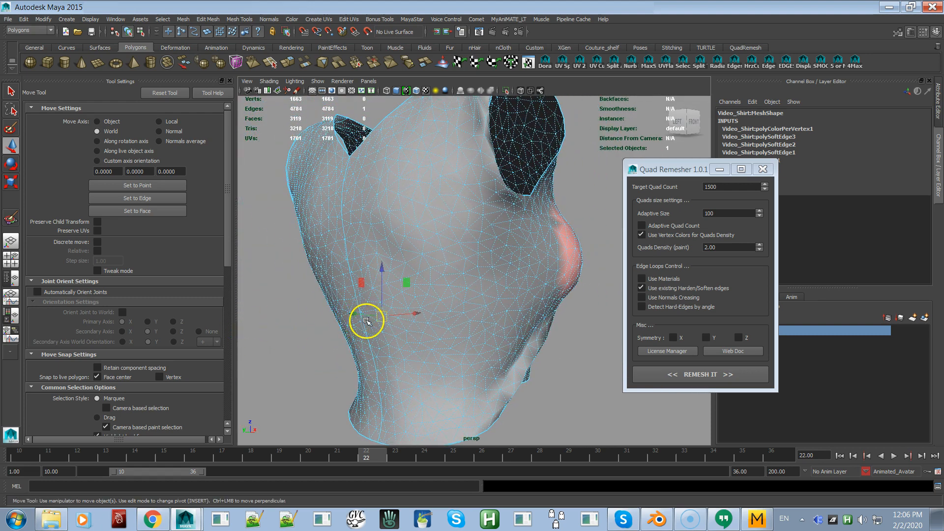
pyautogui.keyDown('alt'); pyautogui.moveTo(528, 319); pyautogui.dragTo(219, 324); pyautogui.keyUp('alt')
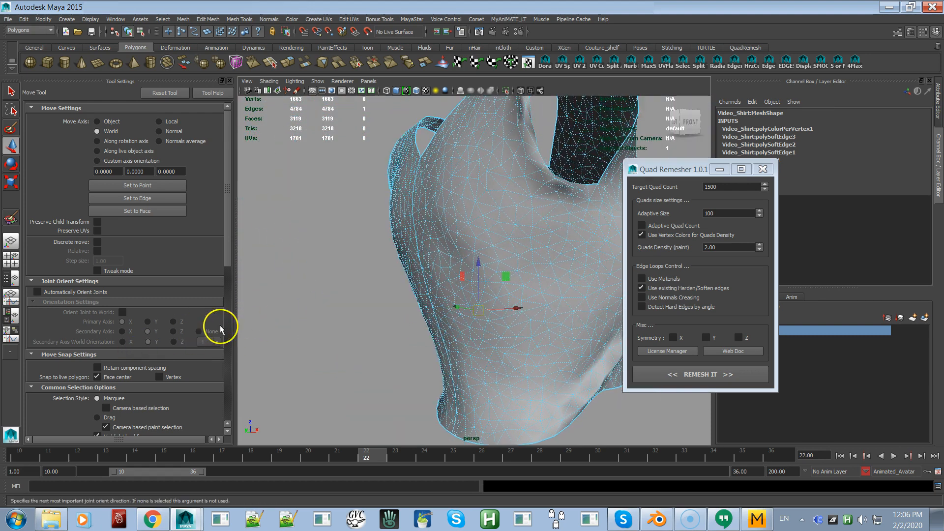
pyautogui.keyDown('alt'); pyautogui.moveTo(469, 323); pyautogui.dragTo(316, 331); pyautogui.keyUp('alt')
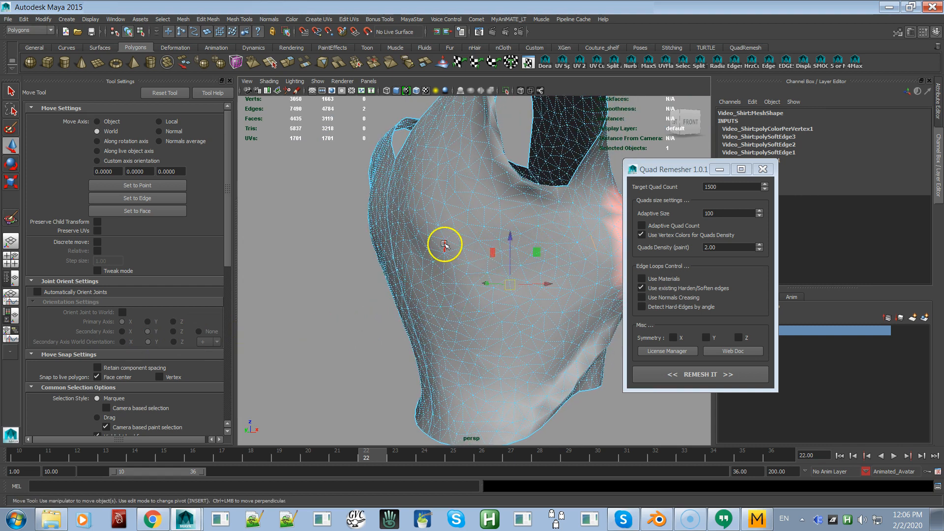
pyautogui.keyDown('alt'); pyautogui.moveTo(486, 238); pyautogui.dragTo(394, 145); pyautogui.keyUp('alt')
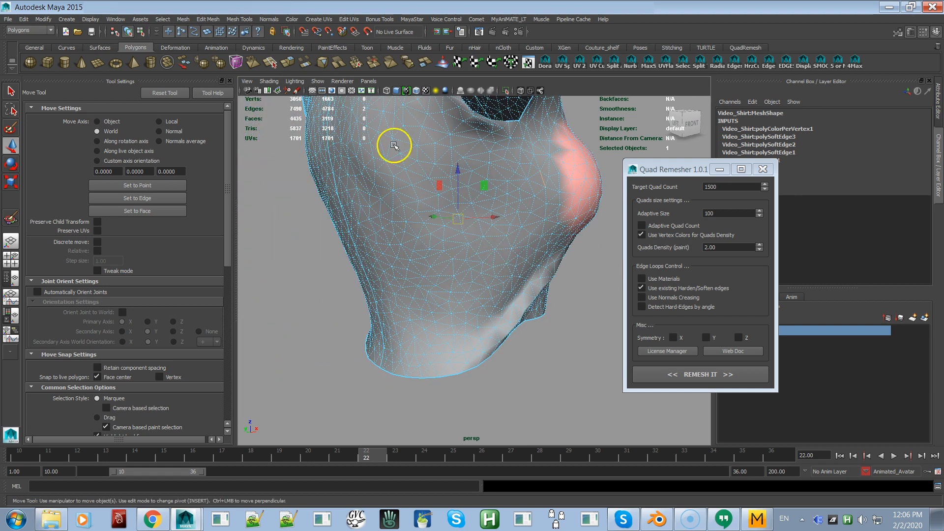
# Extend the two selected side edges to their contiguous edges and soften them
pyautogui.click(167, 21)
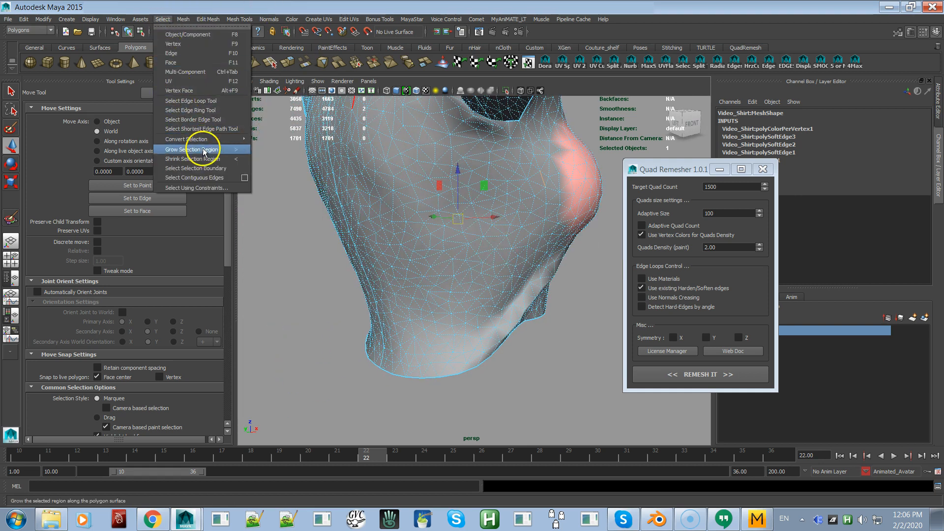
pyautogui.click(211, 177)
pyautogui.click(269, 19)
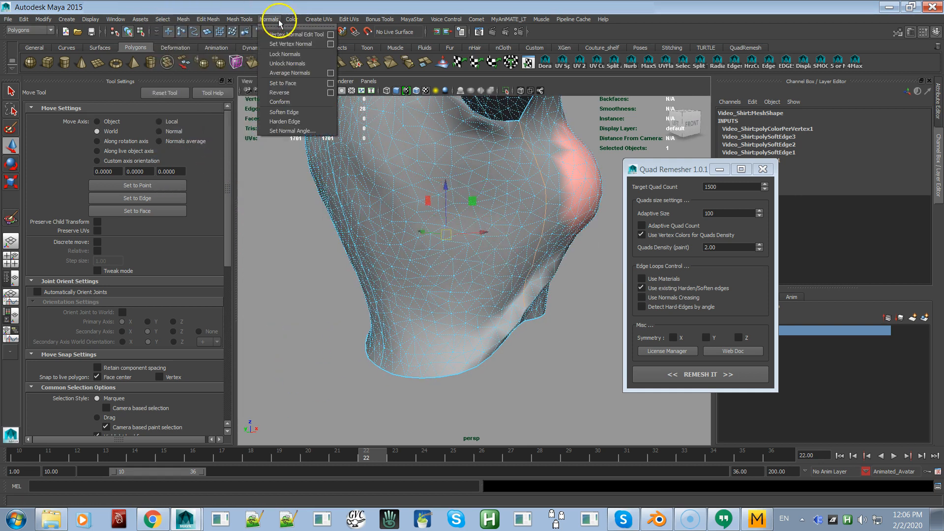
pyautogui.click(292, 112)
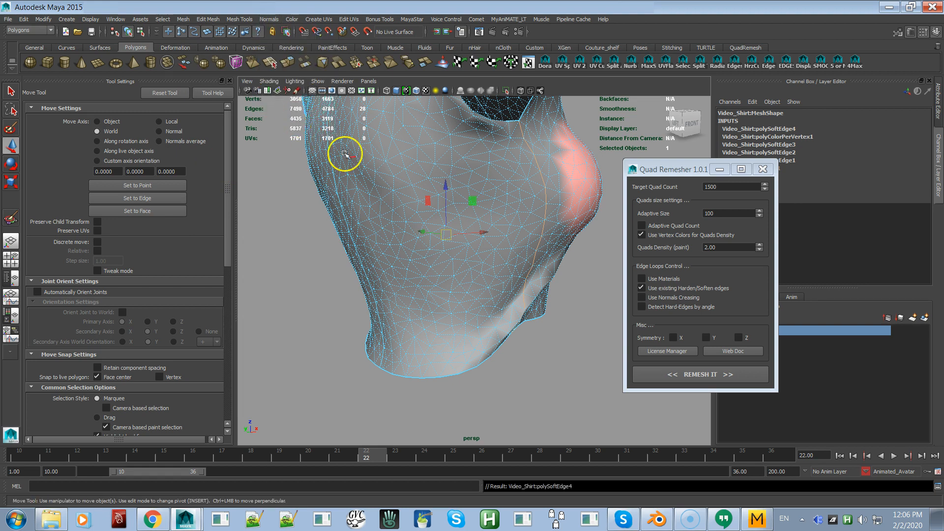
pyautogui.click(346, 269)
# Return to object selection, select the painted shirt and remesh it with a 1500 quad target and vertex-color density 2.00
pyautogui.keyDown('alt'); pyautogui.moveTo(473, 230); pyautogui.dragTo(447, 231); pyautogui.keyUp('alt')
pyautogui.moveTo(446, 231)
pyautogui.keyDown('alt'); pyautogui.mouseDown(button='right')
pyautogui.moveTo(322, 104)
pyautogui.moveTo(246, 54)
pyautogui.mouseUp(button='right'); pyautogui.keyUp('alt')
pyautogui.keyDown('alt'); pyautogui.moveTo(462, 212); pyautogui.dragTo(250, 37, button='right'); pyautogui.keyUp('alt')
pyautogui.moveTo(459, 201)
pyautogui.keyDown('alt'); pyautogui.mouseDown()
pyautogui.moveTo(386, 182)
pyautogui.moveTo(346, 204)
pyautogui.moveTo(480, 223)
pyautogui.moveTo(399, 145)
pyautogui.mouseUp(); pyautogui.keyUp('alt')
pyautogui.keyDown('alt'); pyautogui.moveTo(399, 145); pyautogui.dragTo(435, 192, button='right'); pyautogui.keyUp('alt')
pyautogui.moveTo(515, 192); pyautogui.dragTo(544, 183, button='right')
pyautogui.click(549, 201)
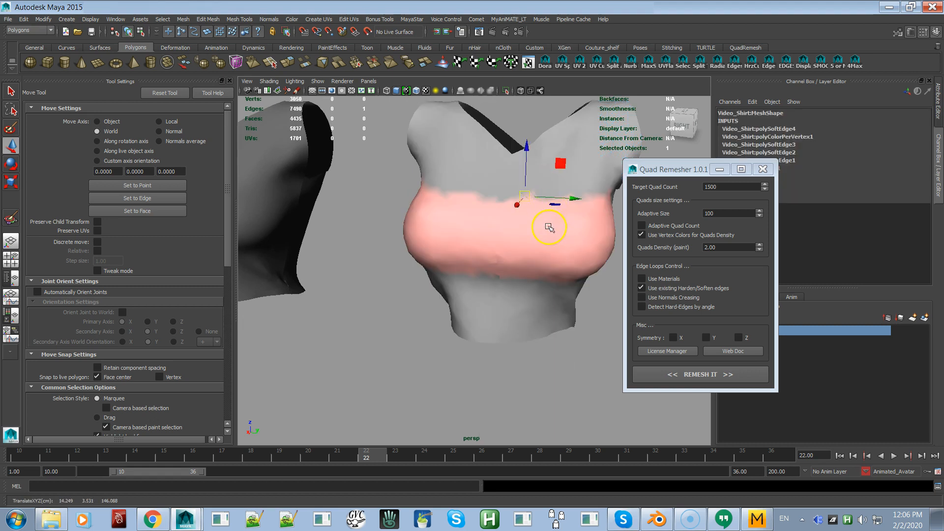
pyautogui.click(549, 227)
pyautogui.click(679, 373)
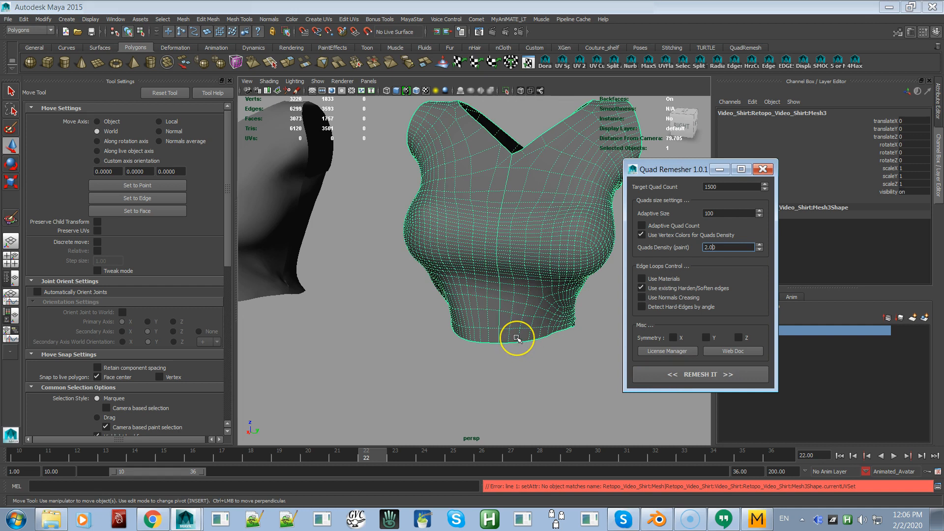
# Reselect the new remesh and move it about 48 units along positive Y, clear of the painted shirt
pyautogui.click(560, 367)
pyautogui.hotkey('ctrl', 'z')
pyautogui.click(489, 179)
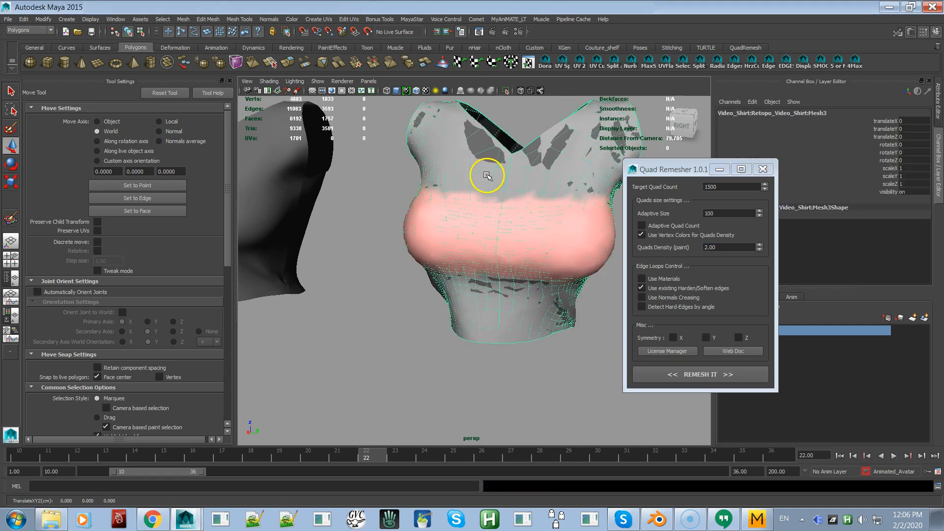
pyautogui.scroll(-5, 506, 185)
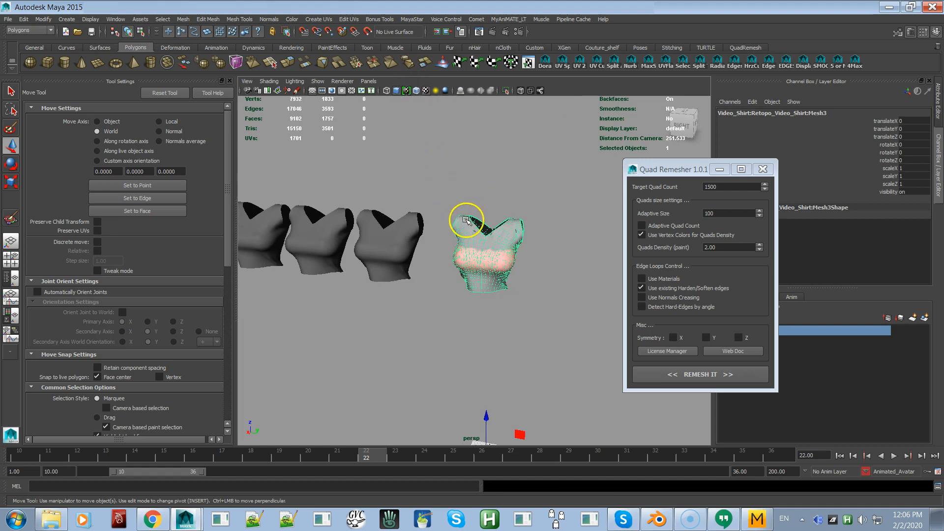
pyautogui.keyDown('alt'); pyautogui.moveTo(465, 220); pyautogui.dragTo(449, 160, button='middle'); pyautogui.keyUp('alt')
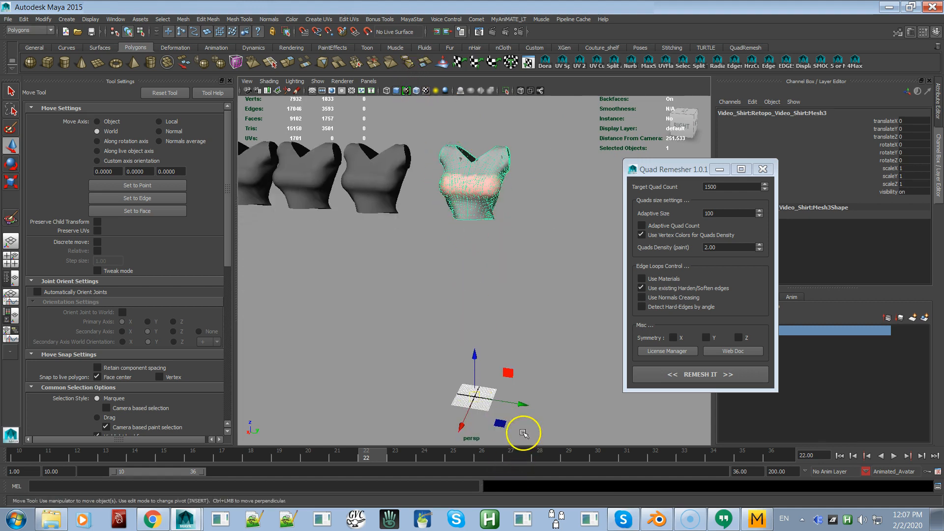
pyautogui.moveTo(520, 404); pyautogui.dragTo(601, 420)
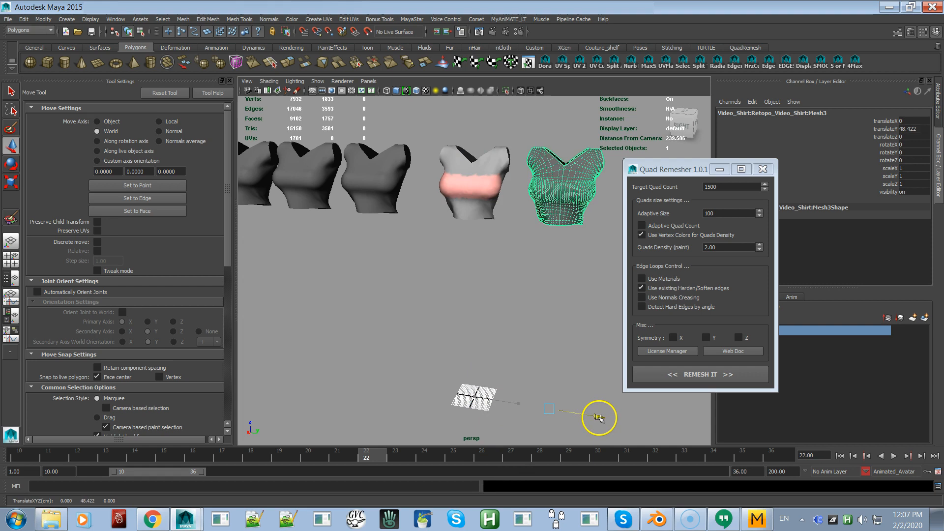
# Inspect the edge flow and shading on the new remesh's side, from the armhole down to the hem
pyautogui.keyDown('alt'); pyautogui.moveTo(472, 254); pyautogui.dragTo(507, 324, button='right'); pyautogui.keyUp('alt')
pyautogui.press('f')
pyautogui.keyDown('alt'); pyautogui.moveTo(451, 322); pyautogui.dragTo(450, 353); pyautogui.keyUp('alt')
pyautogui.keyDown('alt'); pyautogui.moveTo(363, 324); pyautogui.dragTo(389, 366, button='right'); pyautogui.keyUp('alt')
pyautogui.keyDown('alt'); pyautogui.moveTo(390, 346); pyautogui.dragTo(618, 315, button='middle'); pyautogui.keyUp('alt')
pyautogui.keyDown('alt'); pyautogui.moveTo(577, 297); pyautogui.dragTo(577, 316, button='right'); pyautogui.keyUp('alt')
pyautogui.keyDown('alt'); pyautogui.moveTo(577, 316); pyautogui.dragTo(432, 353, button='middle'); pyautogui.keyUp('alt')
pyautogui.keyDown('alt'); pyautogui.moveTo(456, 305); pyautogui.dragTo(432, 295, button='right'); pyautogui.keyUp('alt')
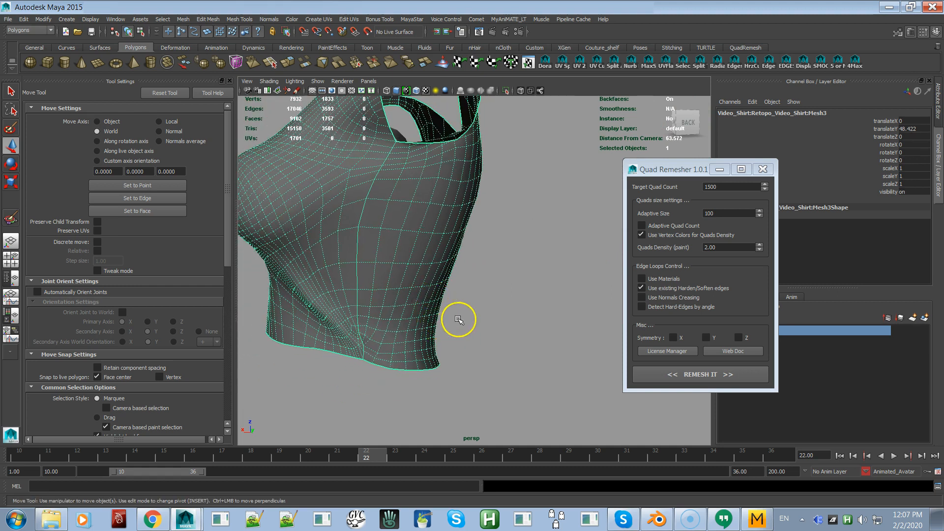
pyautogui.click(456, 321)
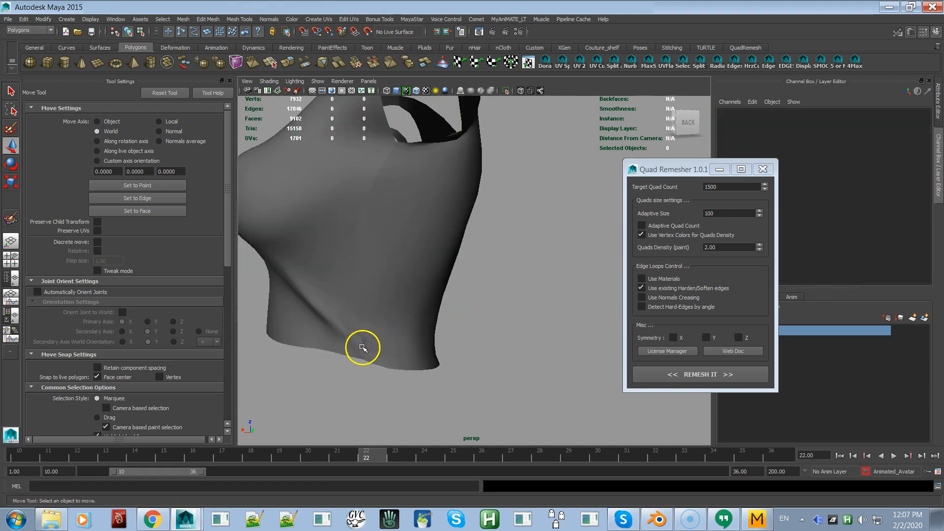
# Soften all edges of the new remeshed shirt
pyautogui.click(362, 347)
pyautogui.keyDown('alt'); pyautogui.moveTo(369, 326); pyautogui.dragTo(373, 332, button='right'); pyautogui.keyUp('alt')
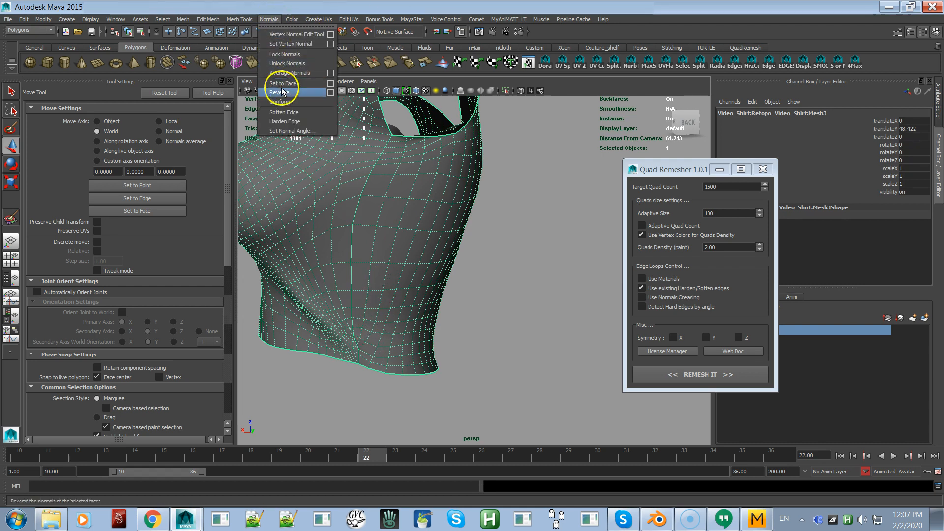
pyautogui.click(284, 113)
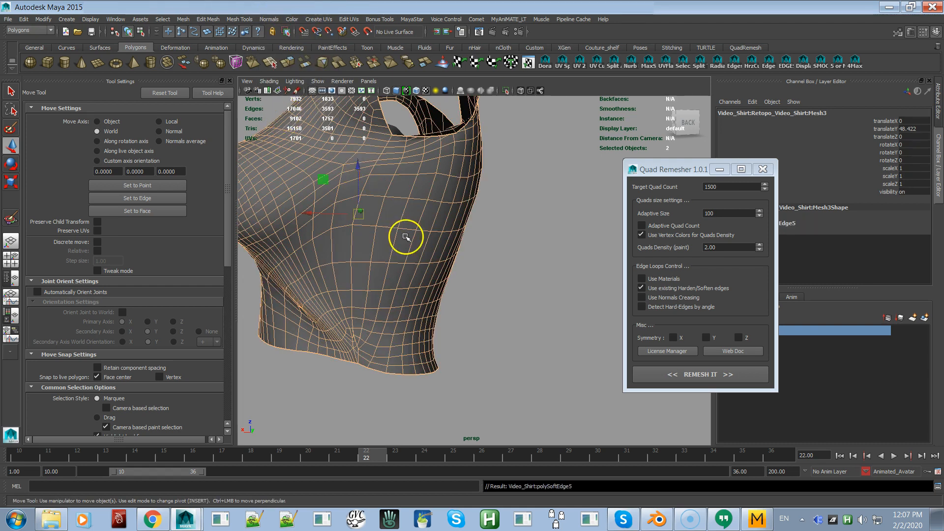
pyautogui.click(512, 292)
# Examine the new remesh from the side and front, comparing its chest density with the painted band on the original shirt
pyautogui.keyDown('alt'); pyautogui.moveTo(390, 314); pyautogui.dragTo(431, 328); pyautogui.keyUp('alt')
pyautogui.click(301, 313)
pyautogui.keyDown('alt'); pyautogui.moveTo(431, 328); pyautogui.dragTo(411, 316, button='middle'); pyautogui.keyUp('alt')
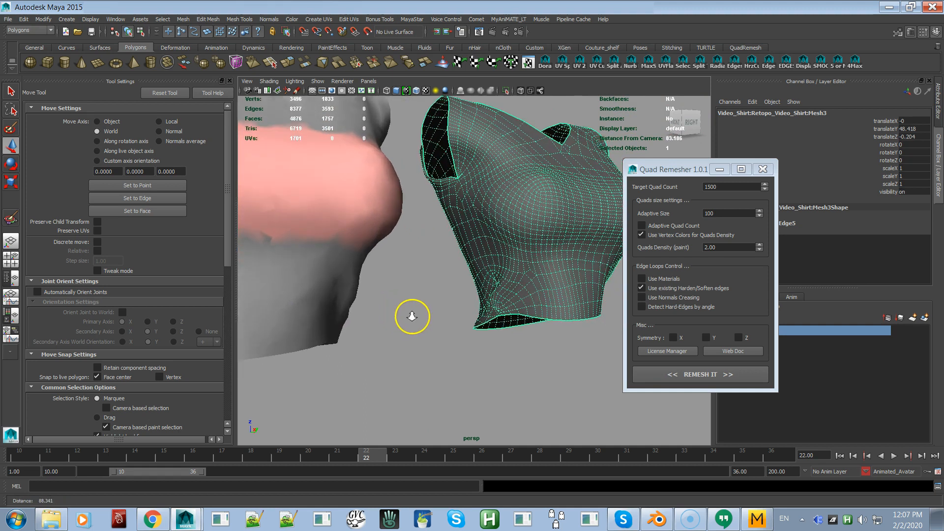
pyautogui.keyDown('alt'); pyautogui.moveTo(411, 316); pyautogui.dragTo(506, 341, button='right'); pyautogui.keyUp('alt')
pyautogui.keyDown('alt'); pyautogui.moveTo(507, 327); pyautogui.dragTo(527, 257); pyautogui.keyUp('alt')
pyautogui.click(523, 353)
pyautogui.click(541, 310)
pyautogui.keyDown('alt'); pyautogui.moveTo(543, 333); pyautogui.dragTo(448, 273); pyautogui.keyUp('alt')
pyautogui.scroll(-3, 444, 250)
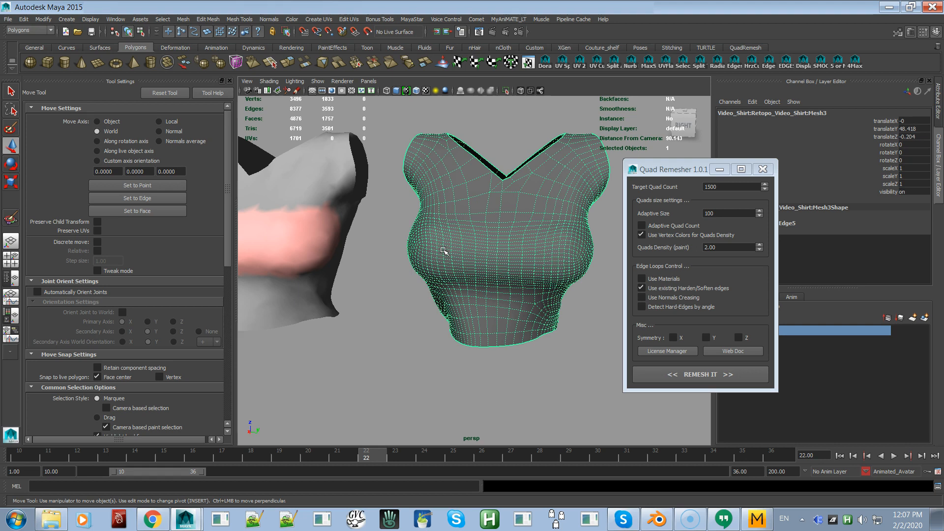
# Examine the quad flow and shading where the under-chest fold meets the hem on the new remesh's side
pyautogui.keyDown('alt'); pyautogui.moveTo(561, 269); pyautogui.dragTo(410, 259); pyautogui.keyUp('alt')
pyautogui.keyDown('alt'); pyautogui.moveTo(441, 292); pyautogui.dragTo(381, 287); pyautogui.keyUp('alt')
pyautogui.moveTo(386, 282)
pyautogui.keyDown('alt'); pyautogui.mouseDown(button='right')
pyautogui.moveTo(430, 310)
pyautogui.moveTo(466, 358)
pyautogui.mouseUp(button='right'); pyautogui.keyUp('alt')
pyautogui.keyDown('alt'); pyautogui.moveTo(417, 304); pyautogui.dragTo(497, 298); pyautogui.keyUp('alt')
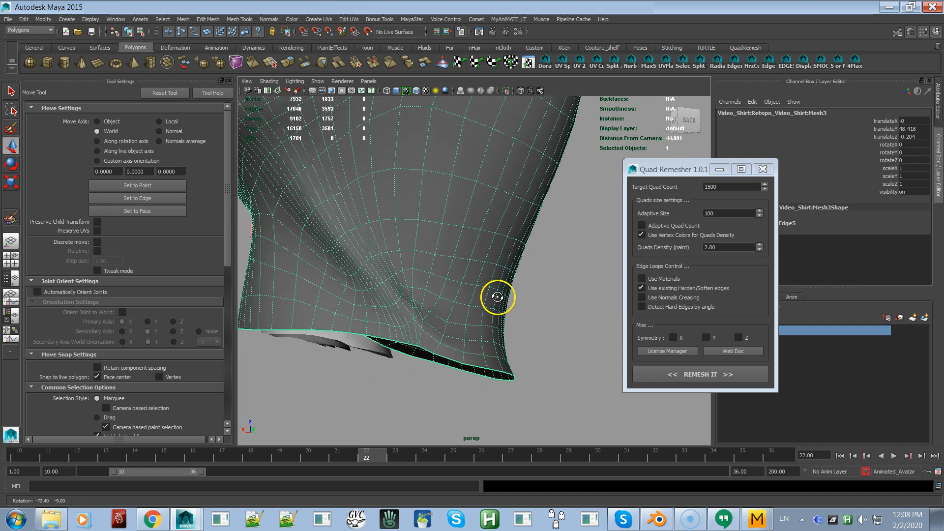
pyautogui.click(406, 312)
pyautogui.keyDown('alt'); pyautogui.moveTo(406, 312); pyautogui.dragTo(396, 316); pyautogui.keyUp('alt')
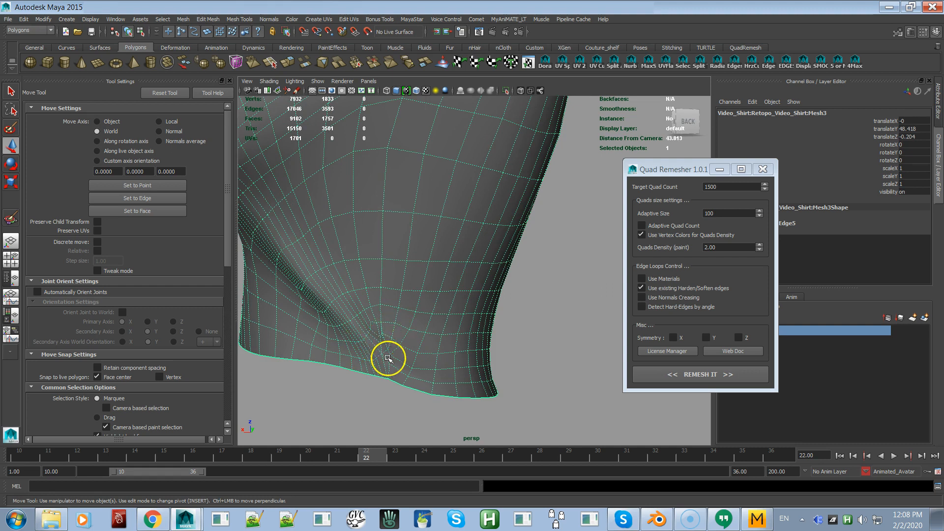
pyautogui.click(394, 406)
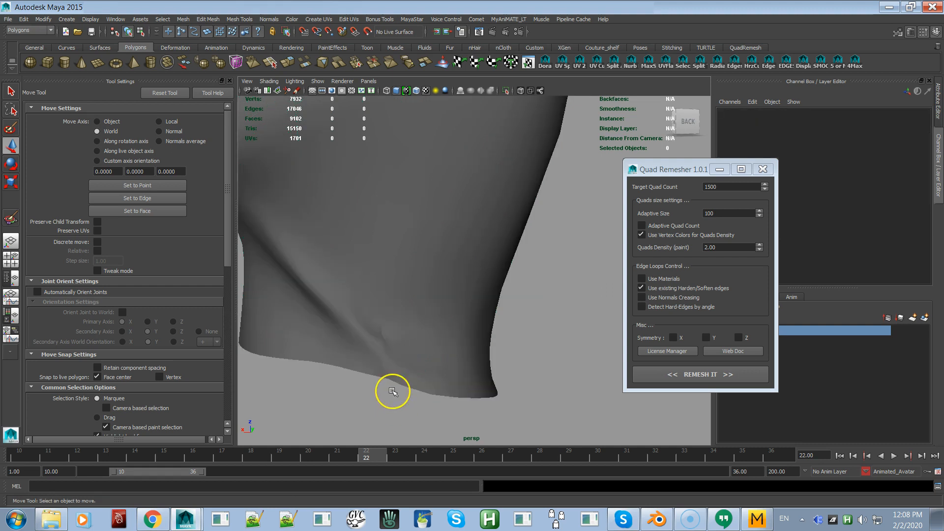
pyautogui.keyDown('alt'); pyautogui.moveTo(379, 337); pyautogui.dragTo(343, 330); pyautogui.keyUp('alt')
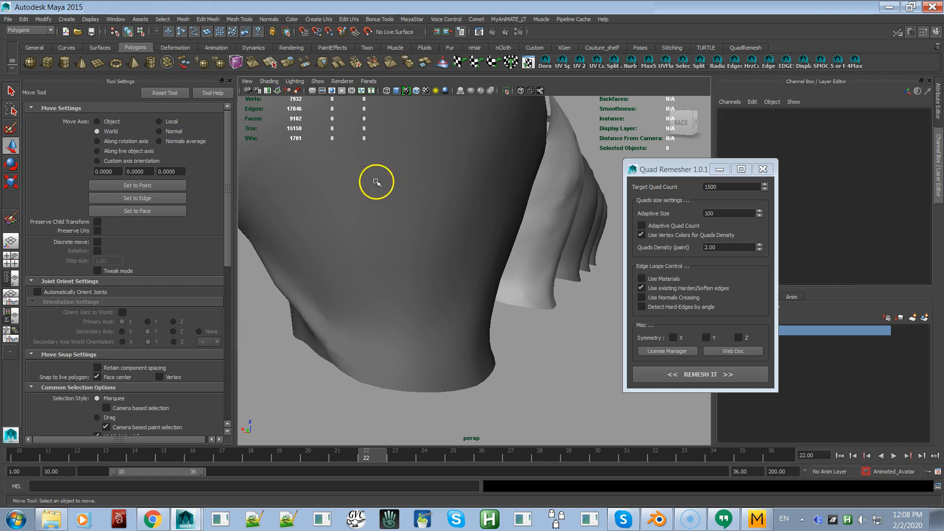
# Select the new remesh and move it along negative Y to the far end of the row of remeshed copies
pyautogui.keyDown('alt'); pyautogui.moveTo(375, 181); pyautogui.dragTo(409, 177); pyautogui.keyUp('alt')
pyautogui.keyDown('alt'); pyautogui.moveTo(349, 240); pyautogui.dragTo(480, 179); pyautogui.keyUp('alt')
pyautogui.click(480, 180)
pyautogui.keyDown('alt'); pyautogui.moveTo(484, 219); pyautogui.dragTo(533, 225); pyautogui.keyUp('alt')
pyautogui.keyDown('alt'); pyautogui.moveTo(524, 241); pyautogui.dragTo(461, 192, button='right'); pyautogui.keyUp('alt')
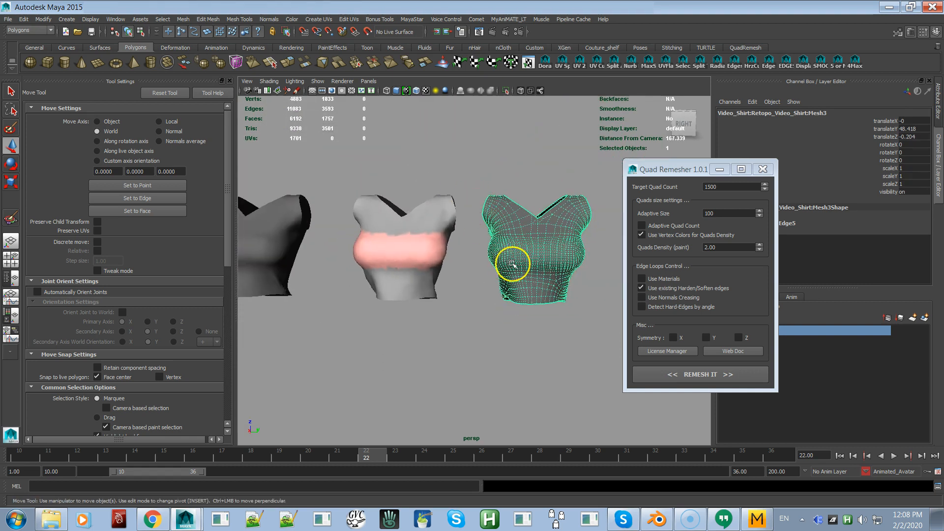
pyautogui.keyDown('alt'); pyautogui.moveTo(512, 264); pyautogui.dragTo(446, 210, button='right'); pyautogui.keyUp('alt')
pyautogui.keyDown('alt'); pyautogui.moveTo(536, 411); pyautogui.dragTo(437, 287, button='right'); pyautogui.keyUp('alt')
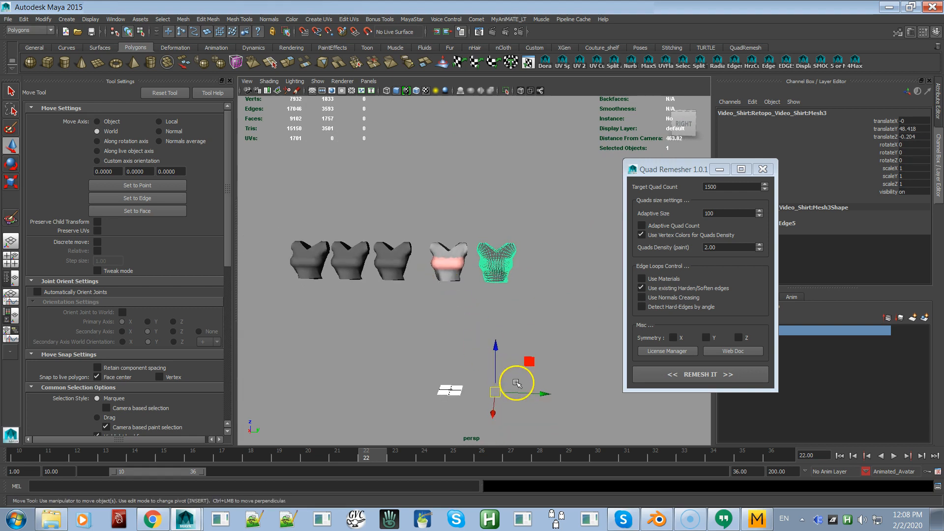
pyautogui.moveTo(543, 394); pyautogui.dragTo(306, 392)
# Select the original painted shirt and draw an Interactive Split line up the chest's side and along the painted band's upper edge
pyautogui.keyDown('alt'); pyautogui.moveTo(371, 312); pyautogui.dragTo(566, 432, button='right'); pyautogui.keyUp('alt')
pyautogui.keyDown('alt'); pyautogui.moveTo(446, 273); pyautogui.dragTo(464, 295, button='right'); pyautogui.keyUp('alt')
pyautogui.keyDown('alt'); pyautogui.moveTo(450, 276); pyautogui.dragTo(508, 319, button='middle'); pyautogui.keyUp('alt')
pyautogui.click(406, 280)
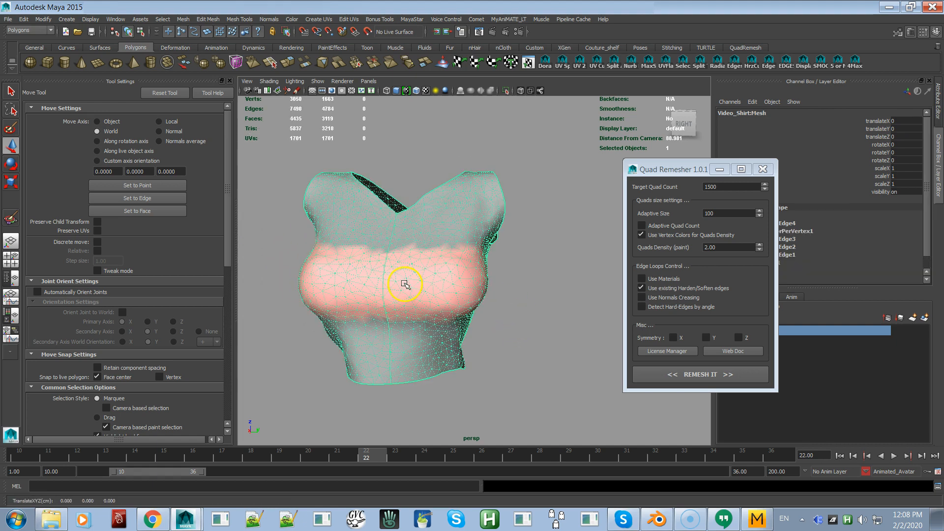
pyautogui.scroll(4, 423, 295)
pyautogui.keyDown('alt'); pyautogui.moveTo(424, 291); pyautogui.dragTo(470, 310, button='middle'); pyautogui.keyUp('alt')
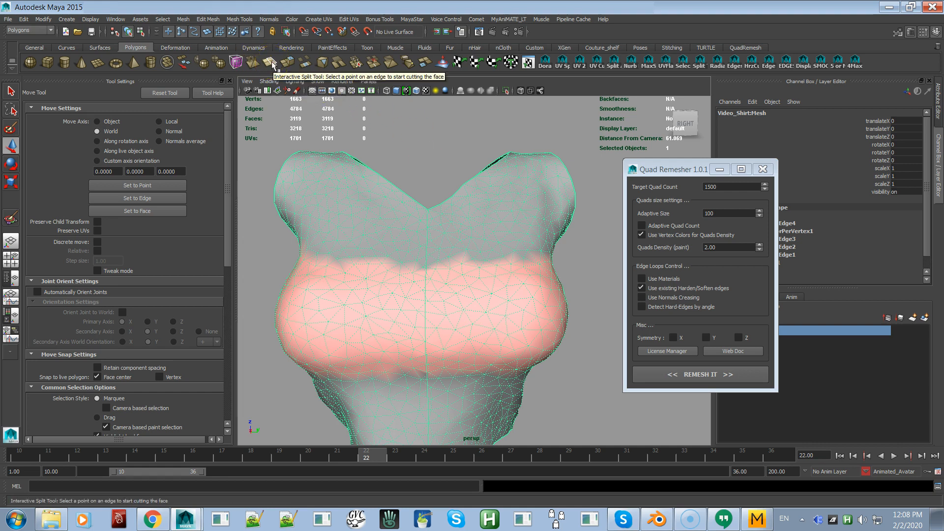
pyautogui.click(272, 64)
pyautogui.keyDown('alt'); pyautogui.moveTo(311, 249); pyautogui.dragTo(375, 252); pyautogui.keyUp('alt')
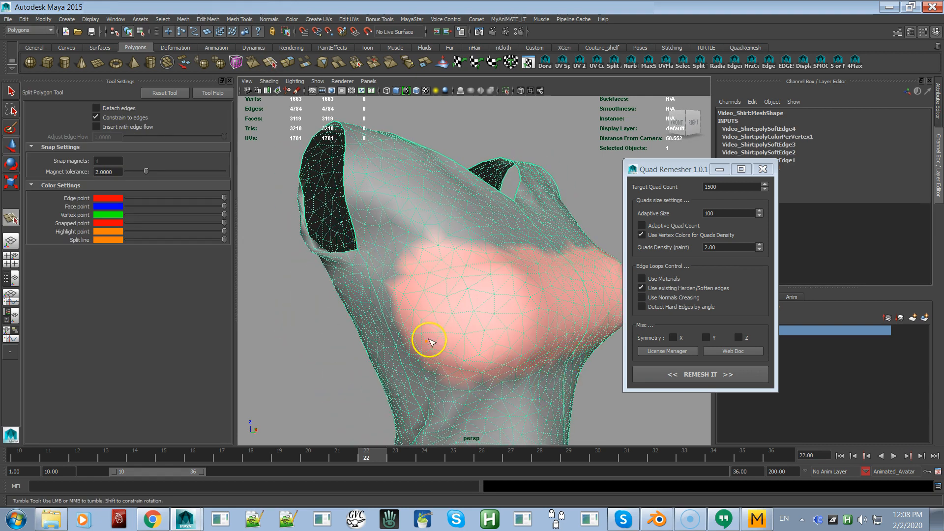
pyautogui.keyDown('alt'); pyautogui.moveTo(444, 303); pyautogui.dragTo(385, 317); pyautogui.keyUp('alt')
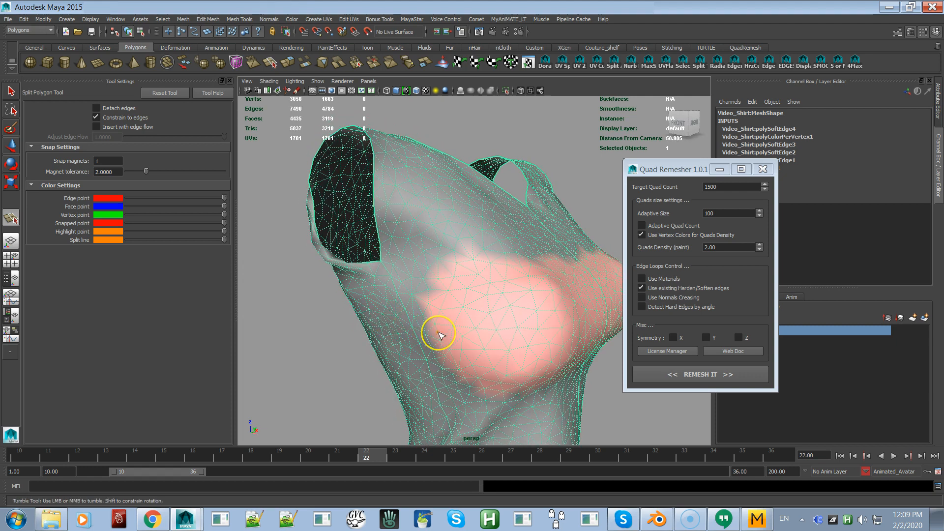
pyautogui.click(438, 304)
pyautogui.keyDown('alt'); pyautogui.moveTo(480, 272); pyautogui.dragTo(405, 276); pyautogui.keyUp('alt')
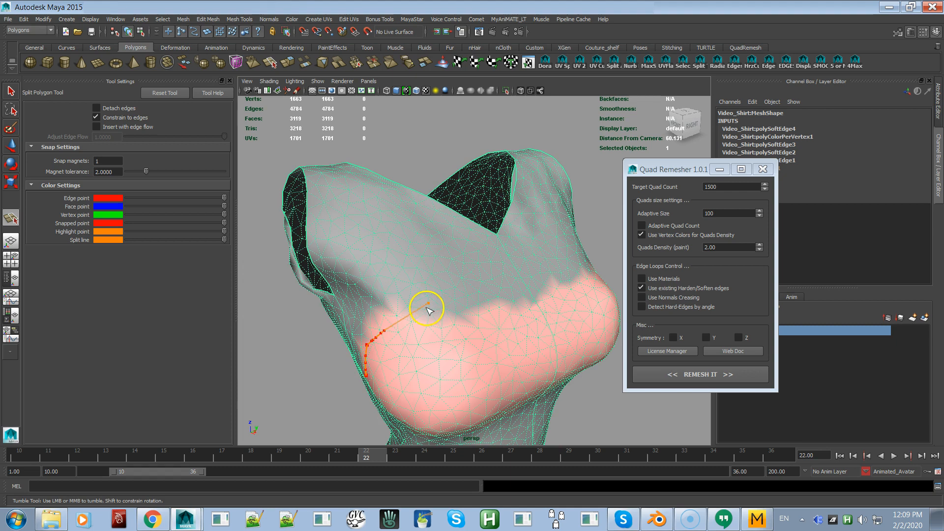
pyautogui.moveTo(431, 330); pyautogui.dragTo(498, 310)
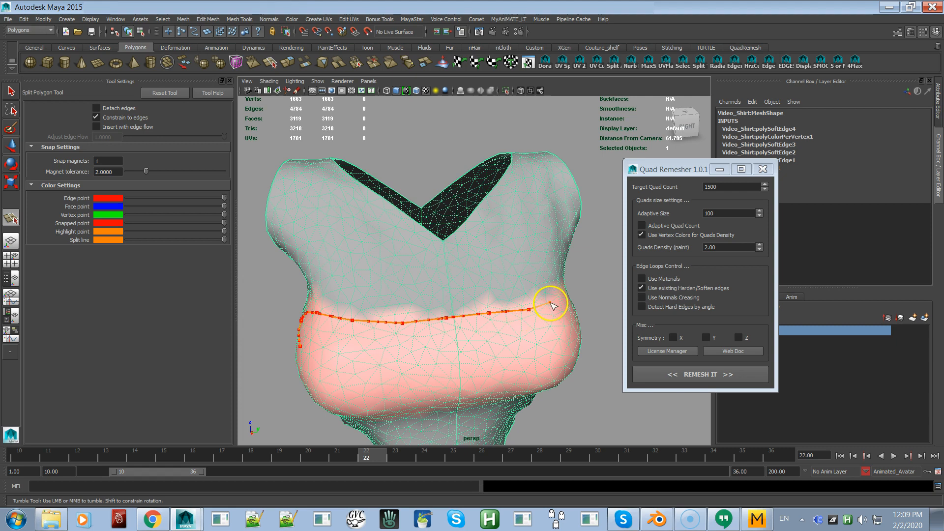
# Continue the split line around the other side and back along the band's lower edge to its start, and finish the split
pyautogui.keyDown('alt'); pyautogui.moveTo(547, 304); pyautogui.dragTo(455, 302); pyautogui.keyUp('alt')
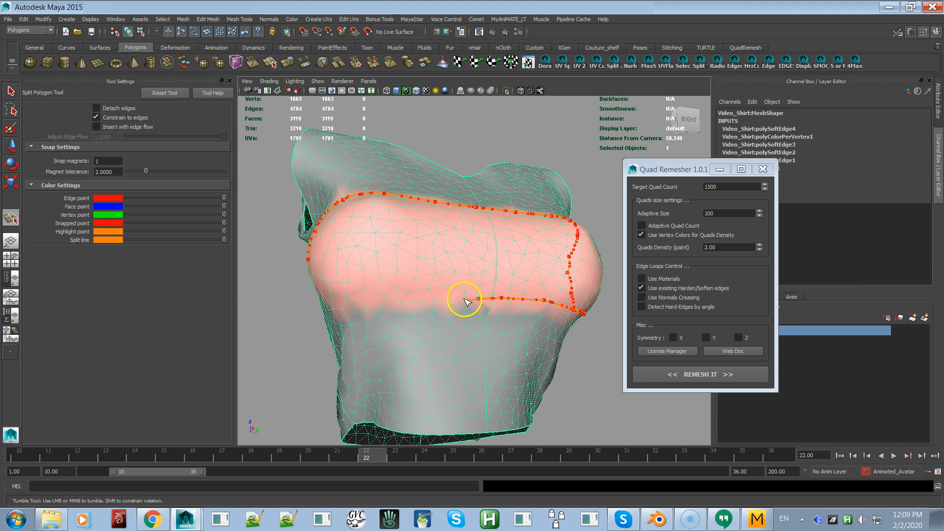
pyautogui.moveTo(465, 296); pyautogui.dragTo(423, 326)
pyautogui.moveTo(585, 287); pyautogui.dragTo(513, 264)
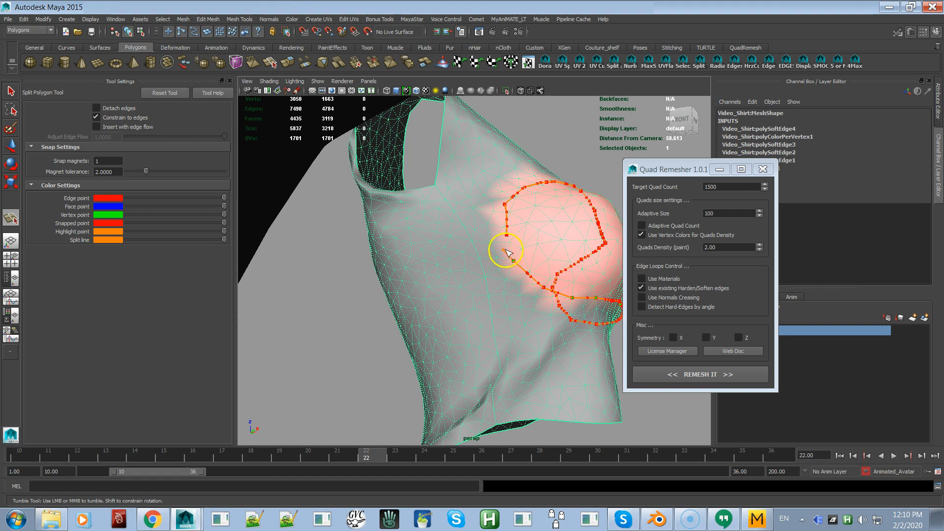
pyautogui.scroll(8, 511, 270)
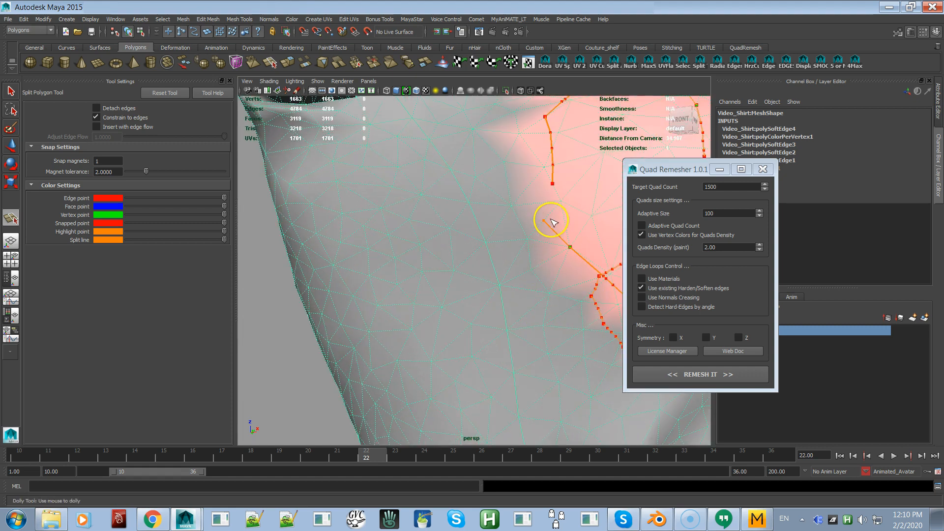
pyautogui.moveTo(554, 214); pyautogui.dragTo(559, 211)
pyautogui.press('w')
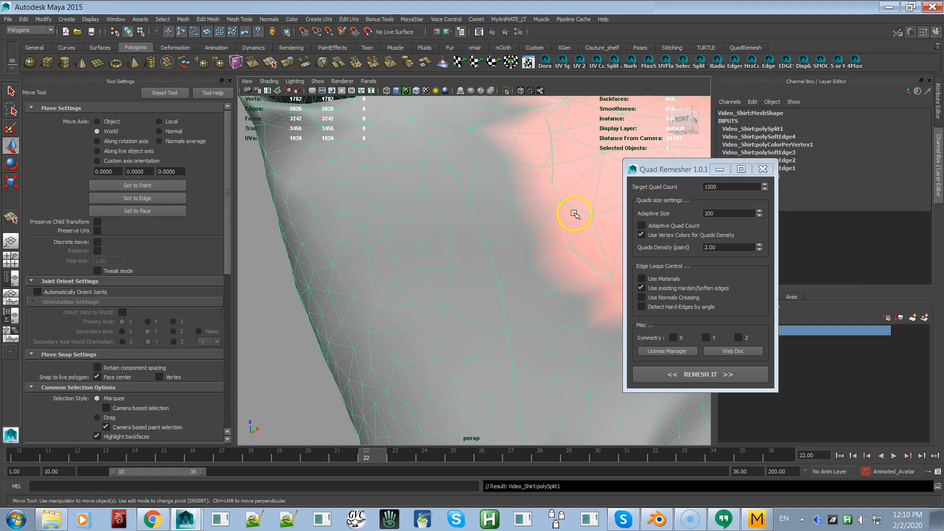
# Shift the split shirt about -2.58 units in X and -0.95 in Y, and select two edges of the new split line
pyautogui.moveTo(563, 257); pyautogui.dragTo(189, 261, button='middle')
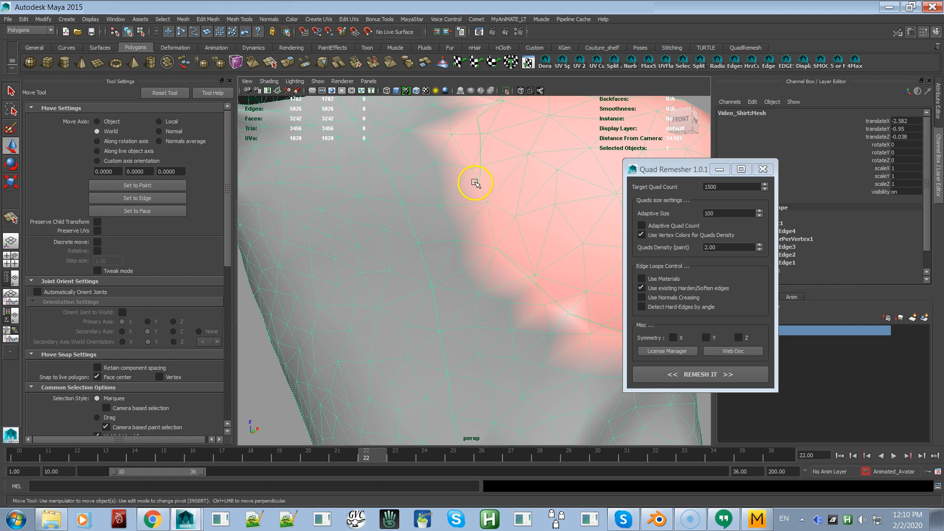
pyautogui.moveTo(491, 228); pyautogui.dragTo(483, 210, button='right')
pyautogui.click(481, 197)
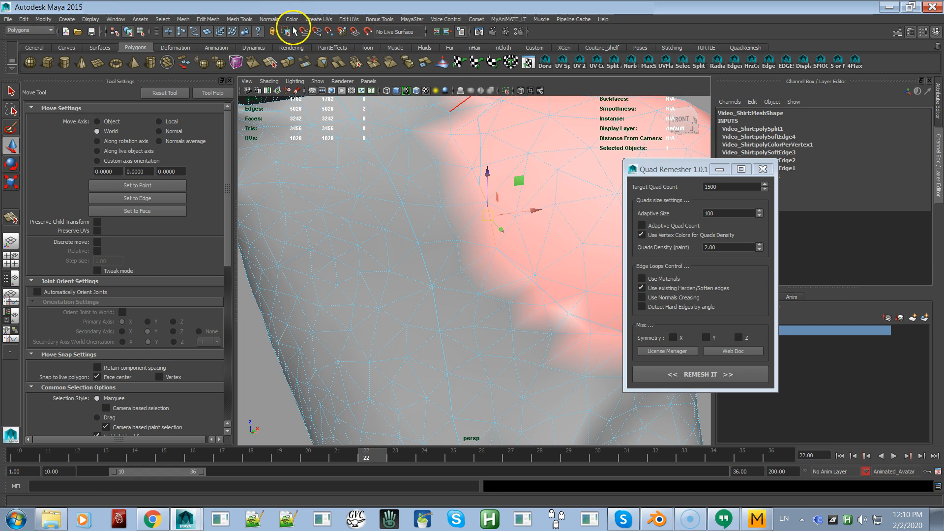
pyautogui.click(270, 20)
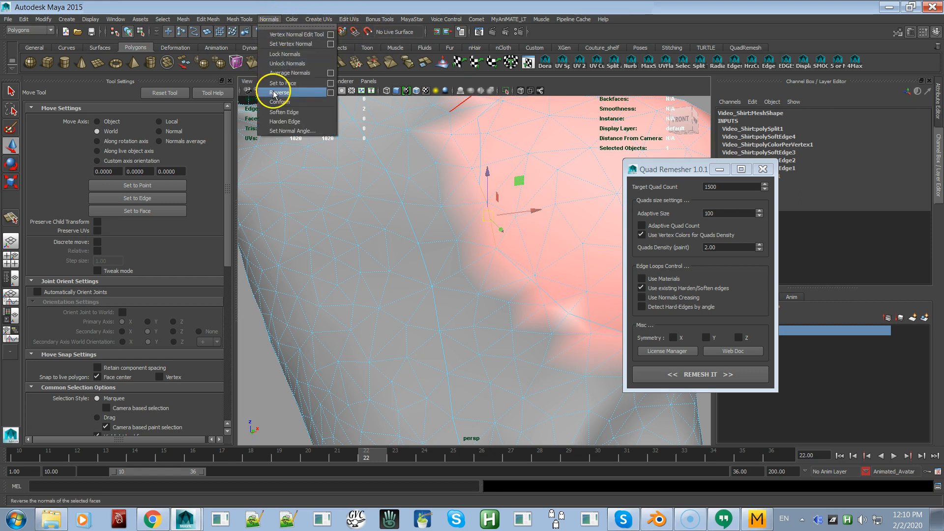
# Soften the two selected edges on the shirt beside the painted chest area
pyautogui.click(281, 113)
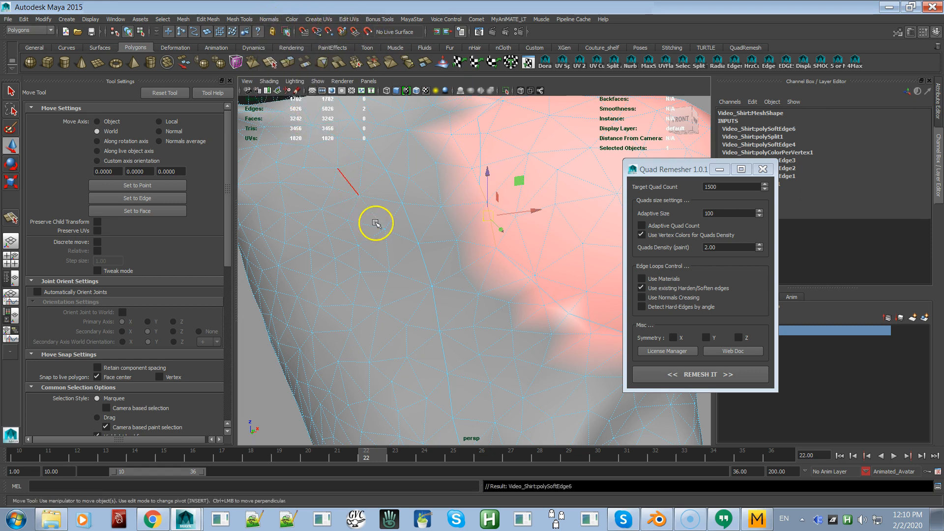
pyautogui.keyDown('alt'); pyautogui.moveTo(396, 223); pyautogui.dragTo(363, 181, button='right'); pyautogui.keyUp('alt')
pyautogui.click(313, 264)
pyautogui.keyDown('alt'); pyautogui.moveTo(442, 270); pyautogui.dragTo(356, 284); pyautogui.keyUp('alt')
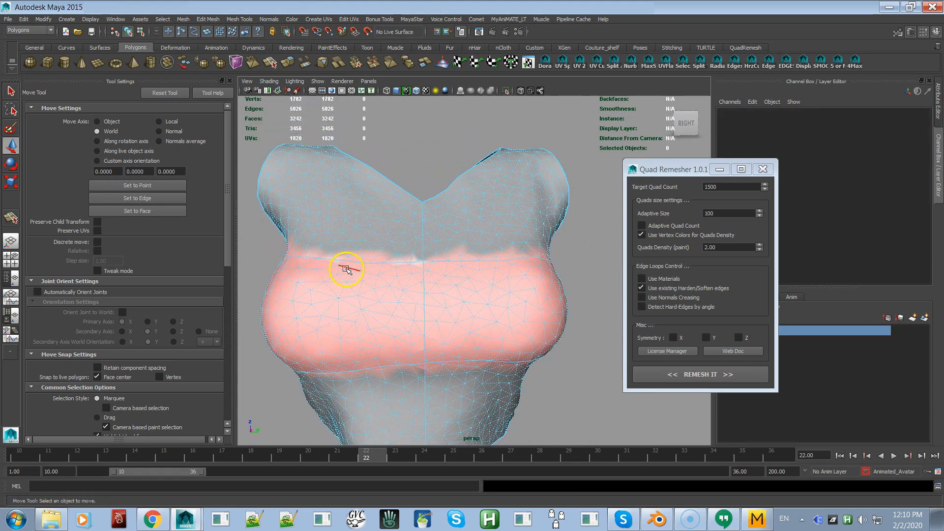
pyautogui.keyDown('alt'); pyautogui.moveTo(525, 257); pyautogui.dragTo(463, 216); pyautogui.keyUp('alt')
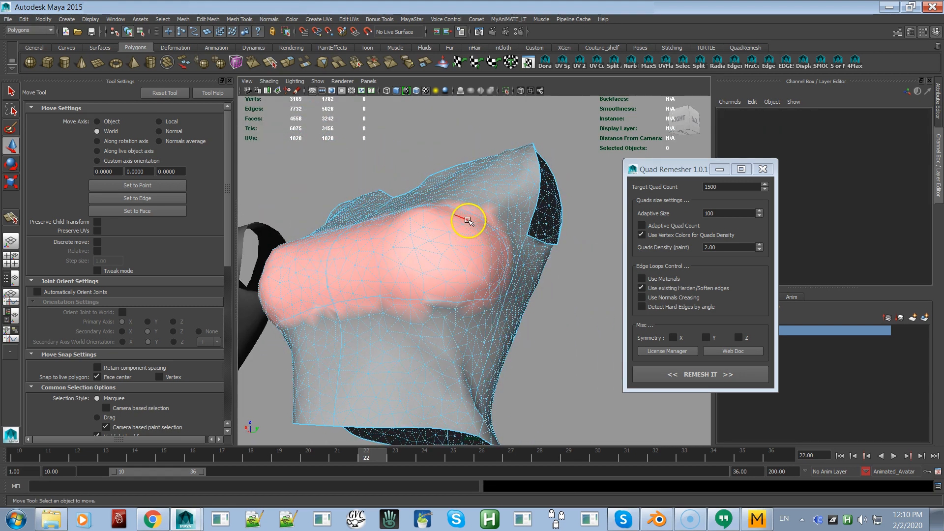
pyautogui.keyDown('alt'); pyautogui.moveTo(358, 290); pyautogui.dragTo(389, 291); pyautogui.keyUp('alt')
pyautogui.scroll(-2, 390, 290)
# Return the painted shirt to object mode, remesh it with the current Quad Remesher settings and inspect the new quad flow
pyautogui.rightClick(526, 244)
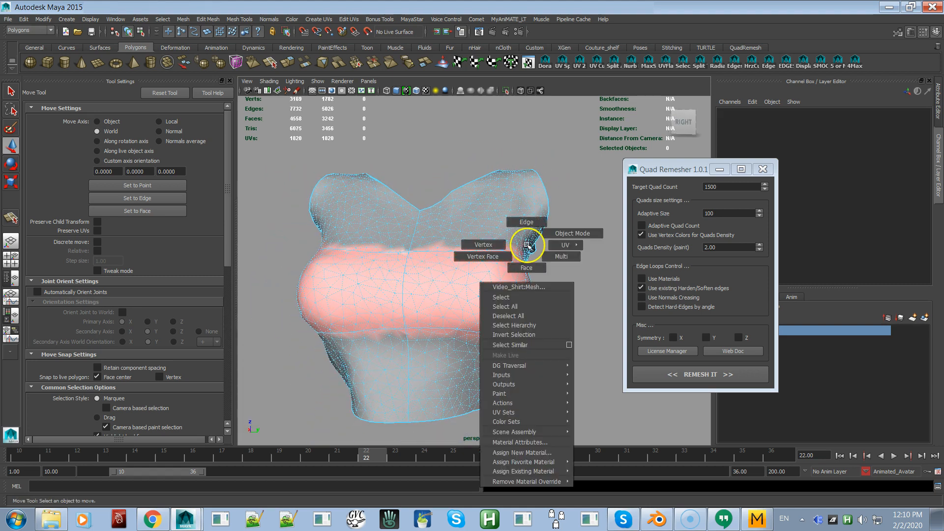
pyautogui.click(543, 235)
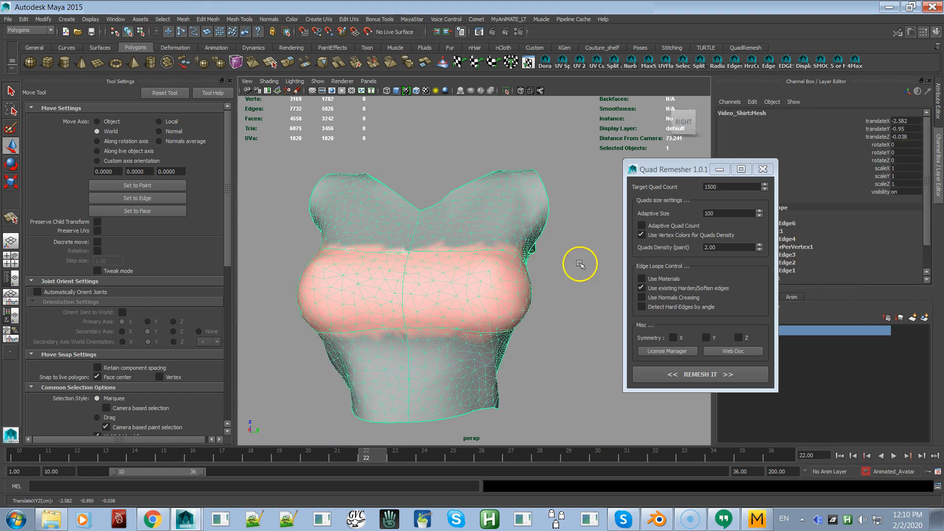
pyautogui.click(684, 375)
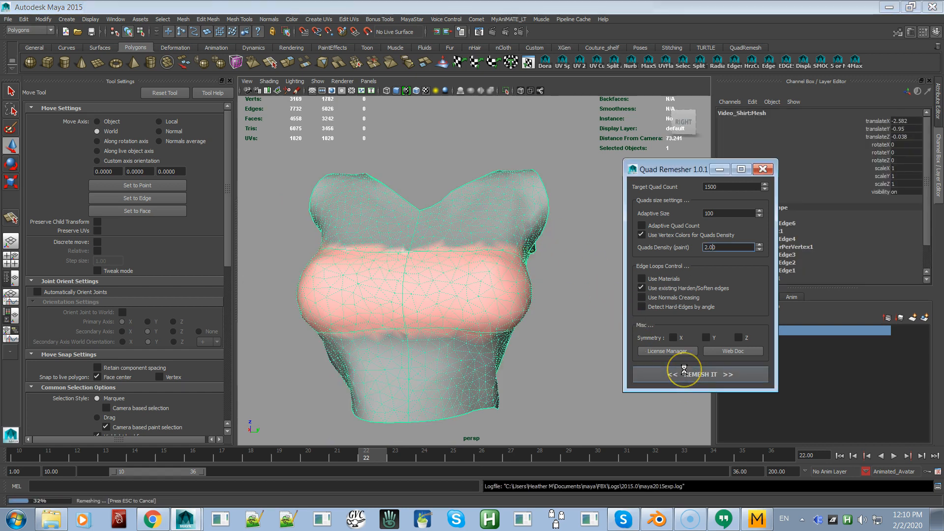
pyautogui.keyDown('alt'); pyautogui.moveTo(564, 339); pyautogui.dragTo(471, 303); pyautogui.keyUp('alt')
pyautogui.keyDown('alt'); pyautogui.moveTo(409, 317); pyautogui.dragTo(440, 303); pyautogui.keyUp('alt')
pyautogui.scroll(-3, 434, 290)
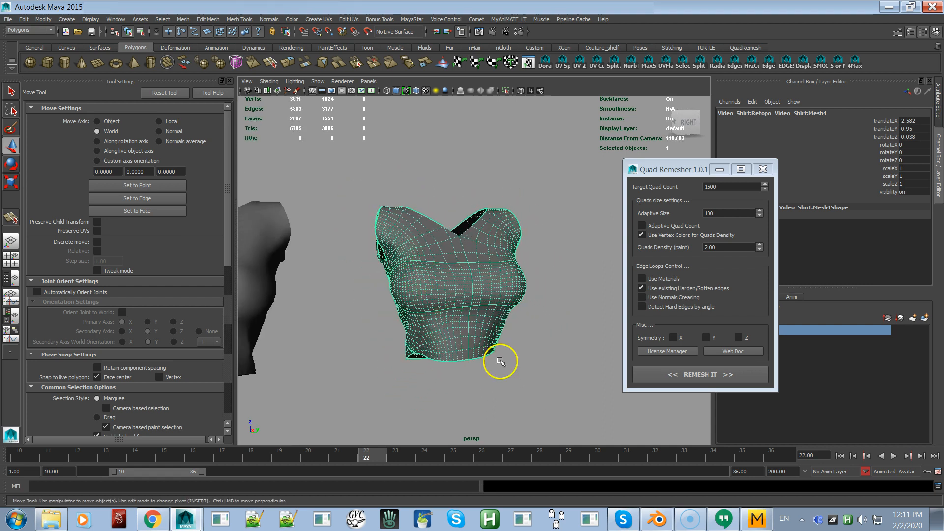
pyautogui.click(518, 375)
pyautogui.keyDown('alt'); pyautogui.moveTo(524, 364); pyautogui.dragTo(447, 382); pyautogui.keyUp('alt')
pyautogui.click(422, 362)
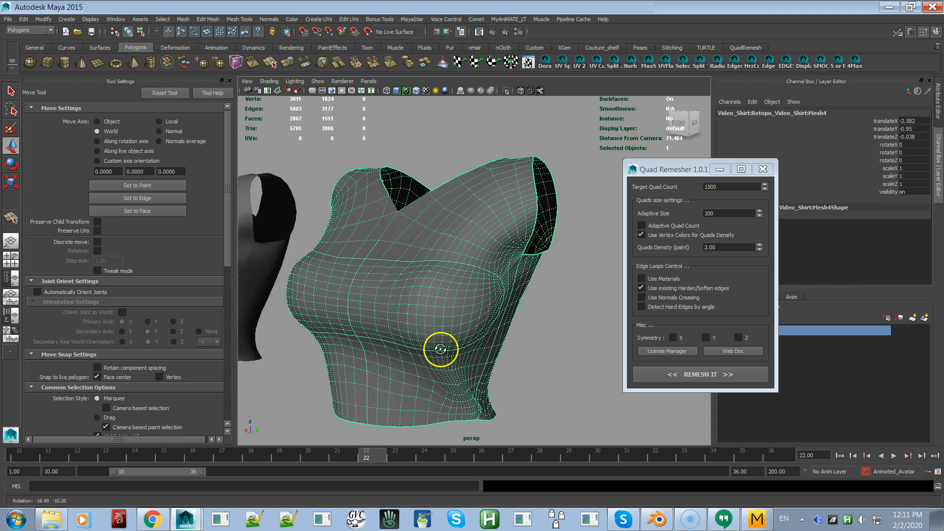
pyautogui.keyDown('alt'); pyautogui.moveTo(440, 349); pyautogui.dragTo(457, 344); pyautogui.keyUp('alt')
# Undo the hiding of the original vertex-painted shirt
pyautogui.hotkey('ctrl', 'z')
pyautogui.hotkey('ctrl', 'z')
pyautogui.hotkey('ctrl', 'z')
pyautogui.hotkey('ctrl', 'z')
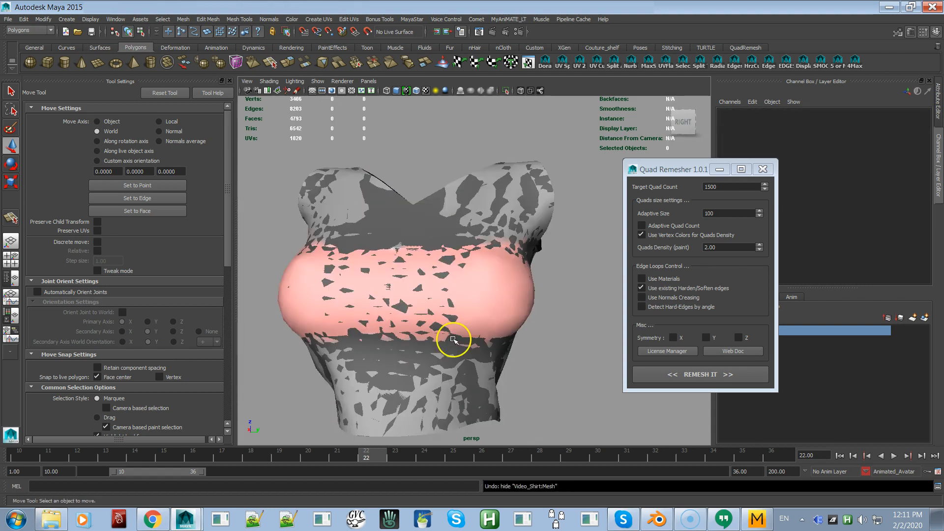
# Move the remeshed shirt copy along the Y axis, away from the painted original
pyautogui.click(418, 232)
pyautogui.keyDown('alt'); pyautogui.moveTo(450, 330); pyautogui.dragTo(354, 232, button='right'); pyautogui.keyUp('alt')
pyautogui.keyDown('alt'); pyautogui.moveTo(413, 308); pyautogui.dragTo(313, 180, button='right'); pyautogui.keyUp('alt')
pyautogui.keyDown('alt'); pyautogui.moveTo(313, 179); pyautogui.dragTo(349, 234); pyautogui.keyUp('alt')
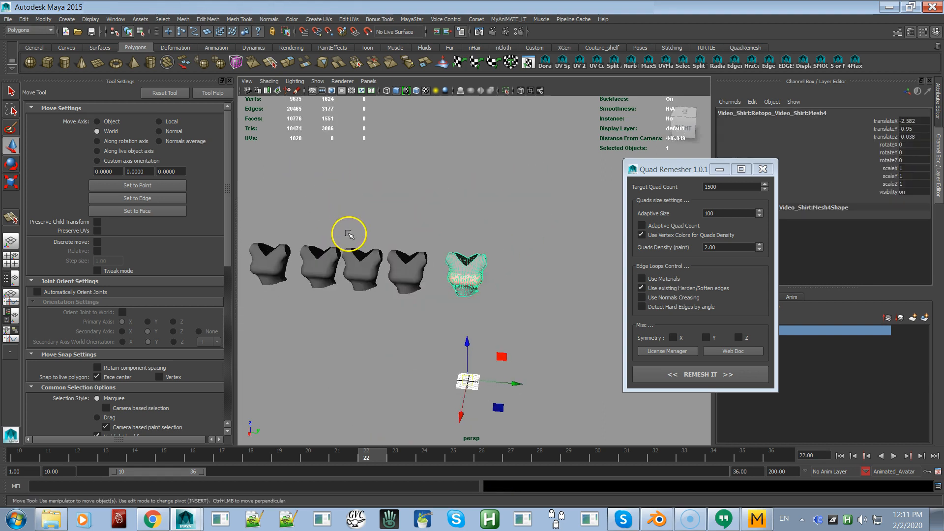
pyautogui.moveTo(518, 385); pyautogui.dragTo(632, 356)
# Cut a line of new edges on the painted shirt along the diagonal side fold down to the hem using the Split Polygon tool
pyautogui.keyDown('alt'); pyautogui.moveTo(453, 270); pyautogui.dragTo(696, 388, button='right'); pyautogui.keyUp('alt')
pyautogui.keyDown('alt'); pyautogui.moveTo(347, 357); pyautogui.dragTo(373, 320); pyautogui.keyUp('alt')
pyautogui.keyDown('alt'); pyautogui.moveTo(373, 320); pyautogui.dragTo(408, 320, button='right'); pyautogui.keyUp('alt')
pyautogui.click(409, 320)
pyautogui.keyDown('alt'); pyautogui.moveTo(406, 306); pyautogui.dragTo(362, 319); pyautogui.keyUp('alt')
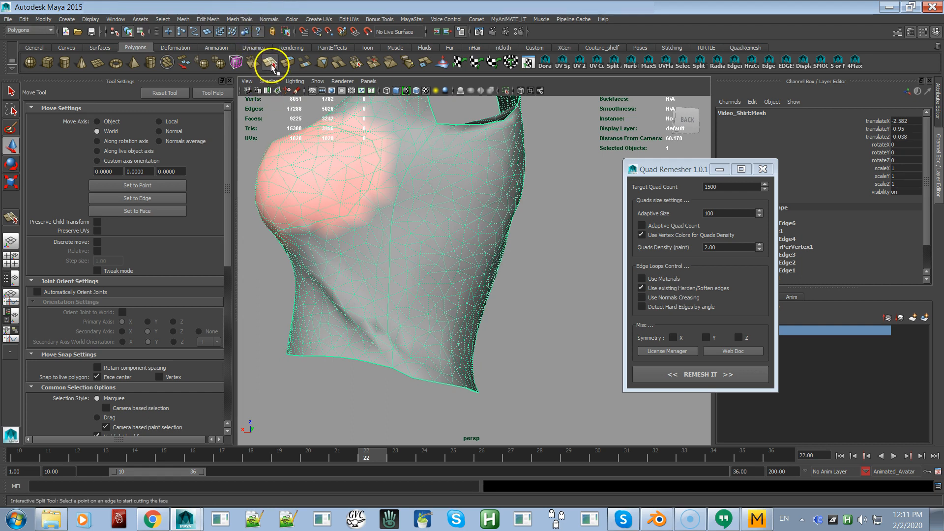
pyautogui.click(271, 64)
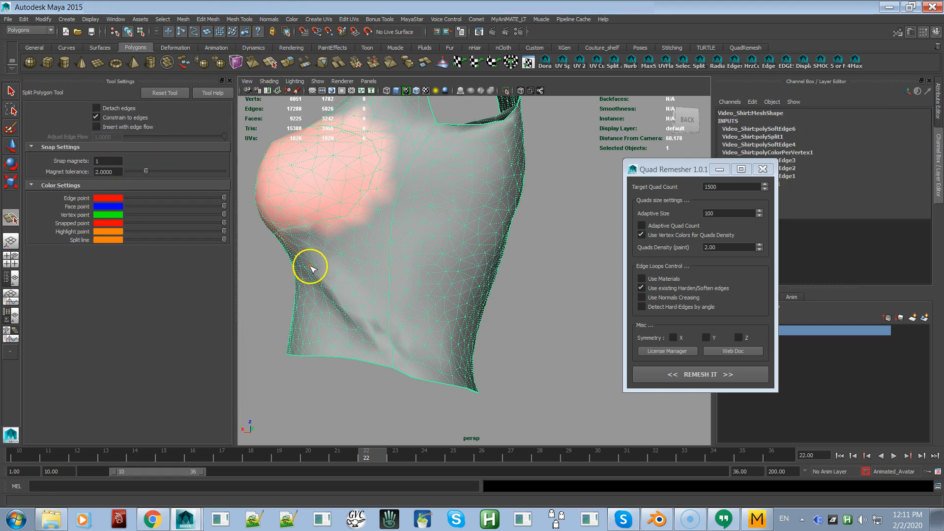
pyautogui.click(338, 295)
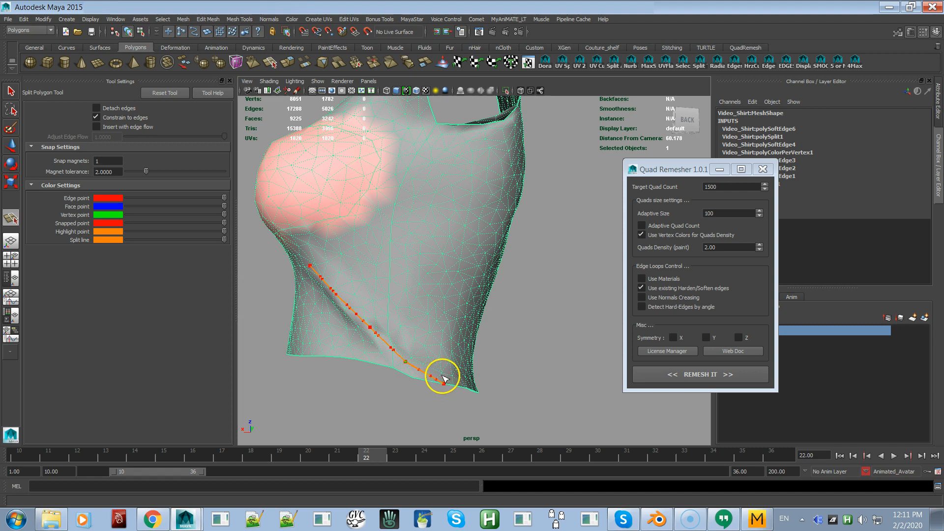
pyautogui.press('w')
# Remesh the shirt with the new fold cut and inspect the quad flow around the side fold and hem
pyautogui.keyDown('alt'); pyautogui.moveTo(406, 289); pyautogui.dragTo(396, 240); pyautogui.keyUp('alt')
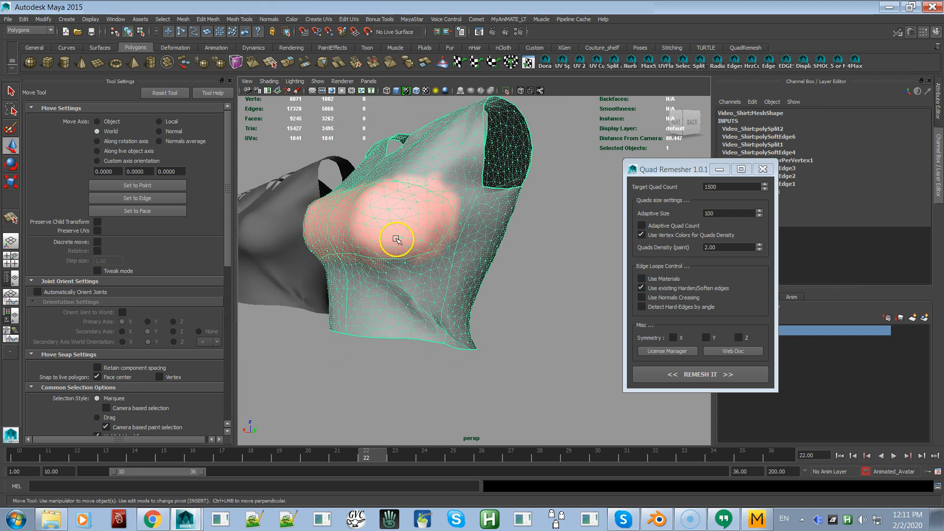
pyautogui.click(653, 381)
pyautogui.keyDown('alt'); pyautogui.moveTo(529, 342); pyautogui.dragTo(459, 331); pyautogui.keyUp('alt')
pyautogui.keyDown('alt'); pyautogui.moveTo(459, 330); pyautogui.dragTo(510, 373, button='right'); pyautogui.keyUp('alt')
pyautogui.keyDown('alt'); pyautogui.moveTo(511, 372); pyautogui.dragTo(464, 339); pyautogui.keyUp('alt')
pyautogui.keyDown('alt'); pyautogui.moveTo(464, 339); pyautogui.dragTo(481, 373, button='right'); pyautogui.keyUp('alt')
pyautogui.keyDown('alt'); pyautogui.moveTo(481, 373); pyautogui.dragTo(493, 357, button='middle'); pyautogui.keyUp('alt')
pyautogui.keyDown('alt'); pyautogui.moveTo(493, 357); pyautogui.dragTo(500, 337); pyautogui.keyUp('alt')
pyautogui.keyDown('alt'); pyautogui.moveTo(499, 337); pyautogui.dragTo(497, 375, button='right'); pyautogui.keyUp('alt')
pyautogui.moveTo(458, 375)
pyautogui.keyDown('alt'); pyautogui.mouseDown()
pyautogui.moveTo(486, 381)
pyautogui.moveTo(466, 373)
pyautogui.mouseUp(); pyautogui.keyUp('alt')
pyautogui.keyDown('alt'); pyautogui.moveTo(465, 373); pyautogui.dragTo(458, 359, button='right'); pyautogui.keyUp('alt')
pyautogui.keyDown('alt'); pyautogui.moveTo(458, 359); pyautogui.dragTo(443, 362); pyautogui.keyUp('alt')
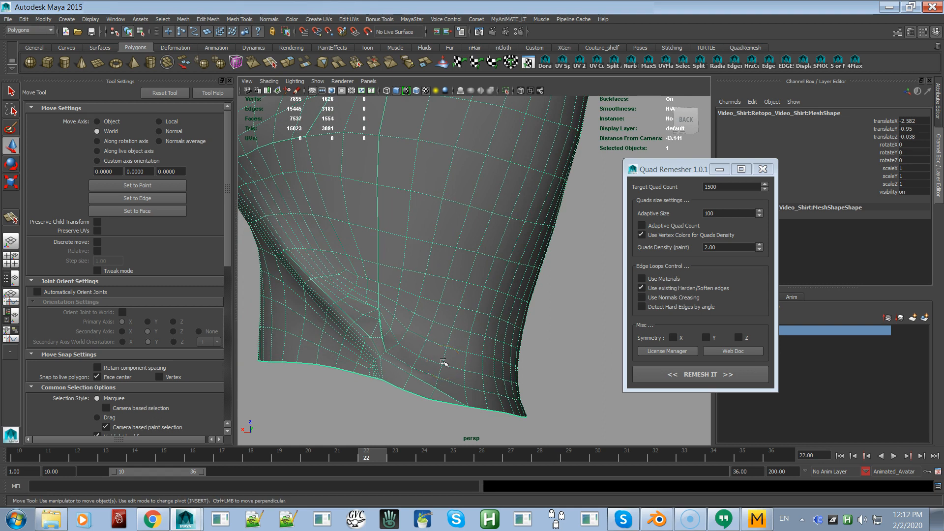
# Restore the painted original by undoing its hiding, hide the remeshed copy and reselect the original shirt
pyautogui.hotkey('ctrl', 'z')
pyautogui.hotkey('ctrl', 'z')
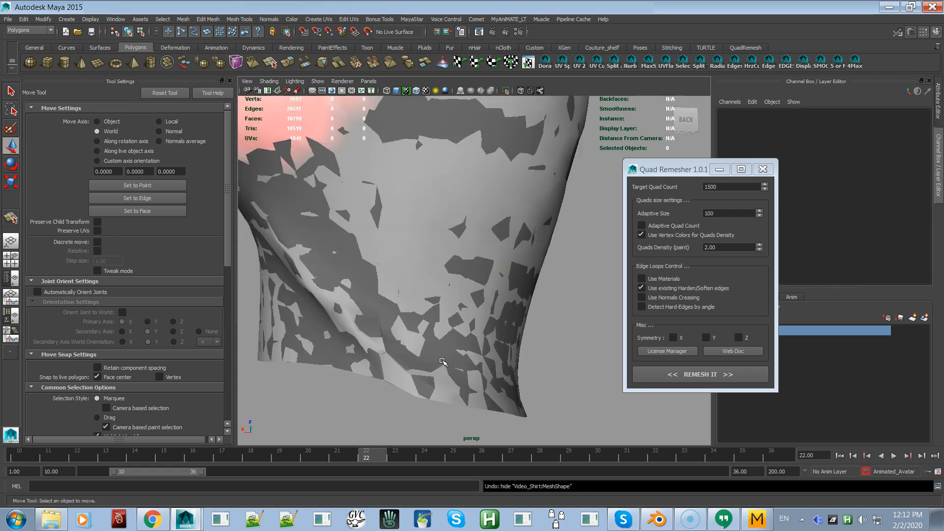
pyautogui.click(442, 361)
pyautogui.hotkey('ctrl', 'h')
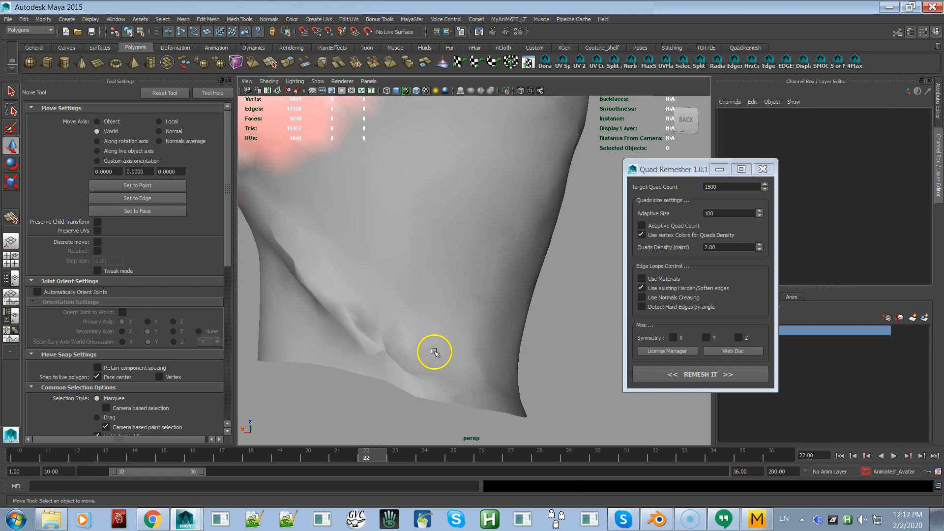
pyautogui.click(432, 350)
pyautogui.keyDown('alt'); pyautogui.moveTo(426, 351); pyautogui.dragTo(415, 331); pyautogui.keyUp('alt')
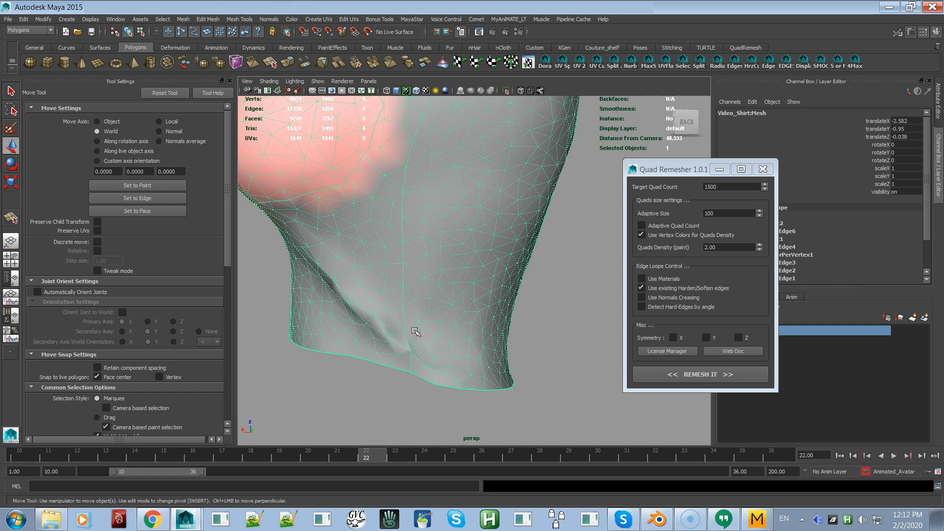
# Soften the vertical side-seam edges between the diagonal fold cut and the hem
pyautogui.click(408, 343)
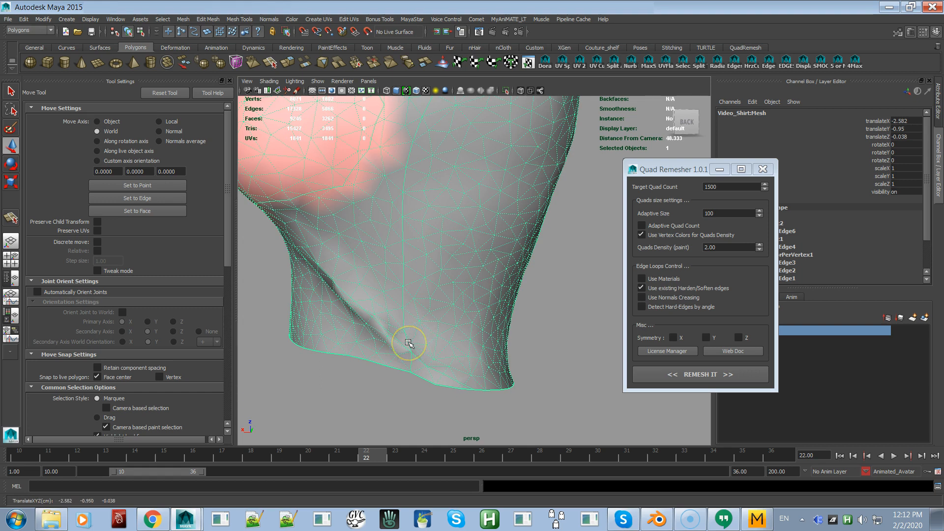
pyautogui.moveTo(408, 342); pyautogui.dragTo(399, 264, button='right')
pyautogui.click(410, 343)
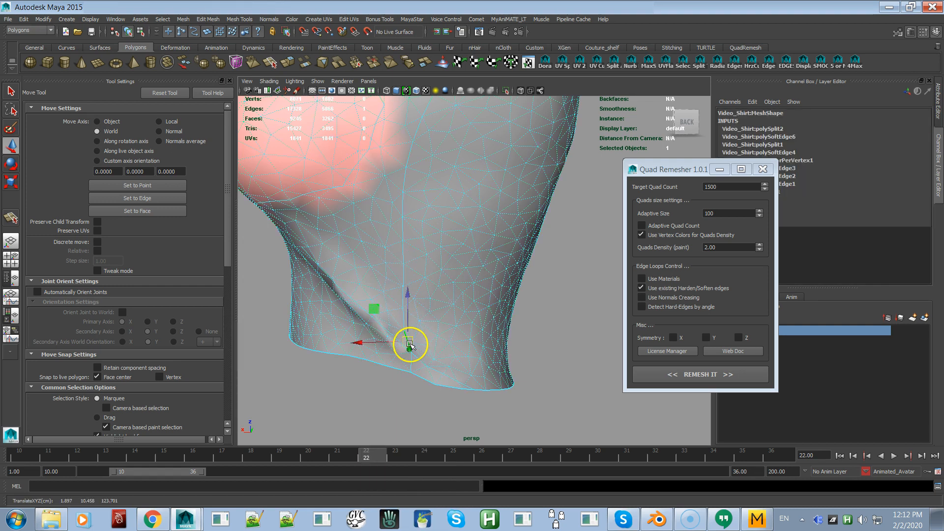
pyautogui.click(413, 363)
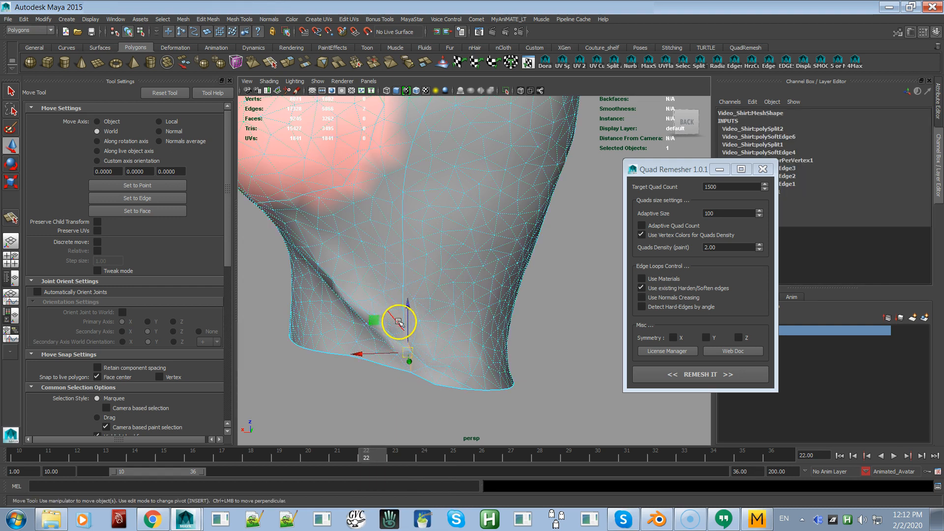
pyautogui.moveTo(401, 320); pyautogui.dragTo(399, 308)
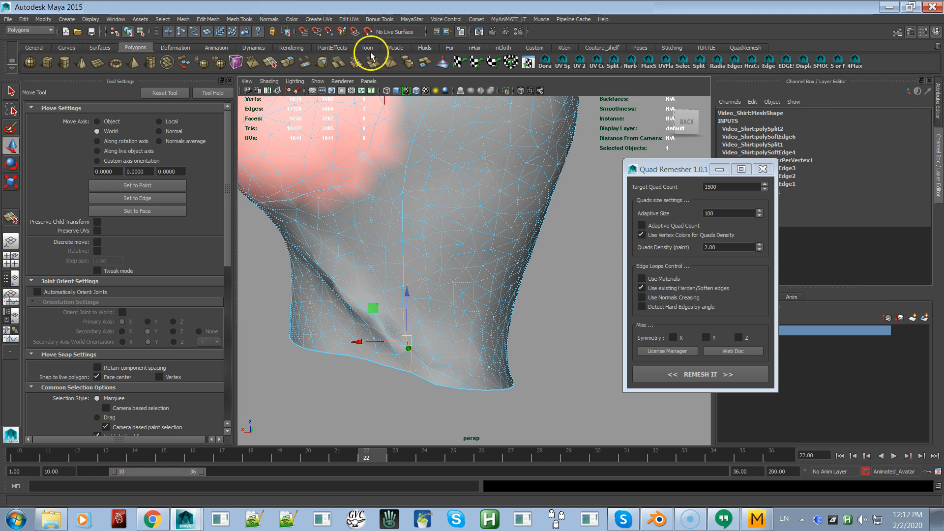
pyautogui.click(269, 19)
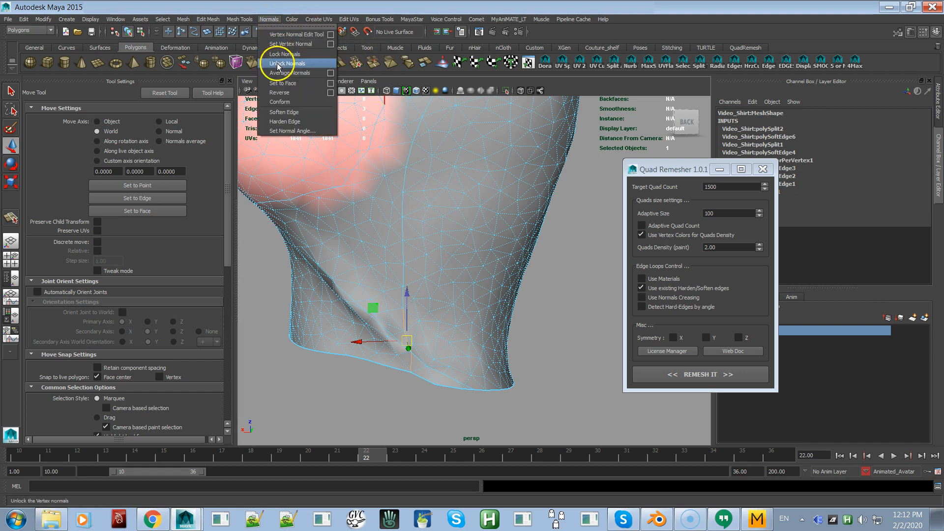
pyautogui.click(283, 113)
# Remesh the painted shirt with the shortened side seam and inspect the quad flow along the fold
pyautogui.moveTo(439, 219); pyautogui.dragTo(478, 212, button='right')
pyautogui.click(500, 237)
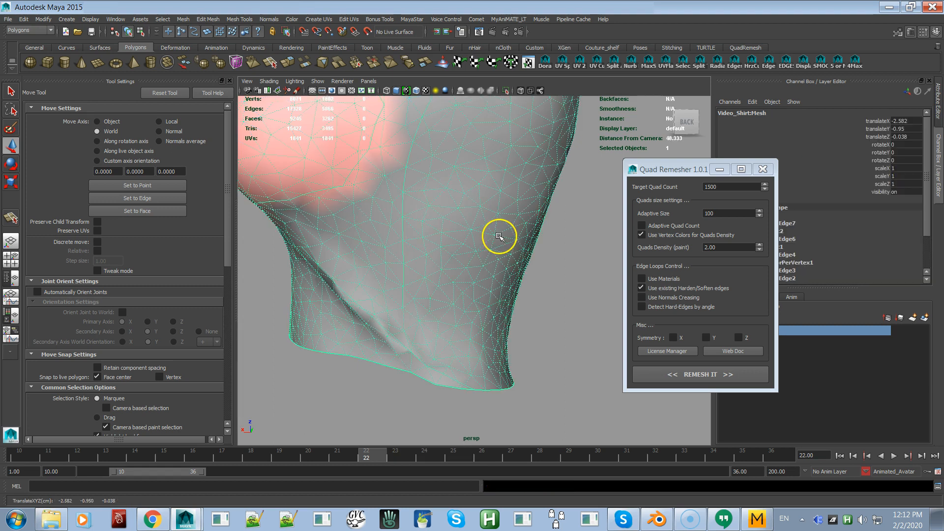
pyautogui.click(723, 376)
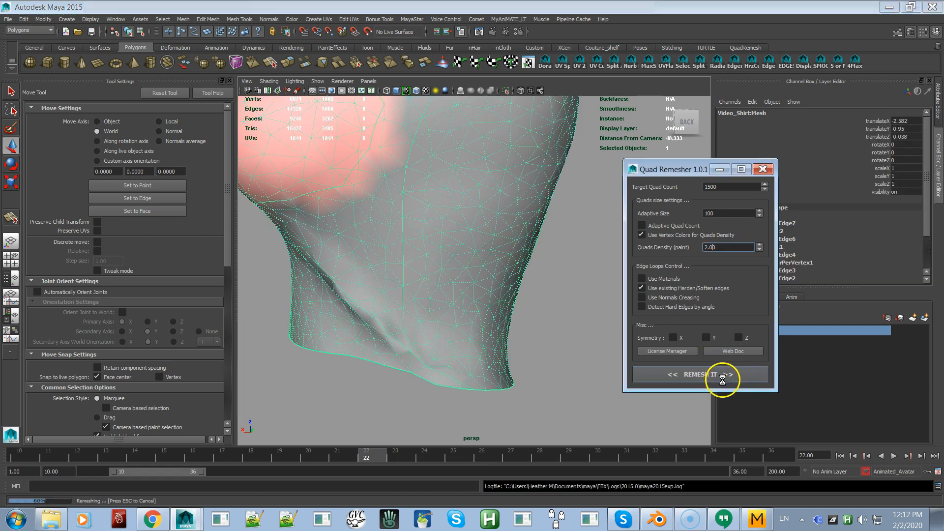
pyautogui.moveTo(481, 332)
pyautogui.keyDown('alt'); pyautogui.mouseDown()
pyautogui.moveTo(472, 339)
pyautogui.moveTo(481, 331)
pyautogui.mouseUp(); pyautogui.keyUp('alt')
pyautogui.keyDown('alt'); pyautogui.moveTo(481, 330); pyautogui.dragTo(516, 323, button='right'); pyautogui.keyUp('alt')
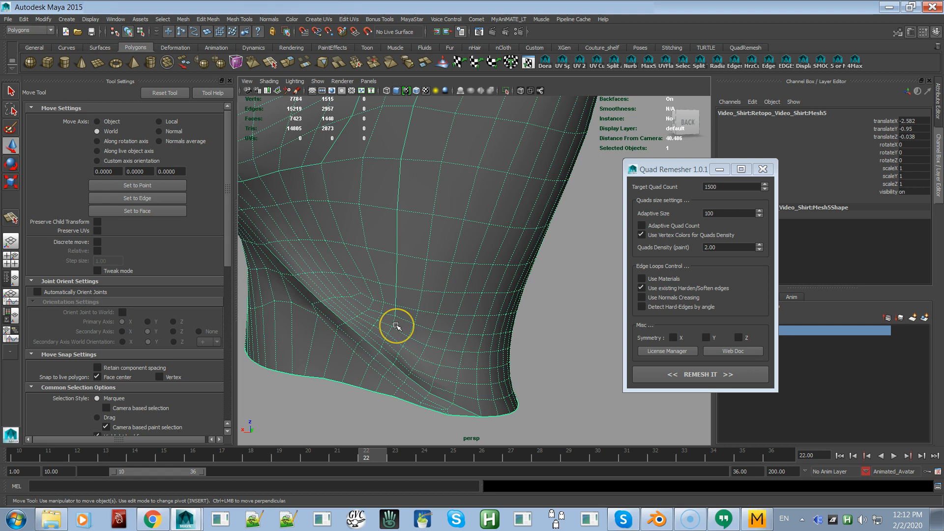
pyautogui.moveTo(396, 325)
pyautogui.keyDown('alt'); pyautogui.mouseDown()
pyautogui.moveTo(406, 320)
pyautogui.moveTo(368, 278)
pyautogui.moveTo(384, 282)
pyautogui.moveTo(369, 289)
pyautogui.moveTo(381, 299)
pyautogui.moveTo(361, 285)
pyautogui.moveTo(402, 310)
pyautogui.mouseUp(); pyautogui.keyUp('alt')
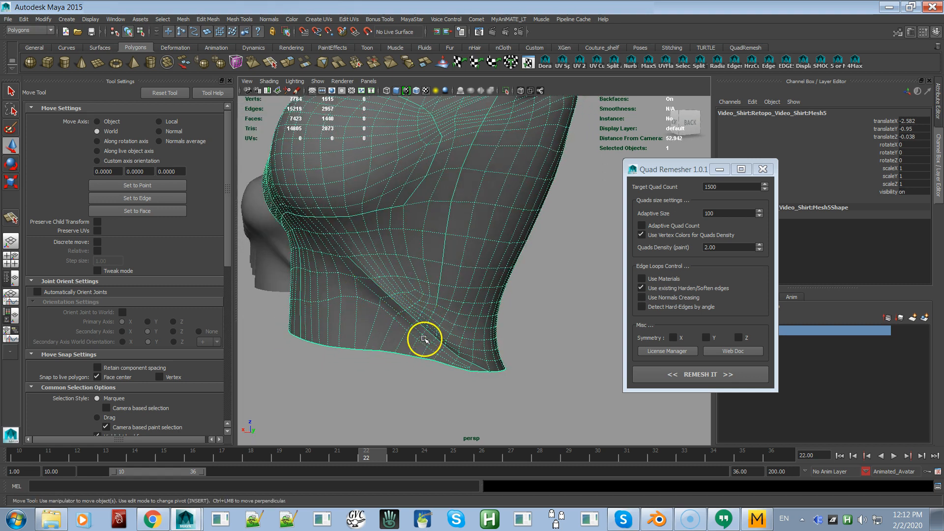
pyautogui.keyDown('alt'); pyautogui.moveTo(434, 353); pyautogui.dragTo(408, 264, button='right'); pyautogui.keyUp('alt')
pyautogui.moveTo(408, 264)
pyautogui.keyDown('alt'); pyautogui.mouseDown()
pyautogui.moveTo(404, 274)
pyautogui.moveTo(436, 277)
pyautogui.moveTo(422, 262)
pyautogui.mouseUp(); pyautogui.keyUp('alt')
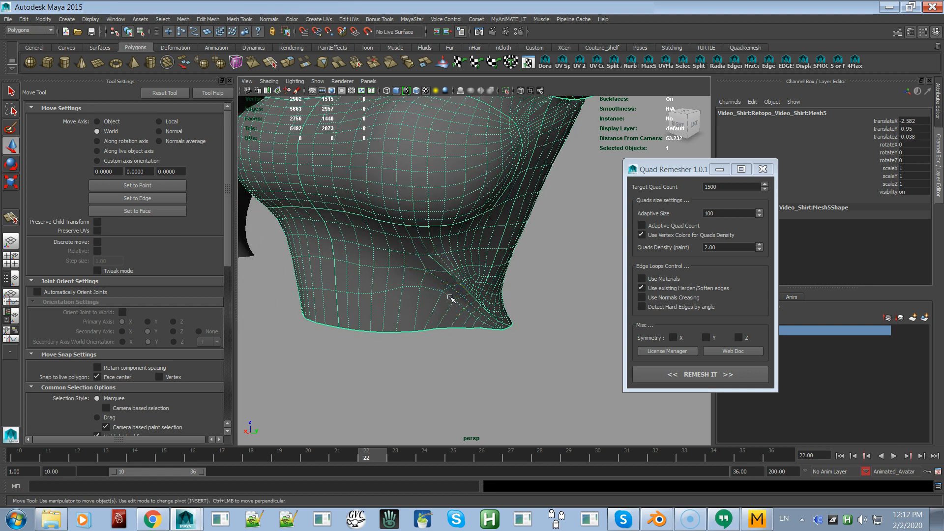
# Undo the latest remesh's hiding of the painted shirt
pyautogui.hotkey('ctrl', 'z')
pyautogui.hotkey('ctrl', 'z')
pyautogui.hotkey('ctrl', 'z')
pyautogui.hotkey('ctrl', 'z')
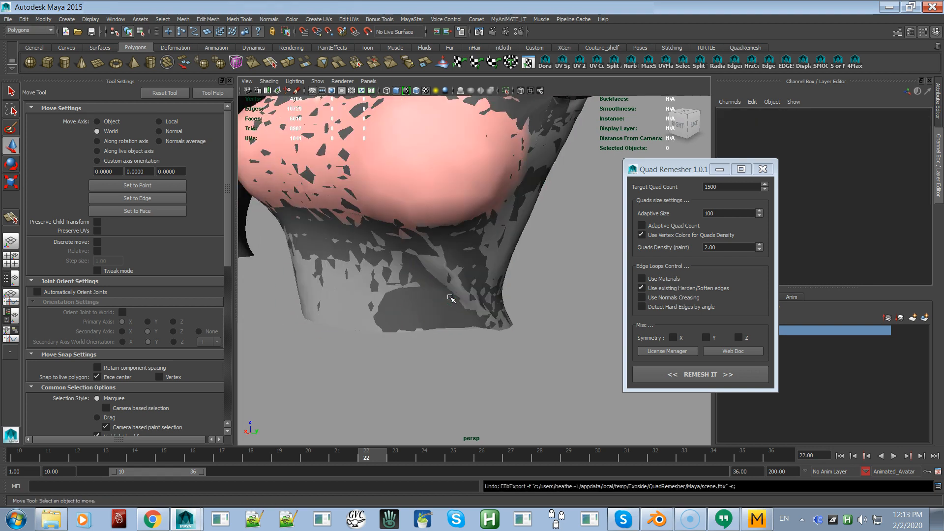
# Undo the remaining remesh operations, the accidental move of the painted shirt and its selection
pyautogui.click(426, 302)
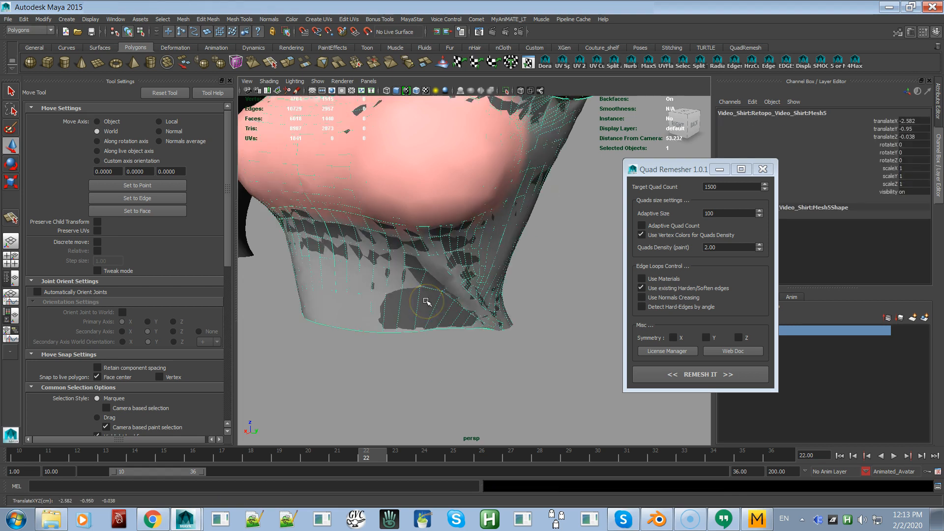
pyautogui.hotkey('ctrl', 'z')
pyautogui.hotkey('ctrl', 'z')
pyautogui.hotkey('ctrl', 'z')
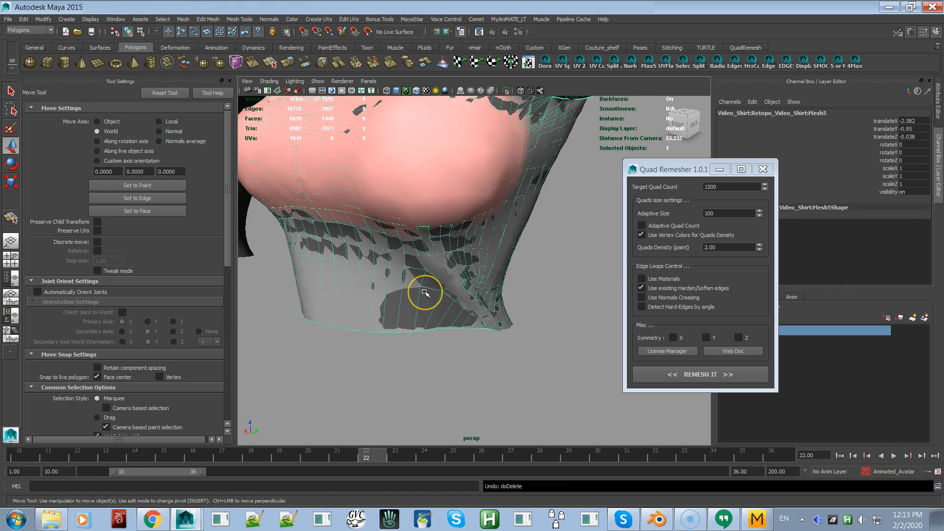
pyautogui.hotkey('ctrl', 'z')
pyautogui.hotkey('ctrl', 'z')
pyautogui.hotkey('ctrl', 'z')
pyautogui.hotkey('ctrl', 'z')
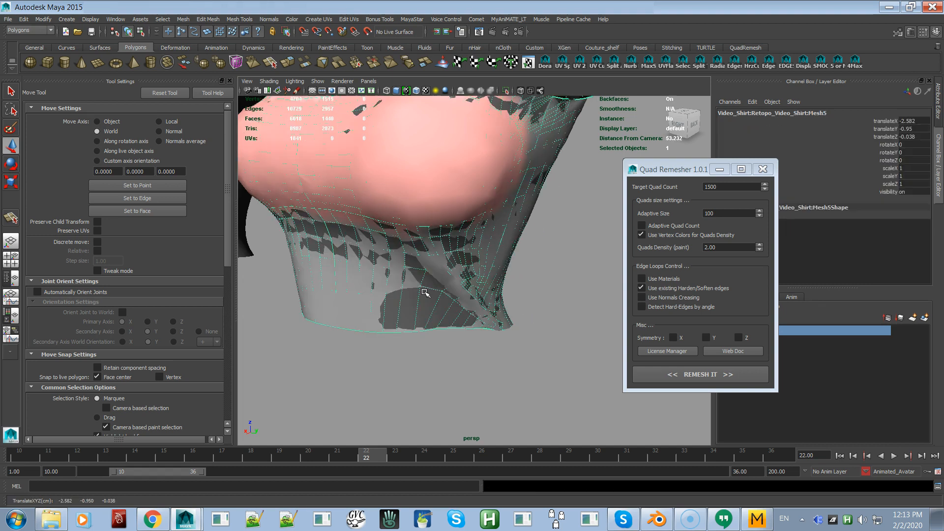
pyautogui.hotkey('ctrl', 'z')
pyautogui.hotkey('ctrl', 'z')
pyautogui.hotkey('ctrl', 'z')
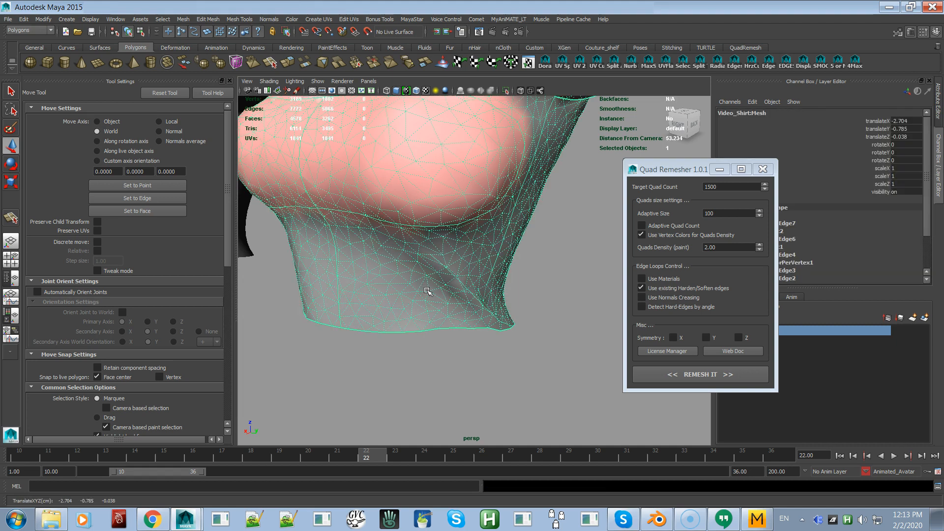
pyautogui.hotkey('ctrl', 'z')
pyautogui.scroll(2, 432, 319)
pyautogui.keyDown('alt'); pyautogui.moveTo(434, 323); pyautogui.dragTo(415, 309); pyautogui.keyUp('alt')
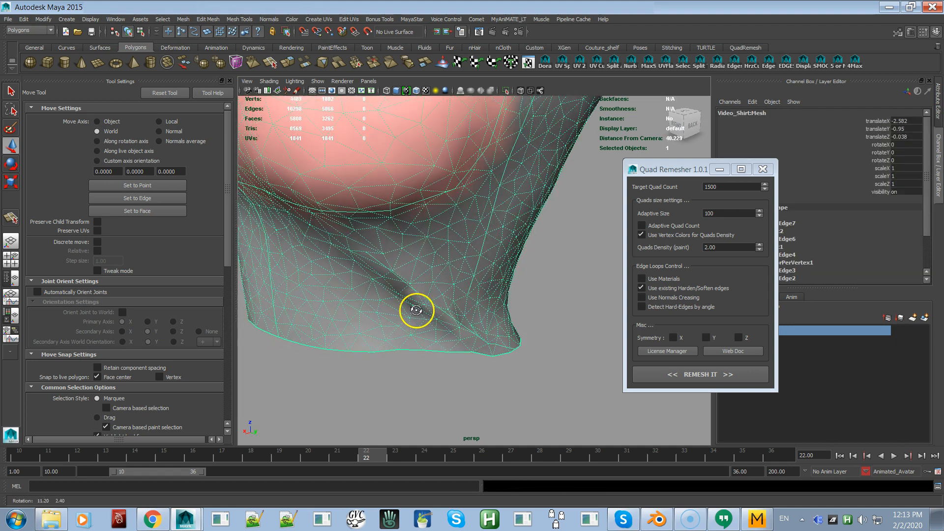
pyautogui.rightClick(410, 284)
pyautogui.hotkey('ctrl', 'z')
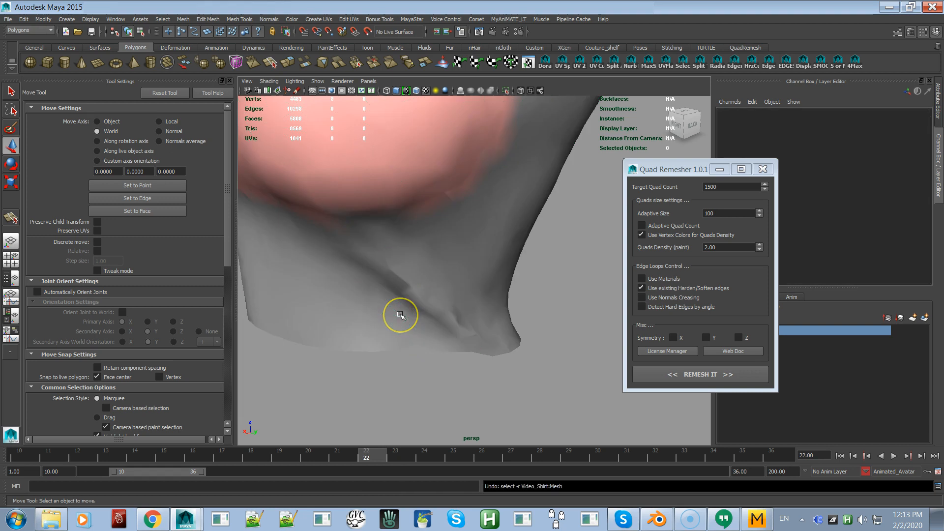
# Undo the last side-seam edge softening, delete the remeshed shirt overlapping the painted one, and select the painted shirt
pyautogui.hotkey('ctrl', 'z')
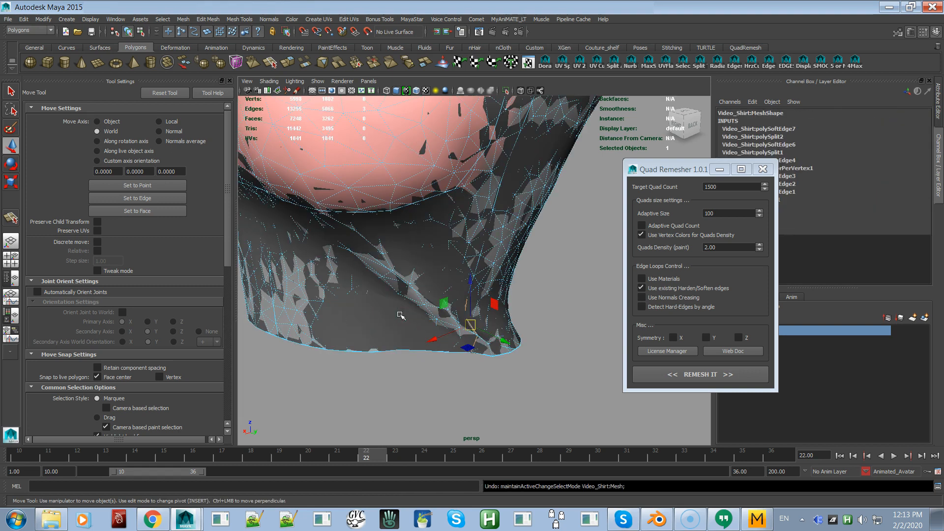
pyautogui.click(401, 310)
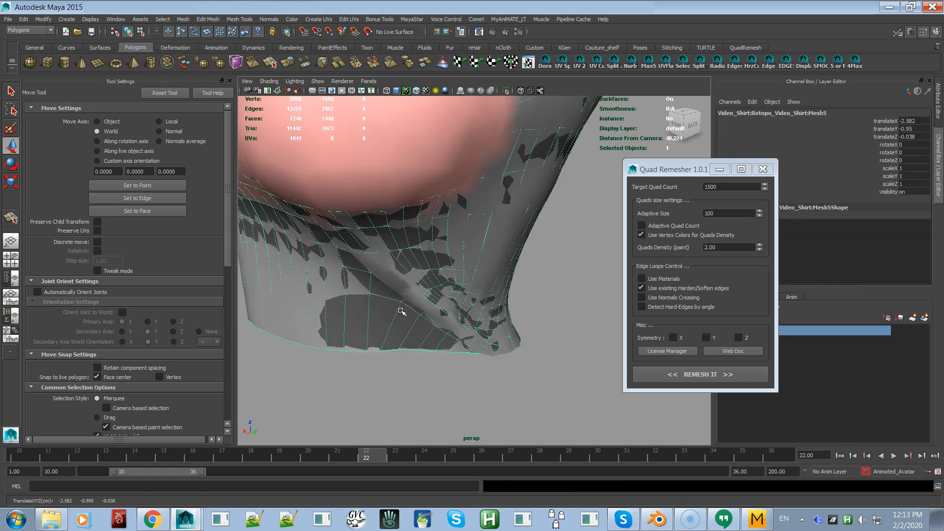
pyautogui.press('Delete')
pyautogui.click(401, 311)
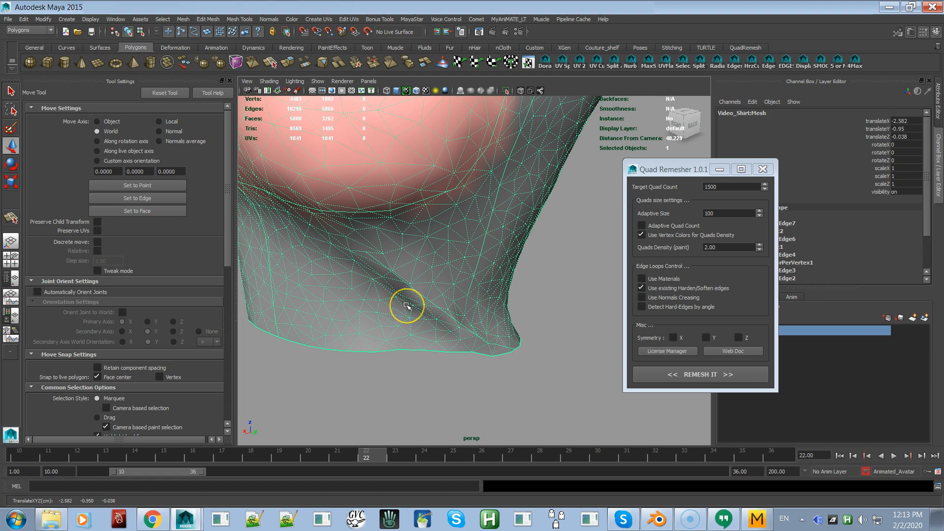
pyautogui.hotkey('ctrl', 'z')
pyautogui.hotkey('ctrl', 'z')
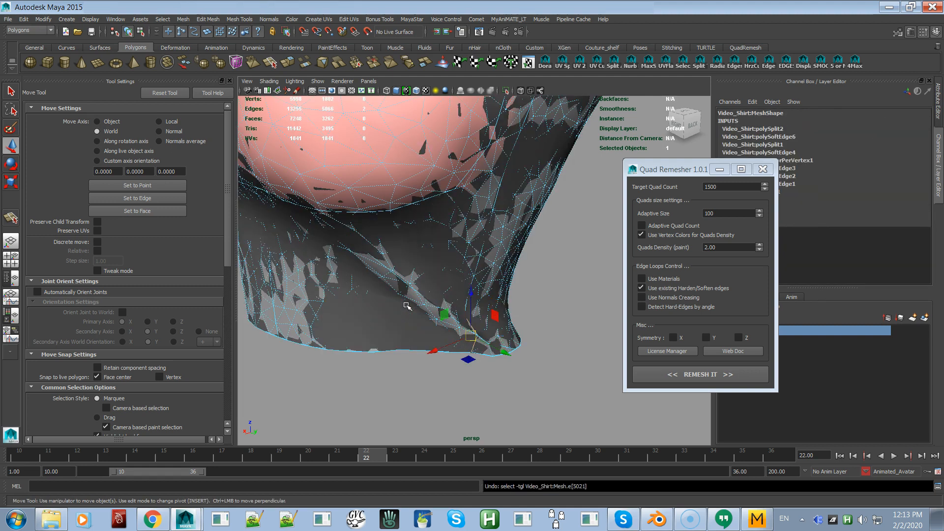
pyautogui.click(407, 306)
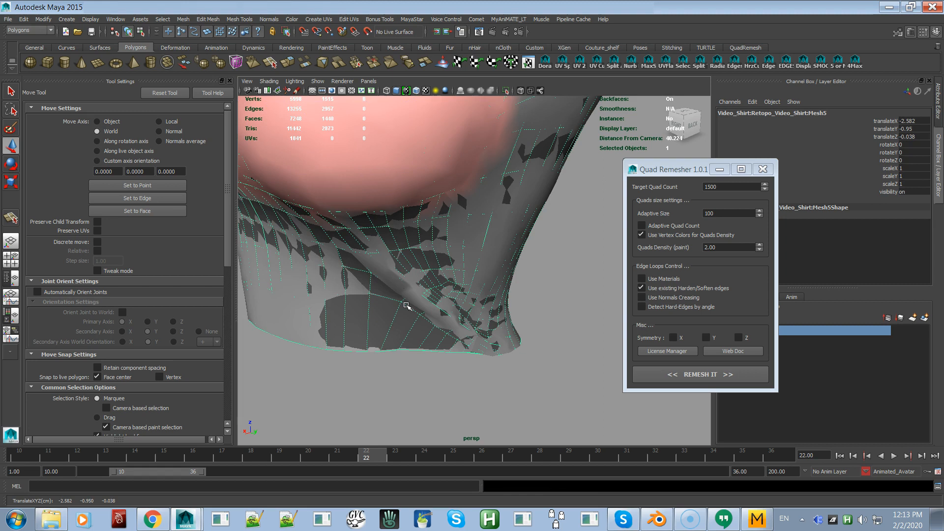
pyautogui.press('Delete')
pyautogui.click(426, 304)
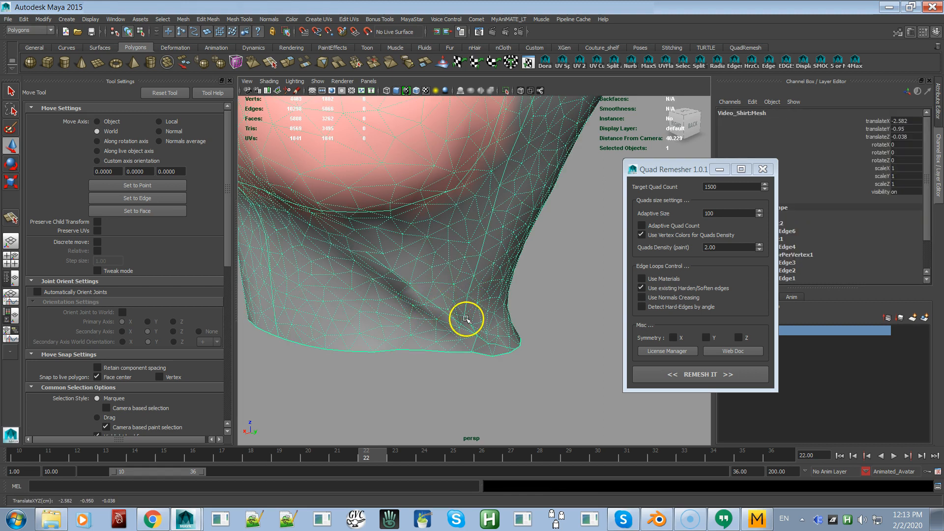
# Soften the contiguous edges of the diagonal fold cut running from the side seam down to the hem
pyautogui.keyDown('alt'); pyautogui.moveTo(462, 331); pyautogui.dragTo(454, 364); pyautogui.keyUp('alt')
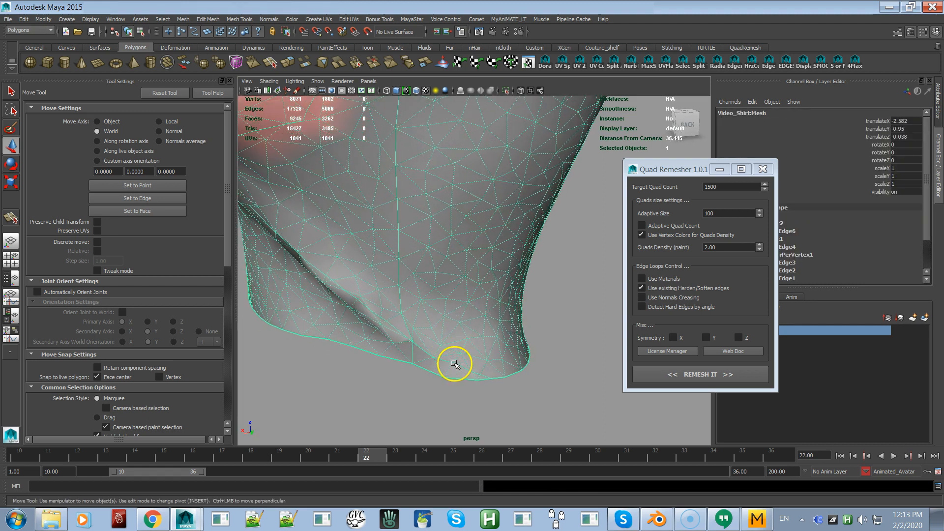
pyautogui.moveTo(460, 366); pyautogui.dragTo(451, 264, button='right')
pyautogui.click(442, 362)
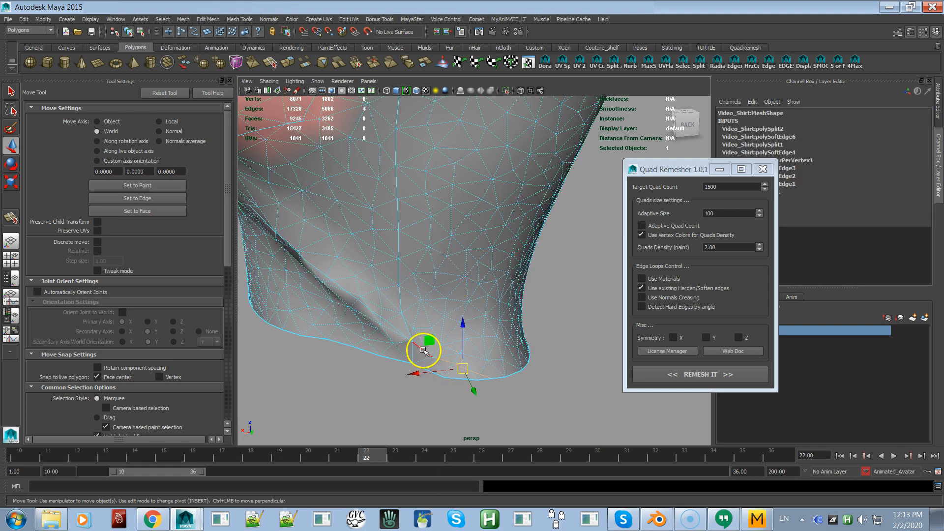
pyautogui.keyDown('shift'); pyautogui.click(396, 330); pyautogui.keyUp('shift')
pyautogui.keyDown('shift'); pyautogui.click(379, 318); pyautogui.keyUp('shift')
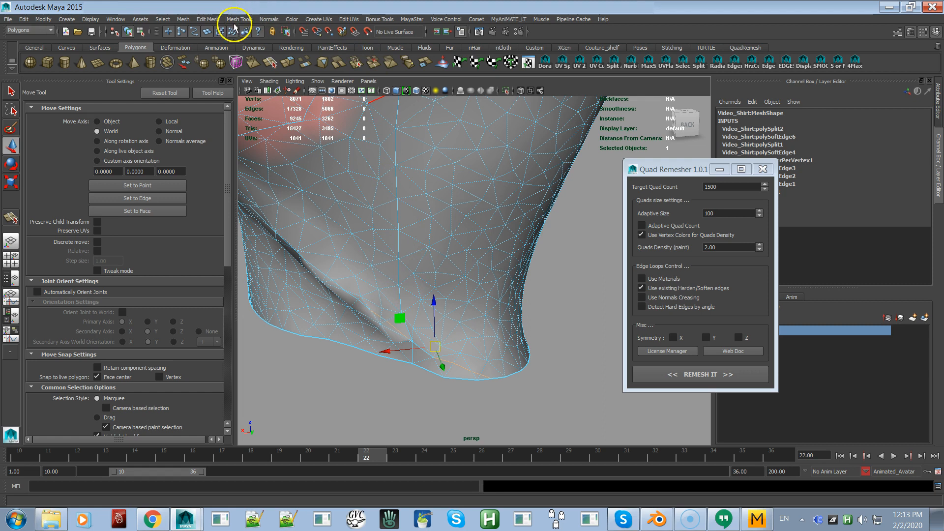
pyautogui.click(162, 19)
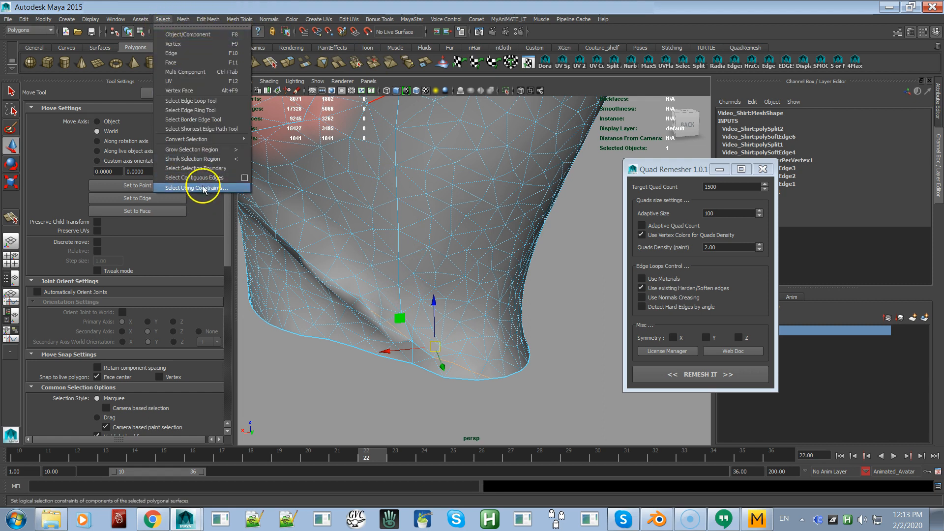
pyautogui.click(196, 177)
pyautogui.keyDown('alt'); pyautogui.moveTo(274, 204); pyautogui.dragTo(311, 197); pyautogui.keyUp('alt')
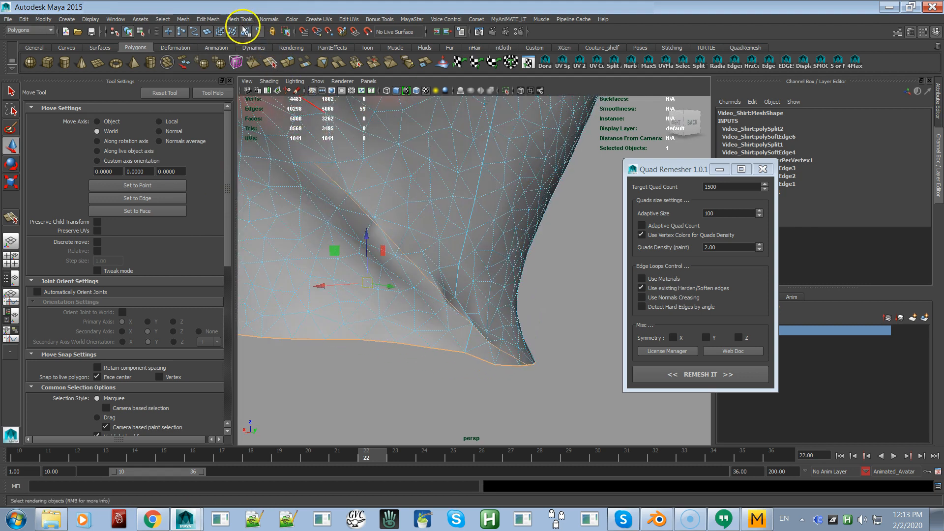
pyautogui.click(274, 19)
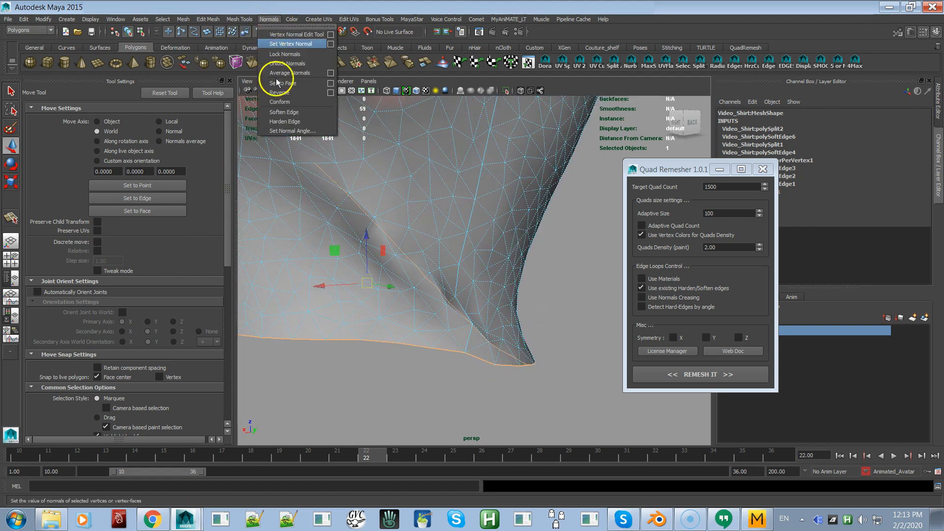
pyautogui.click(281, 116)
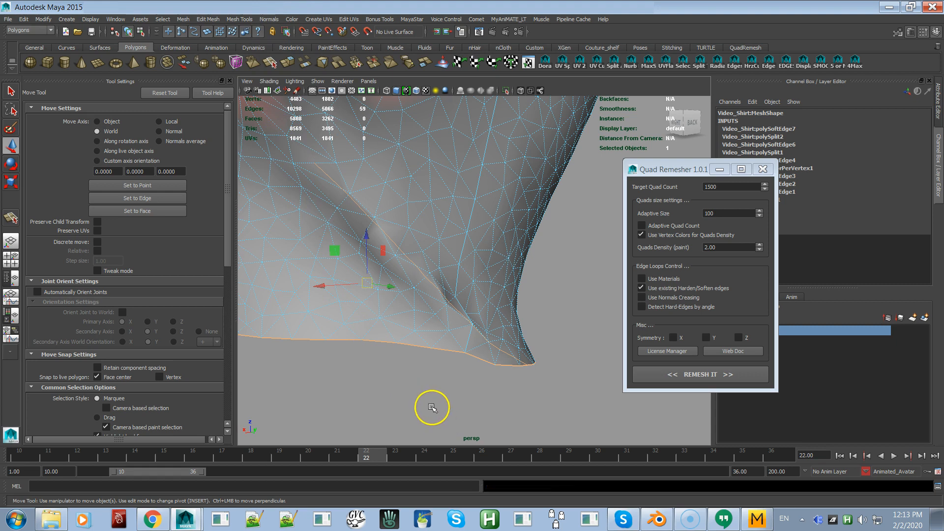
pyautogui.click(430, 388)
pyautogui.keyDown('alt'); pyautogui.moveTo(428, 374); pyautogui.dragTo(401, 374); pyautogui.keyUp('alt')
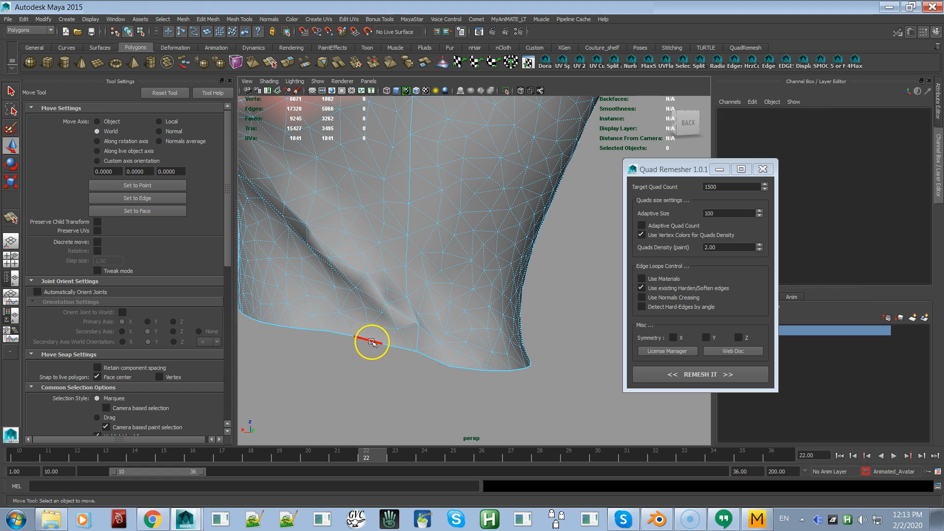
# Soften the whole center seam edge loop running down the front and back of the painted shirt
pyautogui.keyDown('alt'); pyautogui.moveTo(439, 350); pyautogui.dragTo(402, 292); pyautogui.keyUp('alt')
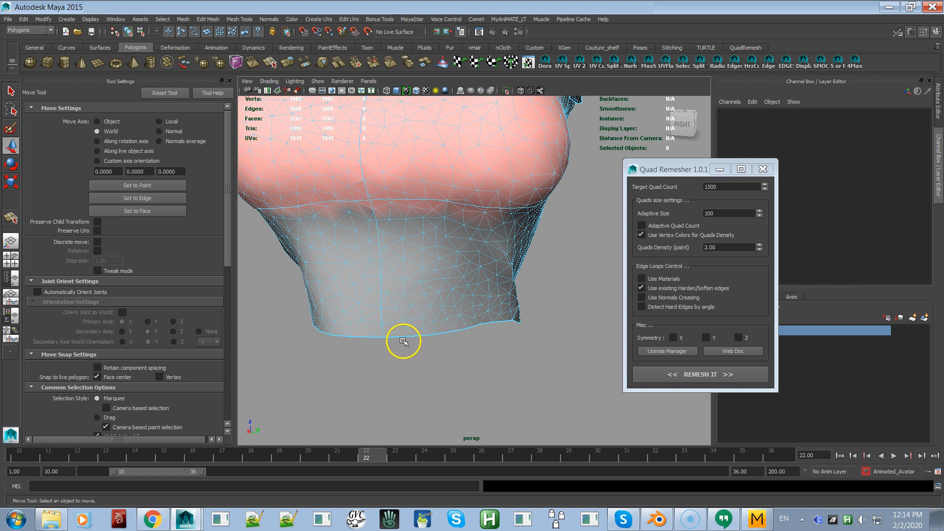
pyautogui.keyDown('alt'); pyautogui.moveTo(417, 309); pyautogui.dragTo(418, 269); pyautogui.keyUp('alt')
pyautogui.keyDown('alt'); pyautogui.moveTo(504, 259); pyautogui.dragTo(393, 252); pyautogui.keyUp('alt')
pyautogui.keyDown('alt'); pyautogui.moveTo(547, 252); pyautogui.dragTo(448, 280); pyautogui.keyUp('alt')
pyautogui.keyDown('alt'); pyautogui.moveTo(459, 269); pyautogui.dragTo(458, 285, button='right'); pyautogui.keyUp('alt')
pyautogui.keyDown('alt'); pyautogui.moveTo(458, 285); pyautogui.dragTo(629, 268); pyautogui.keyUp('alt')
pyautogui.click(444, 308)
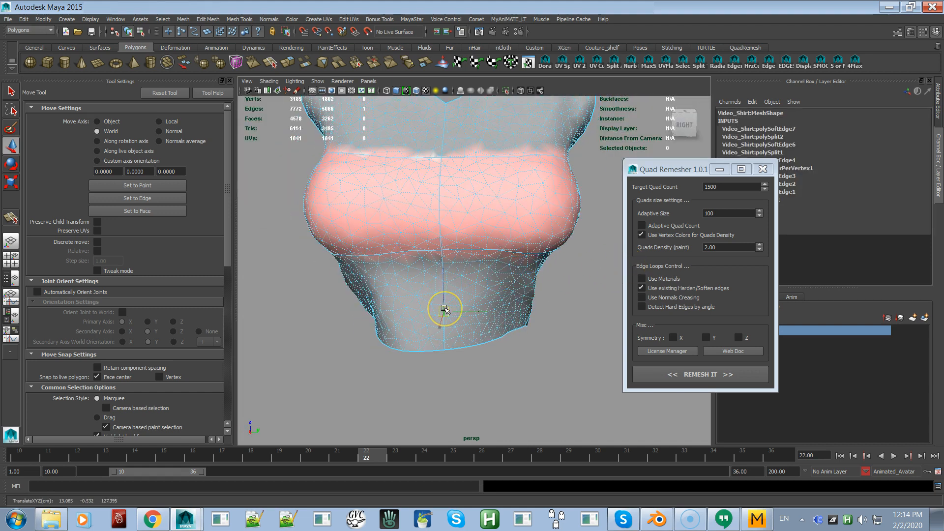
pyautogui.keyDown('alt'); pyautogui.moveTo(469, 308); pyautogui.dragTo(282, 304); pyautogui.keyUp('alt')
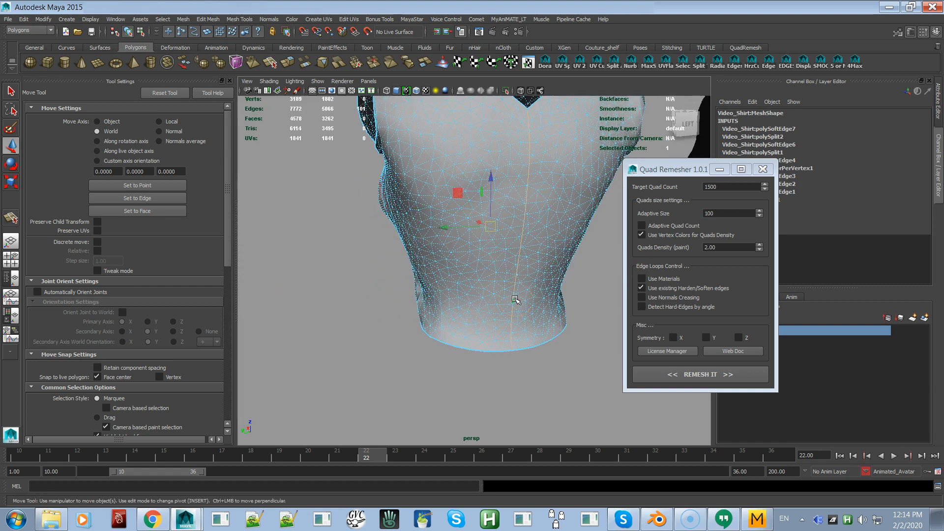
pyautogui.click(269, 19)
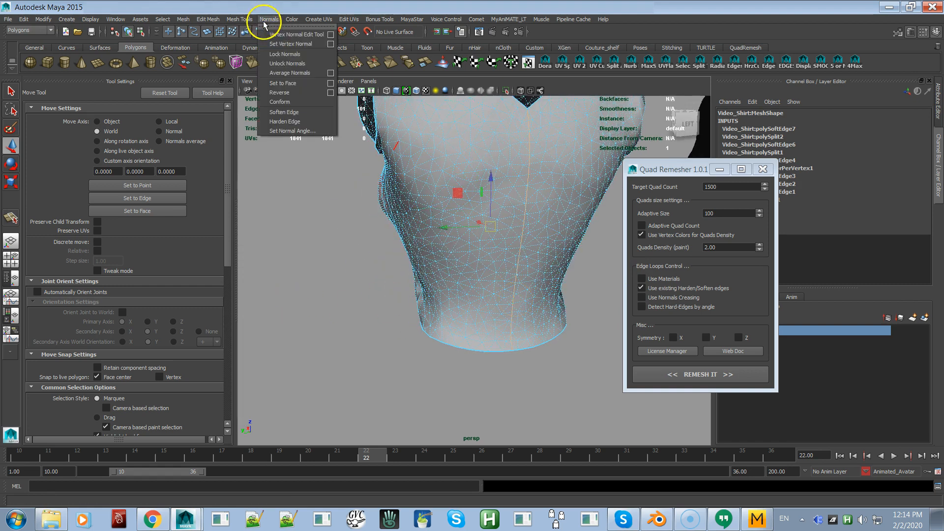
pyautogui.click(287, 101)
# Remesh the painted shirt at 1500 target quads and inspect the quad flow on its front and back
pyautogui.keyDown('alt'); pyautogui.moveTo(364, 189); pyautogui.dragTo(468, 227); pyautogui.keyUp('alt')
pyautogui.moveTo(448, 287); pyautogui.dragTo(480, 272, button='right')
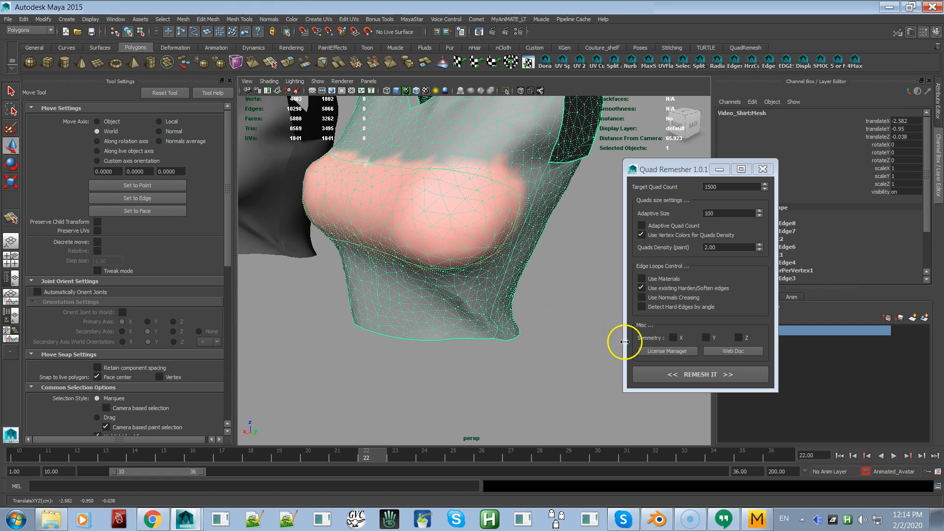
pyautogui.click(668, 374)
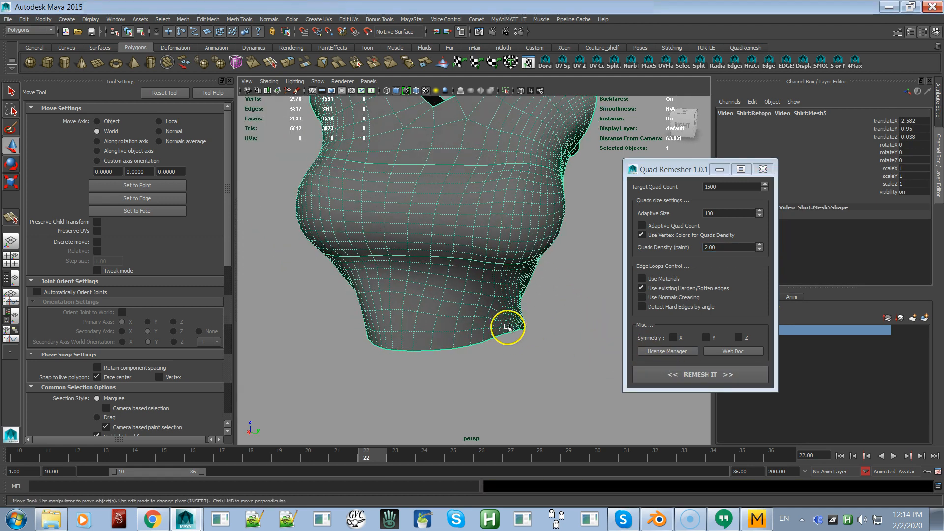
pyautogui.scroll(-5, 484, 299)
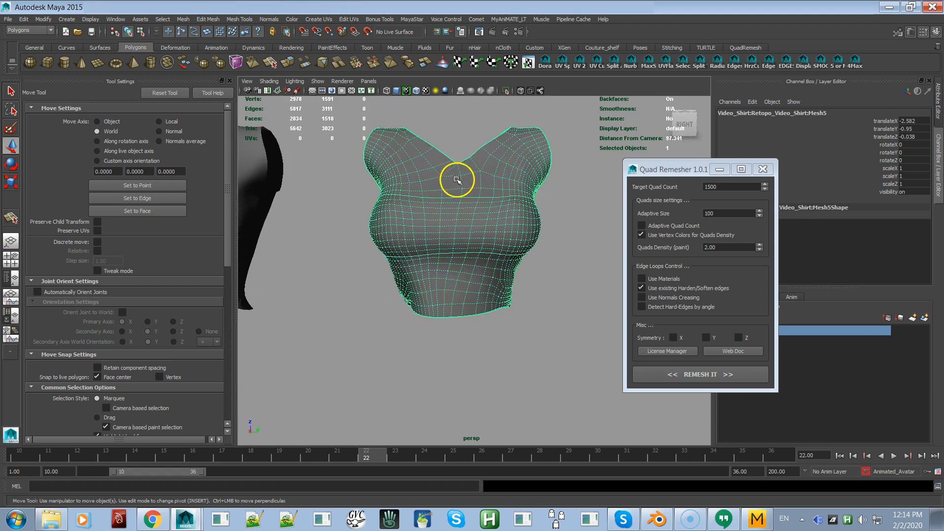
pyautogui.keyDown('alt'); pyautogui.moveTo(465, 302); pyautogui.dragTo(550, 272); pyautogui.keyUp('alt')
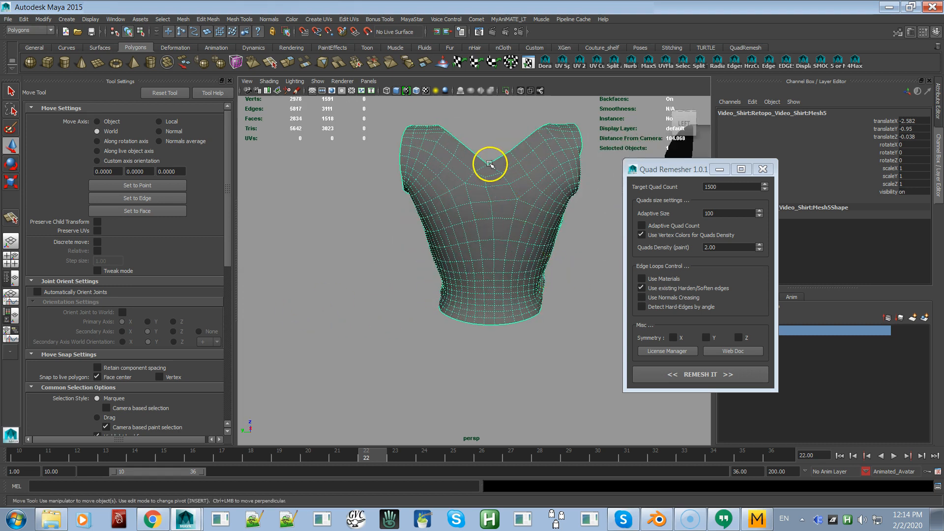
pyautogui.keyDown('alt'); pyautogui.moveTo(493, 295); pyautogui.dragTo(386, 307); pyautogui.keyUp('alt')
pyautogui.keyDown('alt'); pyautogui.moveTo(386, 307); pyautogui.dragTo(410, 233, button='right'); pyautogui.keyUp('alt')
pyautogui.keyDown('alt'); pyautogui.moveTo(410, 233); pyautogui.dragTo(499, 246); pyautogui.keyUp('alt')
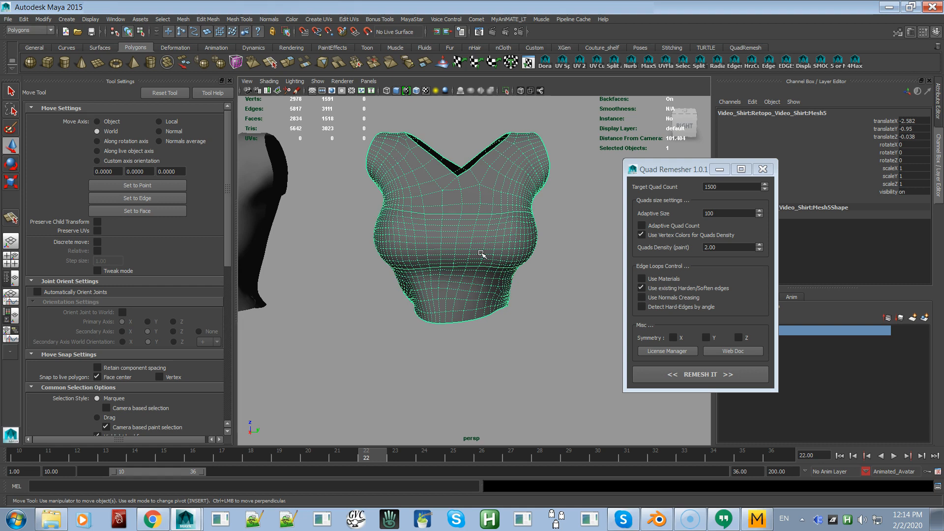
# Undo the latest remesh's hiding of the painted shirt and clear away the overlapping remeshed copy
pyautogui.hotkey('ctrl', 'z')
pyautogui.hotkey('ctrl', 'z')
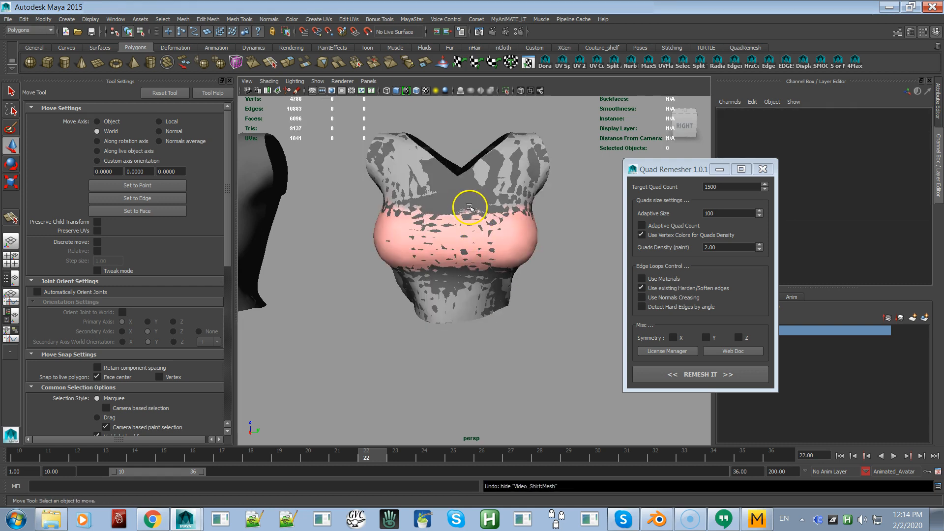
pyautogui.click(468, 203)
# Examine the row of earlier remeshed shirts from several angles, highlighting individual copies to compare their quad layouts
pyautogui.keyDown('alt'); pyautogui.moveTo(467, 201); pyautogui.dragTo(403, 180, button='right'); pyautogui.keyUp('alt')
pyautogui.click(403, 181)
pyautogui.click(331, 231)
pyautogui.keyDown('alt'); pyautogui.moveTo(330, 231); pyautogui.dragTo(453, 232); pyautogui.keyUp('alt')
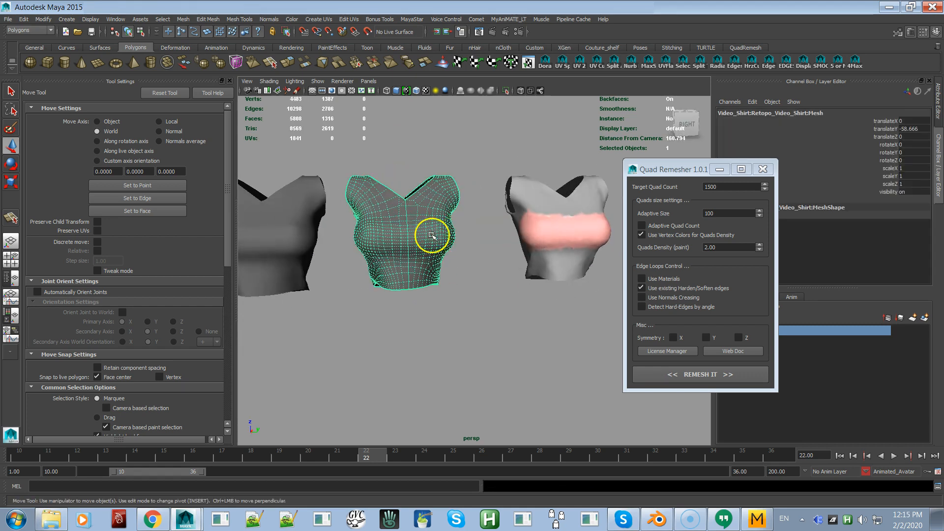
pyautogui.keyDown('alt'); pyautogui.moveTo(432, 235); pyautogui.dragTo(527, 227, button='middle'); pyautogui.keyUp('alt')
pyautogui.click(355, 224)
pyautogui.keyDown('alt'); pyautogui.moveTo(344, 238); pyautogui.dragTo(449, 207); pyautogui.keyUp('alt')
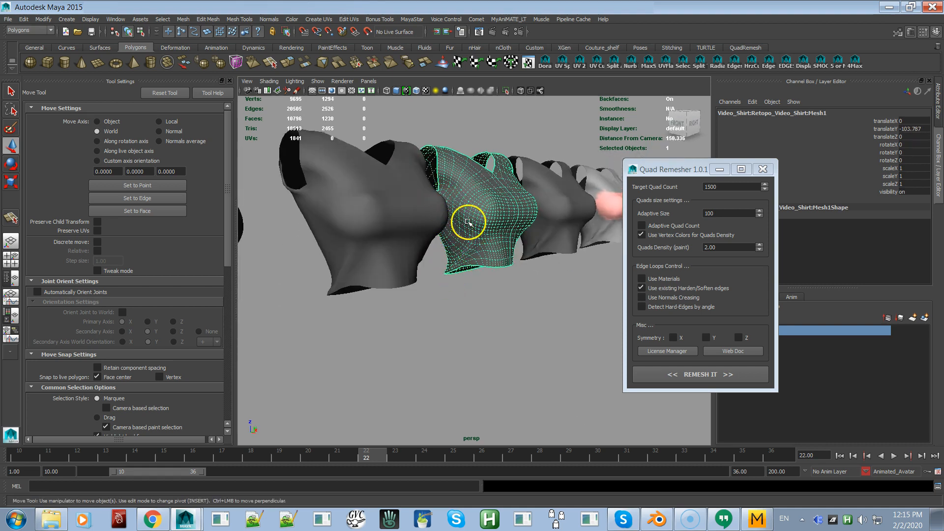
pyautogui.moveTo(478, 238)
pyautogui.keyDown('alt'); pyautogui.mouseDown()
pyautogui.moveTo(479, 211)
pyautogui.moveTo(467, 242)
pyautogui.mouseUp(); pyautogui.keyUp('alt')
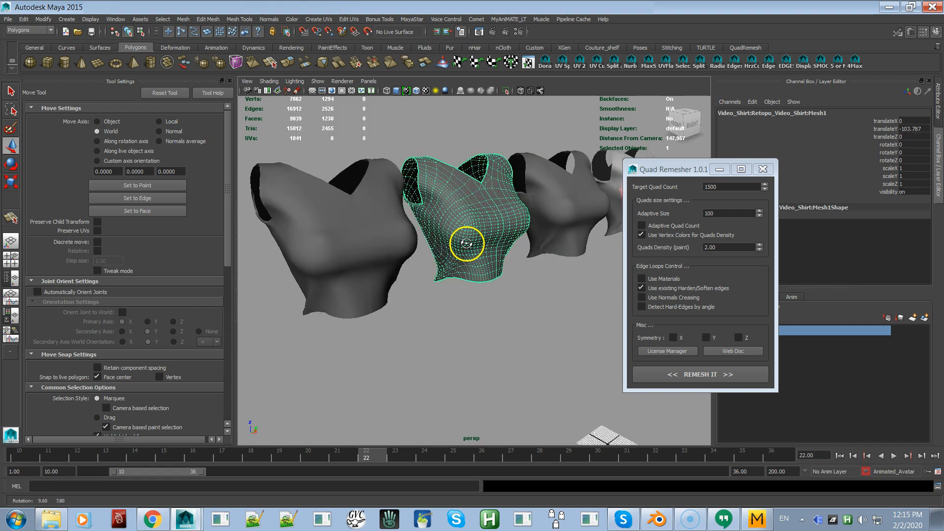
pyautogui.click(370, 252)
pyautogui.moveTo(351, 256)
pyautogui.keyDown('alt'); pyautogui.mouseDown()
pyautogui.moveTo(394, 252)
pyautogui.moveTo(344, 261)
pyautogui.mouseUp(); pyautogui.keyUp('alt')
pyautogui.click(344, 261)
pyautogui.keyDown('alt'); pyautogui.moveTo(448, 272); pyautogui.dragTo(418, 270); pyautogui.keyUp('alt')
pyautogui.click(418, 268)
pyautogui.keyDown('alt'); pyautogui.moveTo(417, 263); pyautogui.dragTo(436, 292, button='right'); pyautogui.keyUp('alt')
pyautogui.keyDown('alt'); pyautogui.moveTo(436, 291); pyautogui.dragTo(394, 274); pyautogui.keyUp('alt')
# Inspect the quad flow around the side fold on the remeshed copy nearest the painted shirt
pyautogui.click(471, 247)
pyautogui.keyDown('alt'); pyautogui.moveTo(471, 247); pyautogui.dragTo(398, 263); pyautogui.keyUp('alt')
pyautogui.click(493, 247)
pyautogui.keyDown('alt'); pyautogui.moveTo(399, 263); pyautogui.dragTo(415, 228, button='middle'); pyautogui.keyUp('alt')
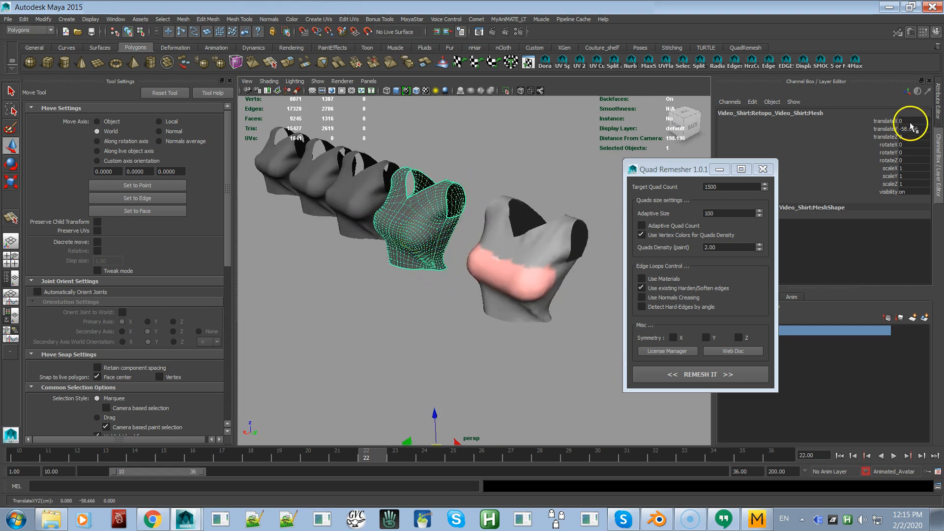
pyautogui.scroll(5, 406, 350)
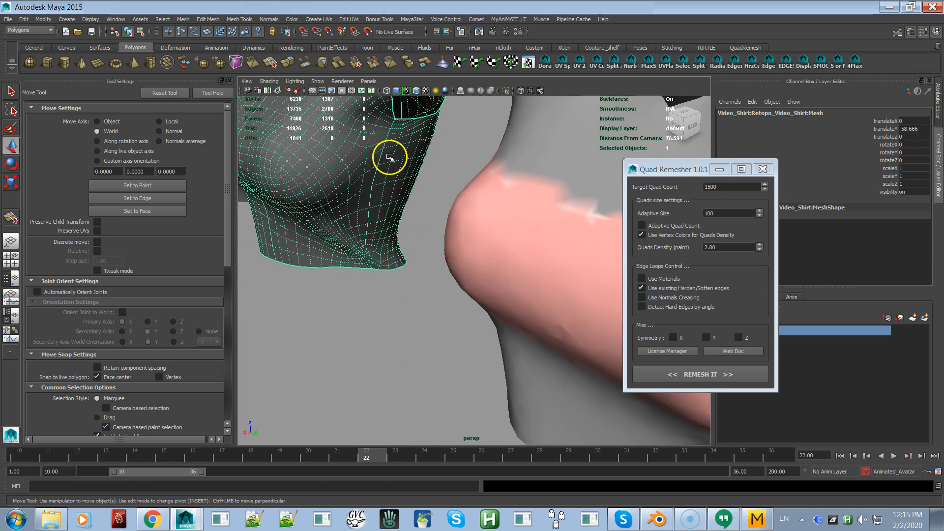
pyautogui.keyDown('alt'); pyautogui.moveTo(369, 266); pyautogui.dragTo(453, 181); pyautogui.keyUp('alt')
pyautogui.keyDown('alt'); pyautogui.moveTo(475, 220); pyautogui.dragTo(458, 201); pyautogui.keyUp('alt')
pyautogui.keyDown('alt'); pyautogui.moveTo(599, 284); pyautogui.dragTo(483, 243); pyautogui.keyUp('alt')
# Remesh the painted shirt at 1500 target quads, using vertex colors for density and the existing hardened and softened edges
pyautogui.click(535, 224)
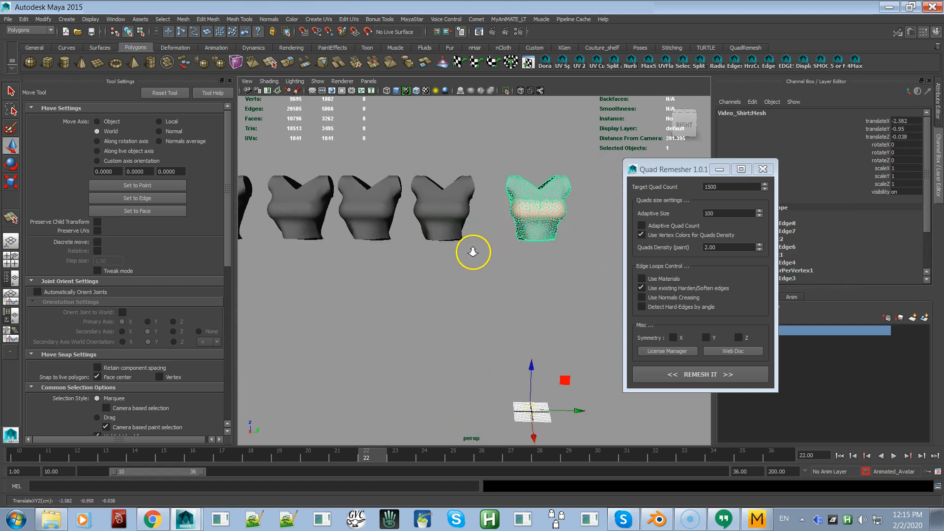
pyautogui.keyDown('alt'); pyautogui.moveTo(472, 251); pyautogui.dragTo(526, 342, button='right'); pyautogui.keyUp('alt')
pyautogui.keyDown('alt'); pyautogui.moveTo(527, 341); pyautogui.dragTo(480, 321); pyautogui.keyUp('alt')
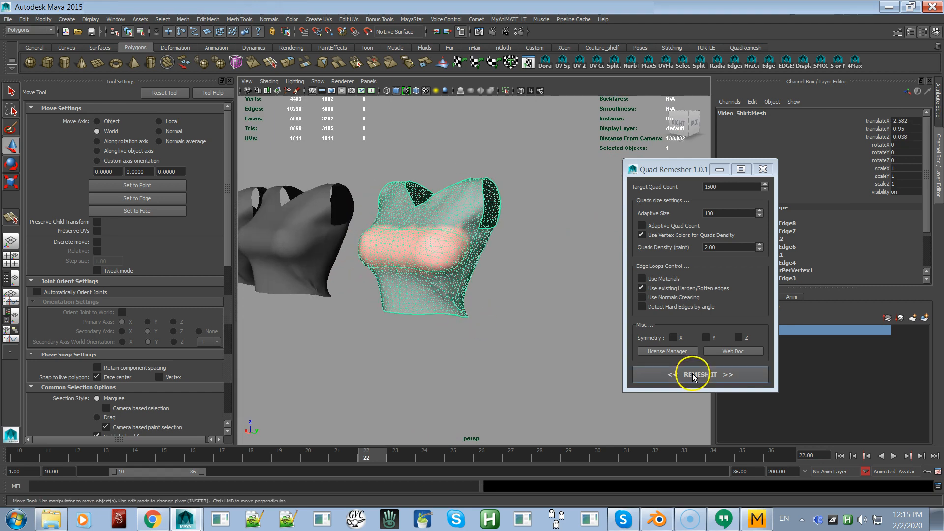
pyautogui.click(693, 375)
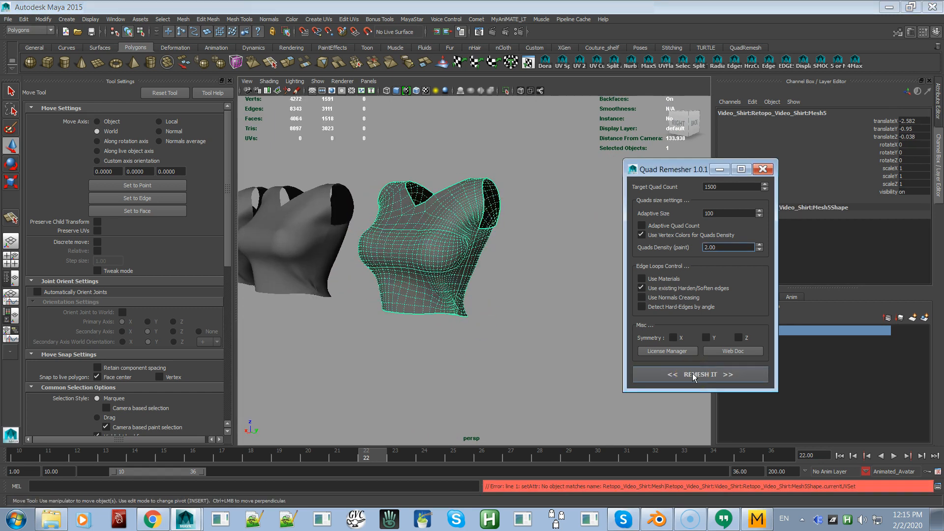
# Delete the older remeshed shirt standing apart on the far side of the new remesh
pyautogui.keyDown('alt'); pyautogui.moveTo(537, 347); pyautogui.dragTo(516, 350); pyautogui.keyUp('alt')
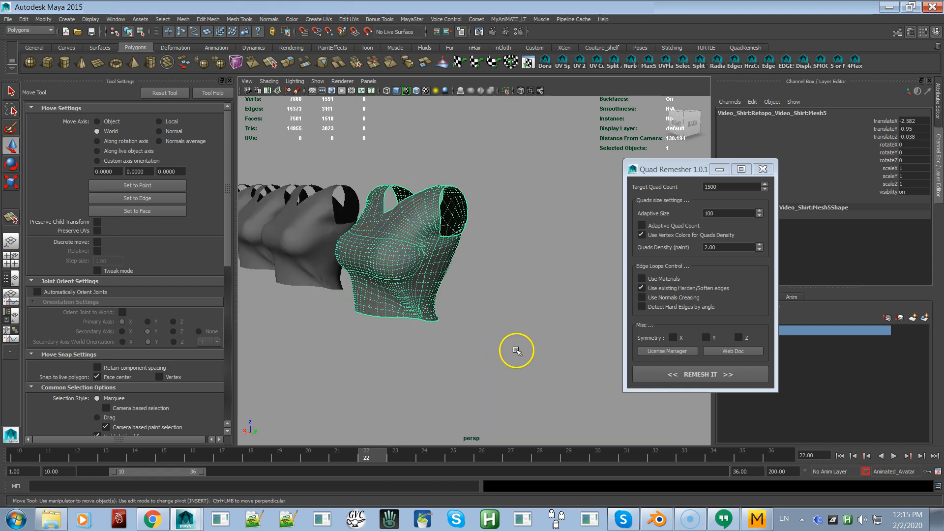
pyautogui.keyDown('alt'); pyautogui.moveTo(516, 349); pyautogui.dragTo(443, 293, button='right'); pyautogui.keyUp('alt')
pyautogui.keyDown('alt'); pyautogui.moveTo(444, 293); pyautogui.dragTo(405, 283, button='middle'); pyautogui.keyUp('alt')
pyautogui.click(584, 299)
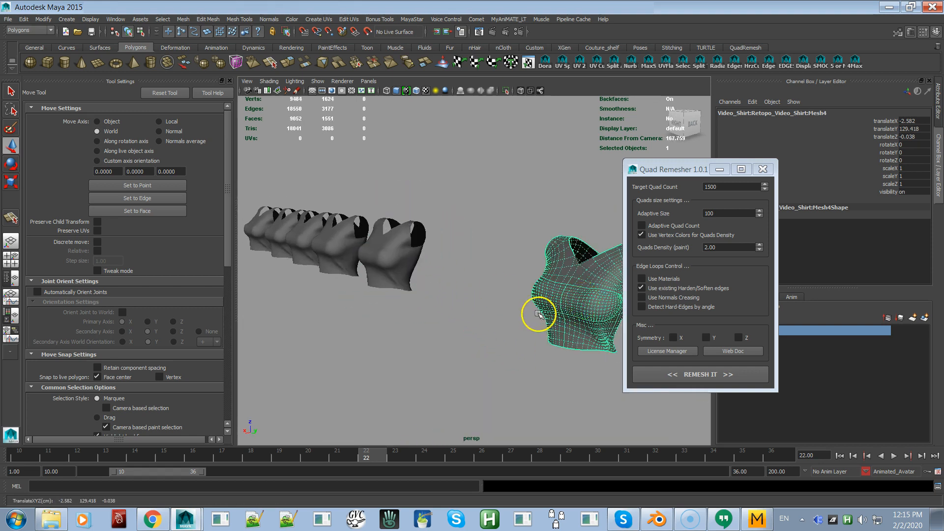
pyautogui.press('Delete')
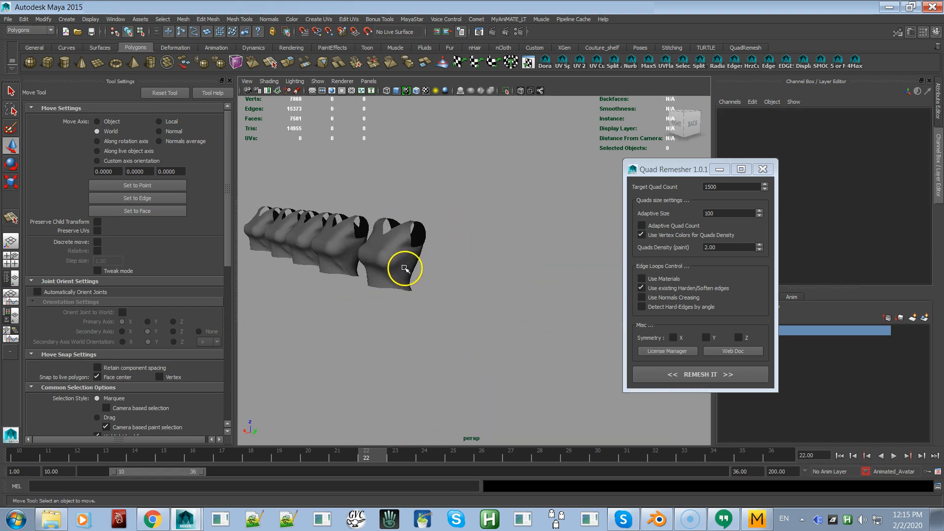
# Undo the recent changes back through the hiding of the original painted shirt
pyautogui.click(400, 273)
pyautogui.keyDown('alt'); pyautogui.moveTo(346, 295); pyautogui.dragTo(461, 310, button='right'); pyautogui.keyUp('alt')
pyautogui.hotkey('ctrl', 'z')
pyautogui.hotkey('ctrl', 'z')
pyautogui.hotkey('ctrl', 'z')
pyautogui.hotkey('ctrl', 'z')
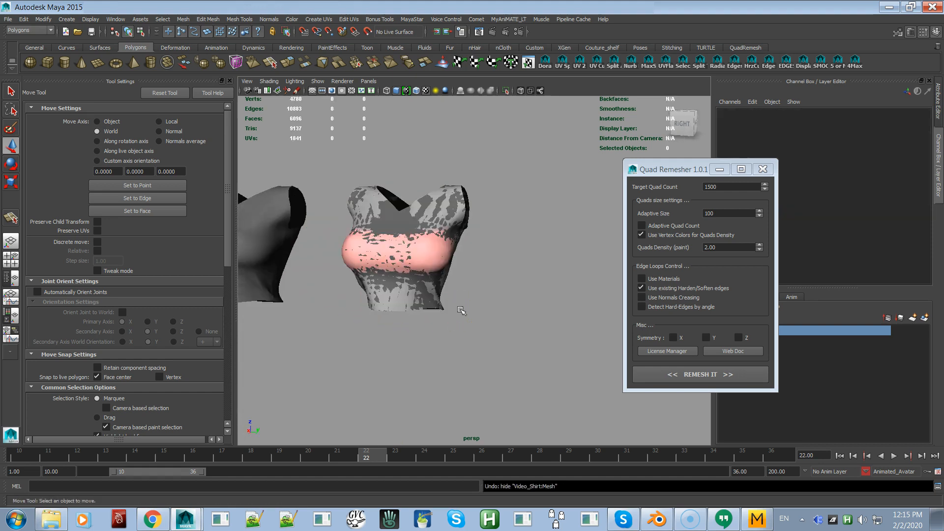
# Select the painted shirt mesh and open its UV layout in the UV Texture Editor
pyautogui.click(395, 230)
pyautogui.keyDown('alt'); pyautogui.moveTo(393, 233); pyautogui.dragTo(435, 298, button='right'); pyautogui.keyUp('alt')
pyautogui.keyDown('alt'); pyautogui.moveTo(435, 298); pyautogui.dragTo(476, 309); pyautogui.keyUp('alt')
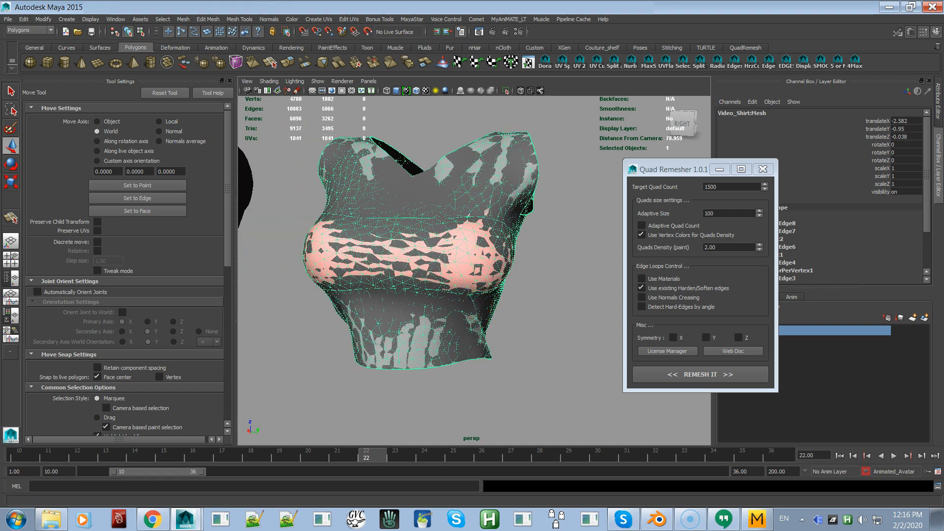
pyautogui.moveTo(81, 7); pyautogui.dragTo(185, 55)
pyautogui.keyDown('alt'); pyautogui.moveTo(433, 274); pyautogui.dragTo(470, 275); pyautogui.keyUp('alt')
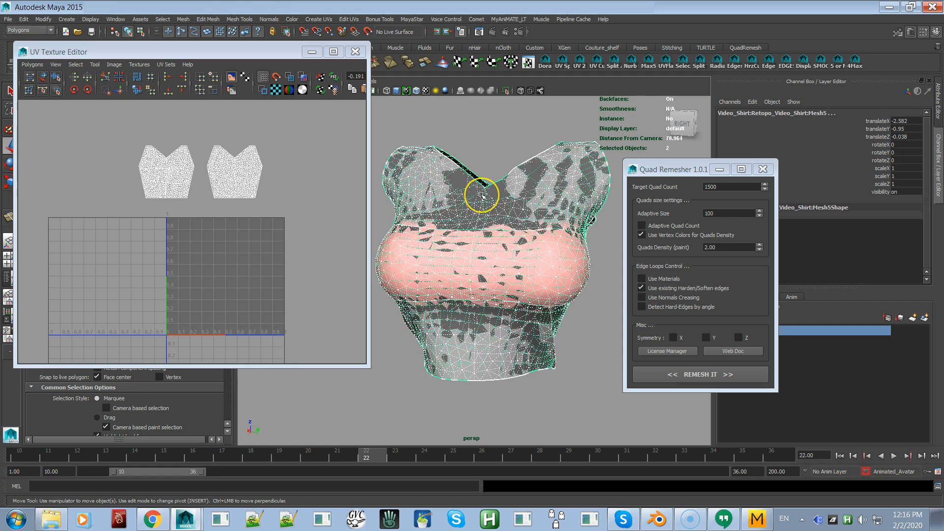
# Delete the remeshed copy overlapping the painted shirt and select the painted original
pyautogui.click(492, 161)
pyautogui.keyDown('alt'); pyautogui.moveTo(490, 221); pyautogui.dragTo(456, 189, button='right'); pyautogui.keyUp('alt')
pyautogui.keyDown('alt'); pyautogui.moveTo(449, 228); pyautogui.dragTo(451, 232); pyautogui.keyUp('alt')
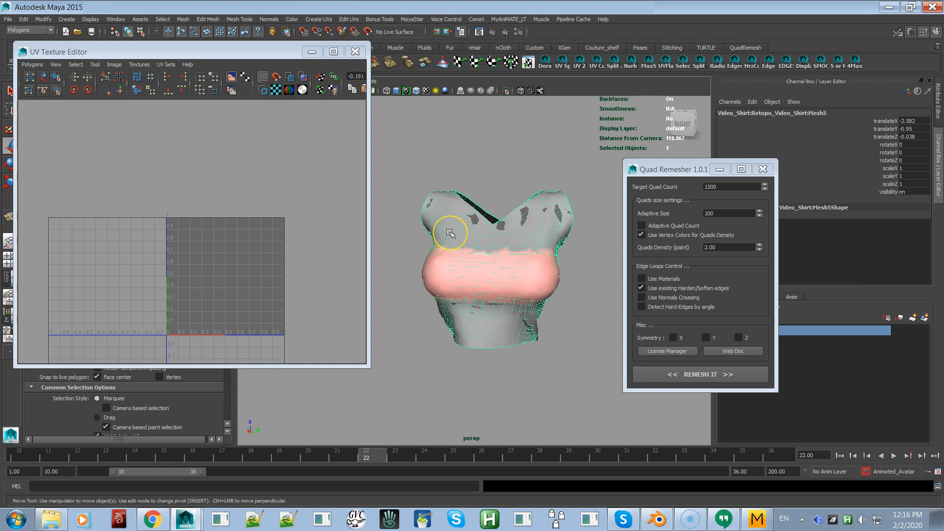
pyautogui.hotkey('ctrl', 'z')
pyautogui.click(481, 237)
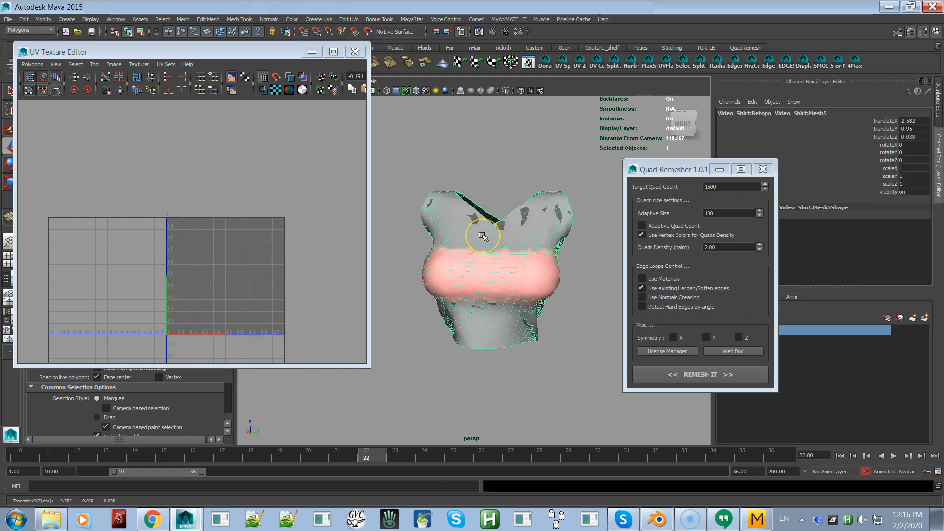
pyautogui.press('Delete')
pyautogui.click(482, 236)
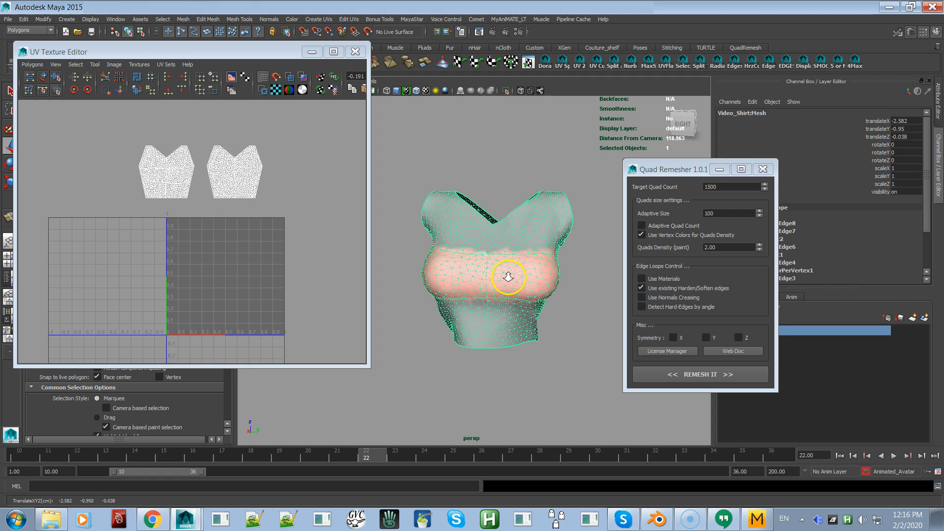
# Set the X, Y and Z translation of the remeshed copy standing apart from the painted shirt to 0
pyautogui.keyDown('alt'); pyautogui.moveTo(508, 276); pyautogui.dragTo(444, 215, button='right'); pyautogui.keyUp('alt')
pyautogui.keyDown('alt'); pyautogui.moveTo(570, 317); pyautogui.dragTo(530, 303); pyautogui.keyUp('alt')
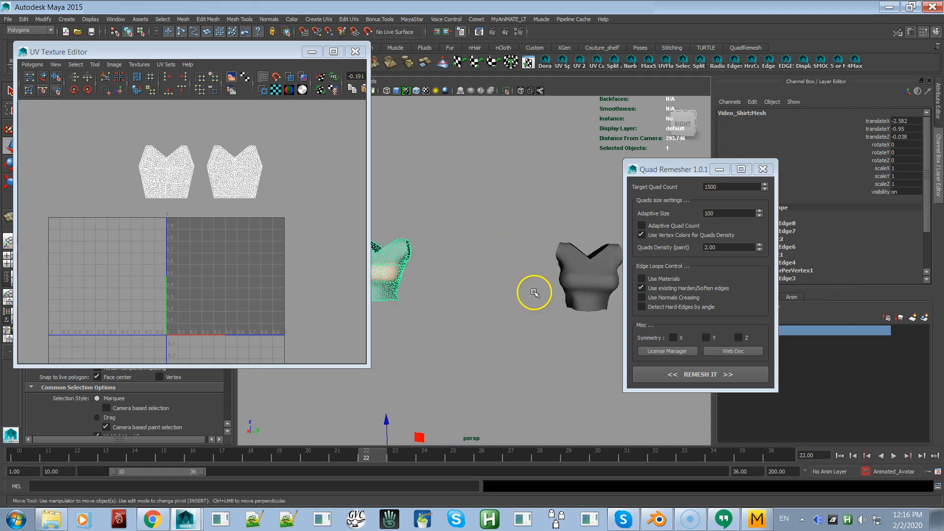
pyautogui.click(584, 279)
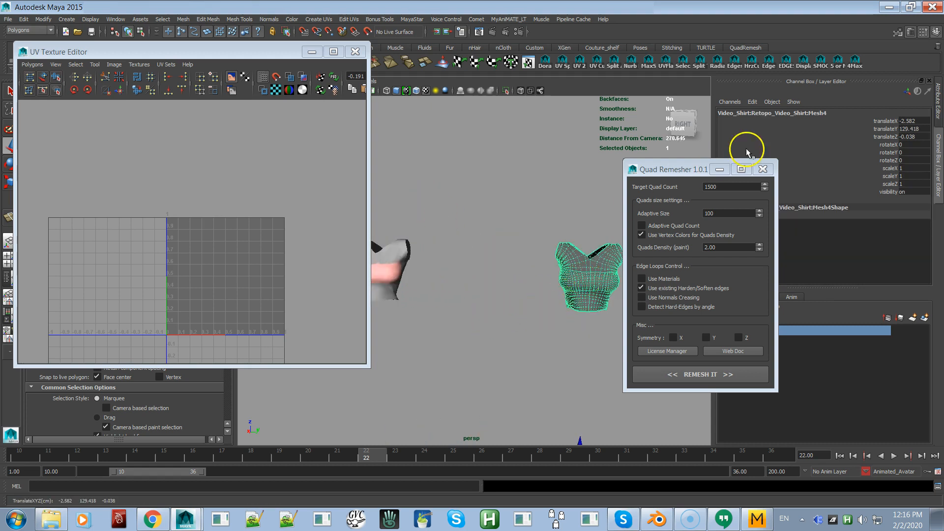
pyautogui.moveTo(900, 129); pyautogui.dragTo(900, 136)
pyautogui.write('0')
pyautogui.press('Return')
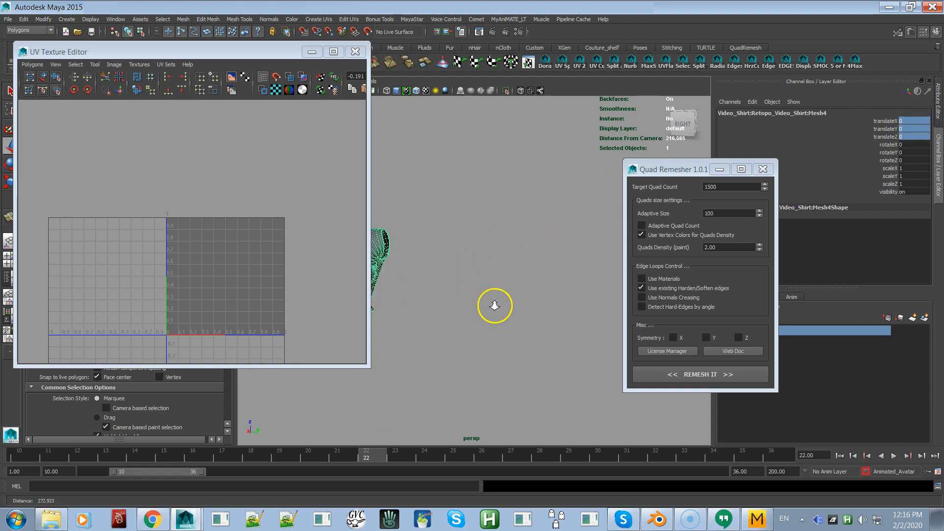
# Check the zeroed remesh's alignment against the painted shirt, then delete that remeshed copy
pyautogui.press('f')
pyautogui.scroll(3, 525, 274)
pyautogui.keyDown('alt'); pyautogui.moveTo(527, 277); pyautogui.dragTo(501, 264); pyautogui.keyUp('alt')
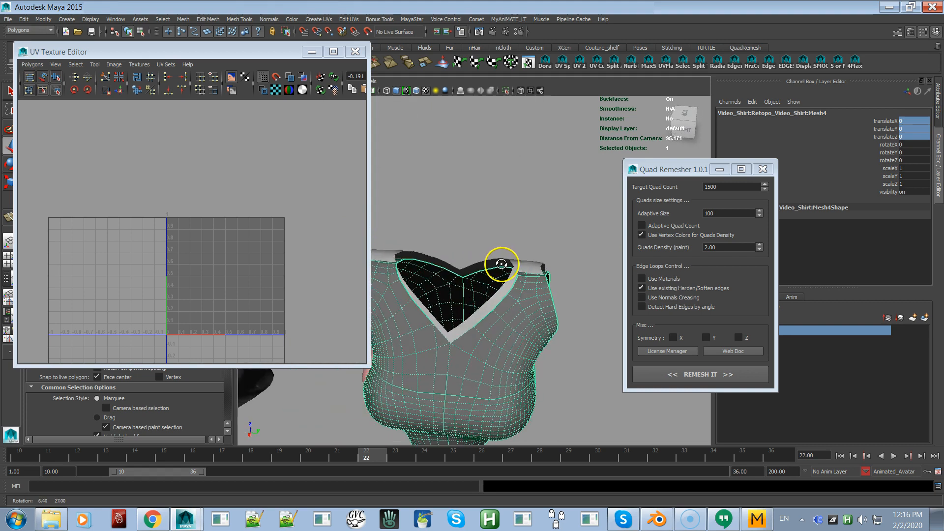
pyautogui.press('Delete')
# Set the painted shirt's X, Y and Z translation to 0
pyautogui.click(507, 312)
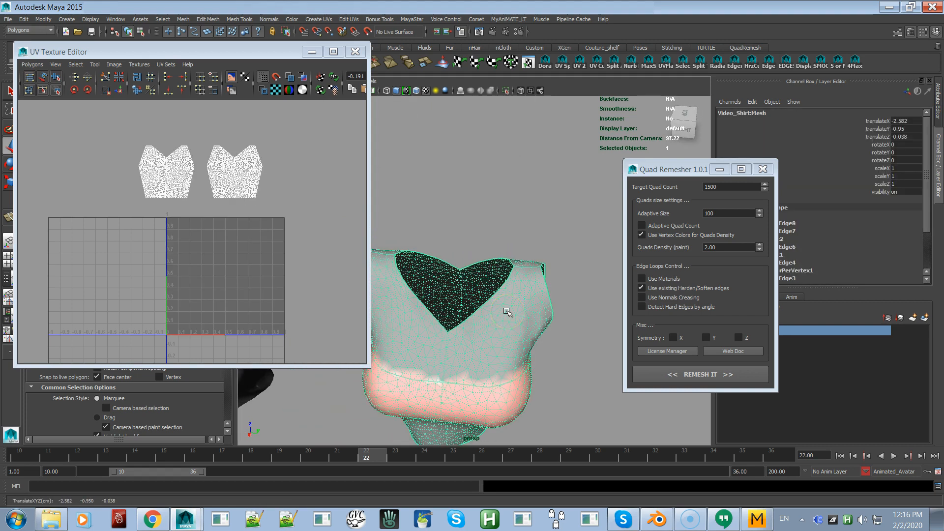
pyautogui.keyDown('alt'); pyautogui.moveTo(509, 323); pyautogui.dragTo(406, 170, button='right'); pyautogui.keyUp('alt')
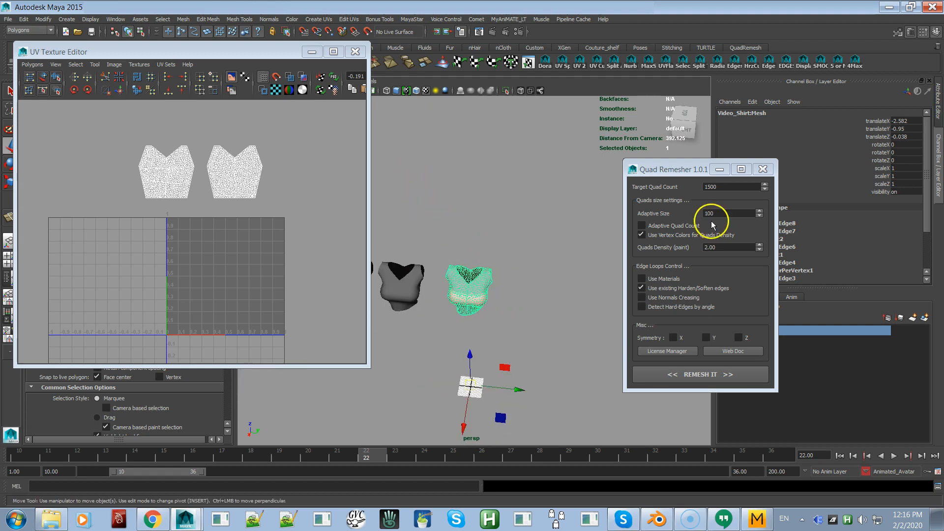
pyautogui.moveTo(910, 119); pyautogui.dragTo(904, 138)
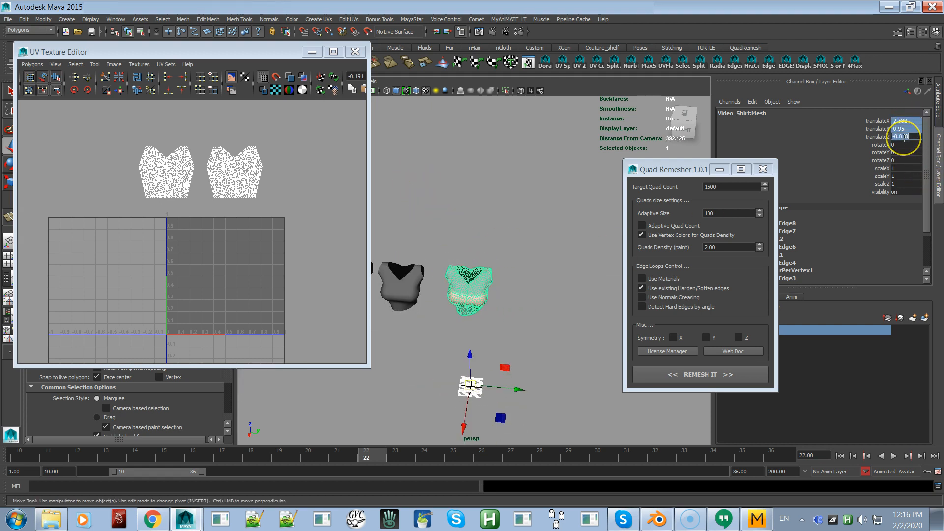
pyautogui.write('0')
pyautogui.press('Return')
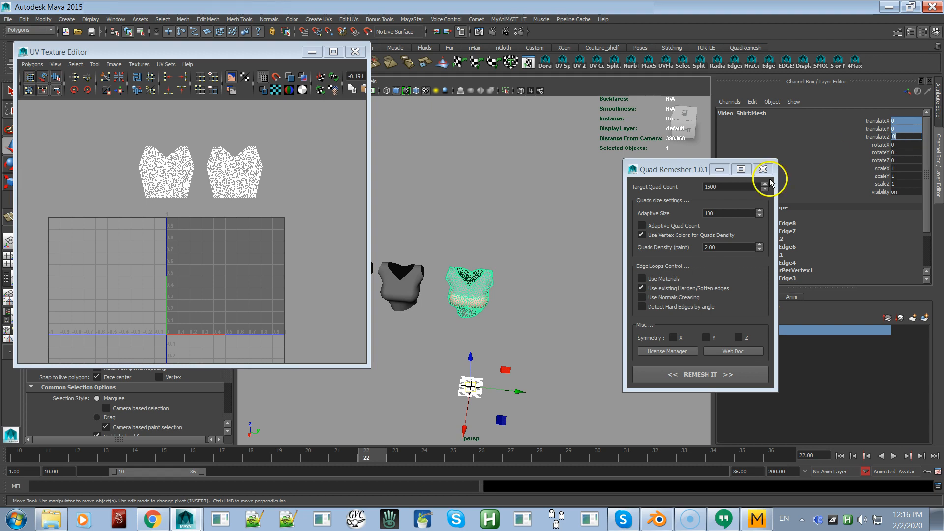
# Harden the vertical center edge lines running down the front and back of the painted shirt
pyautogui.click(528, 261)
pyautogui.keyDown('alt'); pyautogui.moveTo(486, 293); pyautogui.dragTo(667, 427, button='right'); pyautogui.keyUp('alt')
pyautogui.click(503, 384)
pyautogui.keyDown('alt'); pyautogui.moveTo(504, 386); pyautogui.dragTo(523, 238); pyautogui.keyUp('alt')
pyautogui.rightClick(529, 216)
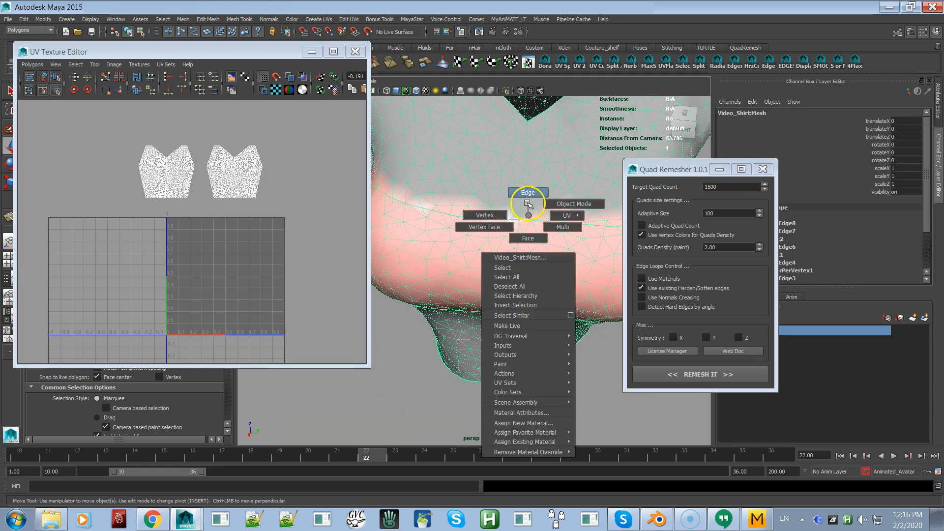
pyautogui.click(527, 192)
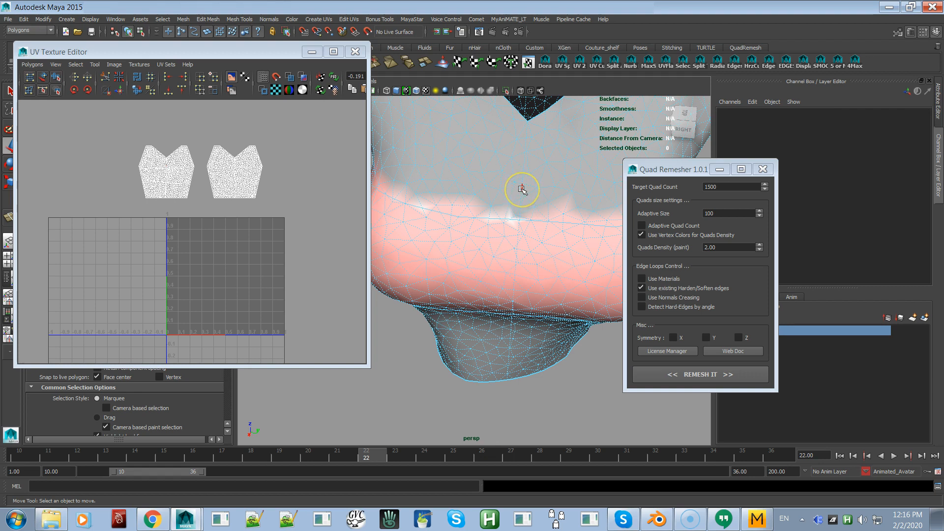
pyautogui.click(521, 189)
pyautogui.keyDown('alt'); pyautogui.moveTo(539, 200); pyautogui.dragTo(506, 312); pyautogui.keyUp('alt')
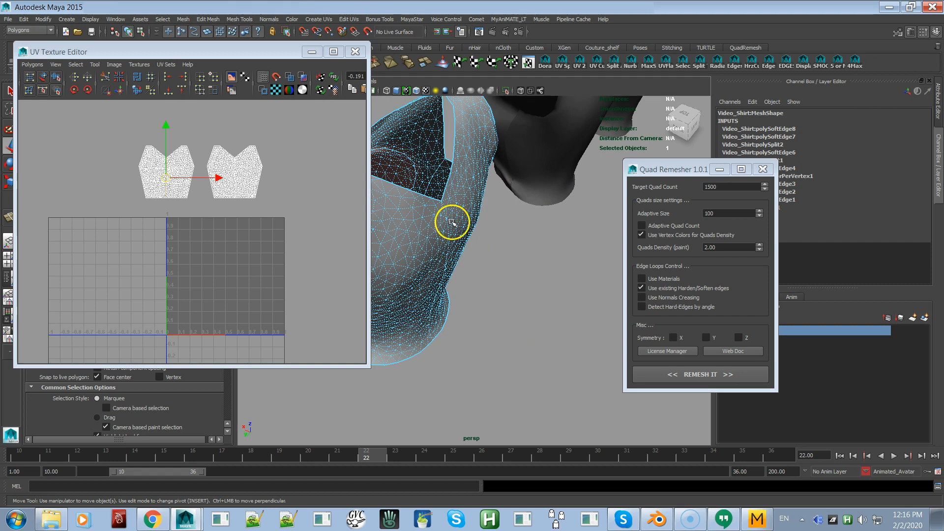
pyautogui.moveTo(449, 225)
pyautogui.keyDown('alt'); pyautogui.mouseDown()
pyautogui.moveTo(459, 251)
pyautogui.moveTo(523, 244)
pyautogui.moveTo(544, 327)
pyautogui.mouseUp(); pyautogui.keyUp('alt')
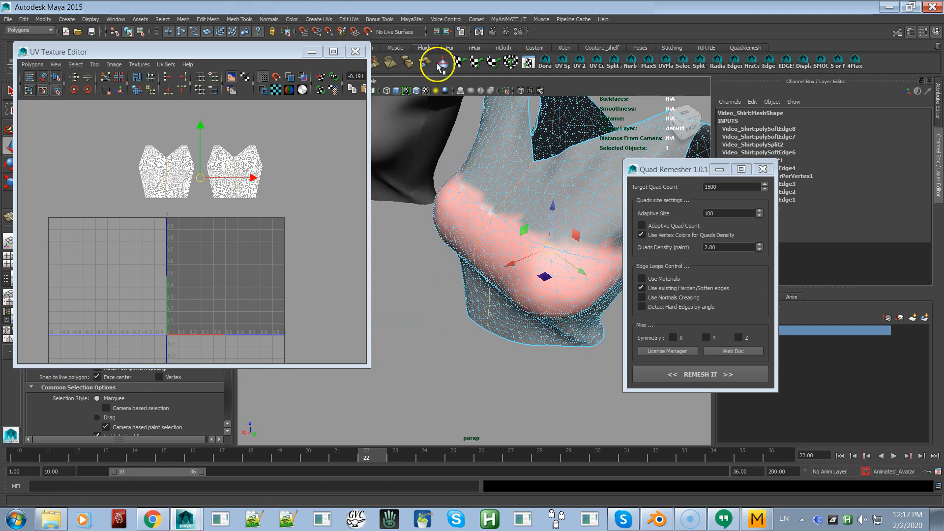
pyautogui.click(268, 19)
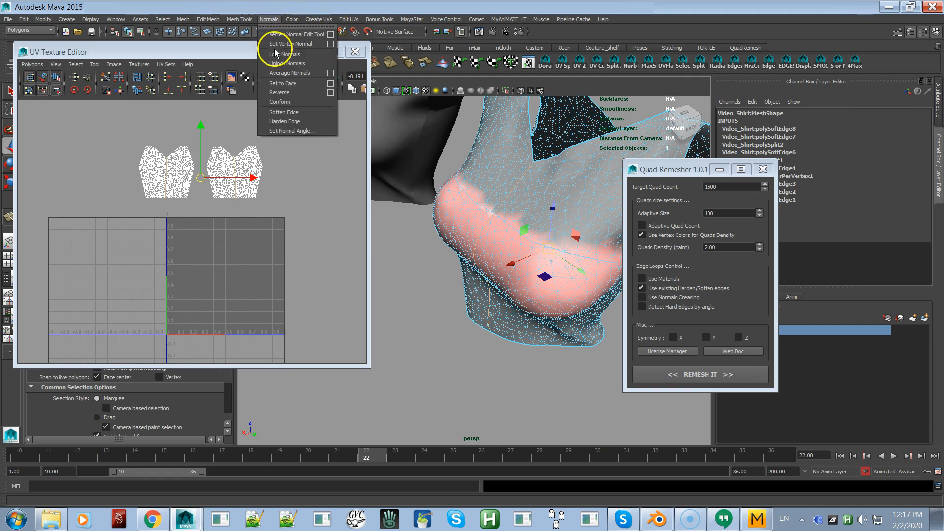
pyautogui.click(288, 124)
# Remesh the whole painted shirt at 1500 target quads, then undo the hiding of the original
pyautogui.moveTo(539, 201); pyautogui.dragTo(548, 200, button='right')
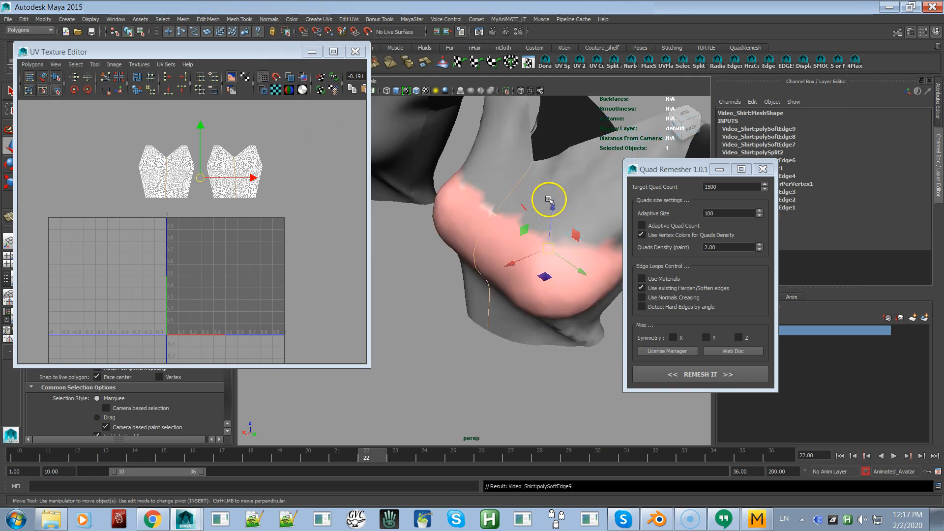
pyautogui.click(580, 179)
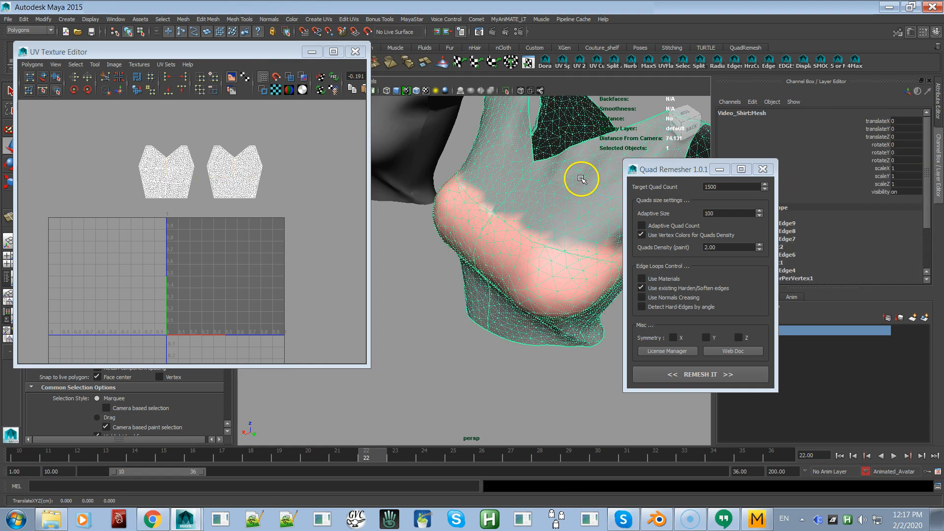
pyautogui.click(729, 381)
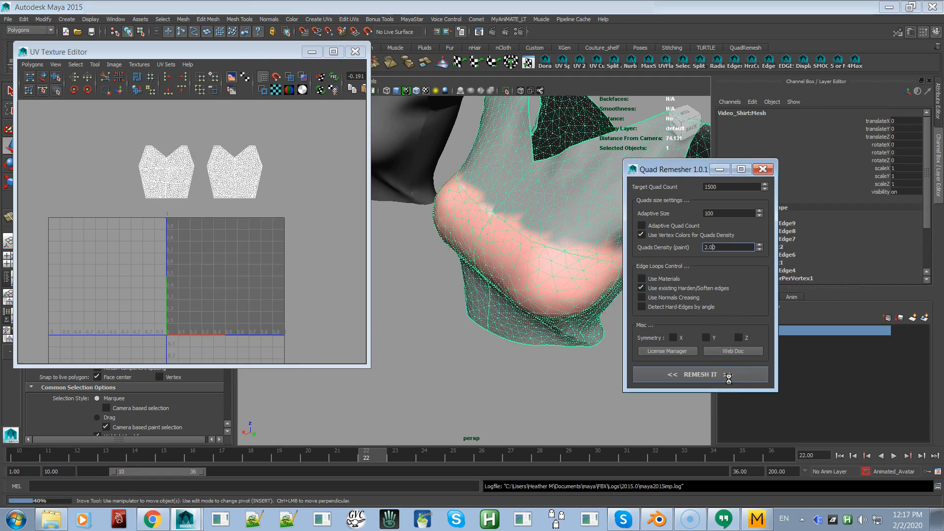
pyautogui.keyDown('alt'); pyautogui.moveTo(564, 341); pyautogui.dragTo(535, 327); pyautogui.keyUp('alt')
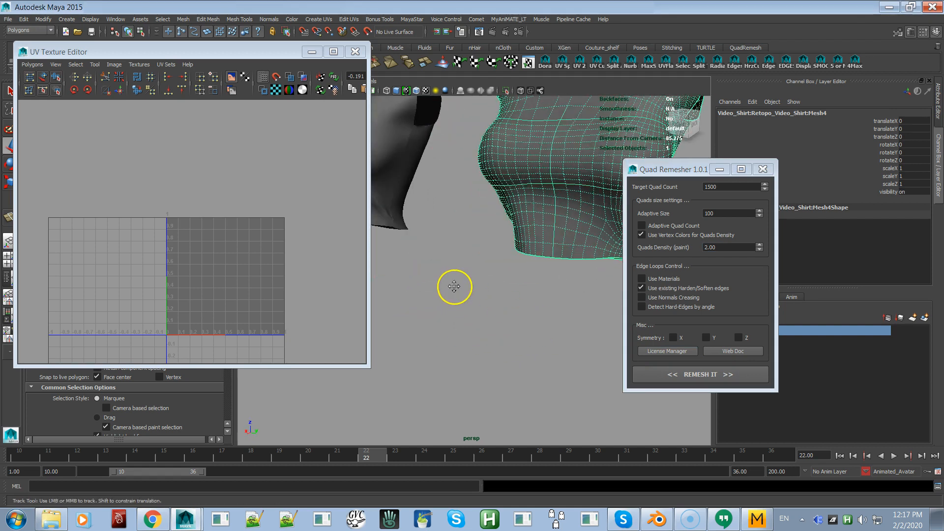
pyautogui.keyDown('alt'); pyautogui.moveTo(452, 285); pyautogui.dragTo(427, 343); pyautogui.keyUp('alt')
pyautogui.hotkey('ctrl', 'z')
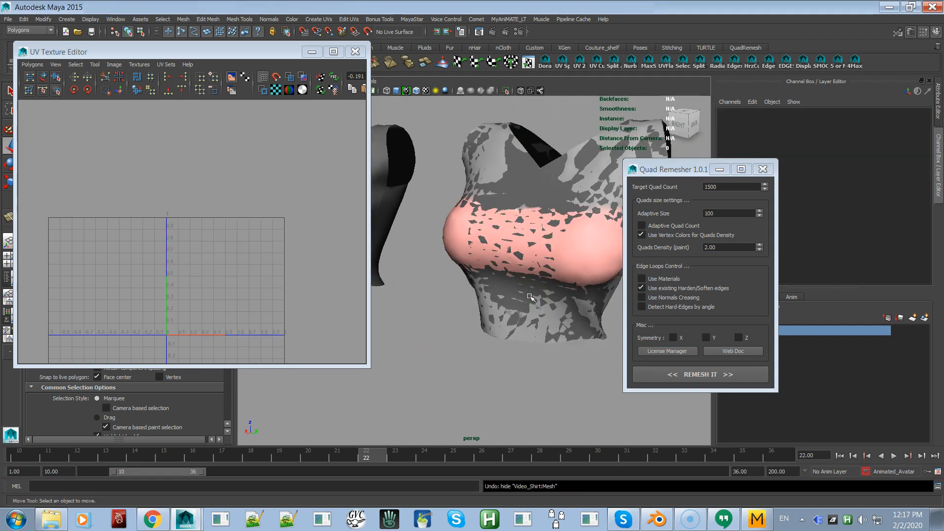
# Try shifting the new remesh off the overlapping painted shirt, undoing each move
pyautogui.click(534, 215)
pyautogui.keyDown('alt'); pyautogui.moveTo(539, 197); pyautogui.dragTo(517, 277); pyautogui.keyUp('alt')
pyautogui.moveTo(554, 226); pyautogui.dragTo(549, 228, button='middle')
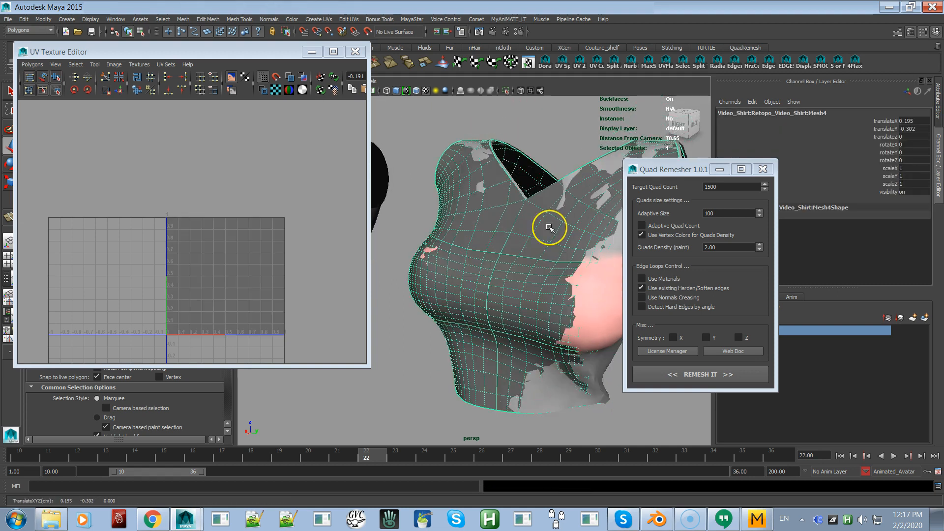
pyautogui.click(549, 238)
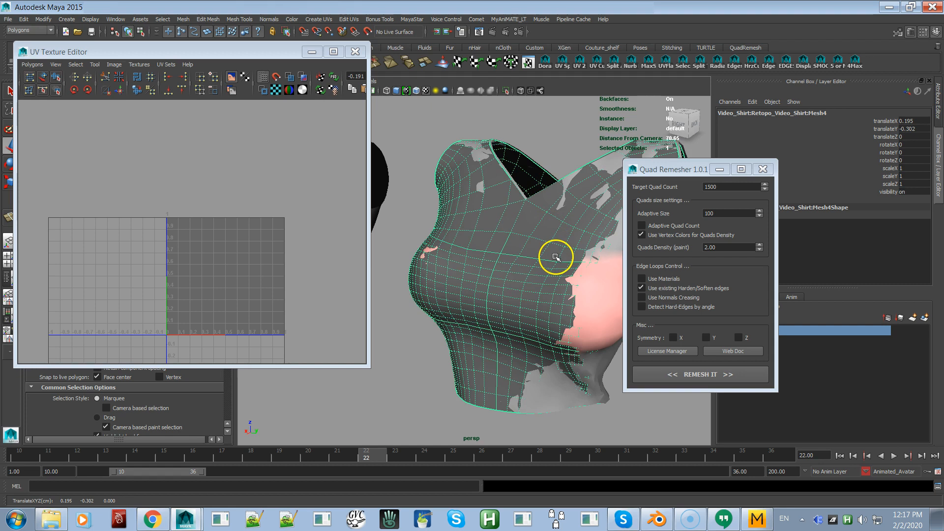
pyautogui.hotkey('ctrl', 'z')
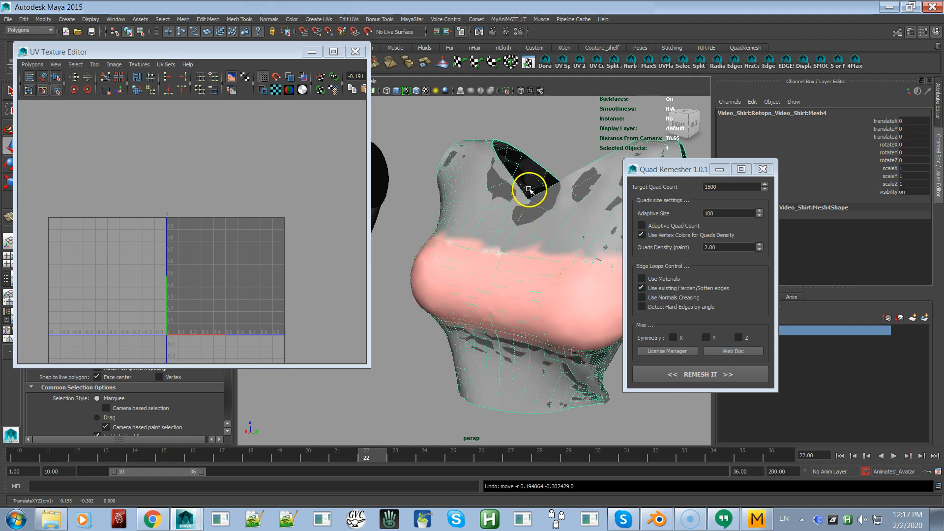
pyautogui.click(507, 194)
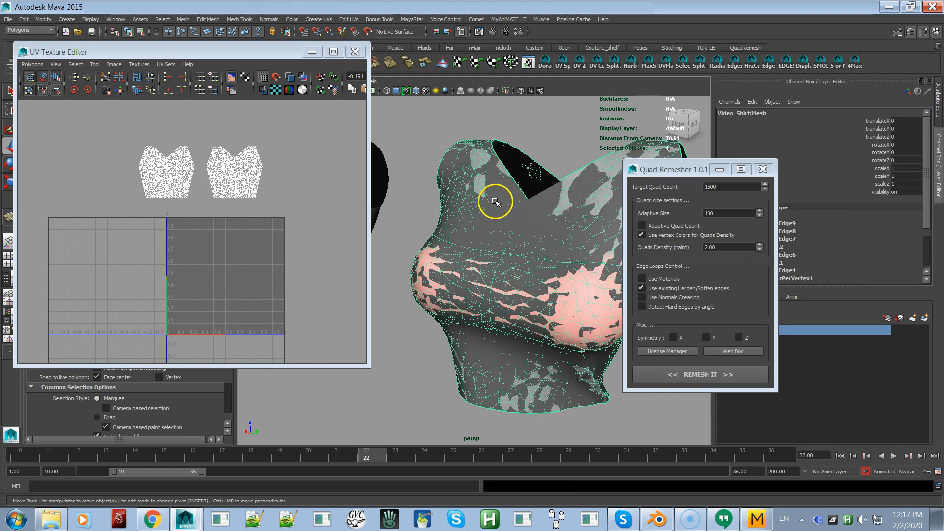
pyautogui.click(534, 217)
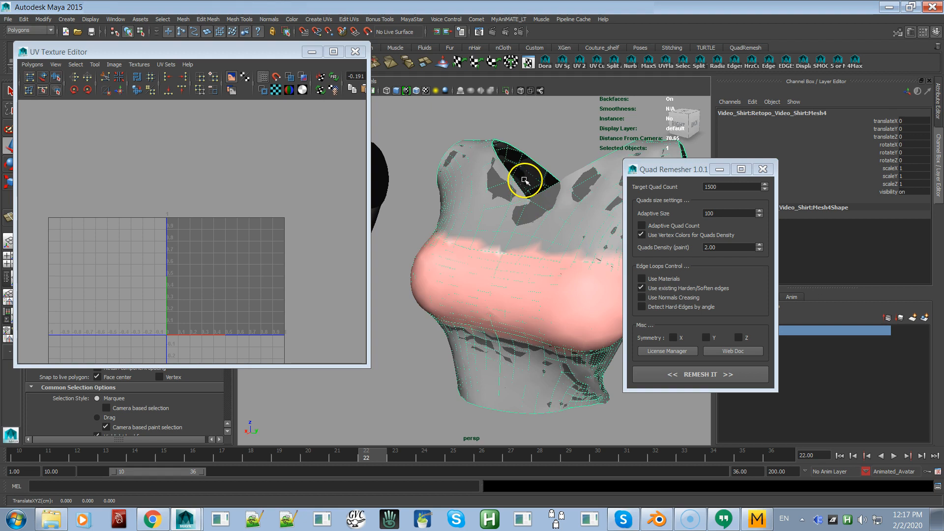
pyautogui.moveTo(526, 180); pyautogui.dragTo(499, 196, button='middle')
pyautogui.hotkey('ctrl', 'z')
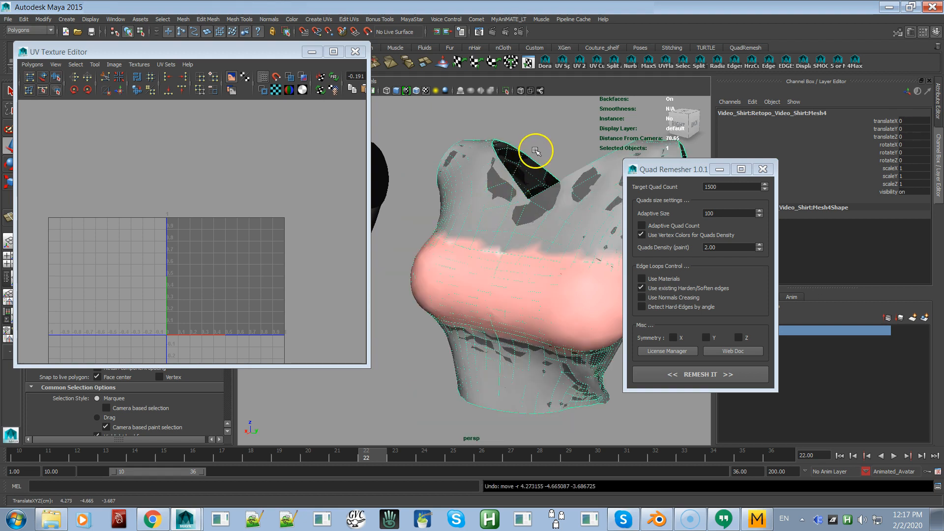
# Select the painted shirt together with its new remesh and open the Outliner to list both meshes
pyautogui.click(524, 160)
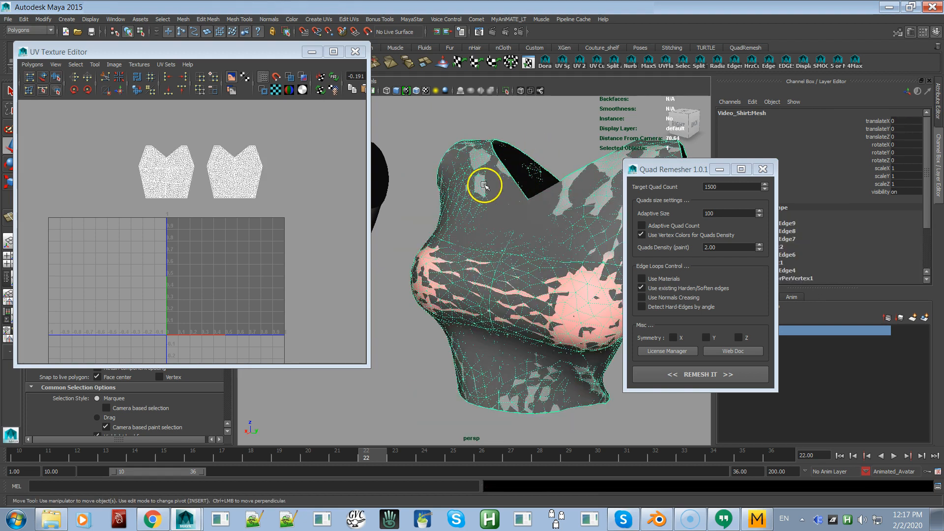
pyautogui.click(512, 195)
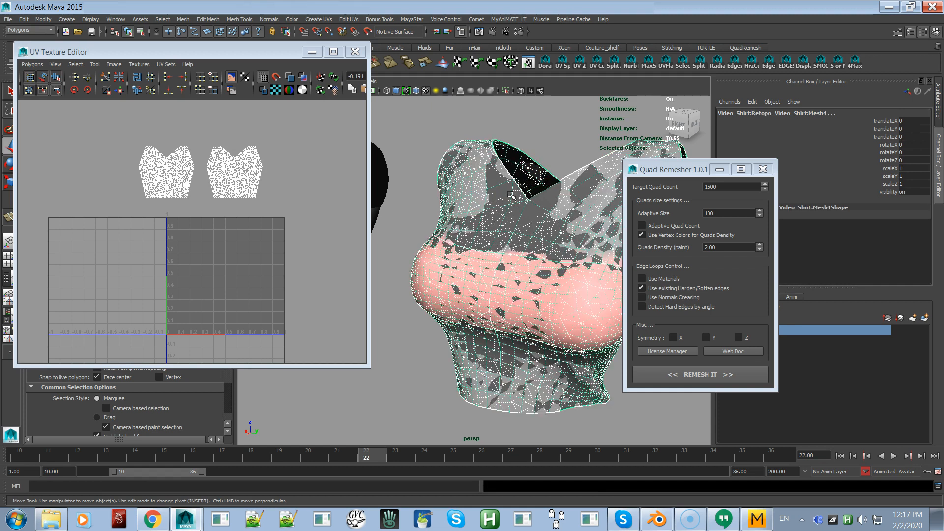
pyautogui.keyDown('alt'); pyautogui.moveTo(507, 193); pyautogui.dragTo(533, 234, button='right'); pyautogui.keyUp('alt')
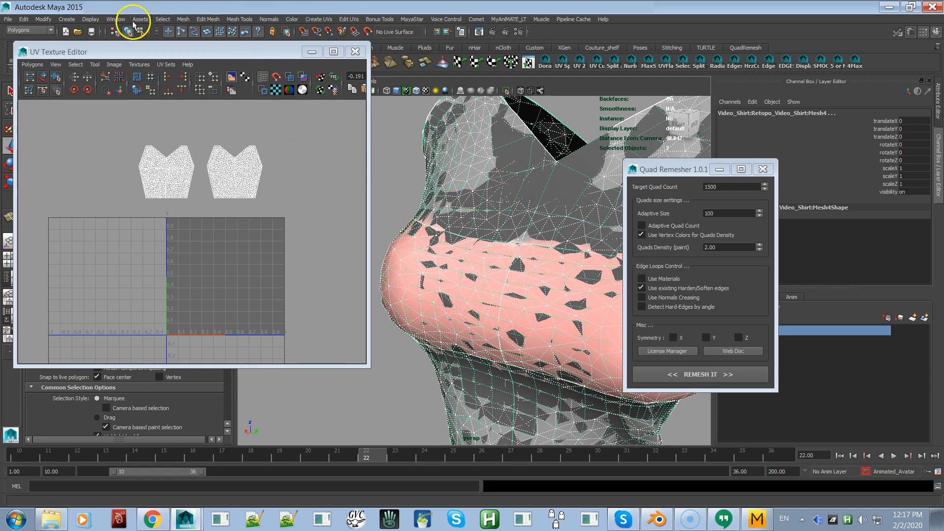
pyautogui.click(114, 20)
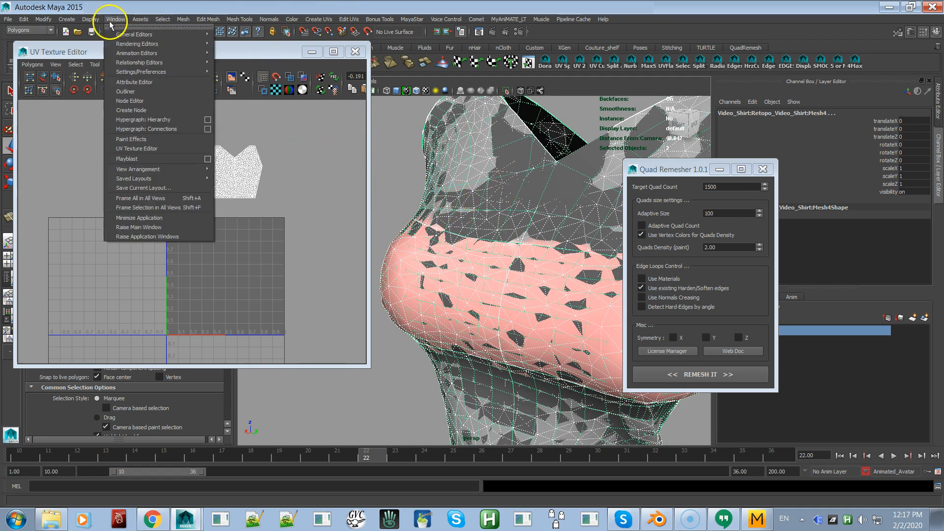
pyautogui.click(133, 91)
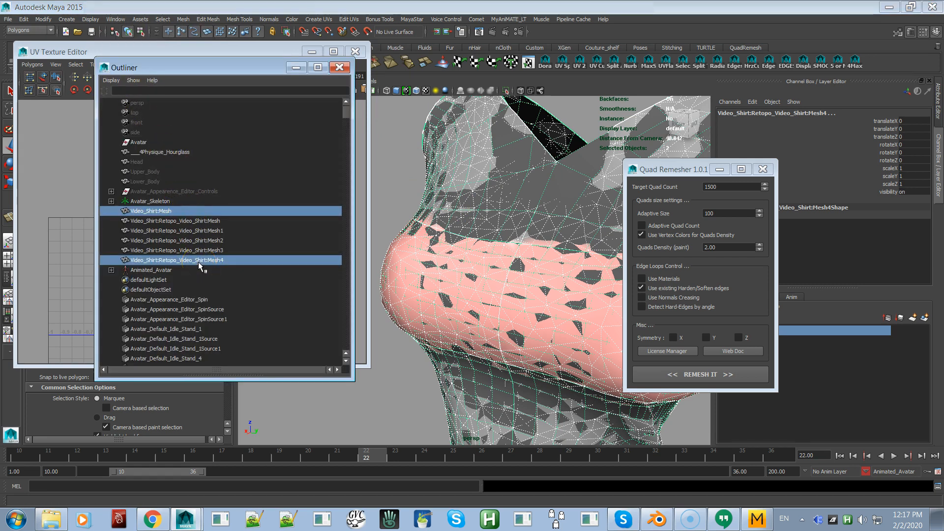
# Select the original Video_Shirt:Mesh first, add Video_Shirt:Retopo_Video_Shirt:Mesh4 to the selection, and clear the Outliner out of the way
pyautogui.click(200, 211)
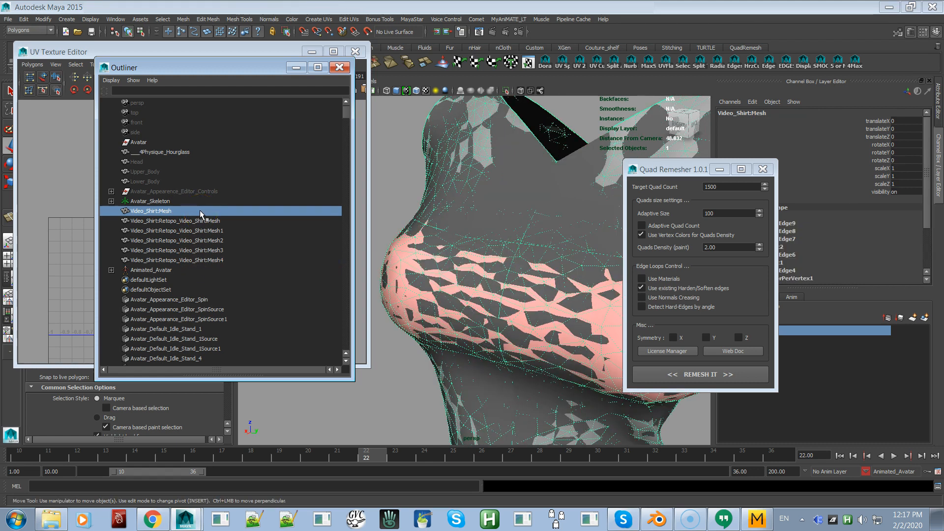
pyautogui.keyDown('shift'); pyautogui.click(208, 261); pyautogui.keyUp('shift')
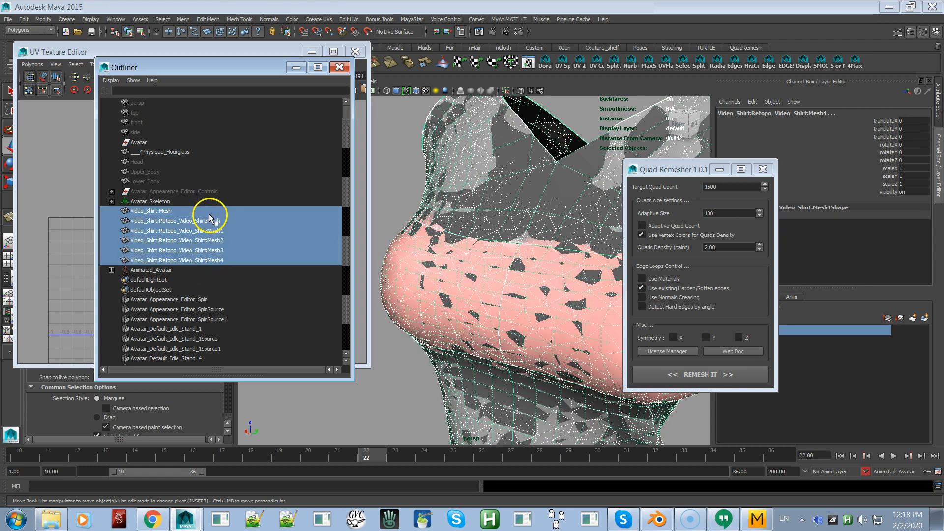
pyautogui.click(186, 211)
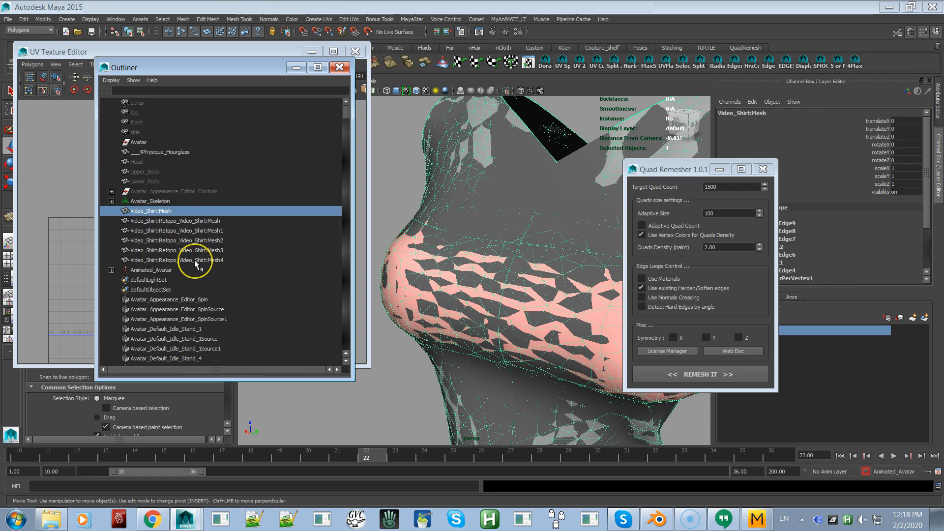
pyautogui.keyDown('ctrl'); pyautogui.click(195, 261); pyautogui.keyUp('ctrl')
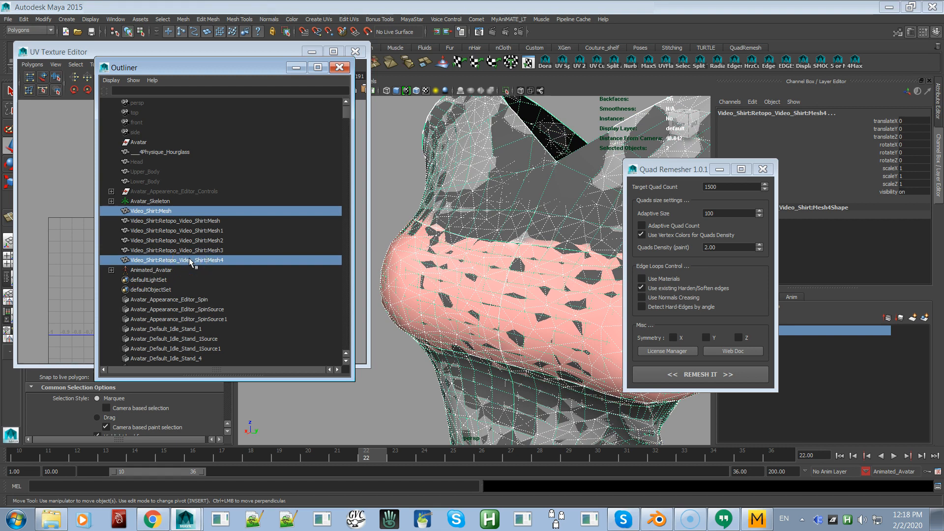
pyautogui.moveTo(247, 65); pyautogui.dragTo(0, 67)
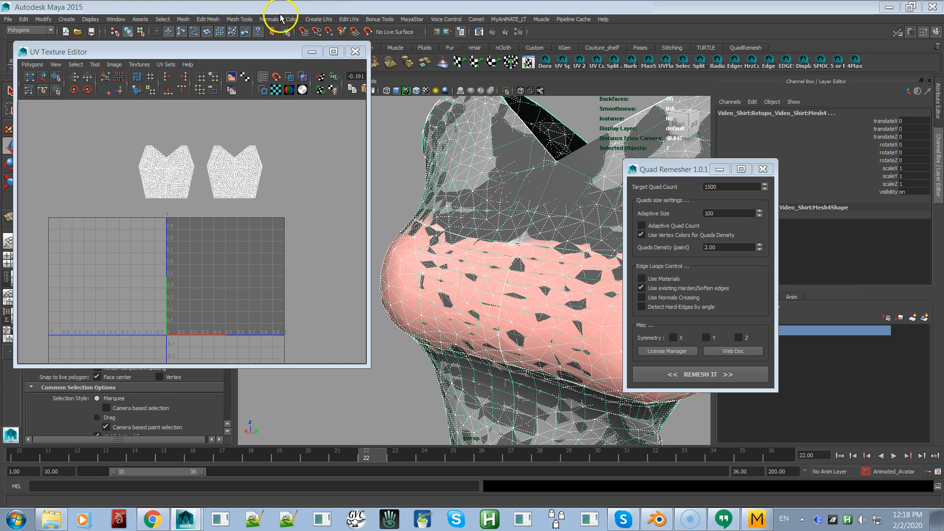
# Transfer the current UV set from the original shirt to the remesh, using World sample space and the Closest to point search method
pyautogui.click(200, 22)
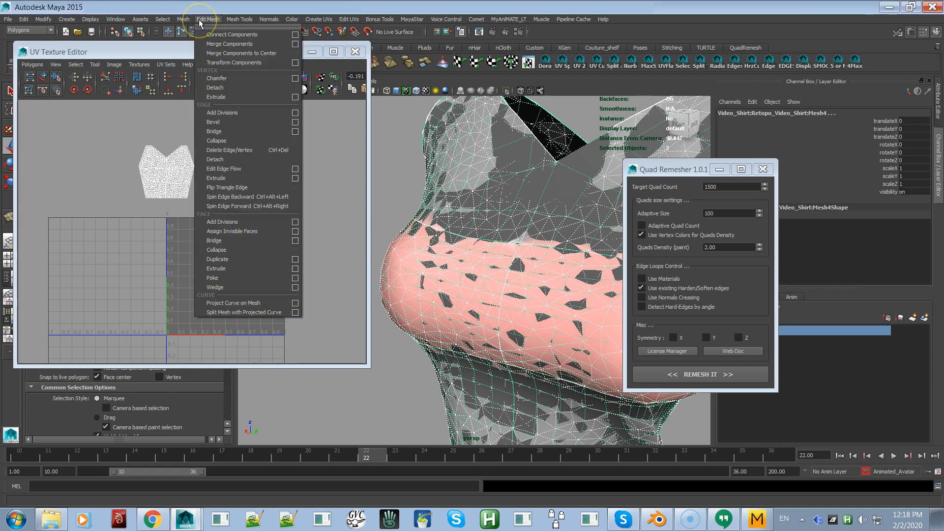
pyautogui.moveTo(186, 20)
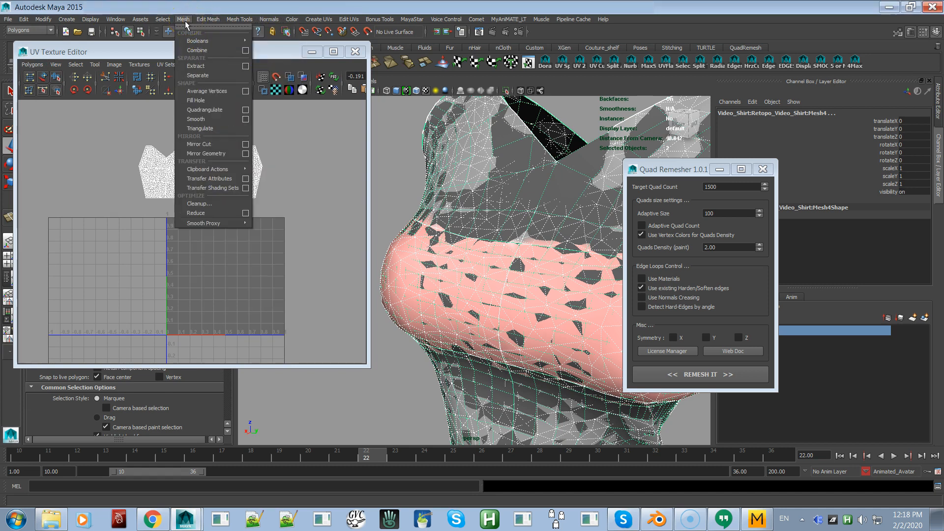
pyautogui.click(242, 179)
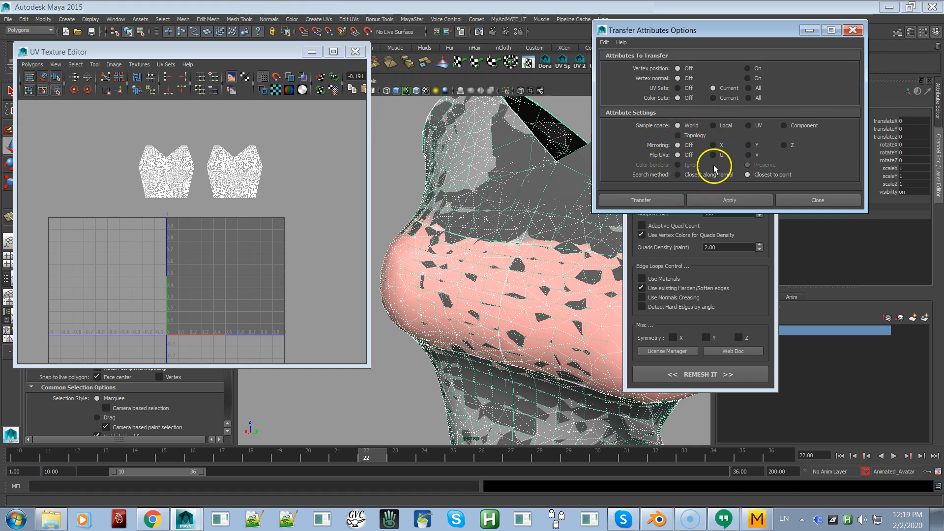
pyautogui.click(704, 201)
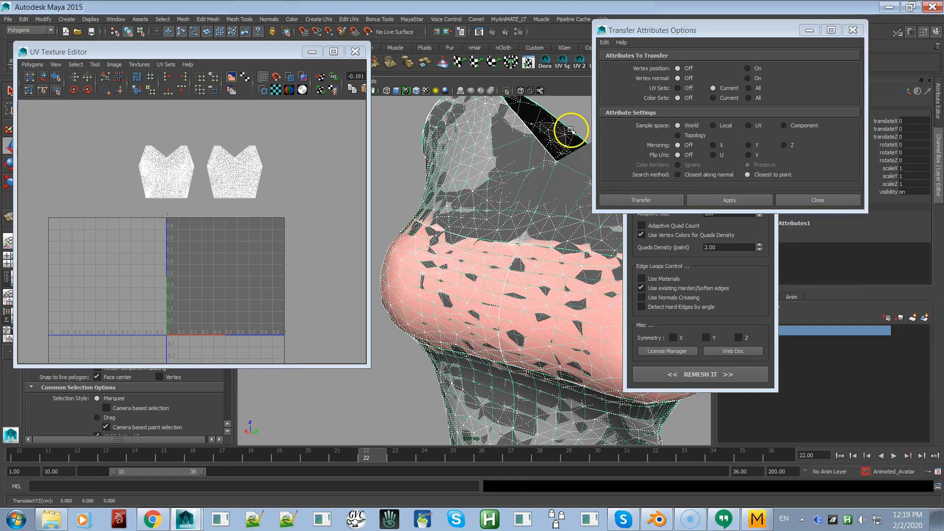
# Select the remeshed shirt alone and examine its transferred UV shells up close in the UV Texture Editor
pyautogui.click(565, 176)
pyautogui.click(565, 176)
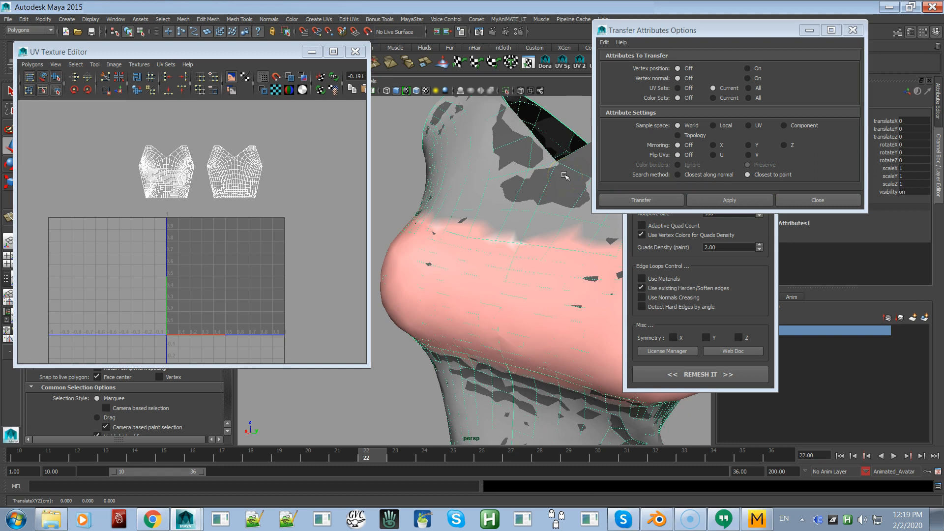
pyautogui.keyDown('alt'); pyautogui.moveTo(262, 184); pyautogui.dragTo(382, 216, button='right'); pyautogui.keyUp('alt')
pyautogui.keyDown('alt'); pyautogui.moveTo(279, 206); pyautogui.dragTo(282, 266, button='middle'); pyautogui.keyUp('alt')
pyautogui.keyDown('alt'); pyautogui.moveTo(281, 230); pyautogui.dragTo(403, 233, button='right'); pyautogui.keyUp('alt')
pyautogui.scroll(3, 293, 221)
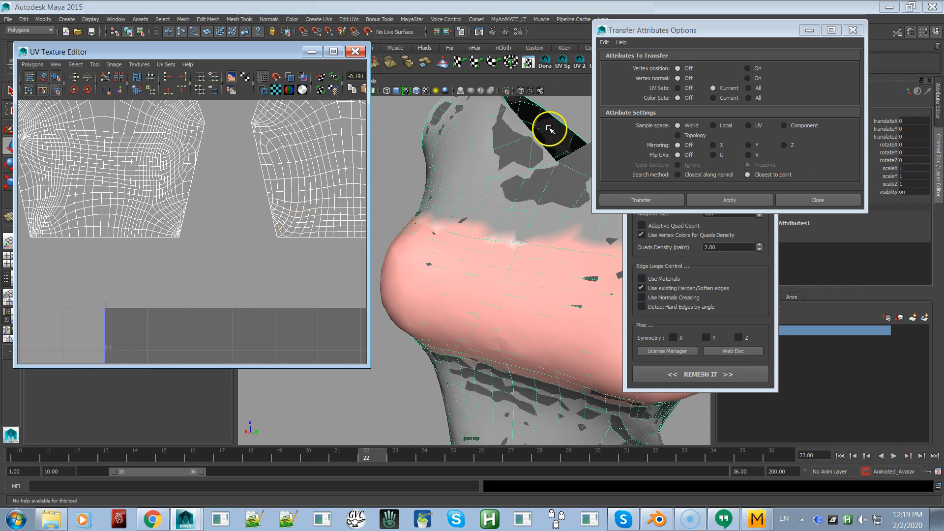
# Try moving the remeshed shirt away from the original and undo the move
pyautogui.click(543, 142)
pyautogui.moveTo(541, 144); pyautogui.dragTo(554, 177)
pyautogui.hotkey('ctrl', 'z')
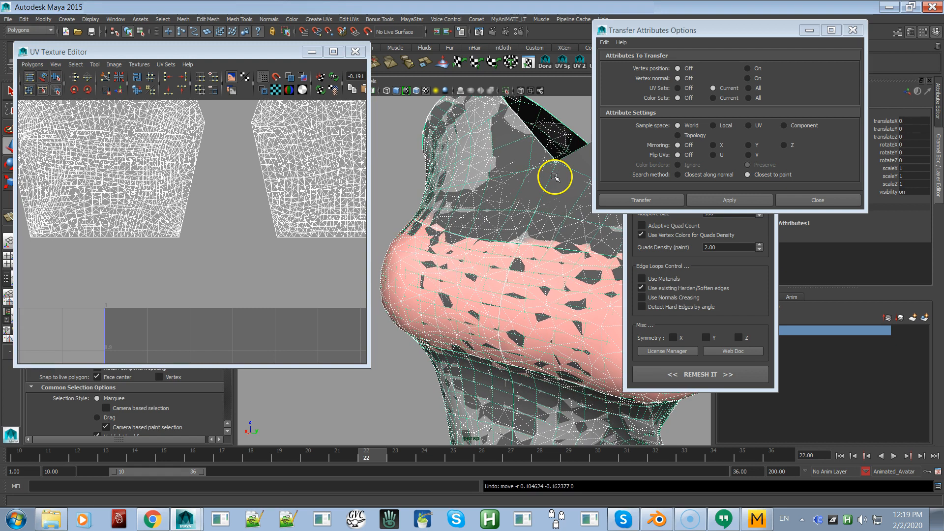
# Select both overlapping shirts and delete their construction history
pyautogui.keyDown('alt'); pyautogui.moveTo(541, 194); pyautogui.dragTo(495, 143, button='right'); pyautogui.keyUp('alt')
pyautogui.click(532, 158)
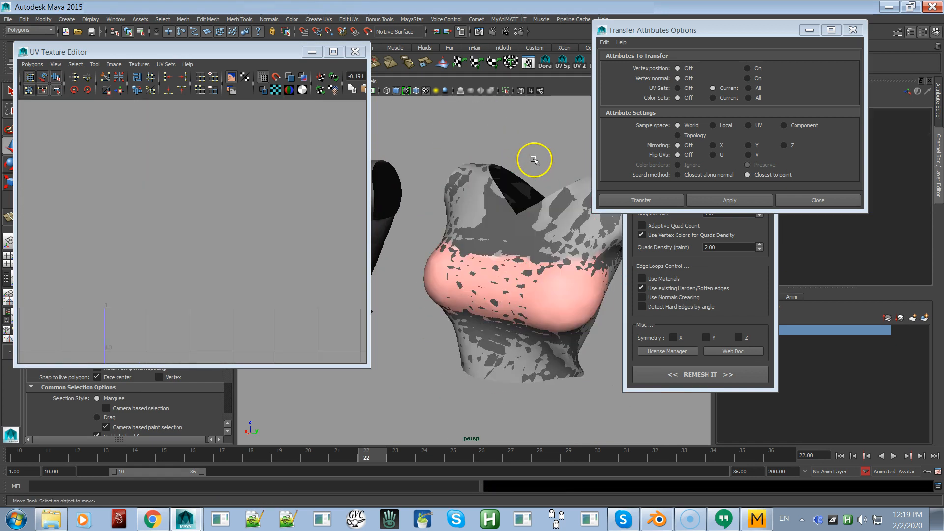
pyautogui.moveTo(541, 169); pyautogui.dragTo(514, 227)
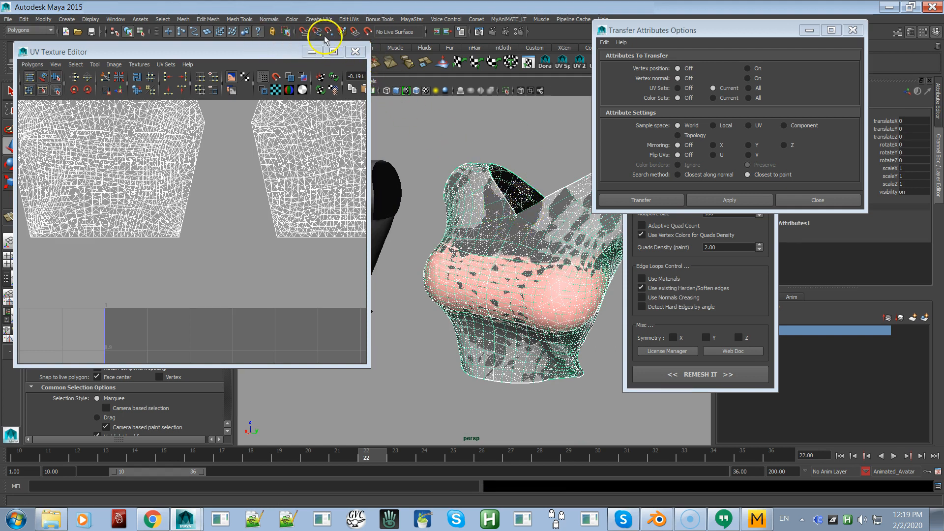
pyautogui.click(409, 19)
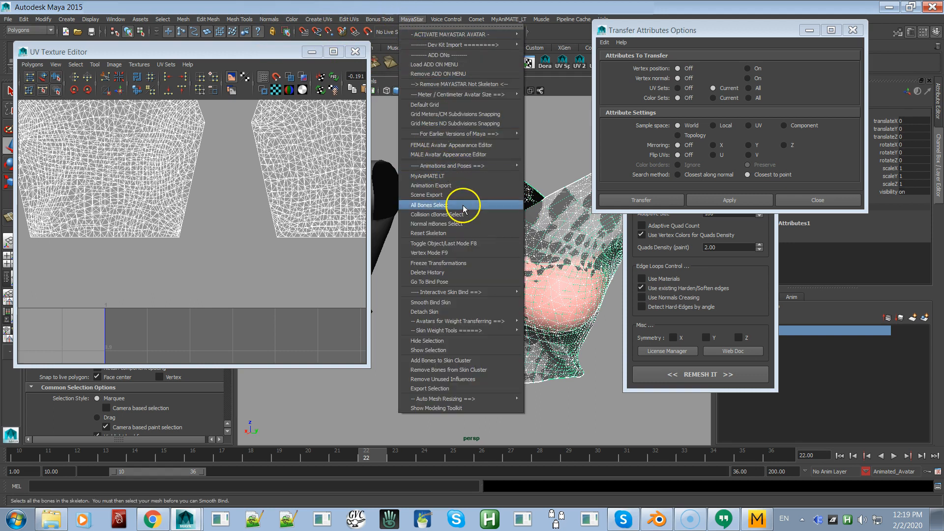
pyautogui.click(436, 275)
# Select only the remeshed shirt, test moving it off the original, and undo the test move
pyautogui.click(527, 147)
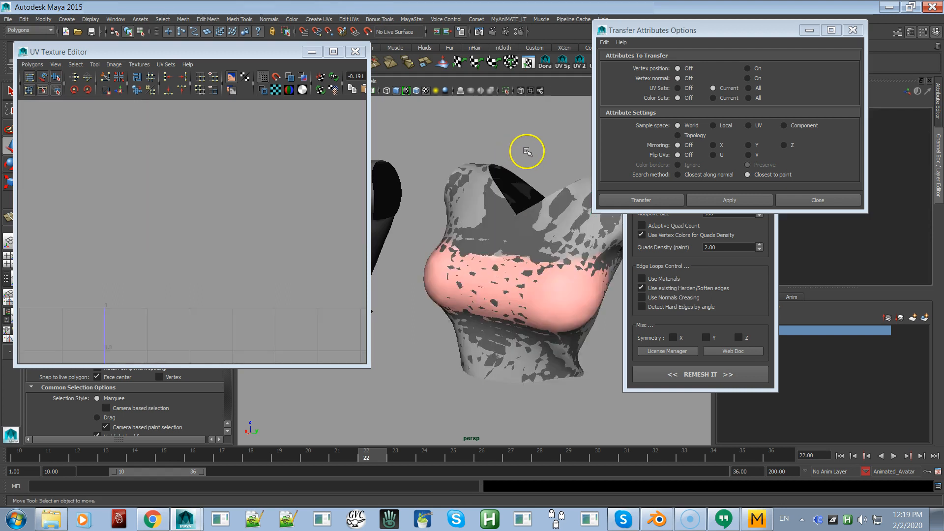
pyautogui.click(529, 222)
pyautogui.hotkey('ctrl', 'z')
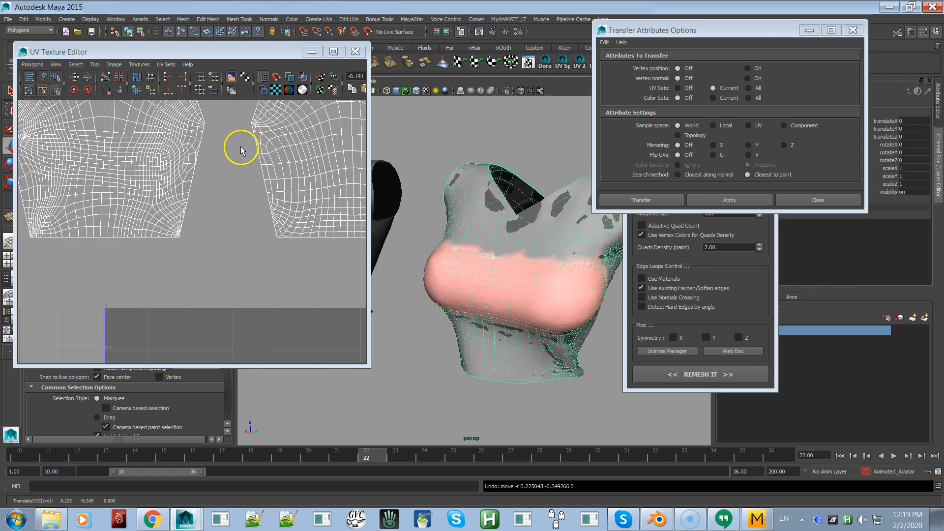
# Select both UV shells of the remeshed shirt with the Move UV Shell tool and move them together into the 0–1 UV square
pyautogui.scroll(-4, 207, 244)
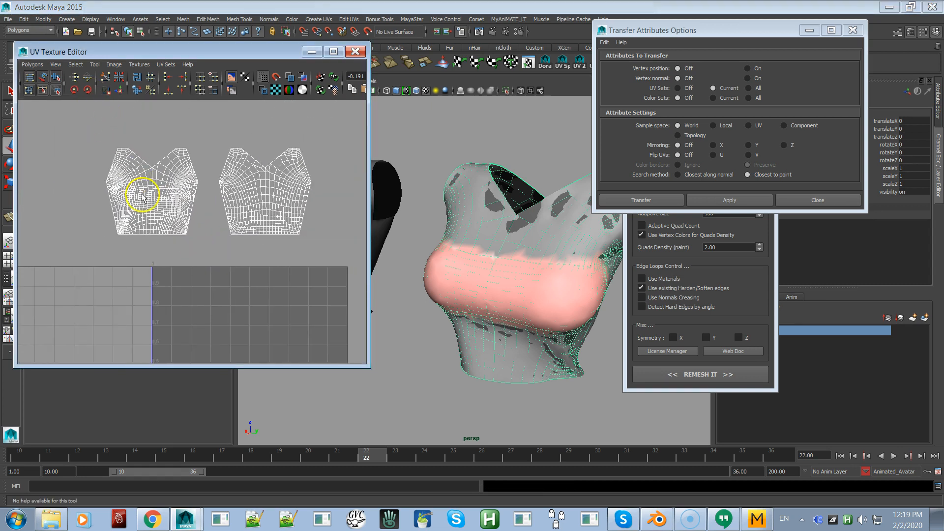
pyautogui.scroll(-2, 192, 231)
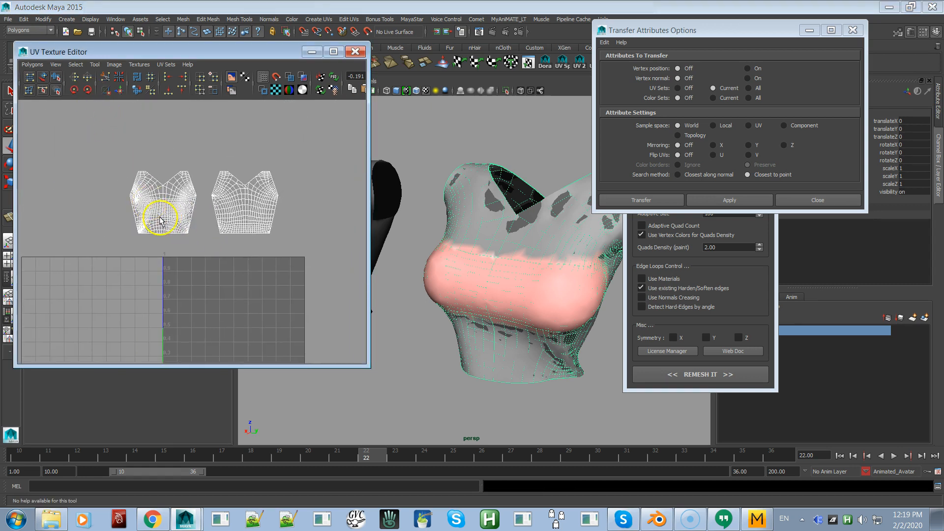
pyautogui.click(42, 77)
pyautogui.moveTo(119, 158); pyautogui.dragTo(294, 244)
pyautogui.moveTo(206, 205); pyautogui.dragTo(235, 312)
pyautogui.keyDown('alt'); pyautogui.moveTo(275, 252); pyautogui.dragTo(236, 232, button='middle'); pyautogui.keyUp('alt')
pyautogui.moveTo(247, 221); pyautogui.dragTo(247, 237)
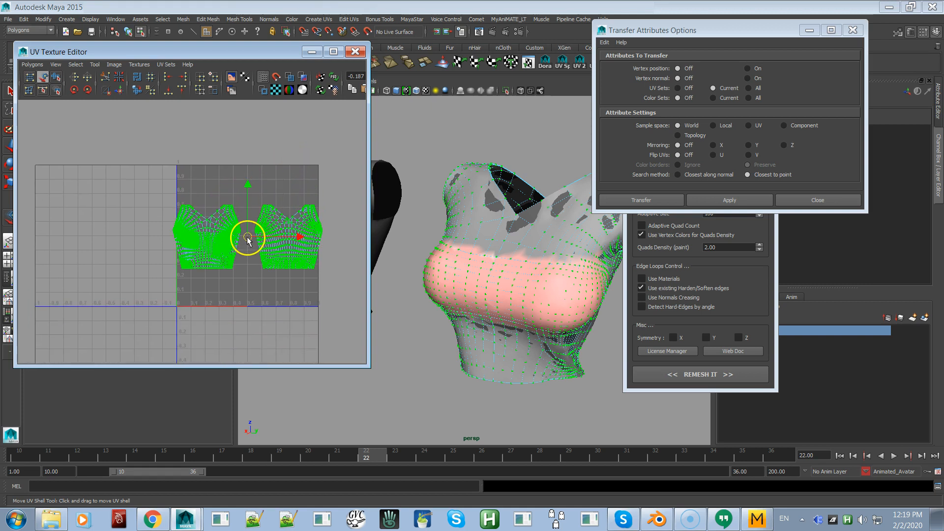
# Move the first UV shell diagonally above the second, and shift both shells together toward the middle of the UV square
pyautogui.click(143, 180)
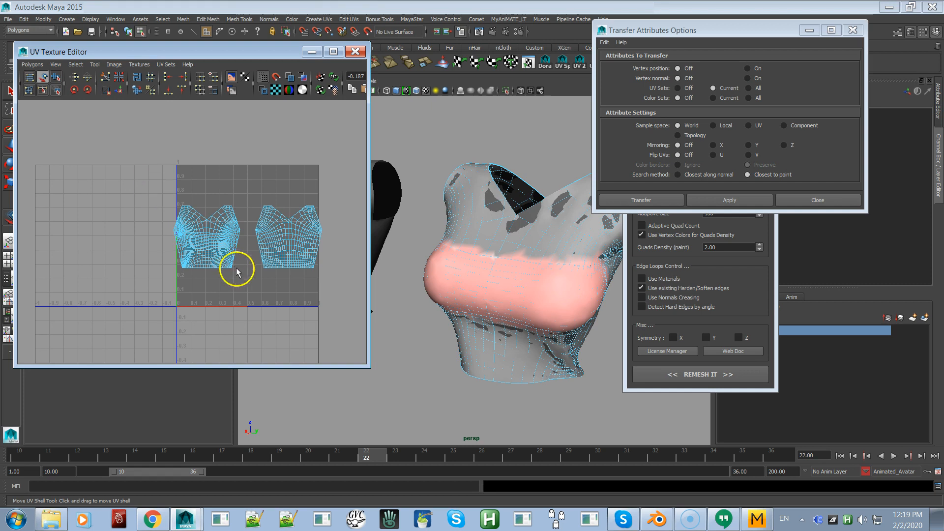
pyautogui.moveTo(230, 255); pyautogui.dragTo(252, 252, button='right')
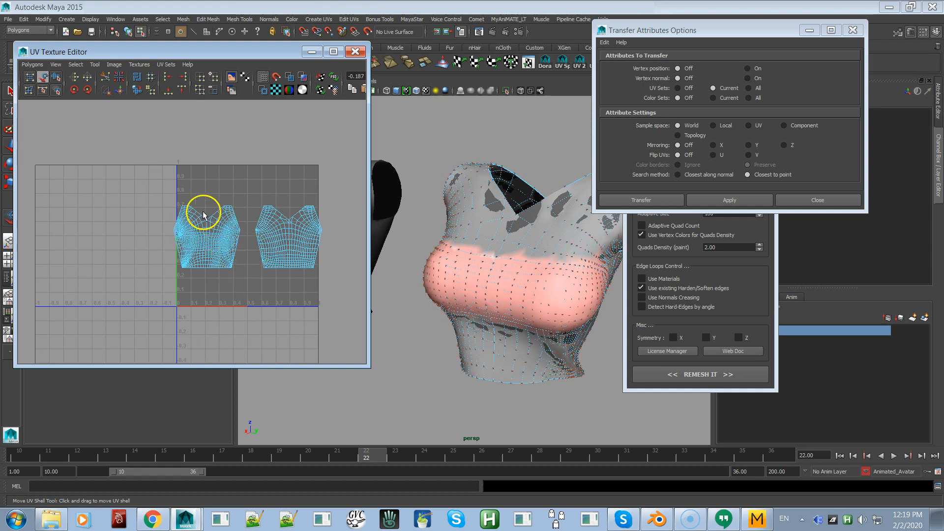
pyautogui.click(237, 260)
pyautogui.moveTo(208, 236); pyautogui.dragTo(226, 210)
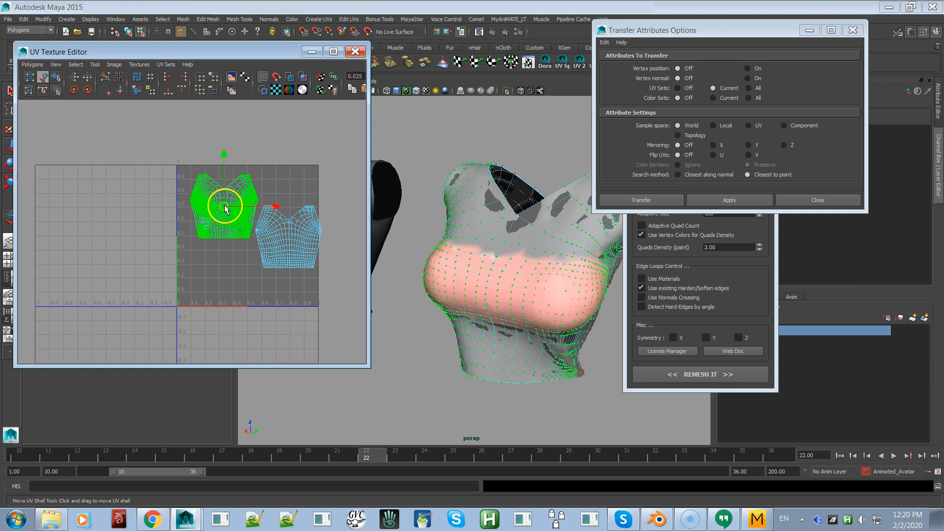
pyautogui.keyDown('shift'); pyautogui.click(274, 240); pyautogui.keyUp('shift')
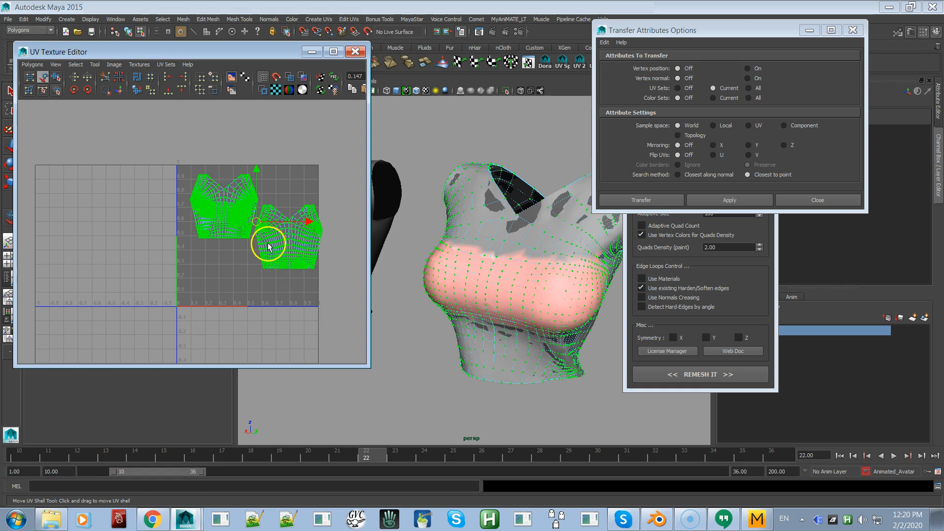
pyautogui.moveTo(255, 226); pyautogui.dragTo(248, 233)
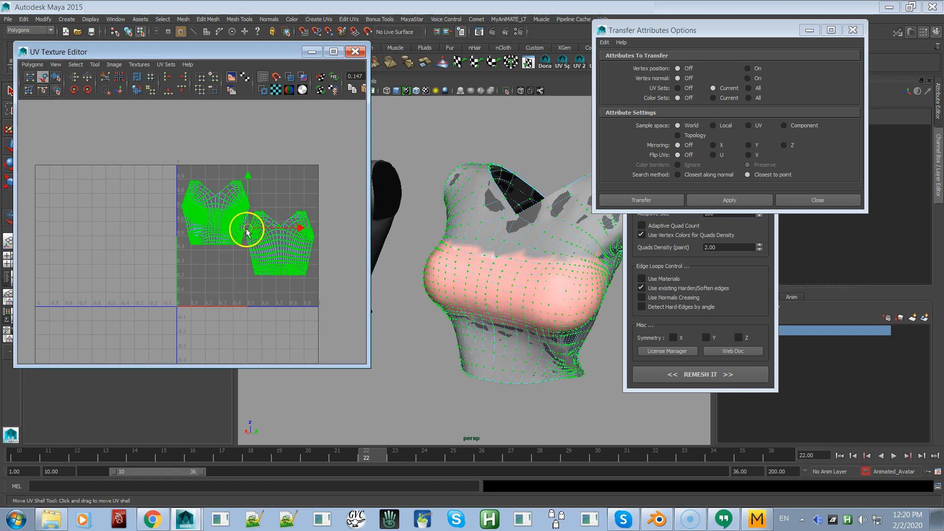
pyautogui.scroll(2, 219, 283)
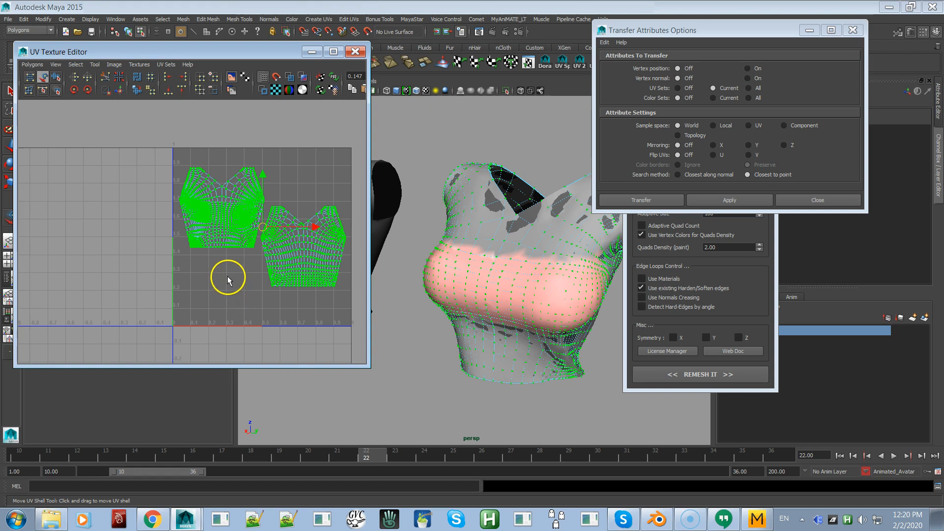
# Move the first UV shell down and outward so it sits level beside the second
pyautogui.click(238, 157)
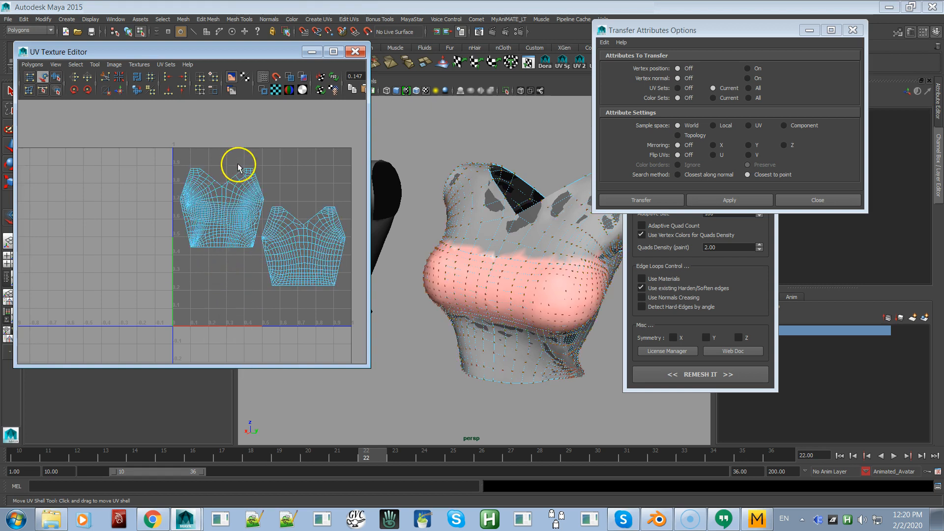
pyautogui.click(219, 204)
pyautogui.moveTo(224, 209); pyautogui.dragTo(210, 245)
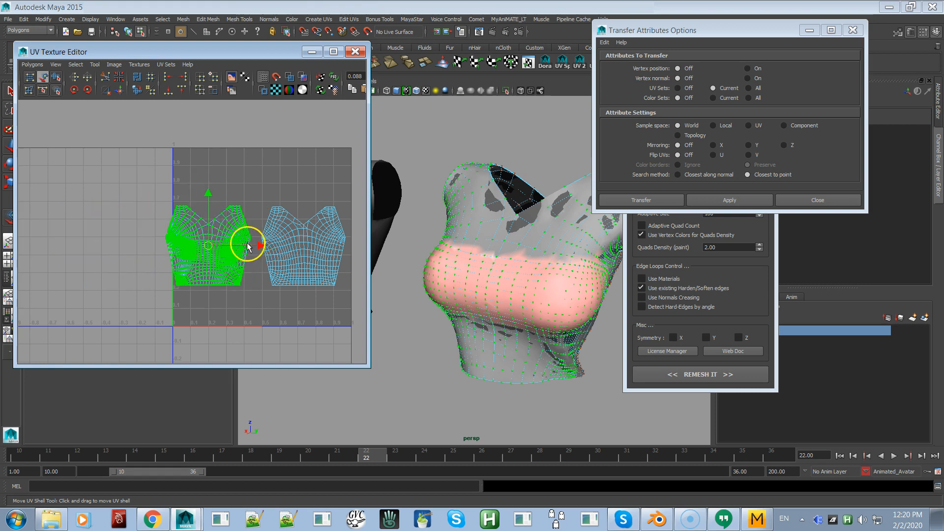
# Select both UV shells and scale them up together uniformly until each nearly matches the size of a full UV tile
pyautogui.keyDown('shift'); pyautogui.click(277, 241); pyautogui.keyUp('shift')
pyautogui.press('f')
pyautogui.press('r')
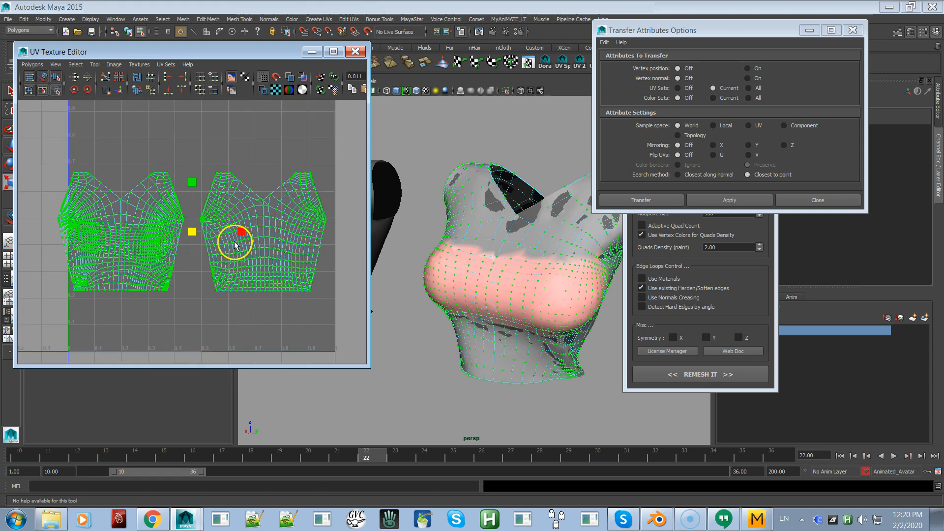
pyautogui.moveTo(191, 231); pyautogui.dragTo(251, 223)
# Shift both enlarged UV shells sideways so one fits the 0–1 square and the other occupies the adjacent negative-U tile
pyautogui.keyDown('alt'); pyautogui.moveTo(250, 223); pyautogui.dragTo(116, 148, button='right'); pyautogui.keyUp('alt')
pyautogui.press('w')
pyautogui.moveTo(190, 230); pyautogui.dragTo(115, 229)
pyautogui.press('r')
pyautogui.hotkey('ctrl', 'z')
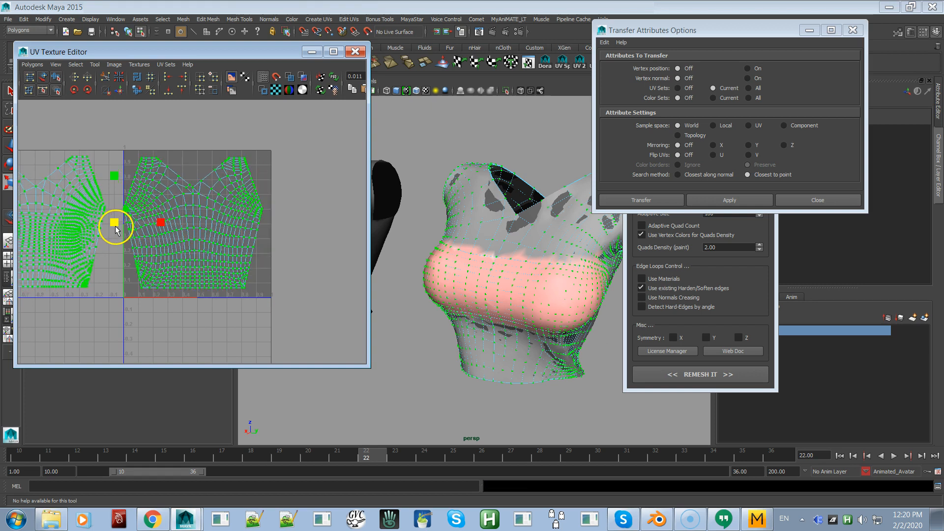
pyautogui.press('w')
pyautogui.moveTo(166, 223); pyautogui.dragTo(170, 222)
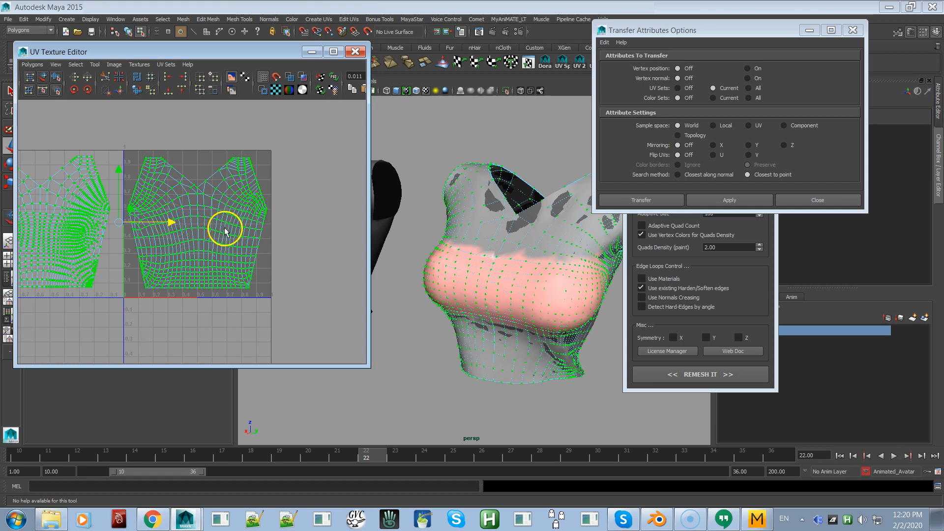
# Select only the UV shell in the negative-U tile and nudge it along U to center it within that tile
pyautogui.click(295, 210)
pyautogui.scroll(-3, 204, 216)
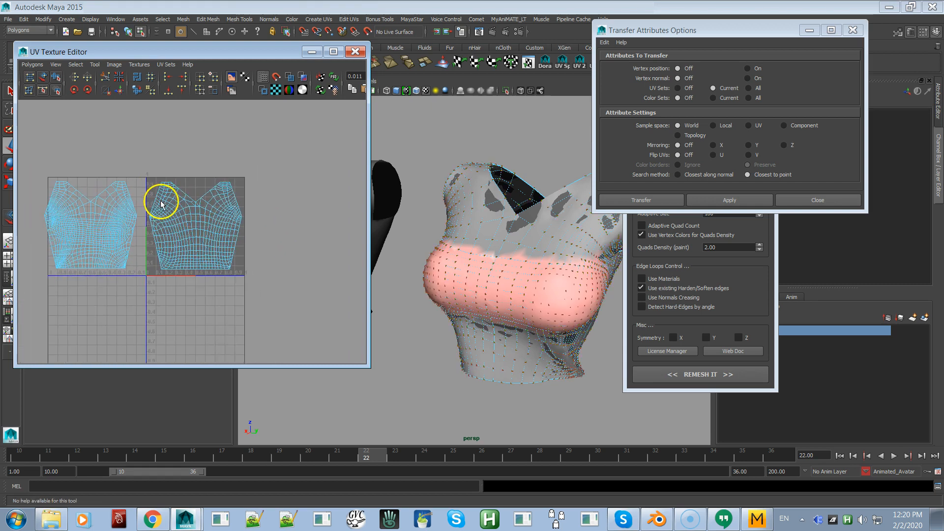
pyautogui.moveTo(85, 170); pyautogui.dragTo(107, 219)
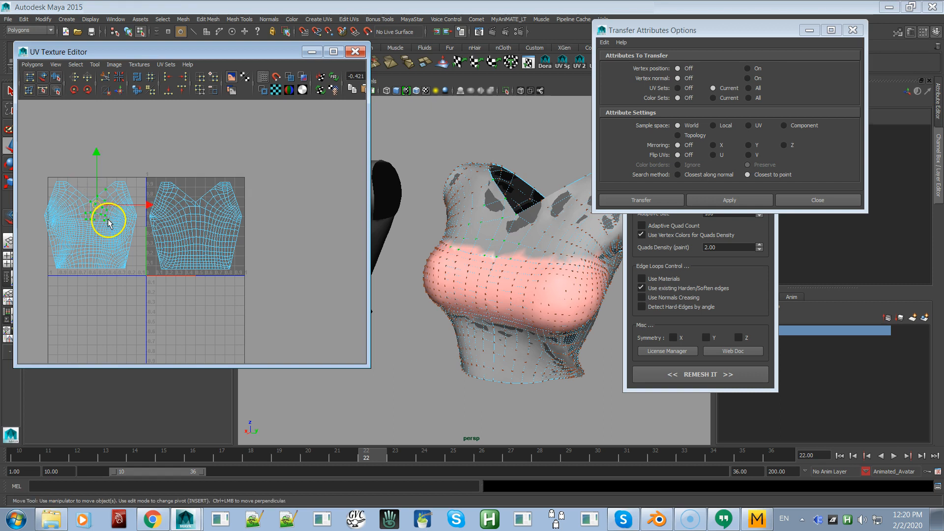
pyautogui.moveTo(146, 159); pyautogui.dragTo(42, 298)
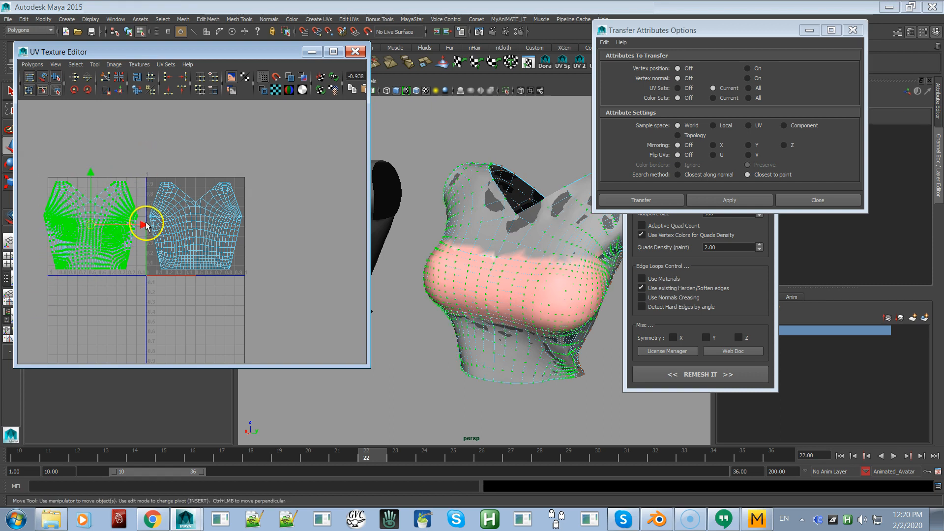
pyautogui.moveTo(146, 225); pyautogui.dragTo(152, 225)
pyautogui.keyDown('alt'); pyautogui.moveTo(159, 239); pyautogui.dragTo(211, 310, button='right'); pyautogui.keyUp('alt')
pyautogui.keyDown('alt'); pyautogui.moveTo(182, 274); pyautogui.dragTo(232, 285, button='middle'); pyautogui.keyUp('alt')
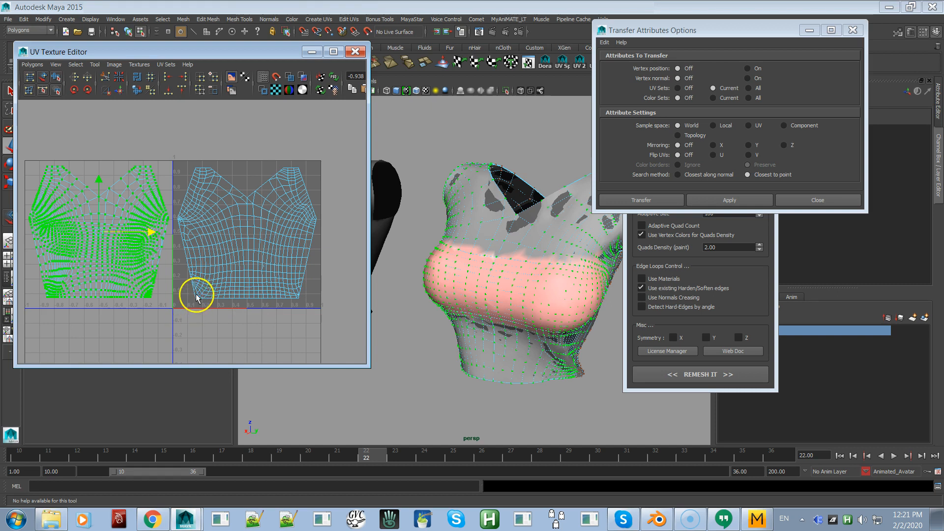
pyautogui.keyDown('alt'); pyautogui.moveTo(191, 308); pyautogui.dragTo(230, 298, button='middle'); pyautogui.keyUp('alt')
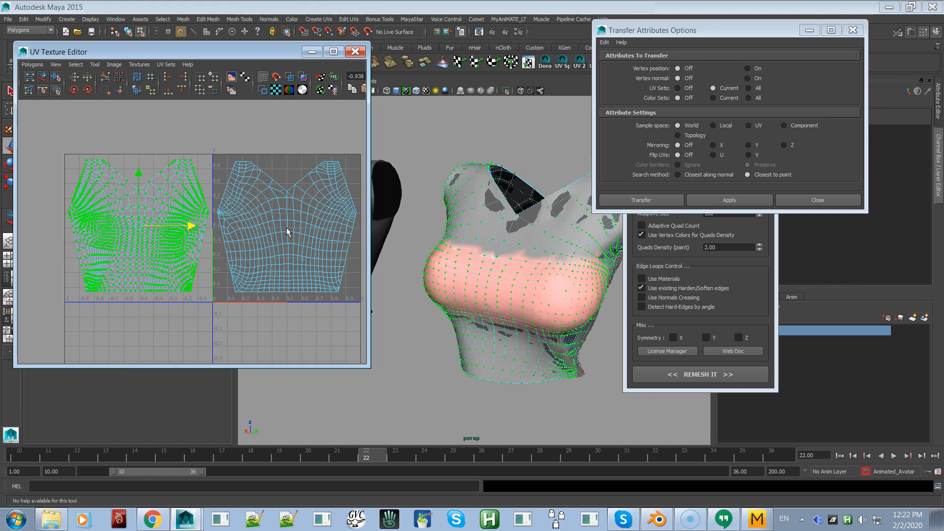
pyautogui.scroll(-3, 270, 240)
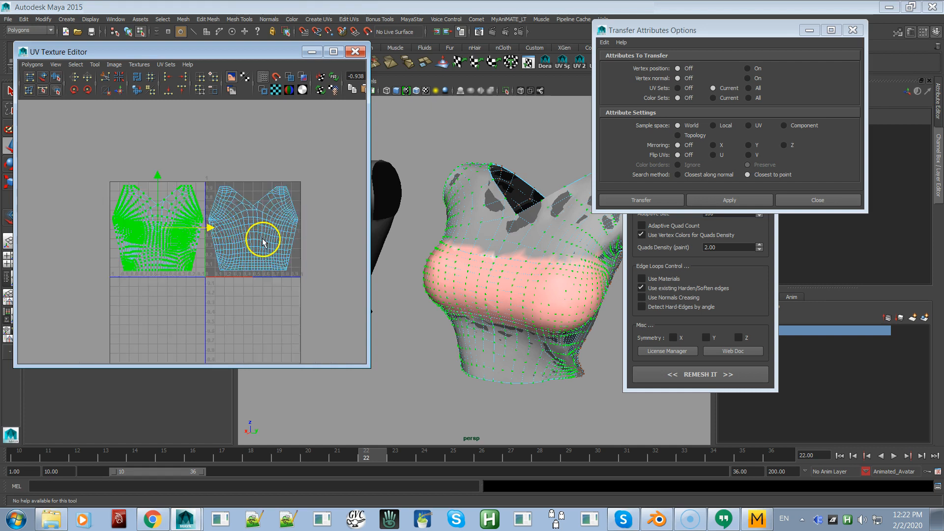
pyautogui.scroll(8, 263, 239)
pyautogui.scroll(-8, 262, 240)
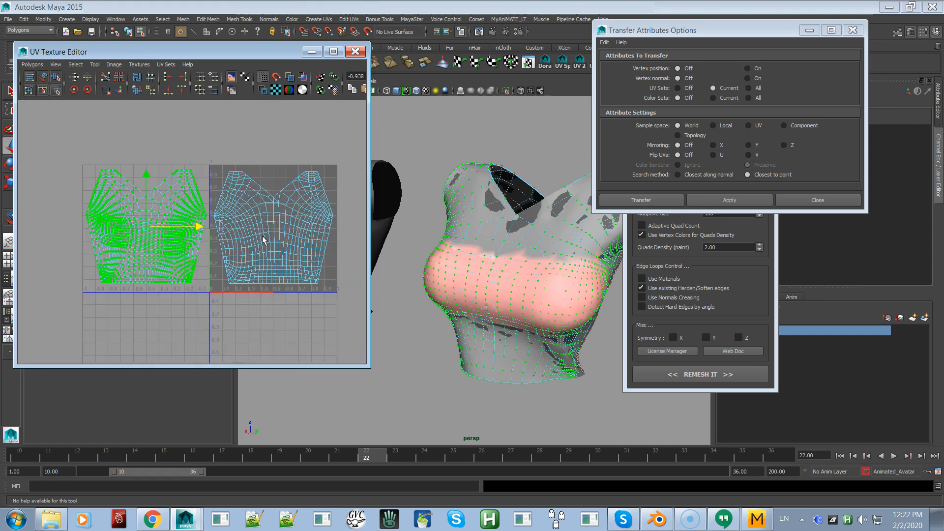
pyautogui.moveTo(280, 234); pyautogui.dragTo(302, 227)
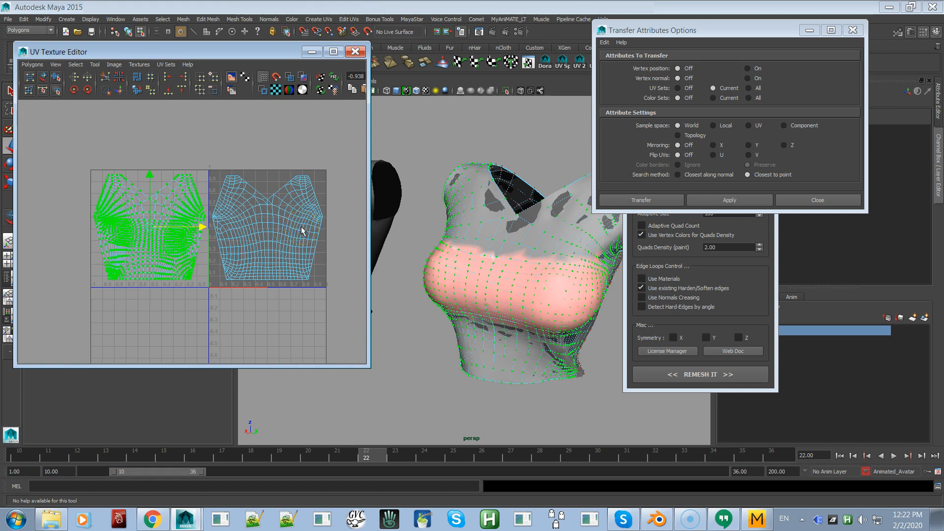
# Switch to face components and select all faces of the UV shell in the 0–1 tile
pyautogui.rightClick(302, 231)
pyautogui.click(318, 229)
pyautogui.moveTo(327, 226); pyautogui.dragTo(308, 249, button='right')
pyautogui.moveTo(352, 148); pyautogui.dragTo(208, 306)
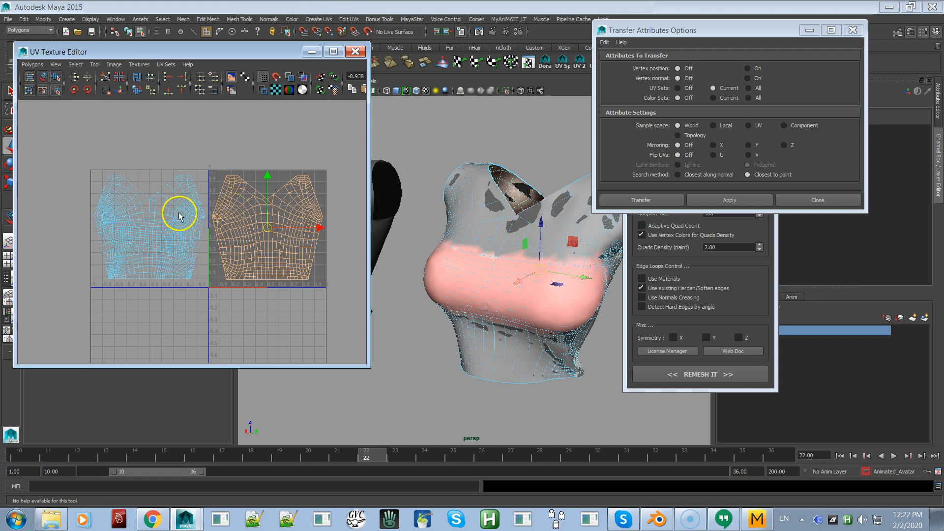
# Select the UV shell in the negative-U tile with the Move UV Shell tool and widen the UV Texture Editor
pyautogui.click(86, 149)
pyautogui.click(43, 77)
pyautogui.click(143, 269)
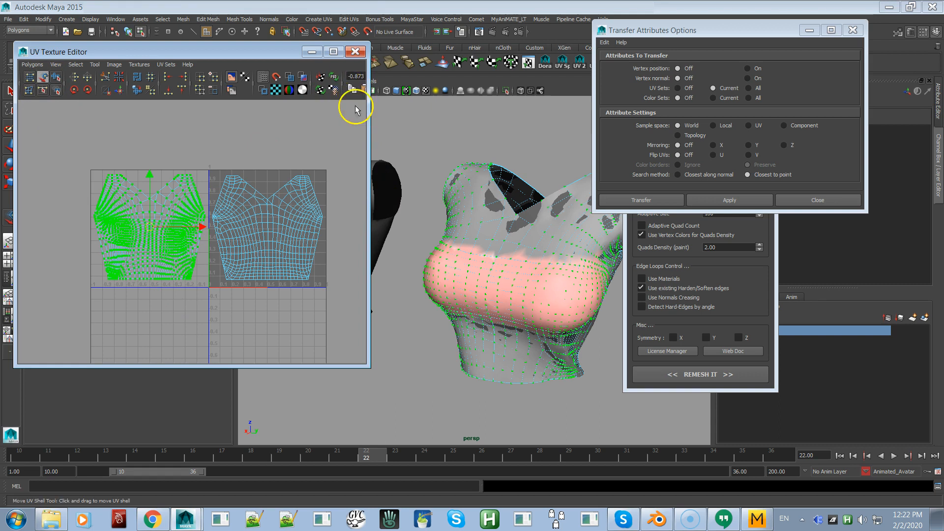
pyautogui.moveTo(371, 116); pyautogui.dragTo(498, 131)
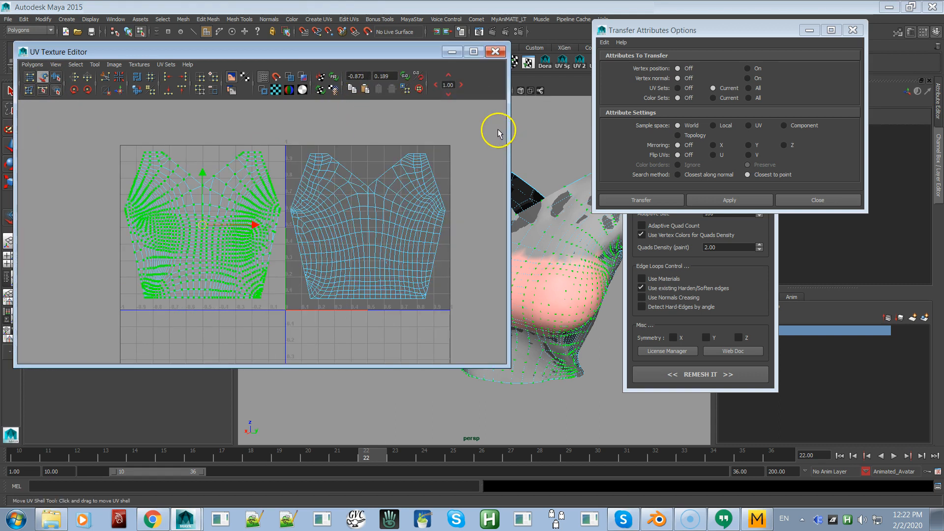
# Shift the selected UV shell by 1.00 along U onto the 0–1 tile and back, twice in a row
pyautogui.click(462, 86)
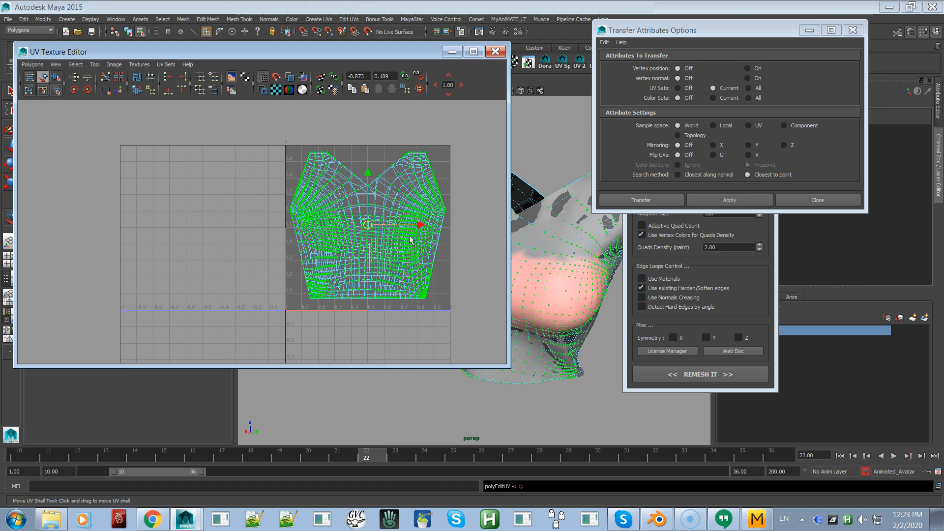
pyautogui.click(436, 85)
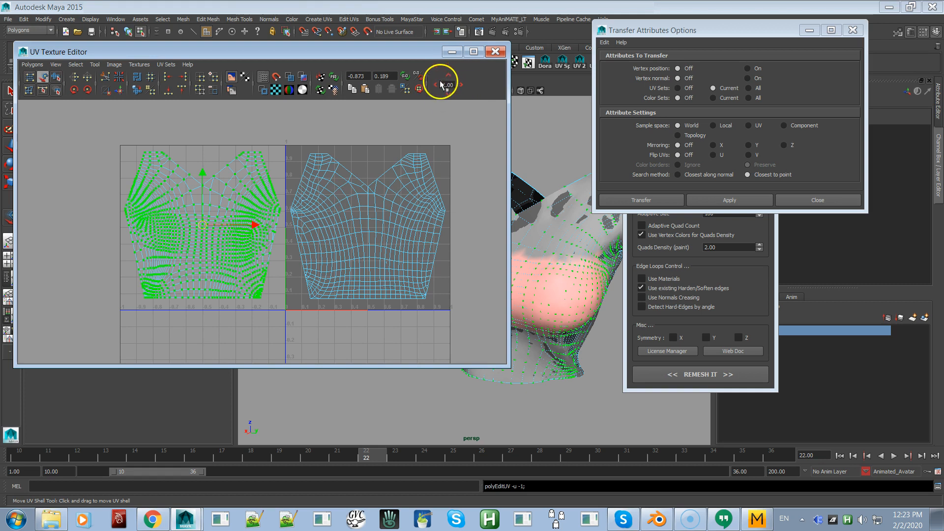
pyautogui.click(462, 86)
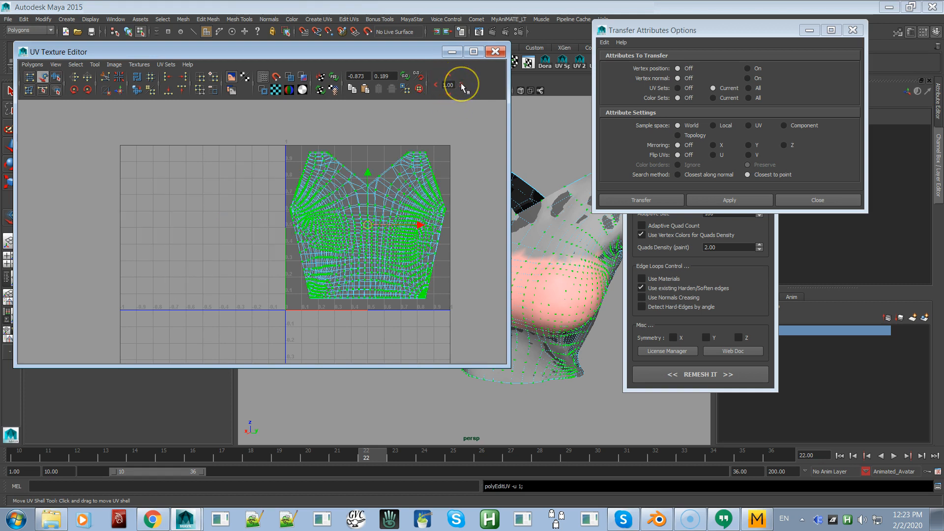
pyautogui.click(435, 86)
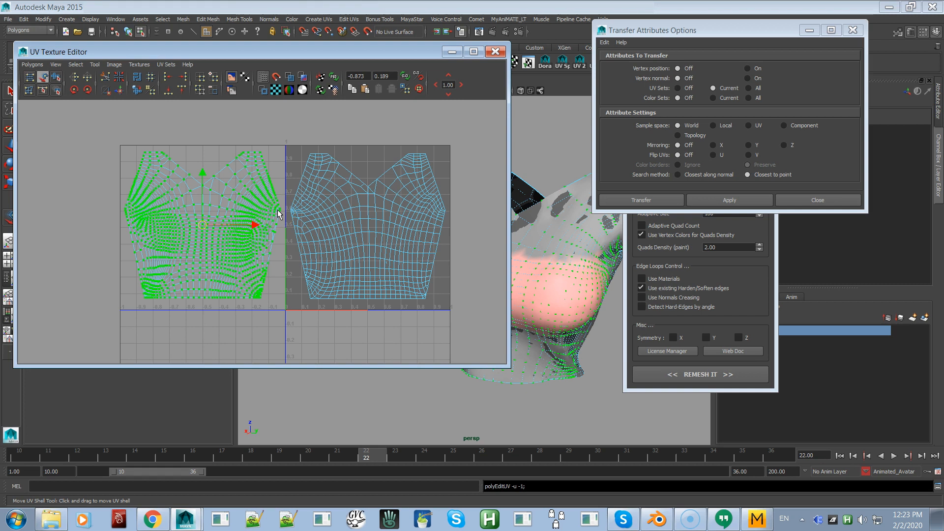
# Step the UV shell through neighbouring tiles in 1.00 increments along U and V, finishing back in the negative-U tile
pyautogui.click(355, 220)
pyautogui.click(448, 76)
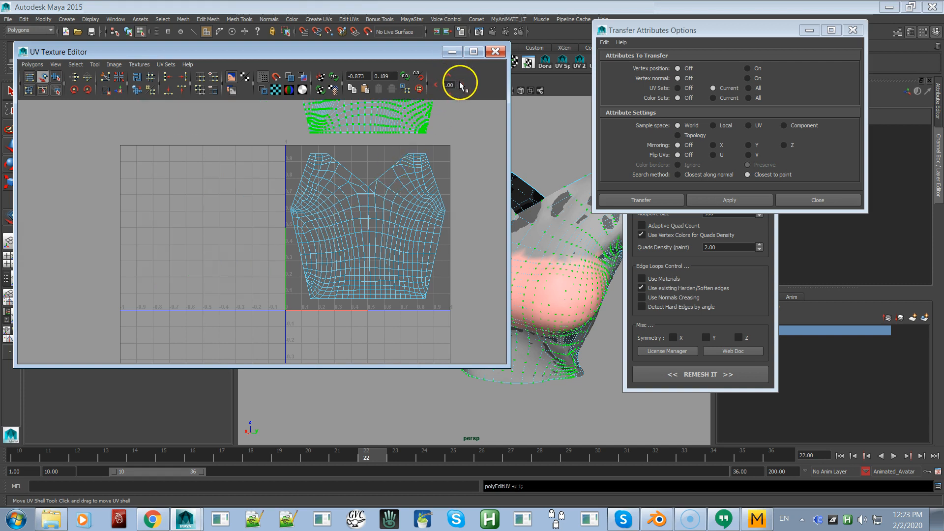
pyautogui.click(449, 94)
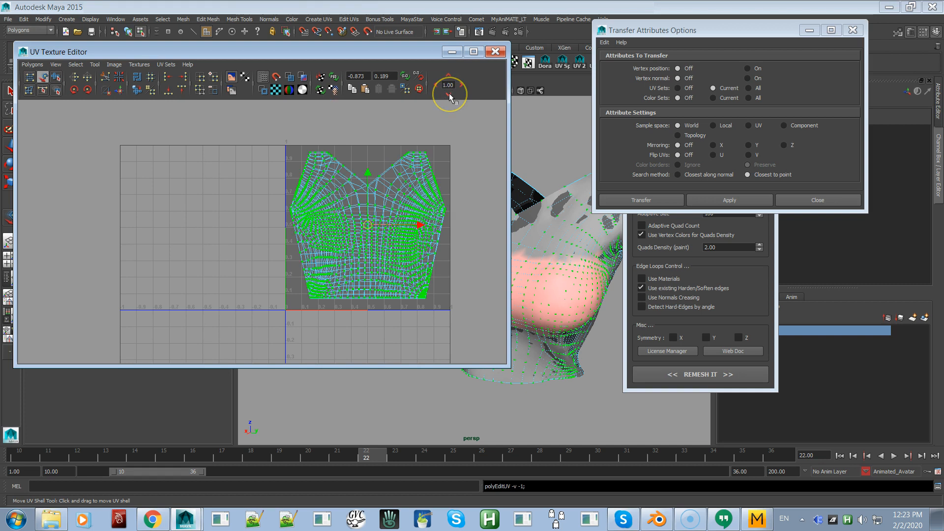
pyautogui.scroll(-3, 413, 236)
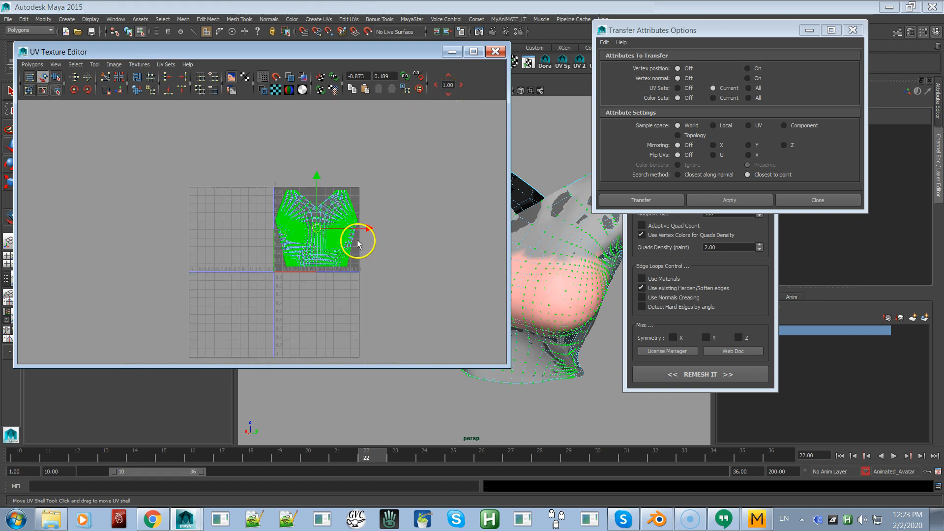
pyautogui.click(461, 85)
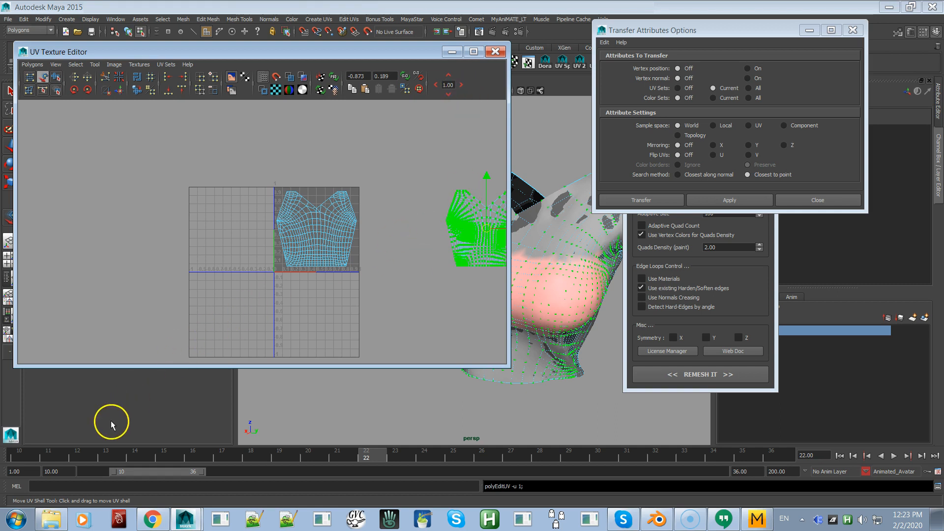
pyautogui.click(435, 86)
pyautogui.click(434, 86)
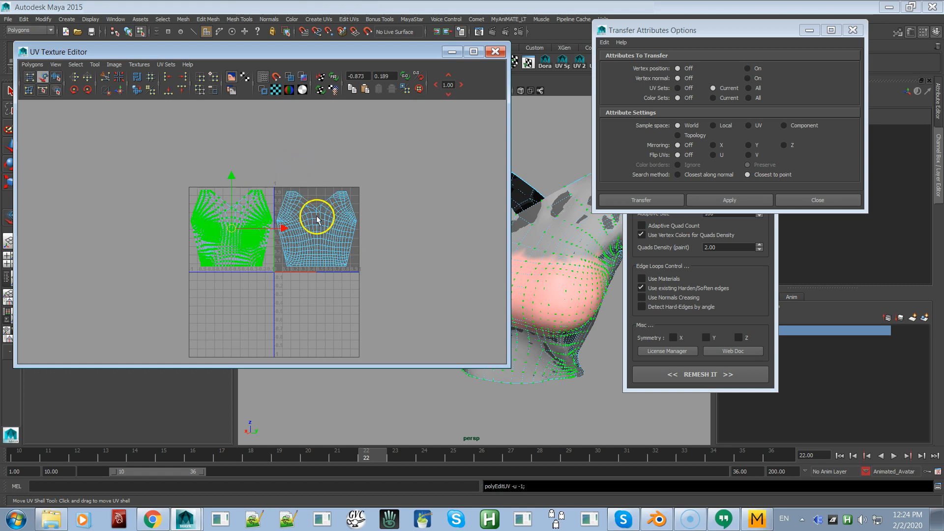
pyautogui.click(461, 87)
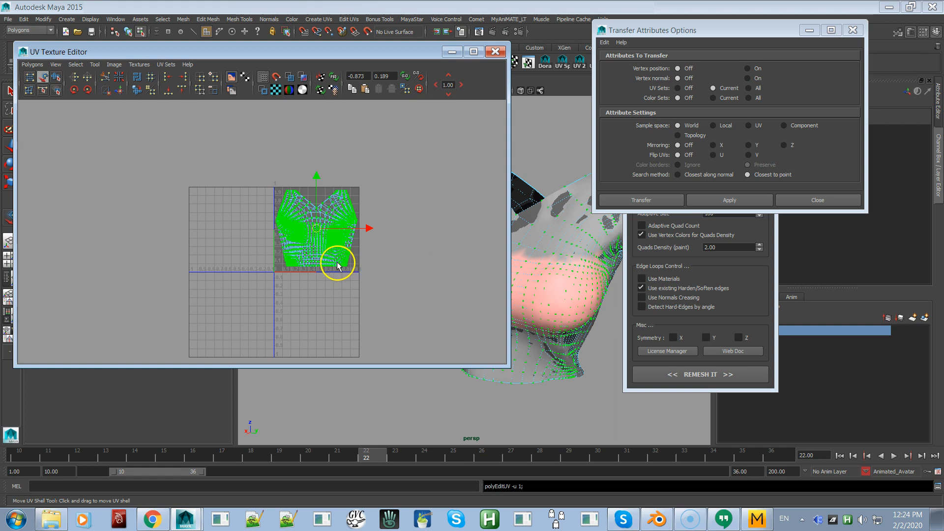
pyautogui.click(435, 85)
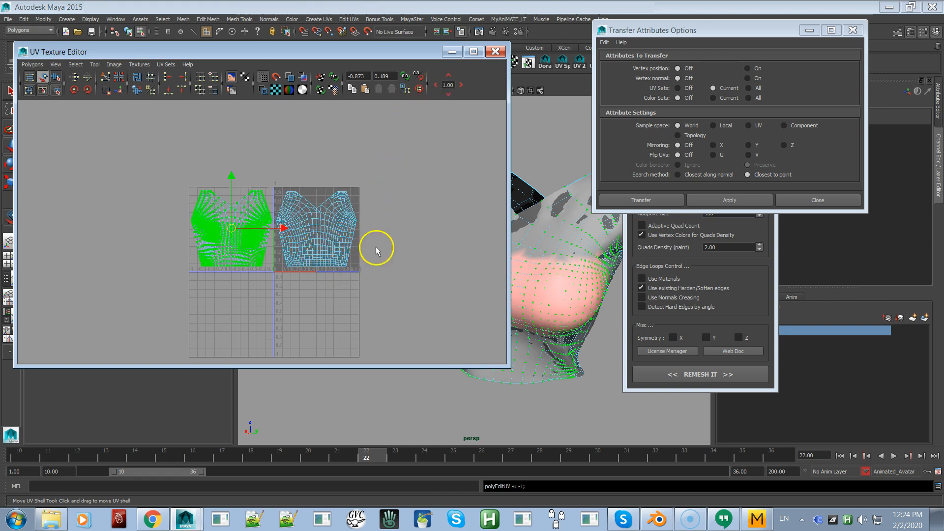
# Close the UV Texture Editor and return the shirt to object mode in the perspective view
pyautogui.keyDown('alt'); pyautogui.moveTo(564, 318); pyautogui.dragTo(524, 244, button='right'); pyautogui.keyUp('alt')
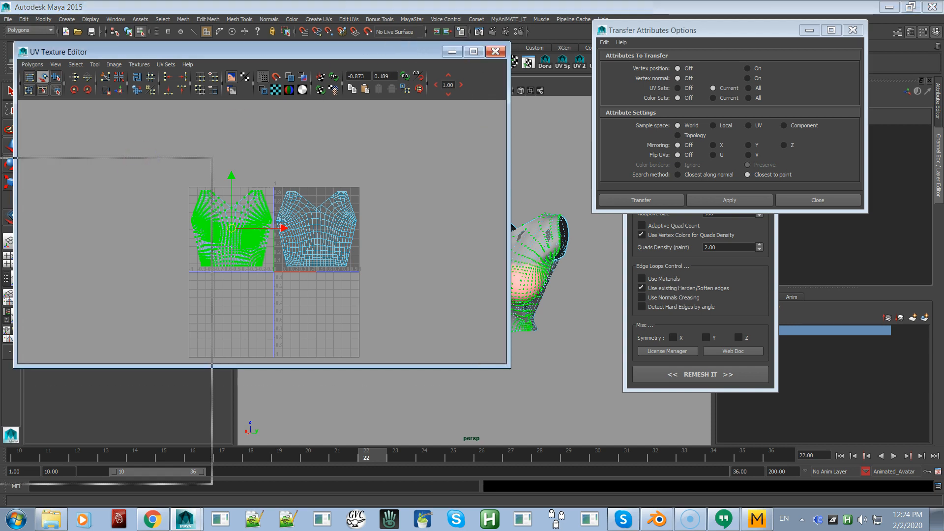
pyautogui.click(495, 52)
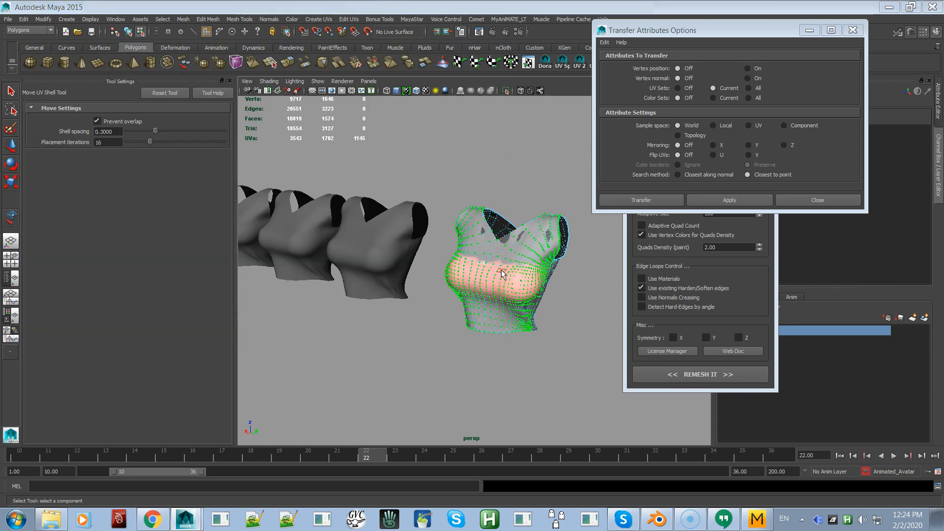
pyautogui.moveTo(502, 275); pyautogui.dragTo(525, 259, button='right')
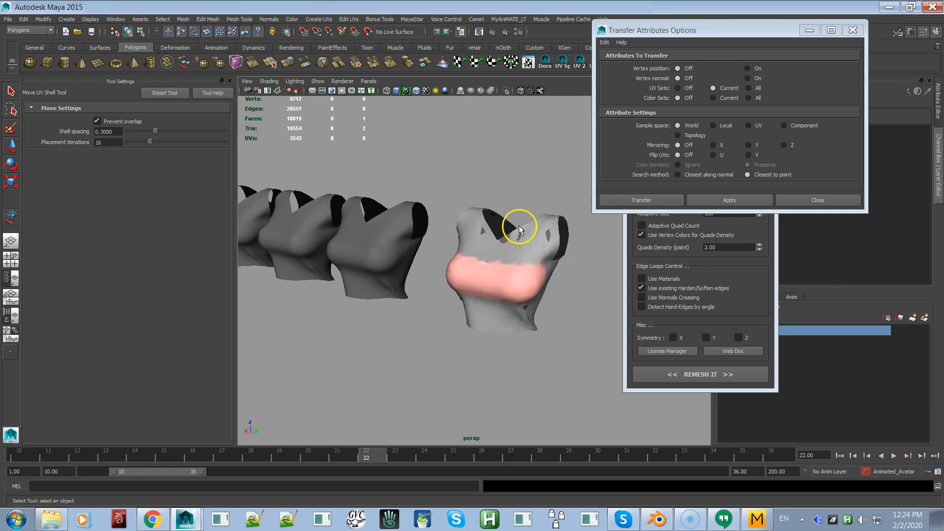
# Select the remeshed shirt overlapping the painted original and move it about -258.6 along Y to the far end of the row
pyautogui.click(540, 233)
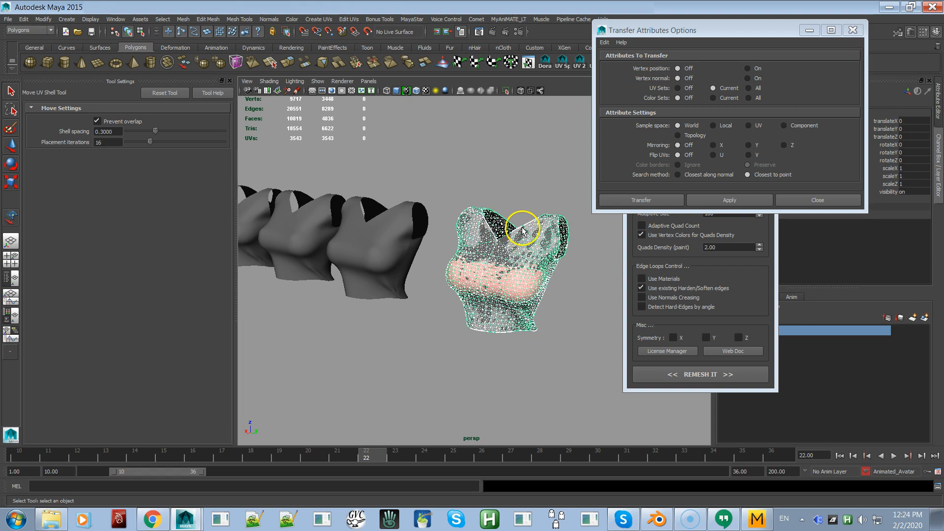
pyautogui.click(521, 240)
pyautogui.keyDown('alt'); pyautogui.moveTo(510, 300); pyautogui.dragTo(311, 178, button='right'); pyautogui.keyUp('alt')
pyautogui.press('w')
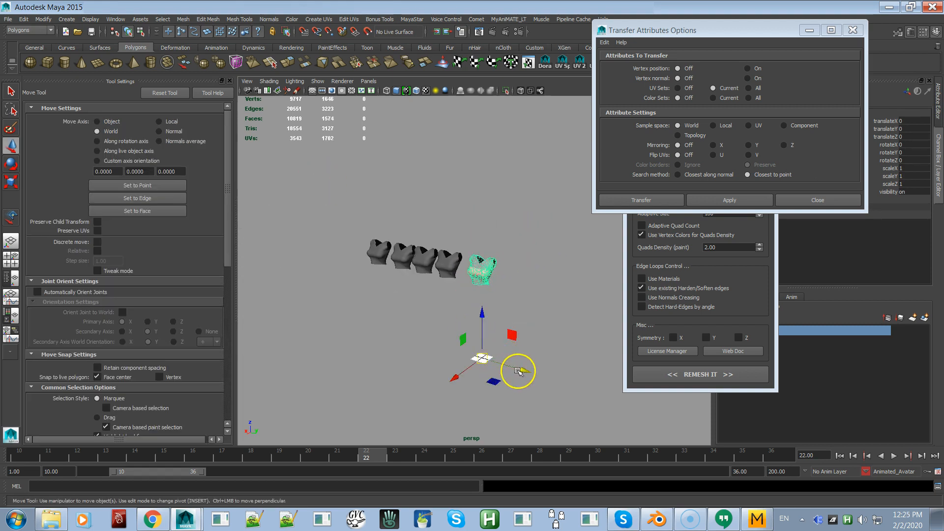
pyautogui.moveTo(519, 369); pyautogui.dragTo(388, 338, button='middle')
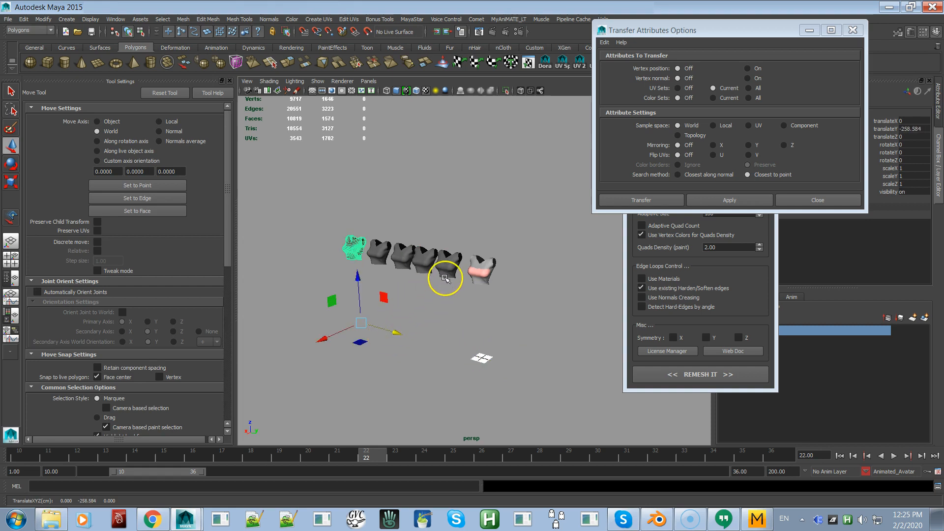
# Select the second remeshed shirt from the painted original and set its Translate Y to 0
pyautogui.click(445, 268)
pyautogui.keyDown('alt'); pyautogui.moveTo(429, 303); pyautogui.dragTo(545, 434, button='right'); pyautogui.keyUp('alt')
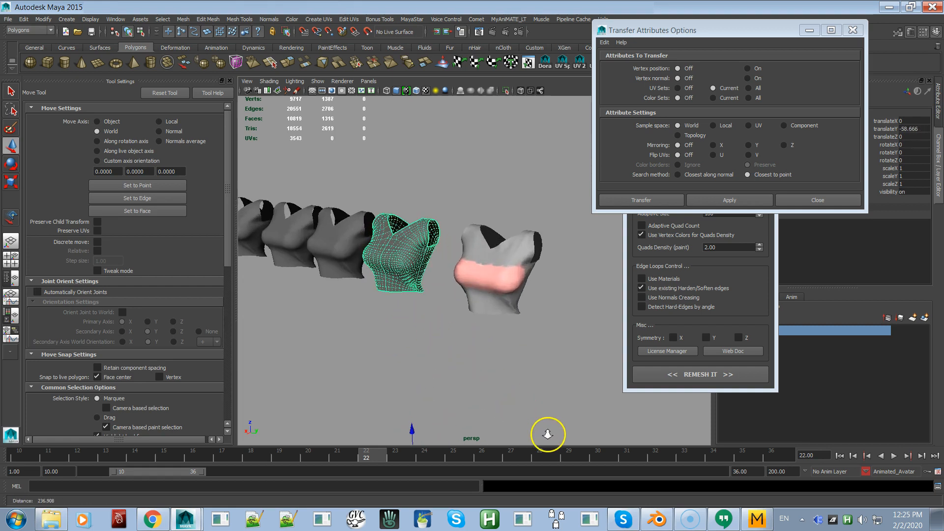
pyautogui.click(334, 236)
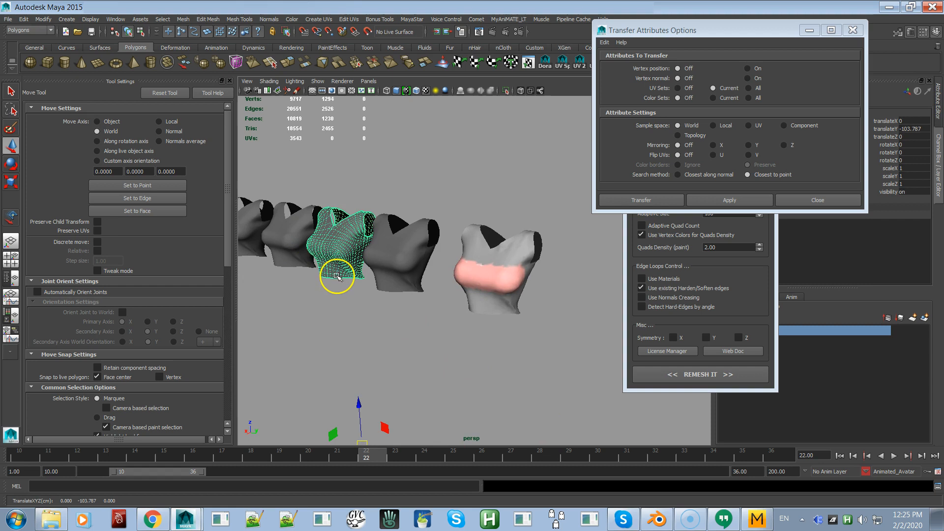
pyautogui.keyDown('alt'); pyautogui.moveTo(337, 274); pyautogui.dragTo(352, 249, button='middle'); pyautogui.keyUp('alt')
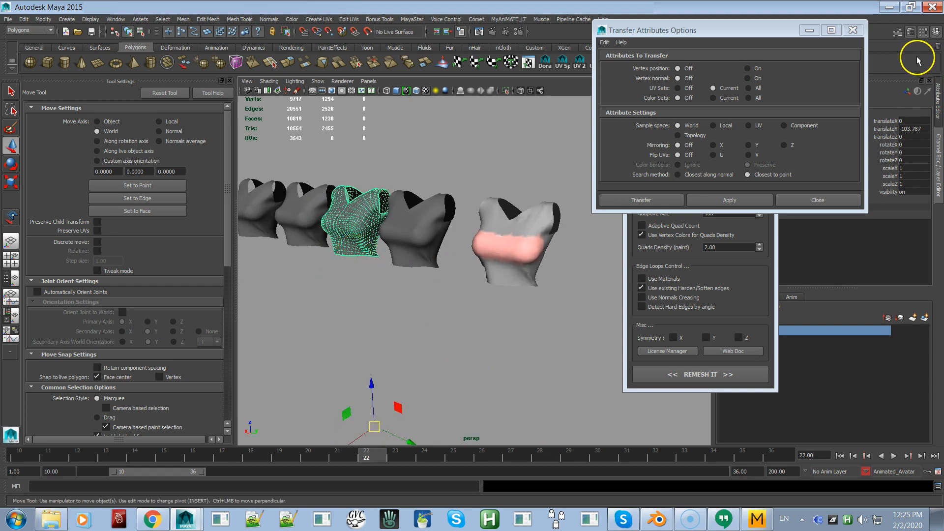
pyautogui.doubleClick(909, 129)
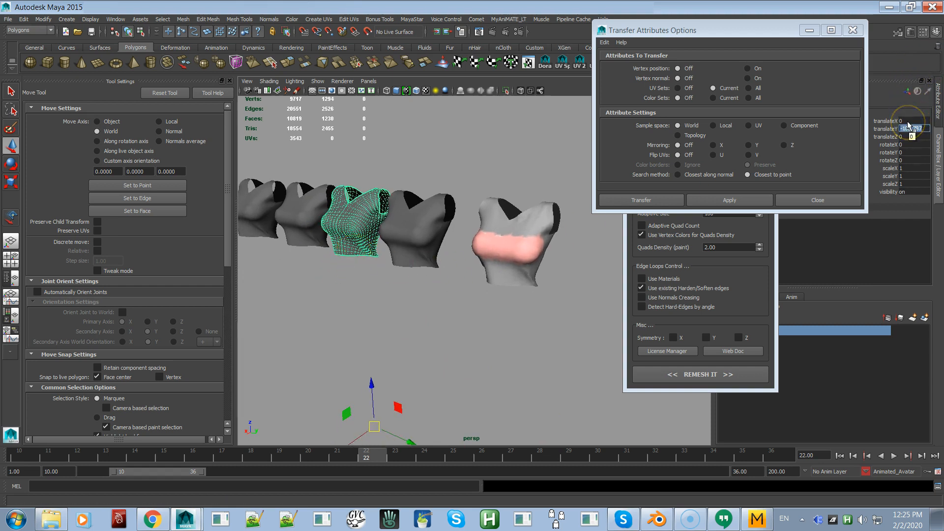
pyautogui.write('0')
pyautogui.press('Return')
# Select Video_Shirt:Mesh plus Video_Shirt:Retopo_Video_Shirt:Mesh1 in the Outliner and transfer the current UV set using Closest to point
pyautogui.keyDown('alt'); pyautogui.moveTo(484, 242); pyautogui.dragTo(526, 300, button='right'); pyautogui.keyUp('alt')
pyautogui.keyDown('alt'); pyautogui.moveTo(499, 274); pyautogui.dragTo(444, 354, button='middle'); pyautogui.keyUp('alt')
pyautogui.keyDown('alt'); pyautogui.moveTo(463, 285); pyautogui.dragTo(479, 333, button='right'); pyautogui.keyUp('alt')
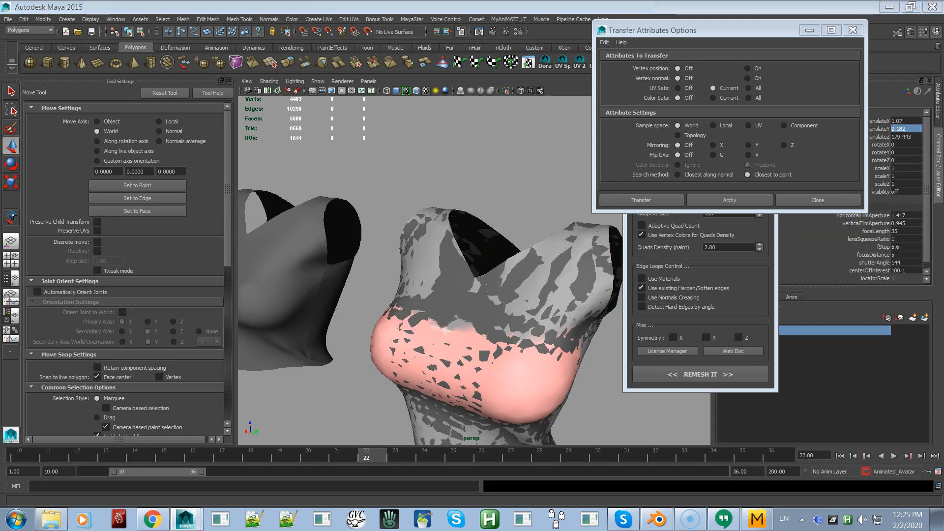
pyautogui.moveTo(393, 0); pyautogui.dragTo(245, 80)
pyautogui.moveTo(534, 189); pyautogui.dragTo(486, 299)
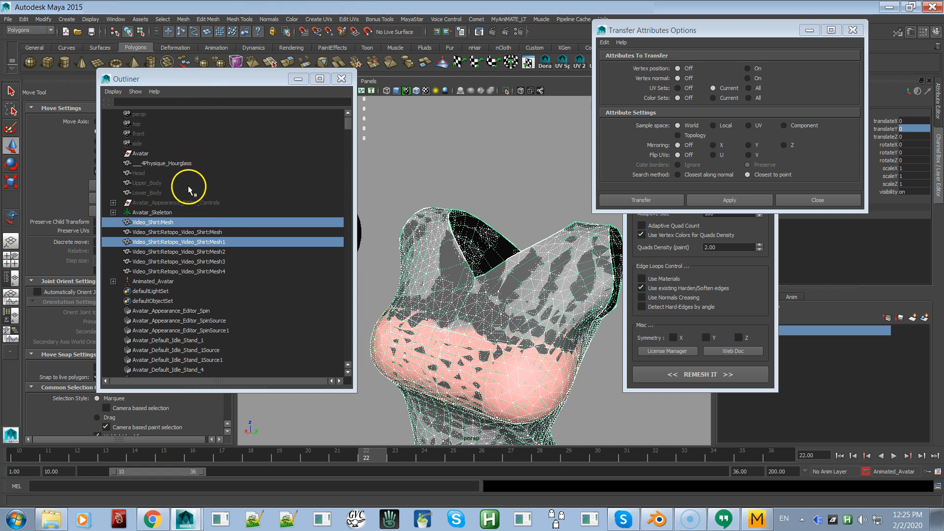
pyautogui.click(197, 224)
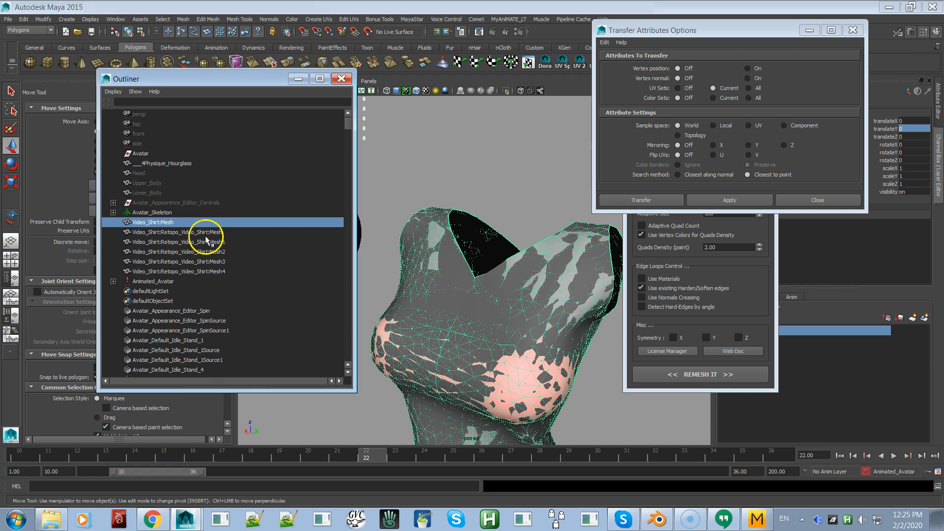
pyautogui.keyDown('ctrl'); pyautogui.click(208, 243); pyautogui.keyUp('ctrl')
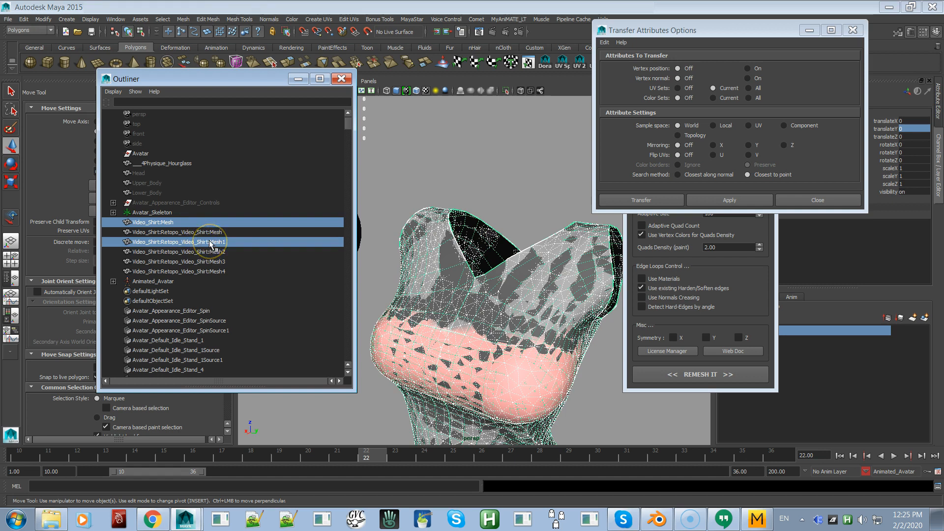
pyautogui.click(746, 174)
pyautogui.click(721, 202)
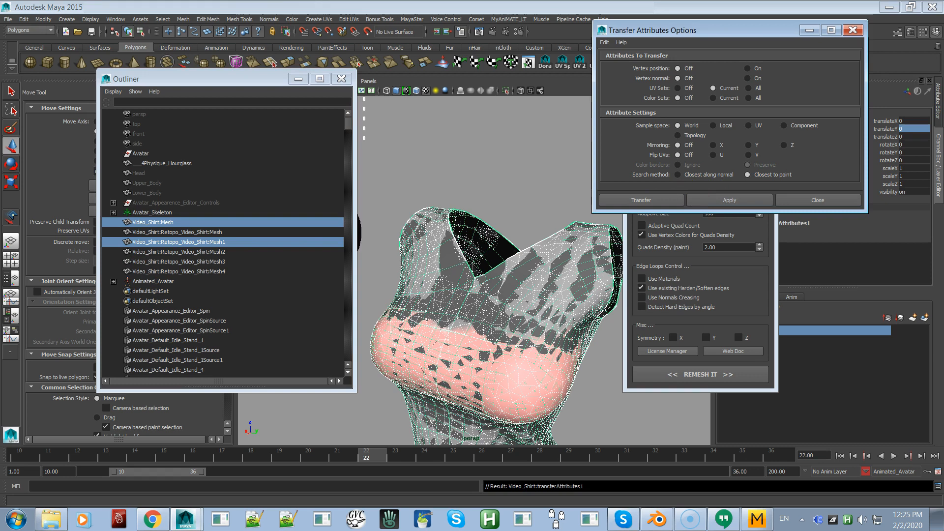
# Open the UV Texture Editor and select only the original shirt mesh to examine its UV shells
pyautogui.moveTo(0, 58); pyautogui.dragTo(379, 73)
pyautogui.click(554, 161)
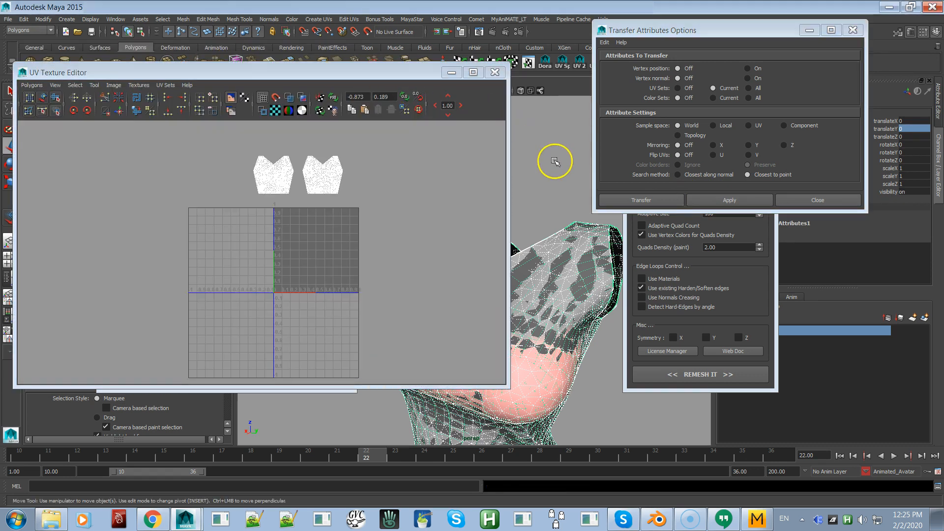
pyautogui.click(536, 264)
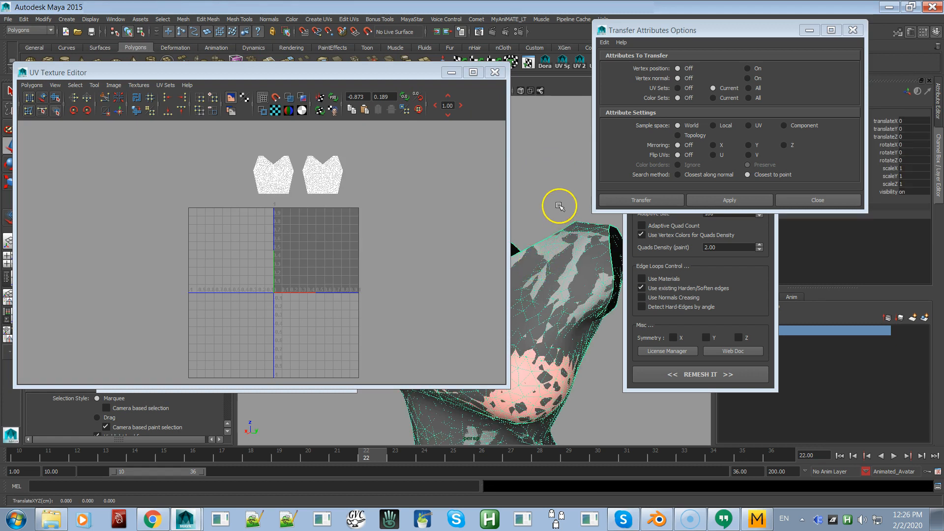
# Select the overlapping remeshed shirt instead of the original and examine its transferred UV shells up close in the UV Texture Editor
pyautogui.click(543, 261)
pyautogui.keyDown('alt'); pyautogui.moveTo(303, 190); pyautogui.dragTo(395, 268, button='right'); pyautogui.keyUp('alt')
pyautogui.keyDown('alt'); pyautogui.moveTo(374, 220); pyautogui.dragTo(343, 330, button='middle'); pyautogui.keyUp('alt')
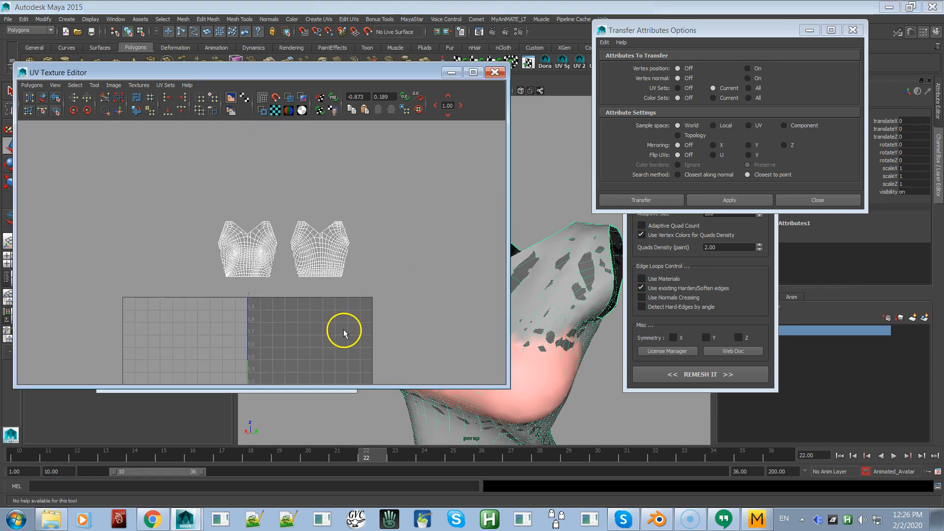
pyautogui.keyDown('alt'); pyautogui.moveTo(280, 210); pyautogui.dragTo(430, 332, button='right'); pyautogui.keyUp('alt')
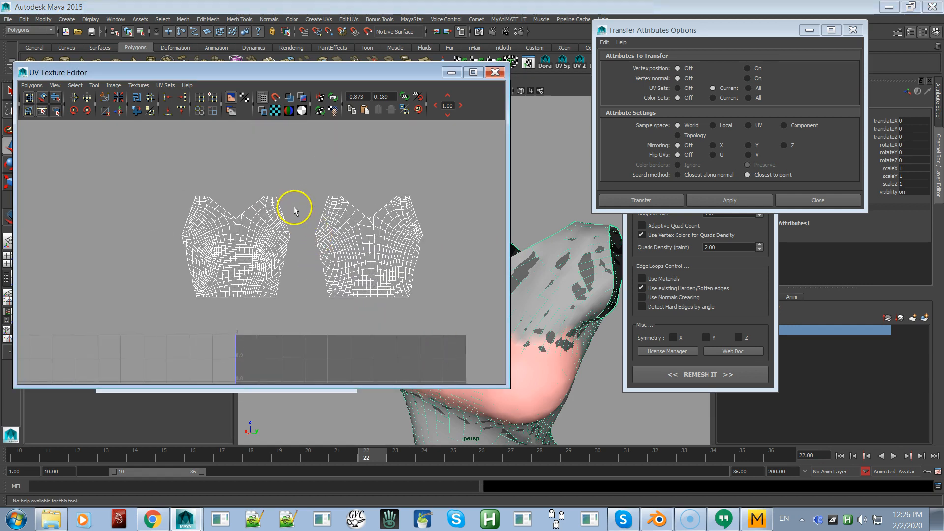
pyautogui.keyDown('alt'); pyautogui.moveTo(294, 211); pyautogui.dragTo(400, 322, button='right'); pyautogui.keyUp('alt')
pyautogui.keyDown('alt'); pyautogui.moveTo(309, 238); pyautogui.dragTo(379, 314, button='right'); pyautogui.keyUp('alt')
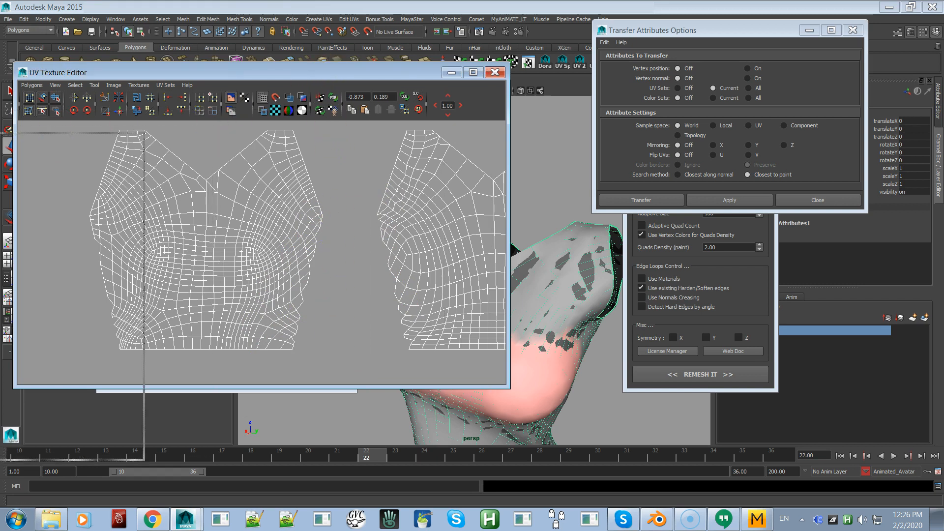
# Close the UV Texture Editor and compare the remeshed and original shirts' side edges and armhole by selecting each mesh alternately
pyautogui.click(495, 72)
pyautogui.moveTo(464, 245)
pyautogui.keyDown('alt'); pyautogui.mouseDown(button='right')
pyautogui.moveTo(474, 248)
pyautogui.moveTo(457, 237)
pyautogui.mouseUp(button='right'); pyautogui.keyUp('alt')
pyautogui.keyDown('alt'); pyautogui.moveTo(457, 238); pyautogui.dragTo(416, 183, button='middle'); pyautogui.keyUp('alt')
pyautogui.keyDown('alt'); pyautogui.moveTo(417, 182); pyautogui.dragTo(460, 247, button='right'); pyautogui.keyUp('alt')
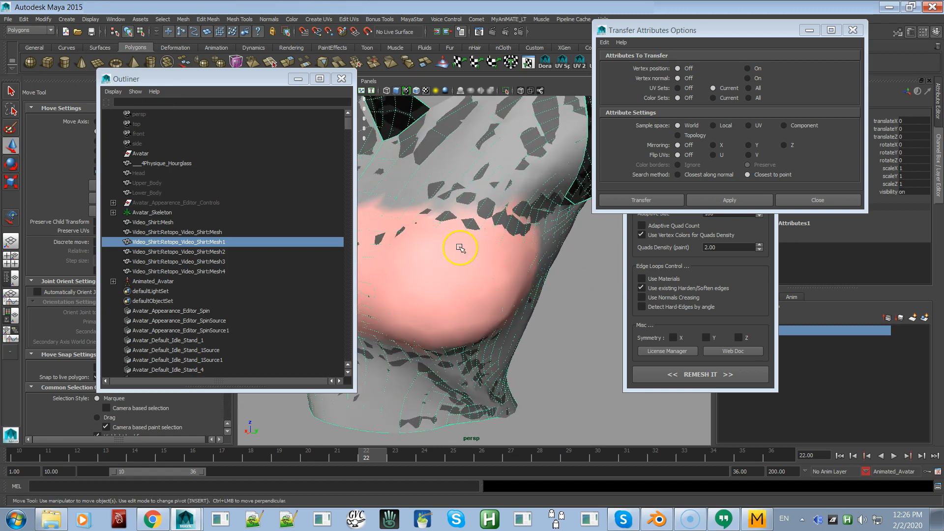
pyautogui.moveTo(473, 256)
pyautogui.keyDown('alt'); pyautogui.mouseDown()
pyautogui.moveTo(447, 247)
pyautogui.moveTo(485, 259)
pyautogui.moveTo(479, 254)
pyautogui.mouseUp(); pyautogui.keyUp('alt')
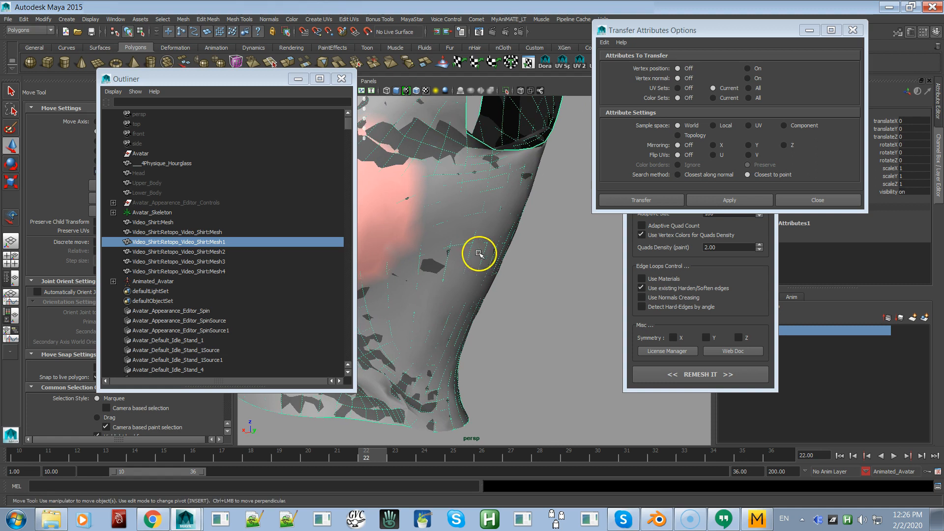
pyautogui.click(403, 187)
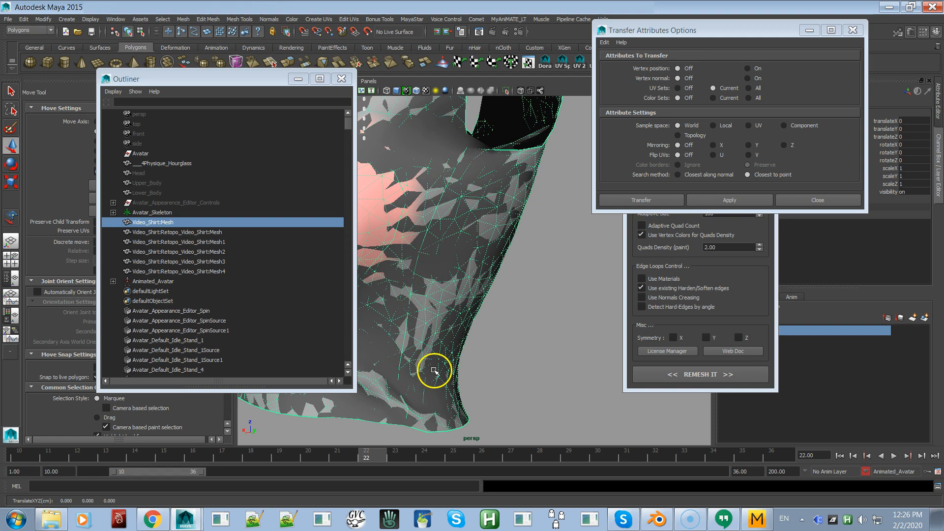
pyautogui.click(408, 390)
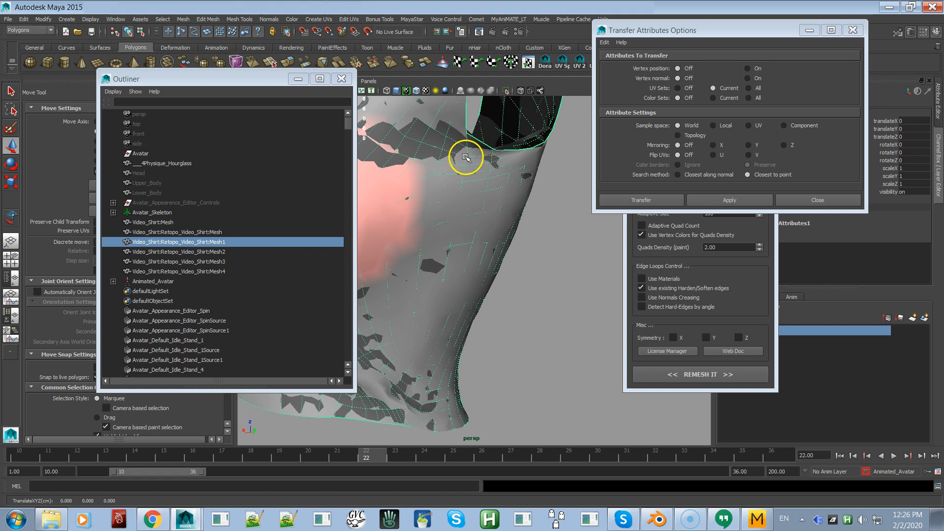
pyautogui.click(468, 158)
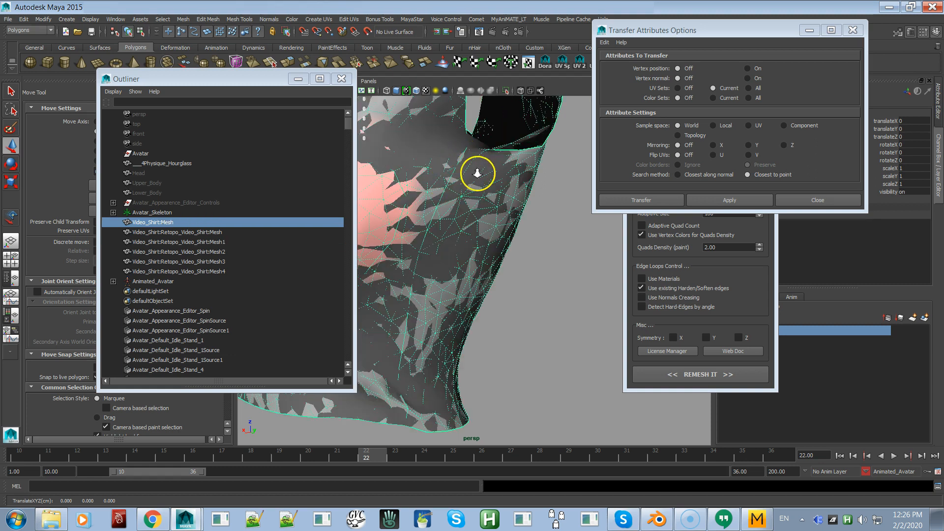
pyautogui.press('f')
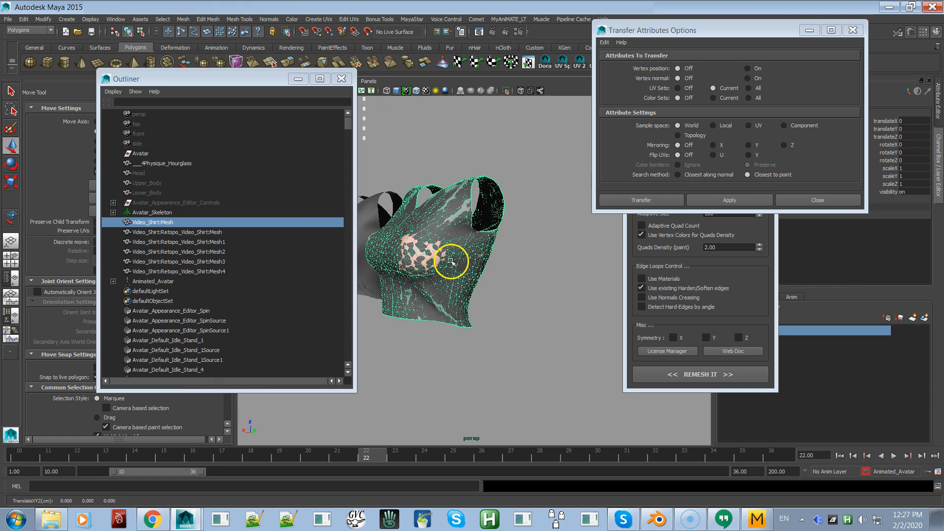
# Select both the original shirt and its overlapping remesh and show their UV shells together in the UV Texture Editor
pyautogui.click(494, 278)
pyautogui.click(461, 257)
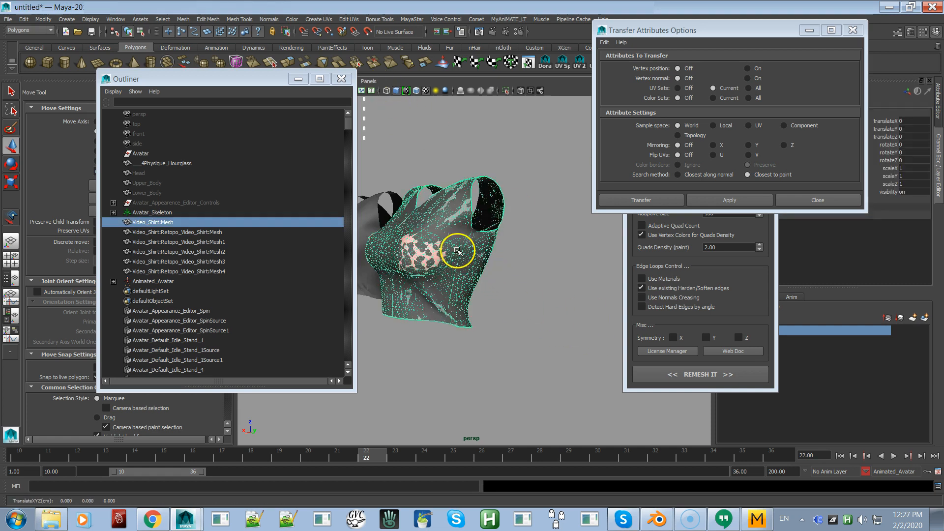
pyautogui.moveTo(459, 272); pyautogui.dragTo(477, 151, button='middle')
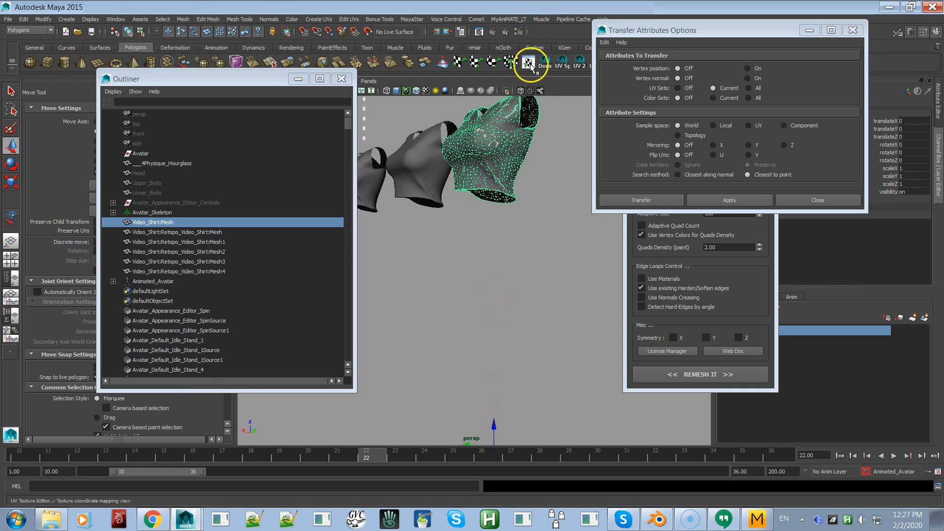
pyautogui.keyDown('shift'); pyautogui.click(523, 175); pyautogui.keyUp('shift')
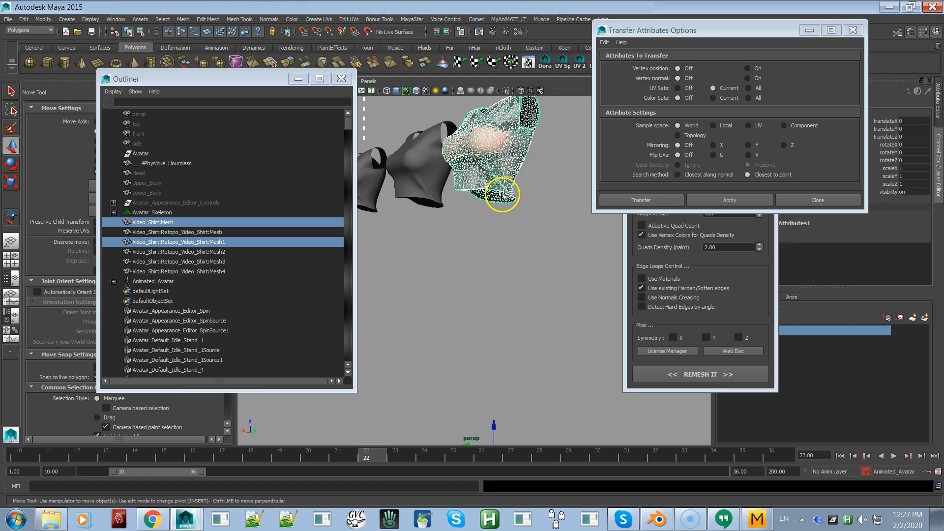
pyautogui.moveTo(0, 32); pyautogui.dragTo(273, 52)
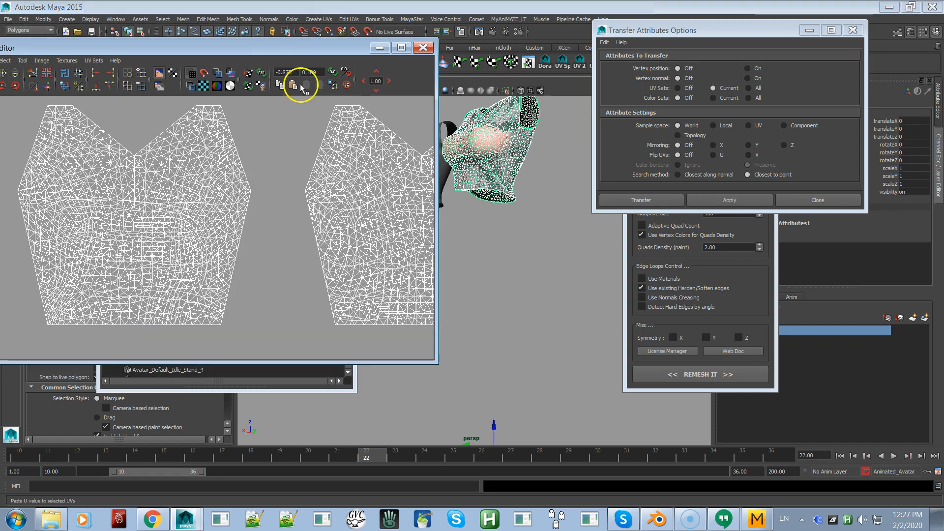
# Try moving the original shirt up about 4.71 along Z, inspect the remeshed shirt's UV shells, and undo the move
pyautogui.click(494, 198)
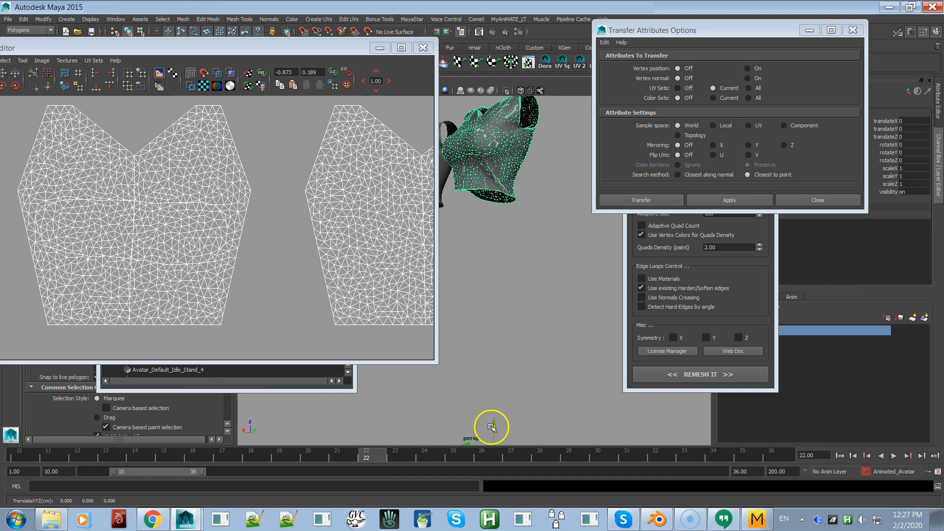
pyautogui.moveTo(492, 427); pyautogui.dragTo(491, 414)
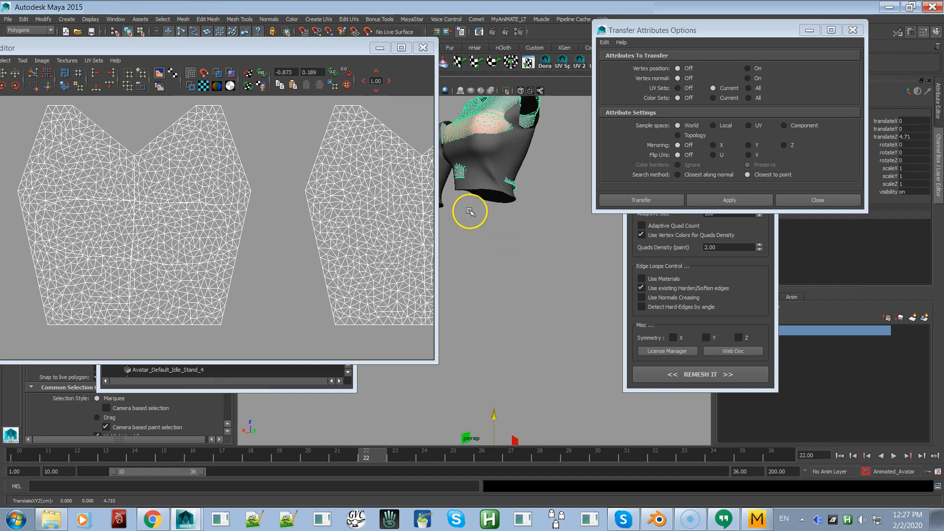
pyautogui.click(476, 189)
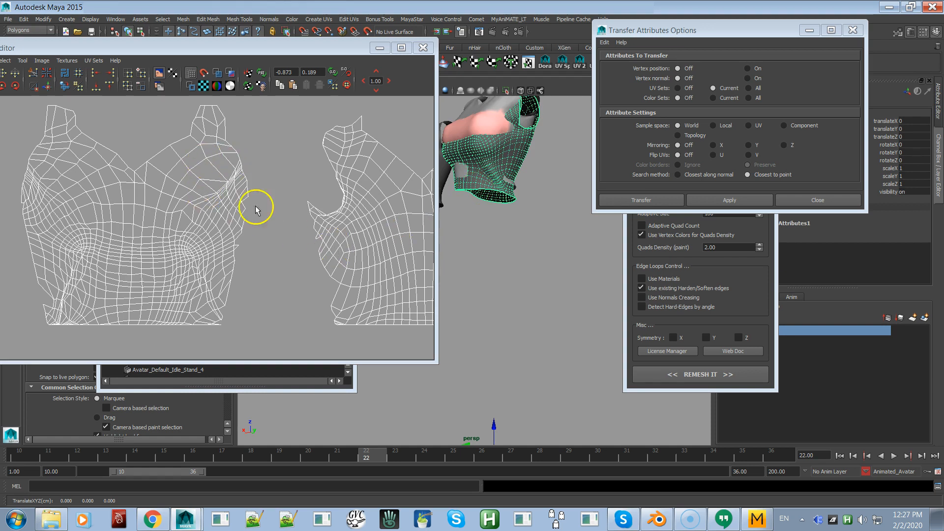
pyautogui.click(227, 257)
pyautogui.press('f')
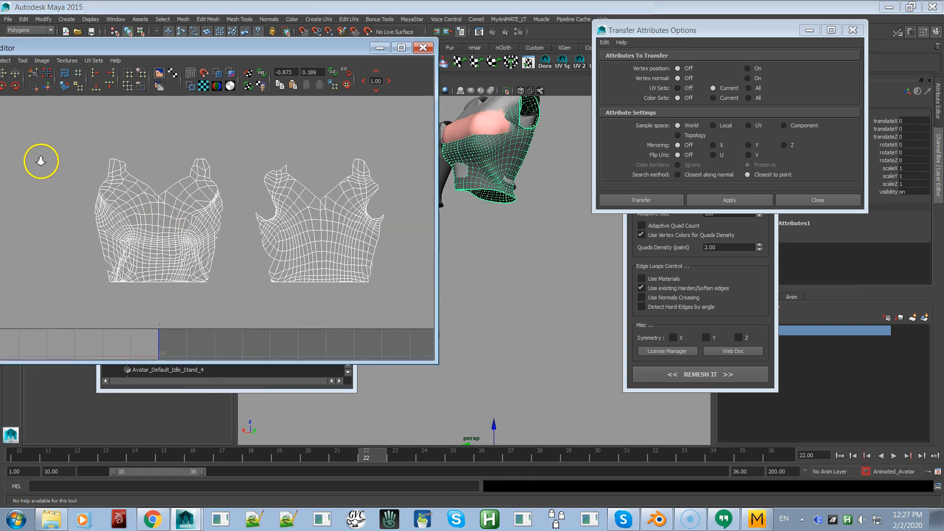
pyautogui.scroll(-2, 192, 192)
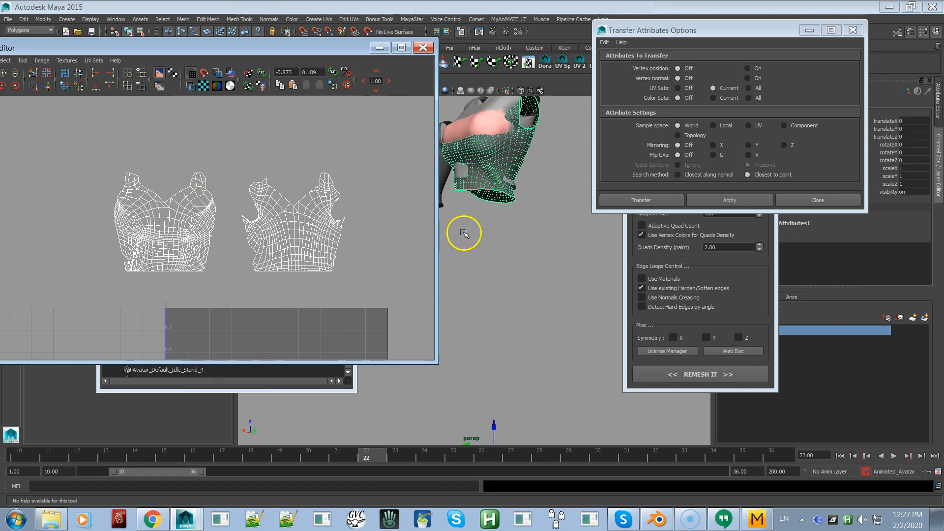
pyautogui.hotkey('ctrl', 'z')
pyautogui.hotkey('ctrl', 'z')
pyautogui.hotkey('ctrl', 'z')
# Try moving the remeshed shirt up about 13.79 along Z to check its UV shells, and undo the move
pyautogui.moveTo(464, 230); pyautogui.dragTo(473, 184)
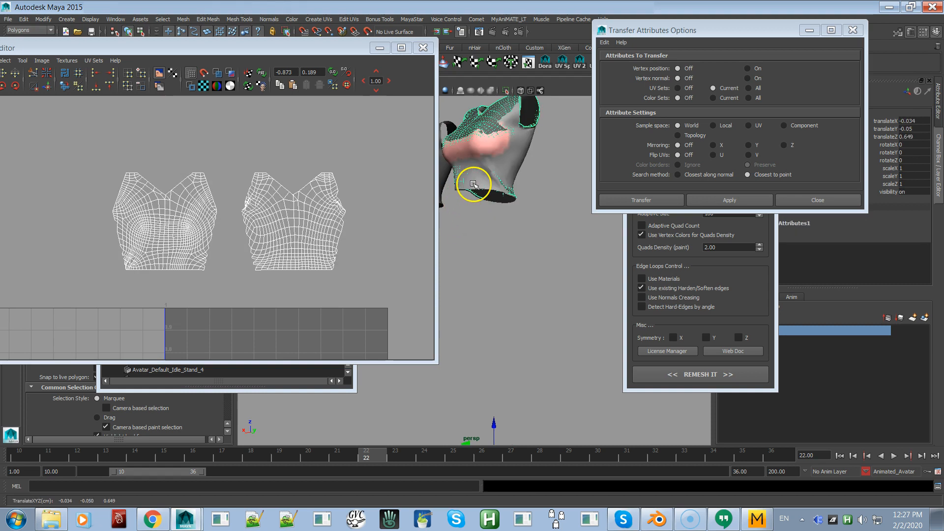
pyautogui.hotkey('ctrl', 'z')
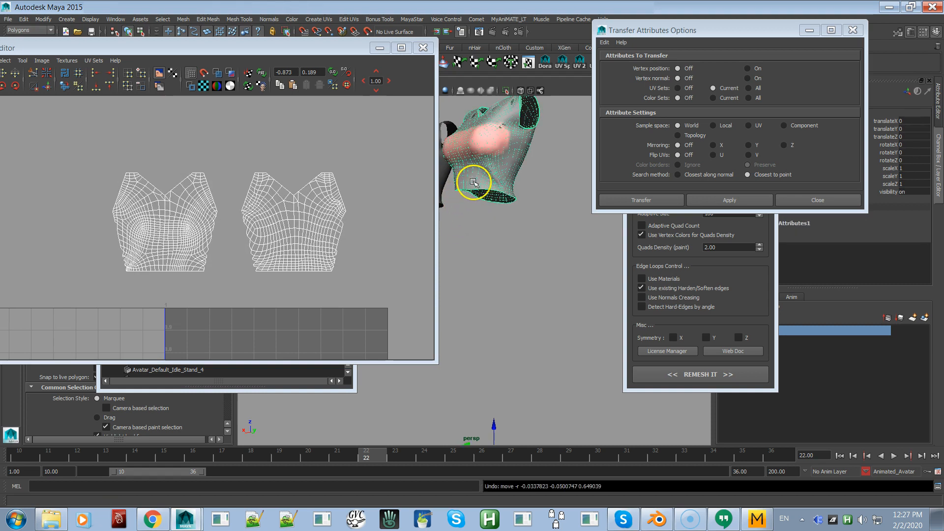
pyautogui.moveTo(493, 429); pyautogui.dragTo(494, 400)
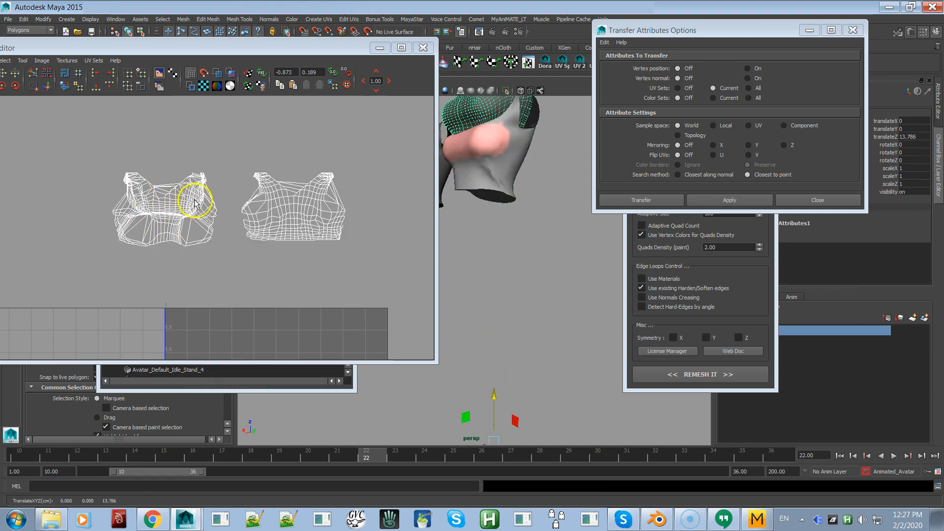
pyautogui.hotkey('ctrl', 'z')
# Select the original shirt together with the overlapping remeshed shirt and delete their construction history
pyautogui.moveTo(475, 224); pyautogui.dragTo(528, 188)
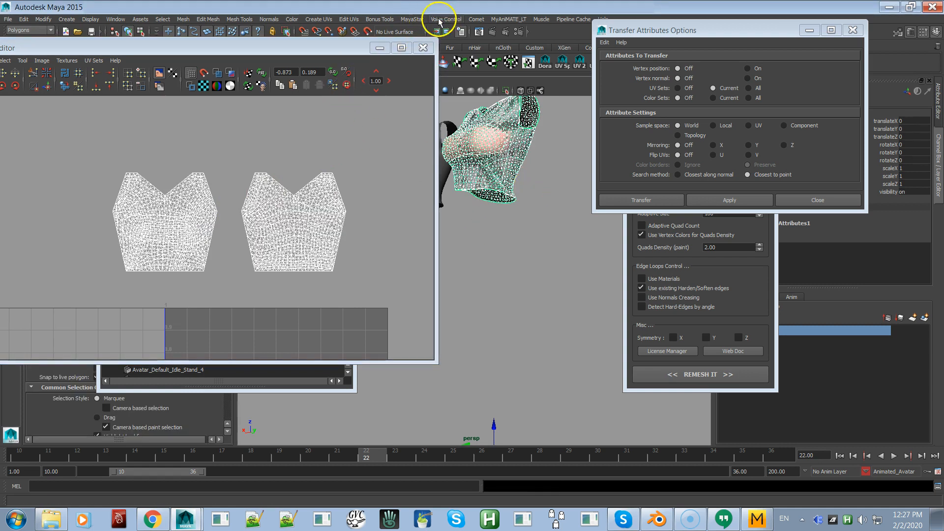
pyautogui.click(417, 20)
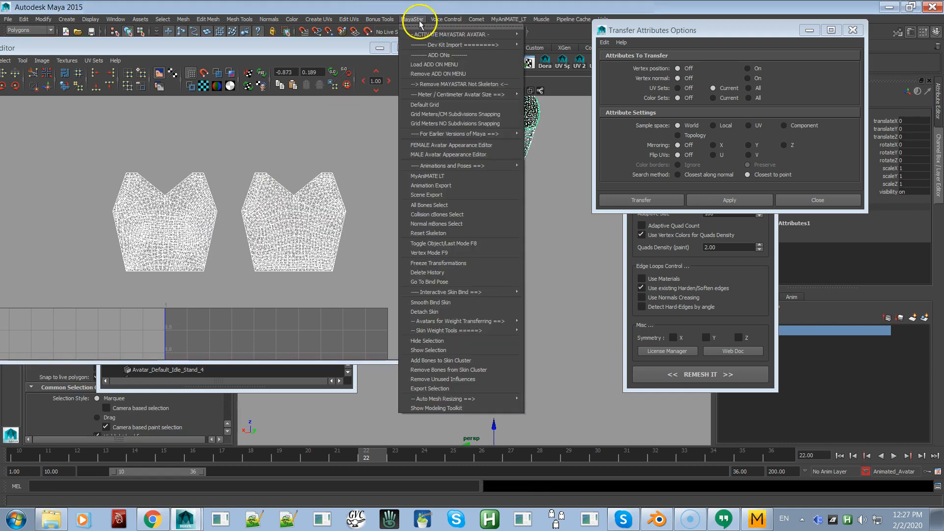
pyautogui.click(435, 270)
# Select only the original shirt and move it up about 63.06 along Z, away from the remeshed shirt
pyautogui.click(525, 172)
pyautogui.click(509, 172)
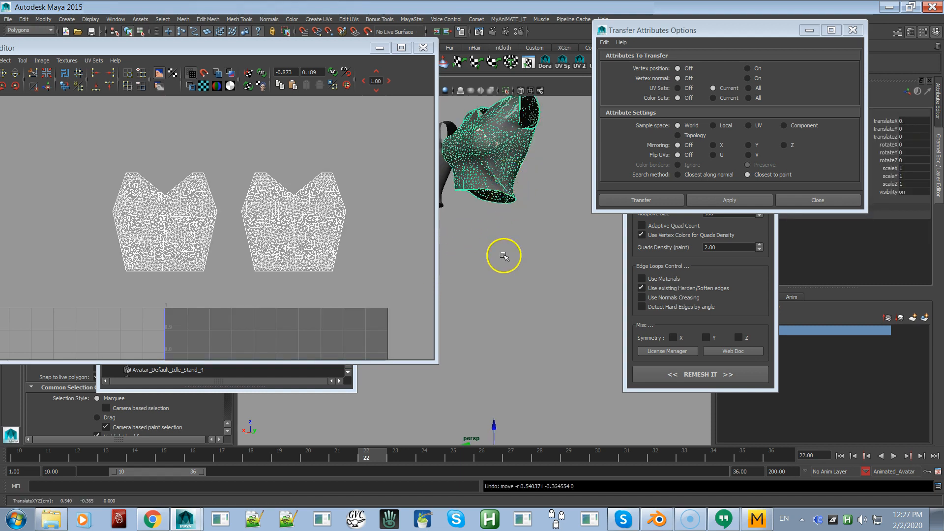
pyautogui.moveTo(492, 424); pyautogui.dragTo(503, 354)
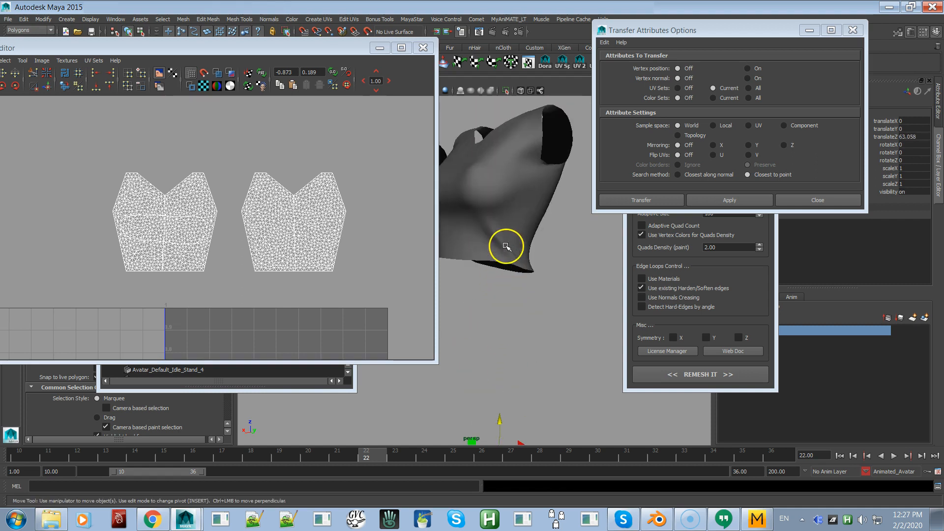
# Select the remeshed shirt and examine its UV shells and its quad flow around the side, neckline and chest
pyautogui.click(506, 253)
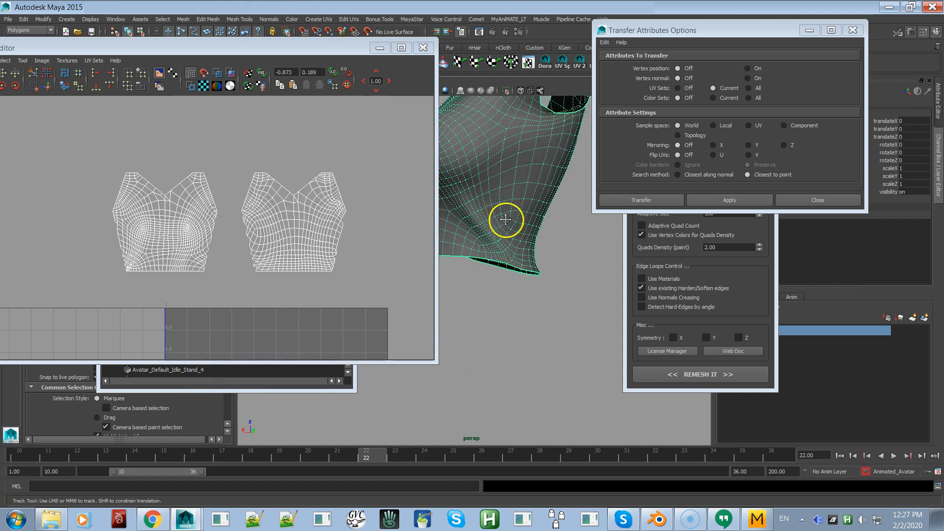
pyautogui.keyDown('alt'); pyautogui.moveTo(506, 220); pyautogui.dragTo(493, 261); pyautogui.keyUp('alt')
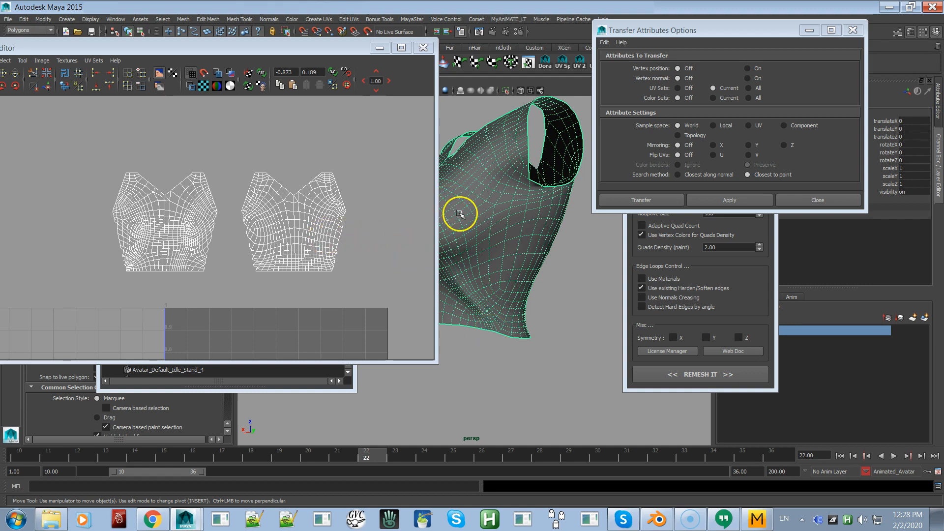
pyautogui.keyDown('alt'); pyautogui.moveTo(522, 214); pyautogui.dragTo(544, 271, button='right'); pyautogui.keyUp('alt')
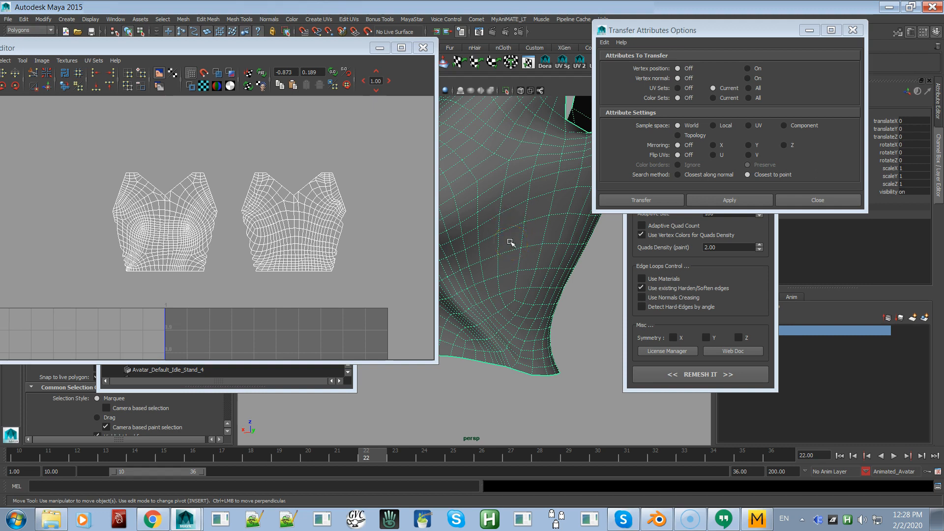
pyautogui.keyDown('alt'); pyautogui.moveTo(532, 253); pyautogui.dragTo(510, 202, button='right'); pyautogui.keyUp('alt')
pyautogui.keyDown('alt'); pyautogui.moveTo(509, 202); pyautogui.dragTo(559, 214); pyautogui.keyUp('alt')
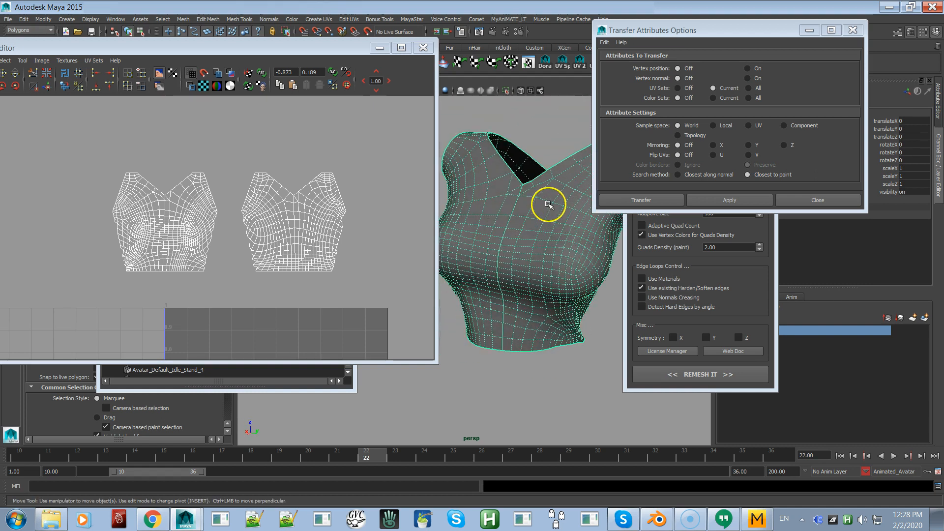
pyautogui.keyDown('alt'); pyautogui.moveTo(518, 196); pyautogui.dragTo(541, 291, button='right'); pyautogui.keyUp('alt')
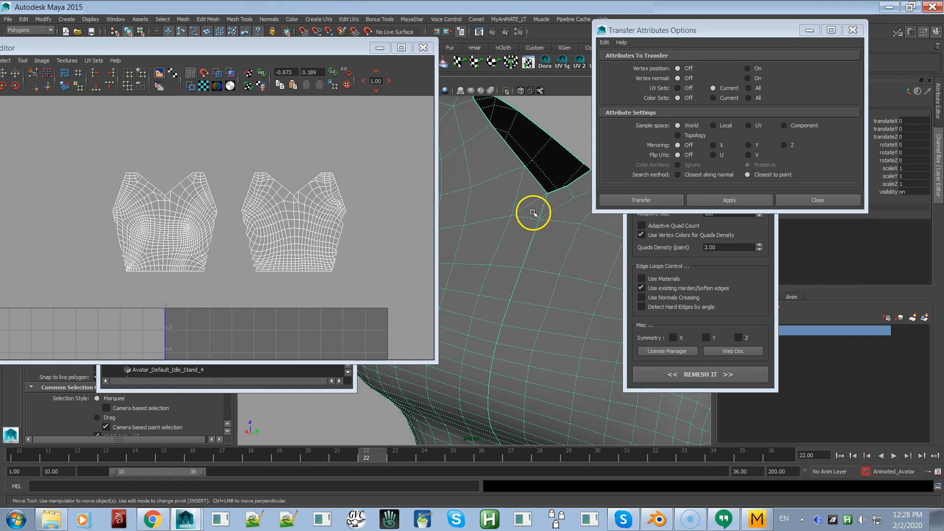
pyautogui.keyDown('alt'); pyautogui.moveTo(564, 222); pyautogui.dragTo(544, 255, button='middle'); pyautogui.keyUp('alt')
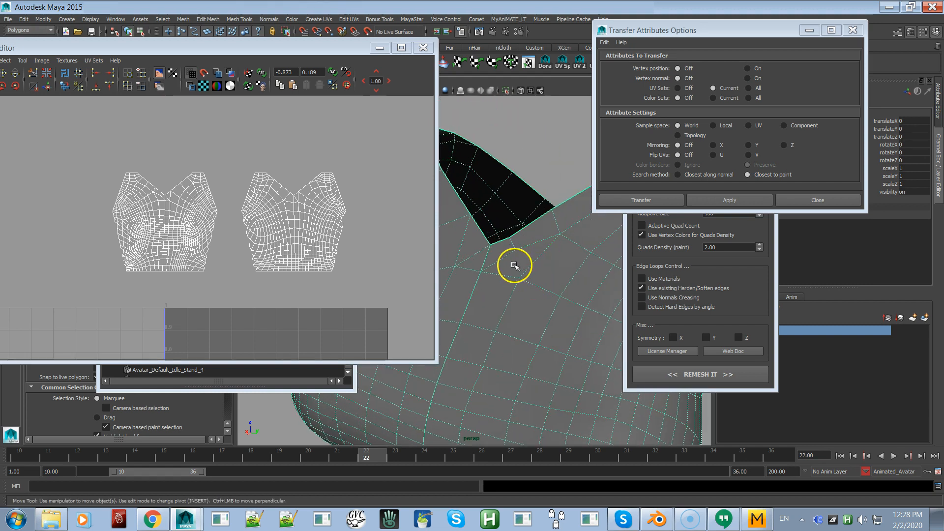
pyautogui.keyDown('alt'); pyautogui.moveTo(528, 282); pyautogui.dragTo(497, 245, button='right'); pyautogui.keyUp('alt')
pyautogui.keyDown('alt'); pyautogui.moveTo(507, 295); pyautogui.dragTo(490, 305); pyautogui.keyUp('alt')
pyautogui.keyDown('alt'); pyautogui.moveTo(491, 305); pyautogui.dragTo(549, 277, button='right'); pyautogui.keyUp('alt')
pyautogui.keyDown('alt'); pyautogui.moveTo(549, 277); pyautogui.dragTo(518, 278); pyautogui.keyUp('alt')
pyautogui.moveTo(518, 278)
pyautogui.keyDown('alt'); pyautogui.mouseDown(button='middle')
pyautogui.moveTo(537, 298)
pyautogui.moveTo(522, 285)
pyautogui.mouseUp(button='middle'); pyautogui.keyUp('alt')
pyautogui.keyDown('alt'); pyautogui.moveTo(522, 285); pyautogui.dragTo(535, 312, button='right'); pyautogui.keyUp('alt')
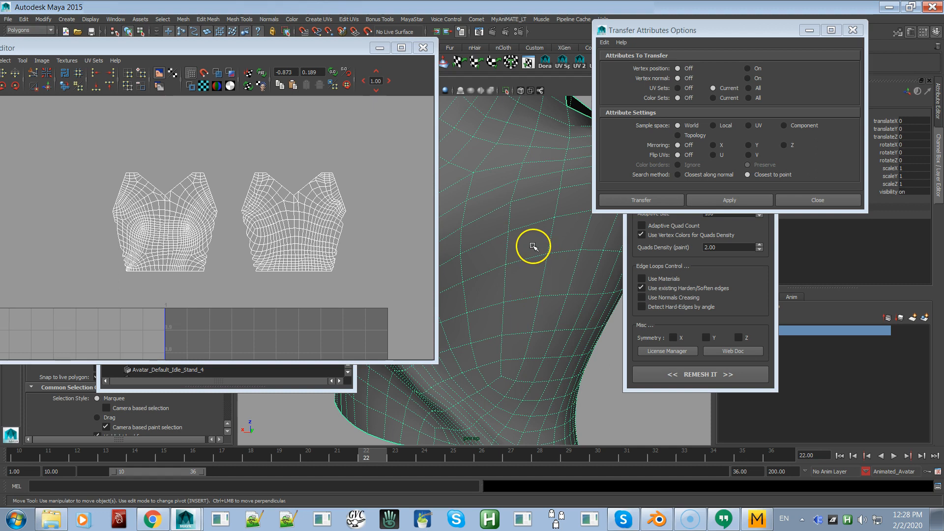
# Switch the remeshed shirt to face selection and select one face on its side to locate it in the UV shells
pyautogui.rightClick(532, 244)
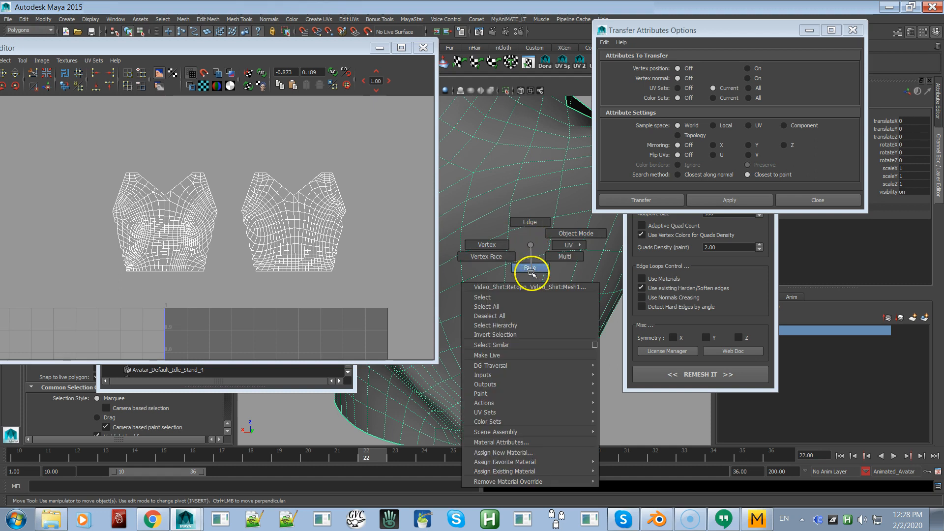
pyautogui.click(526, 268)
pyautogui.click(525, 245)
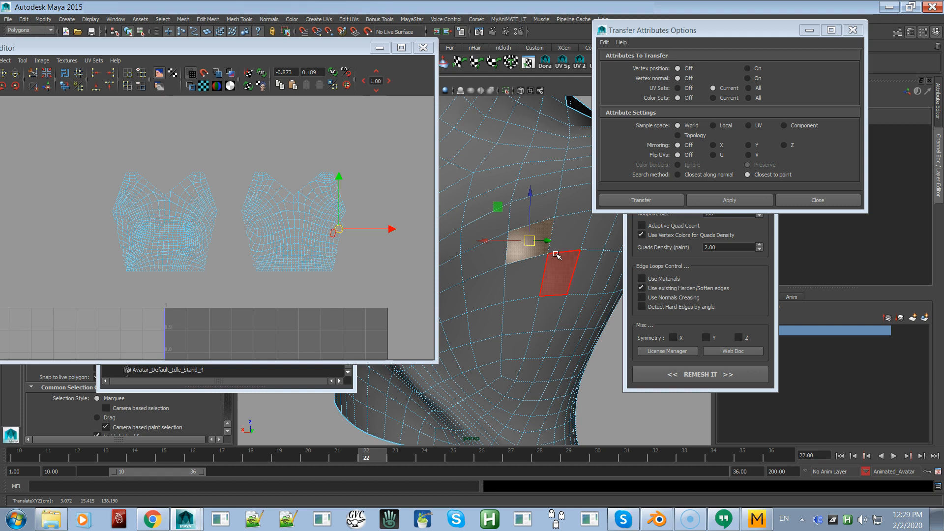
pyautogui.scroll(-5, 516, 260)
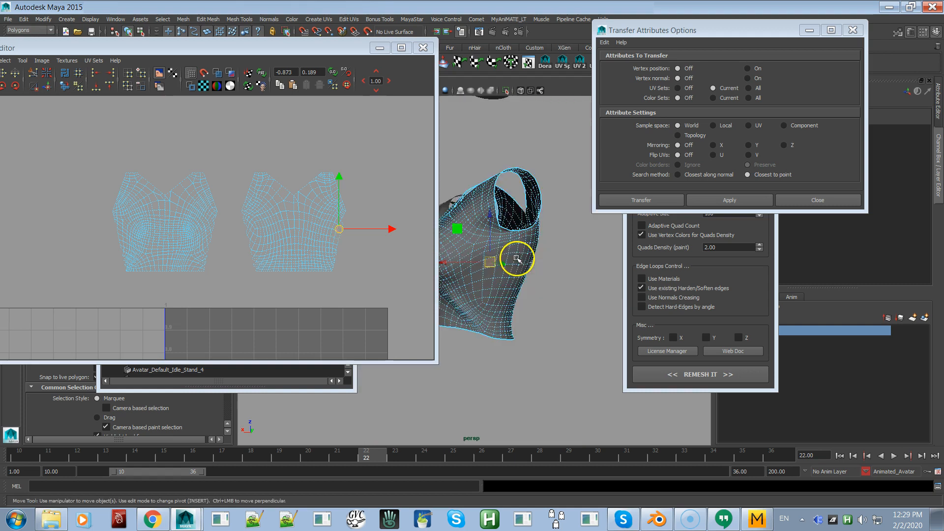
# Return the remeshed shirt to object selection, select it as a whole and undo its slight accidental move
pyautogui.scroll(8, 530, 260)
pyautogui.scroll(-5, 529, 260)
pyautogui.moveTo(507, 290); pyautogui.dragTo(543, 274, button='right')
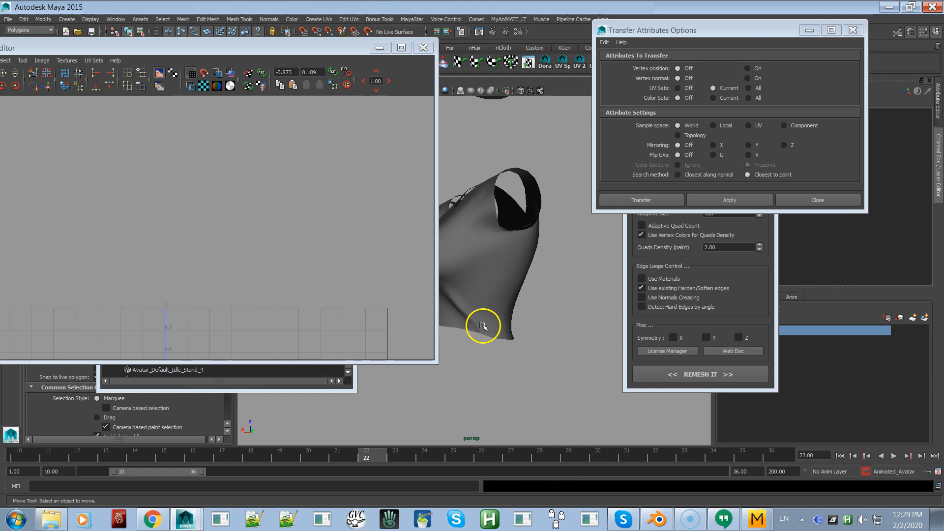
pyautogui.click(502, 336)
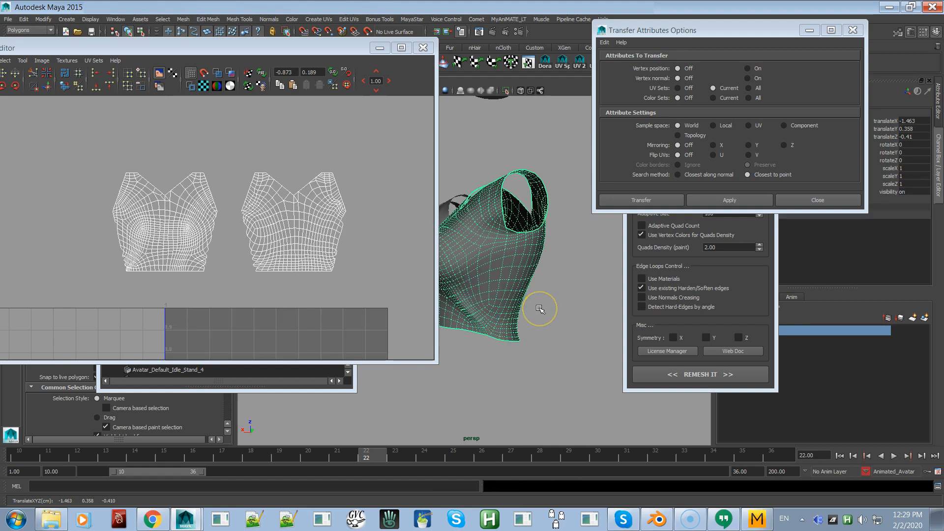
pyautogui.hotkey('ctrl', 'z')
pyautogui.keyDown('alt'); pyautogui.moveTo(506, 273); pyautogui.dragTo(541, 275); pyautogui.keyUp('alt')
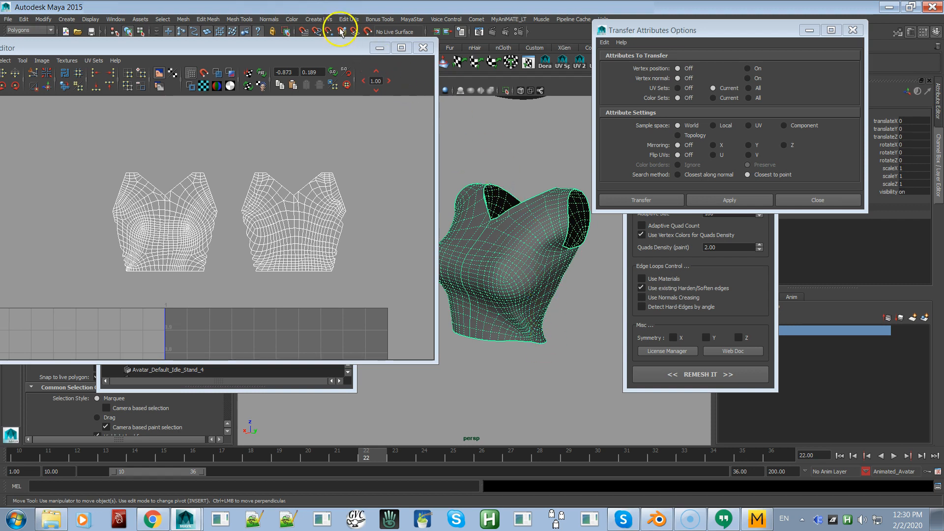
# Move the UV editor out of the way, close the Transfer Attributes options and reposition the Quad Remesher window
pyautogui.moveTo(337, 47); pyautogui.dragTo(0, 70)
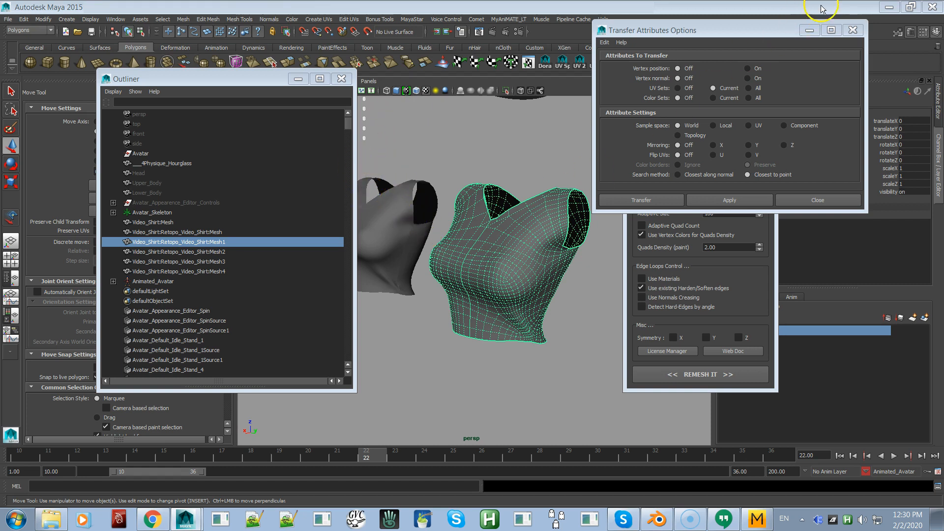
pyautogui.click(854, 30)
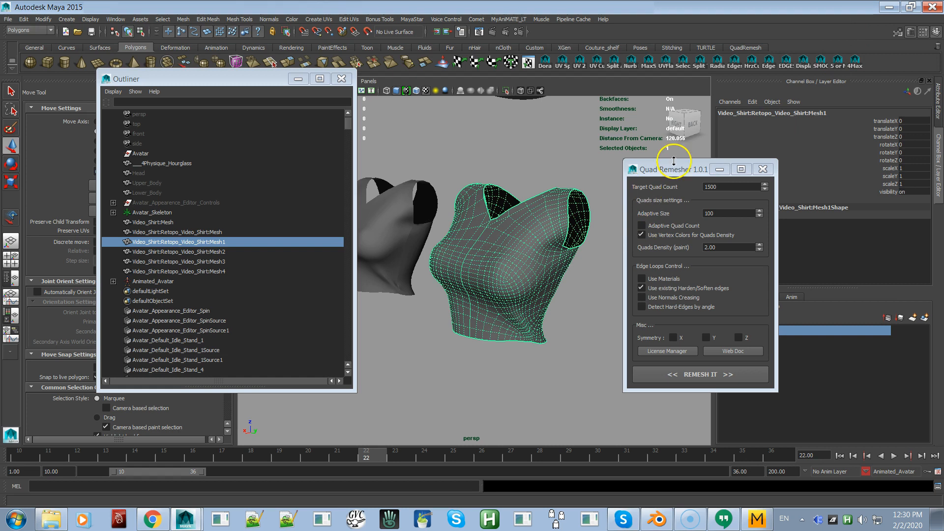
pyautogui.moveTo(674, 169); pyautogui.dragTo(663, 155)
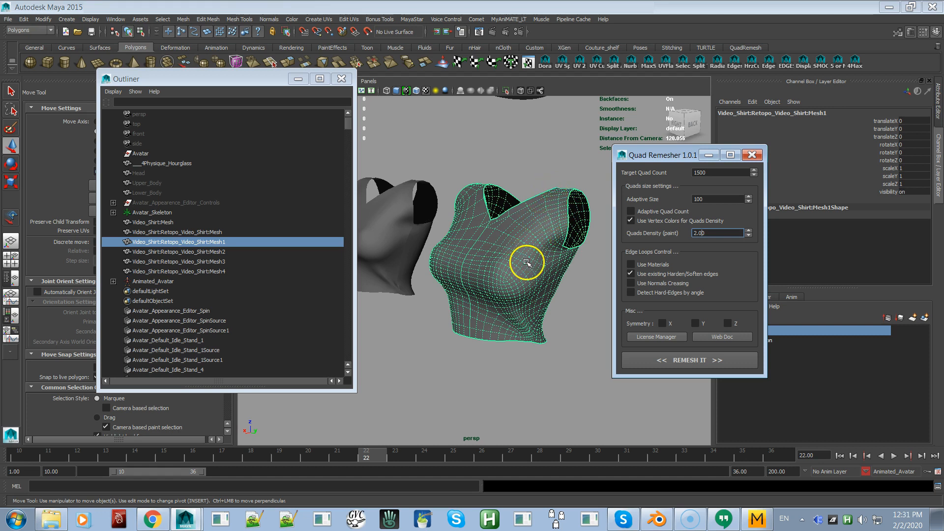
# Examine the selected remeshed shirt from the side and front and compare it with the other shirt versions in the row
pyautogui.keyDown('alt'); pyautogui.moveTo(509, 285); pyautogui.dragTo(496, 280); pyautogui.keyUp('alt')
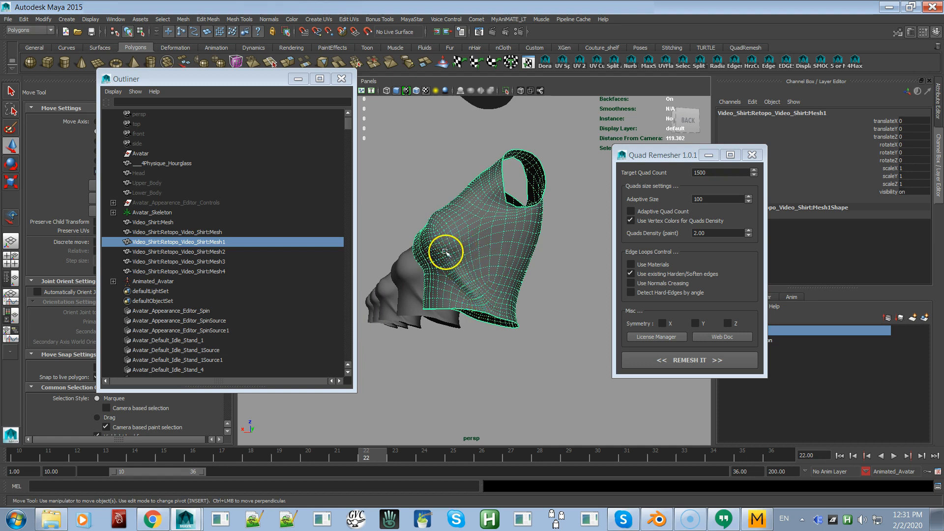
pyautogui.keyDown('alt'); pyautogui.moveTo(440, 237); pyautogui.dragTo(493, 264); pyautogui.keyUp('alt')
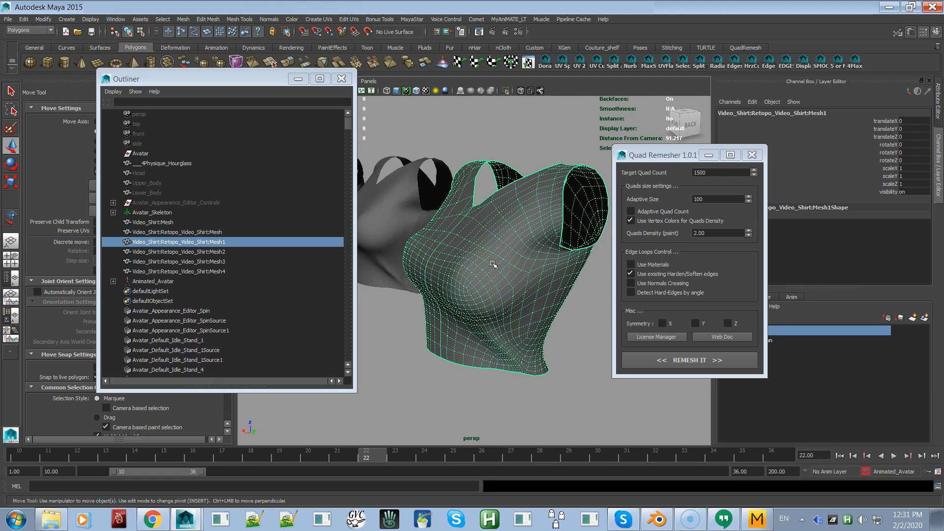
pyautogui.keyDown('alt'); pyautogui.moveTo(495, 261); pyautogui.dragTo(415, 196, button='right'); pyautogui.keyUp('alt')
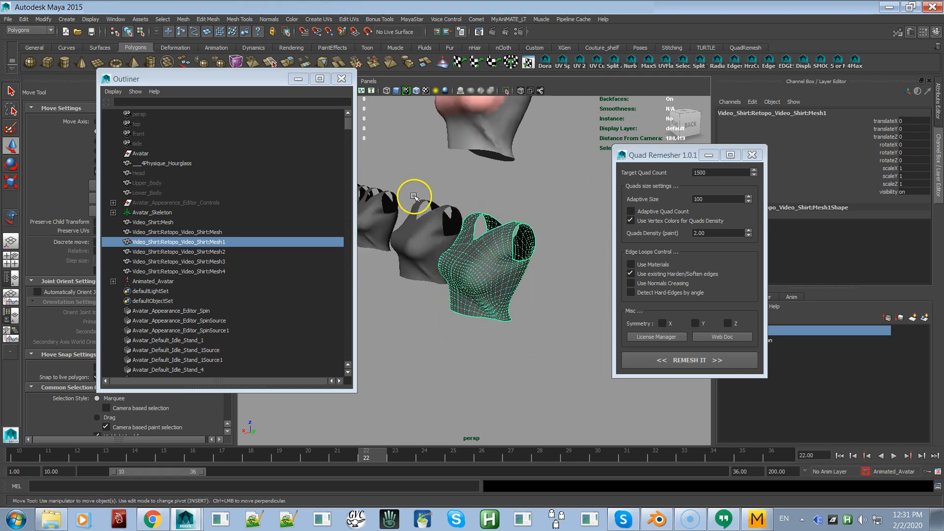
pyautogui.keyDown('alt'); pyautogui.moveTo(414, 196); pyautogui.dragTo(458, 202); pyautogui.keyUp('alt')
pyautogui.keyDown('alt'); pyautogui.moveTo(457, 202); pyautogui.dragTo(420, 195, button='right'); pyautogui.keyUp('alt')
pyautogui.keyDown('alt'); pyautogui.moveTo(421, 195); pyautogui.dragTo(529, 179, button='middle'); pyautogui.keyUp('alt')
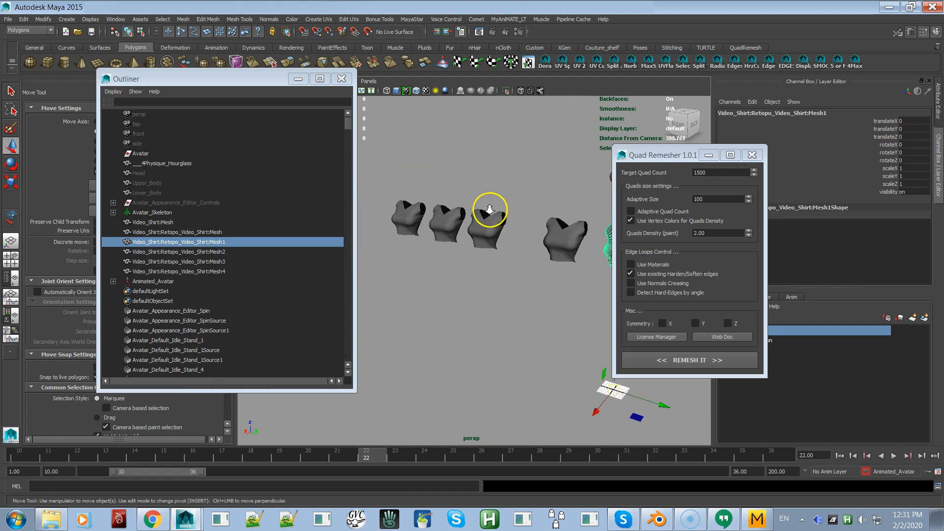
pyautogui.keyDown('alt'); pyautogui.moveTo(489, 211); pyautogui.dragTo(449, 193, button='right'); pyautogui.keyUp('alt')
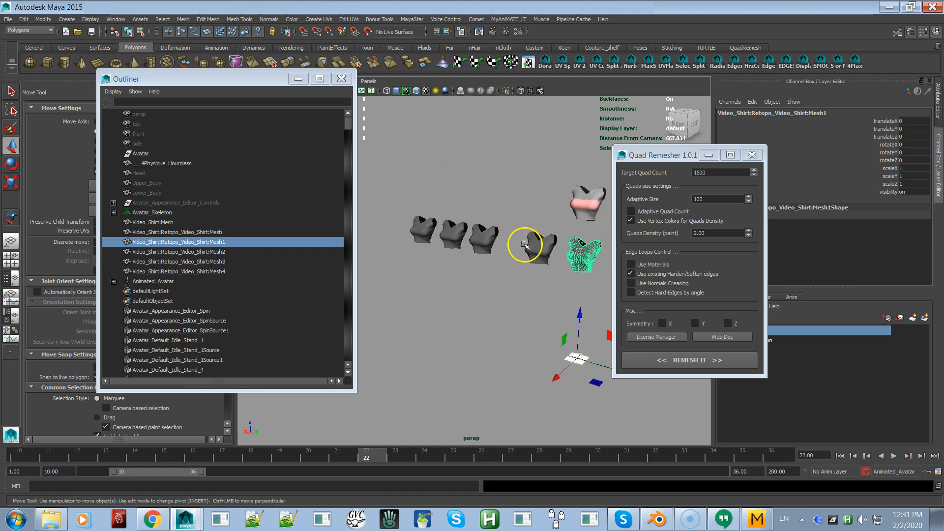
pyautogui.keyDown('alt'); pyautogui.moveTo(544, 246); pyautogui.dragTo(557, 278, button='right'); pyautogui.keyUp('alt')
pyautogui.keyDown('alt'); pyautogui.moveTo(557, 279); pyautogui.dragTo(491, 279, button='middle'); pyautogui.keyUp('alt')
pyautogui.keyDown('alt'); pyautogui.moveTo(491, 279); pyautogui.dragTo(536, 284, button='right'); pyautogui.keyUp('alt')
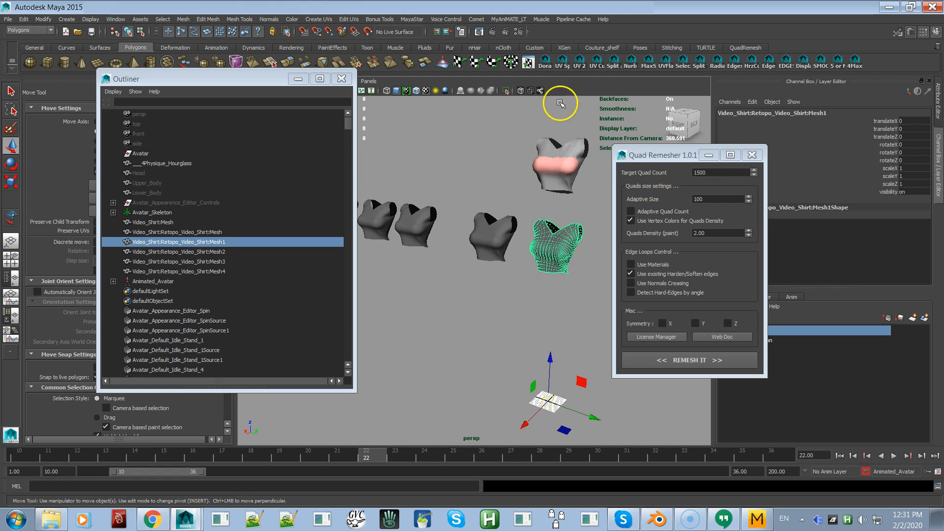
# Frame the selected remeshed shirt and examine its quad flow across the chest and both sides
pyautogui.press('f')
pyautogui.keyDown('alt'); pyautogui.moveTo(527, 264); pyautogui.dragTo(555, 248); pyautogui.keyUp('alt')
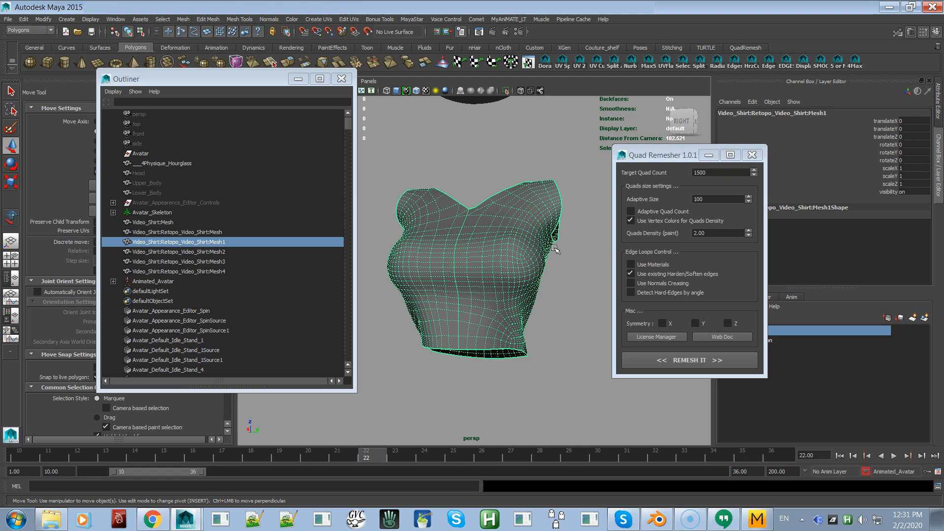
pyautogui.keyDown('alt'); pyautogui.moveTo(497, 130); pyautogui.dragTo(435, 147); pyautogui.keyUp('alt')
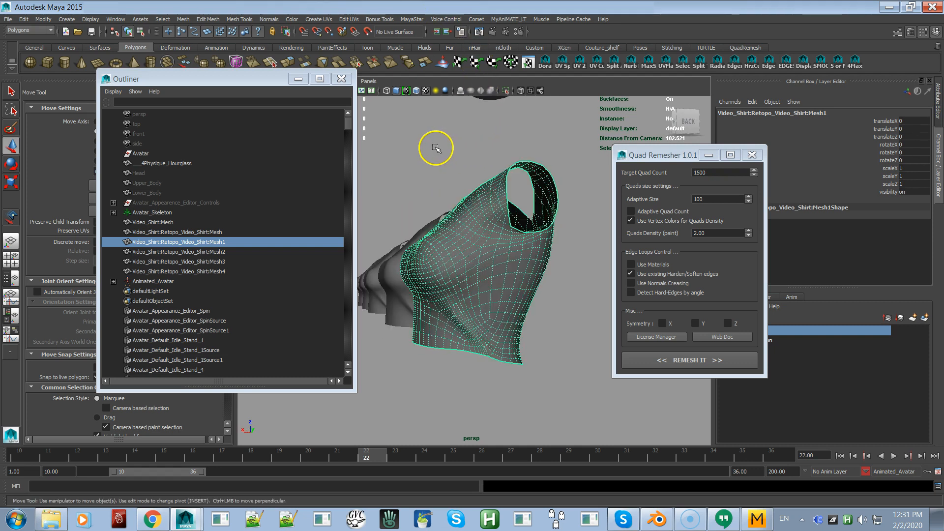
pyautogui.keyDown('alt'); pyautogui.moveTo(442, 231); pyautogui.dragTo(522, 246); pyautogui.keyUp('alt')
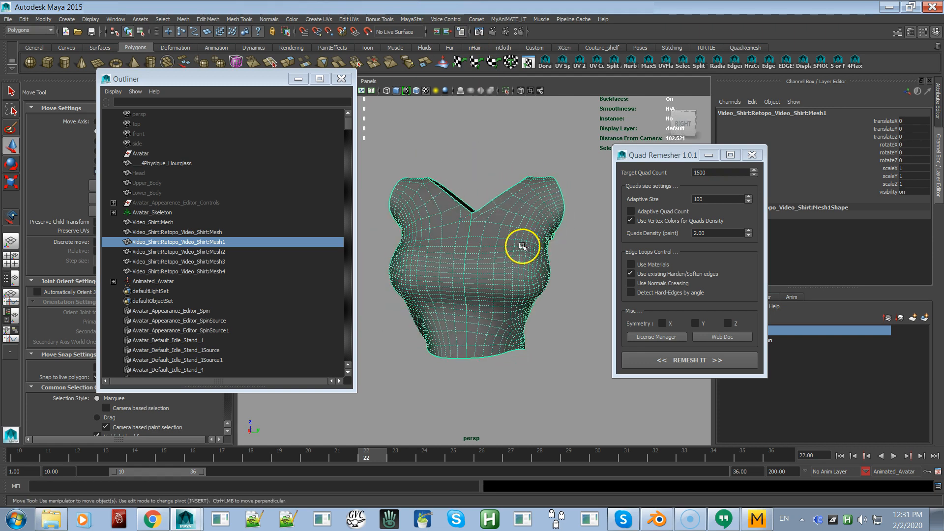
pyautogui.keyDown('alt'); pyautogui.moveTo(491, 302); pyautogui.dragTo(562, 285); pyautogui.keyUp('alt')
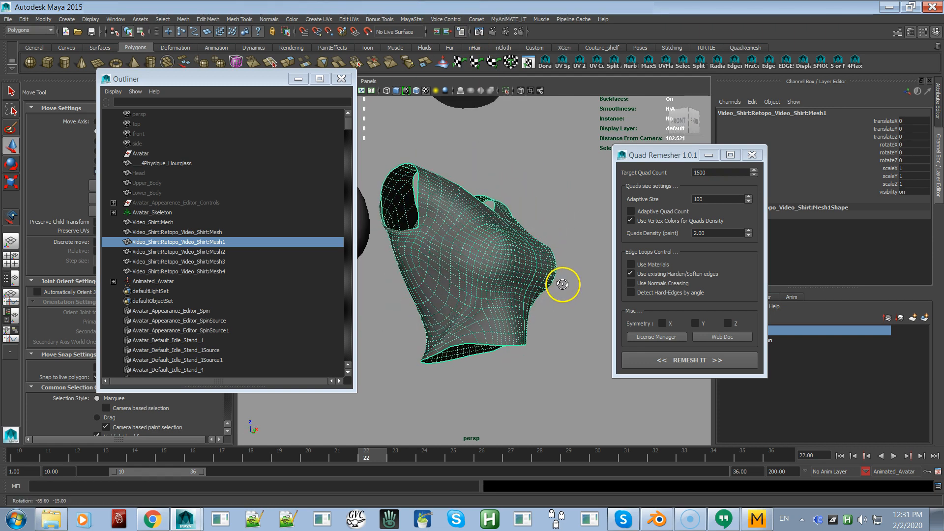
pyautogui.keyDown('alt'); pyautogui.moveTo(495, 274); pyautogui.dragTo(496, 293); pyautogui.keyUp('alt')
pyautogui.keyDown('alt'); pyautogui.moveTo(533, 337); pyautogui.dragTo(432, 312); pyautogui.keyUp('alt')
# Deselect the remeshed shirt and examine its plain shaded surface from the side and front
pyautogui.click(497, 373)
pyautogui.click(441, 308)
pyautogui.click(453, 405)
pyautogui.keyDown('alt'); pyautogui.moveTo(452, 405); pyautogui.dragTo(499, 374, button='right'); pyautogui.keyUp('alt')
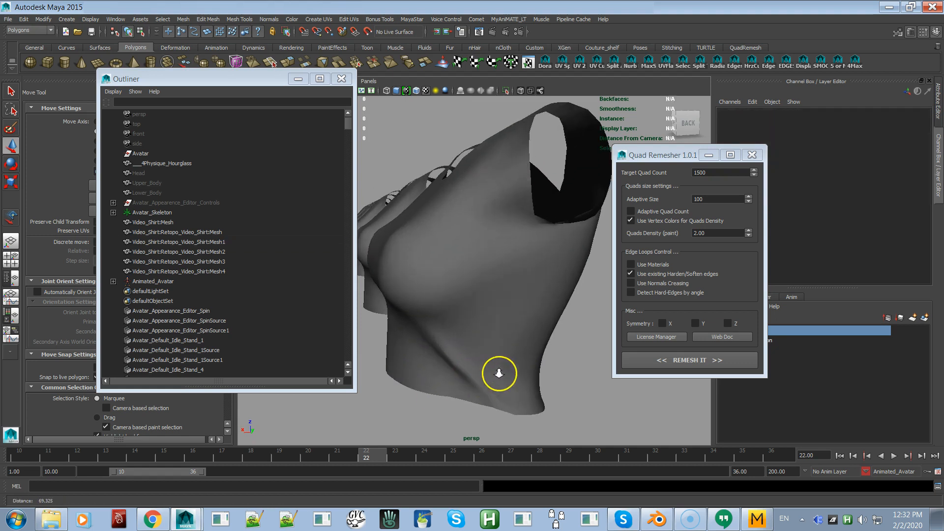
pyautogui.keyDown('alt'); pyautogui.moveTo(472, 301); pyautogui.dragTo(490, 276); pyautogui.keyUp('alt')
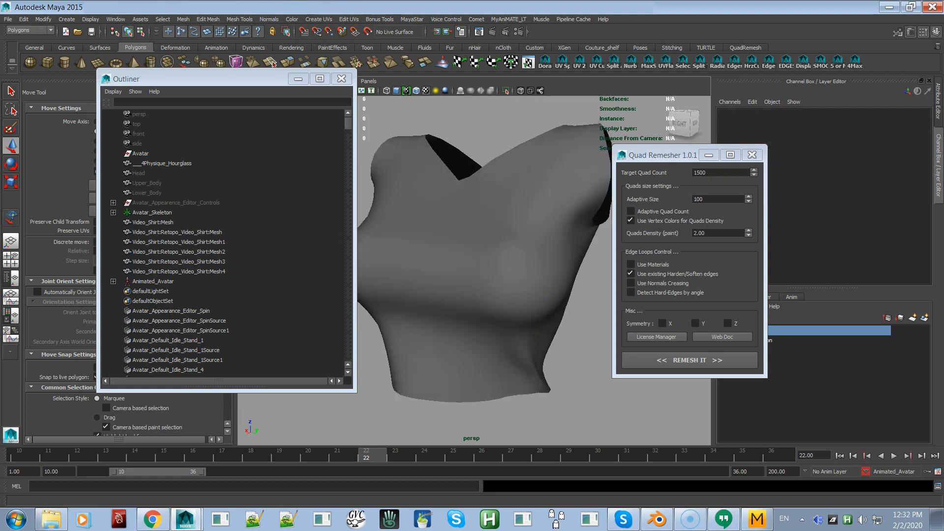
# Close the Outliner and reselect the remeshed shirt with its polygon statistics in view
pyautogui.click(341, 79)
pyautogui.click(465, 324)
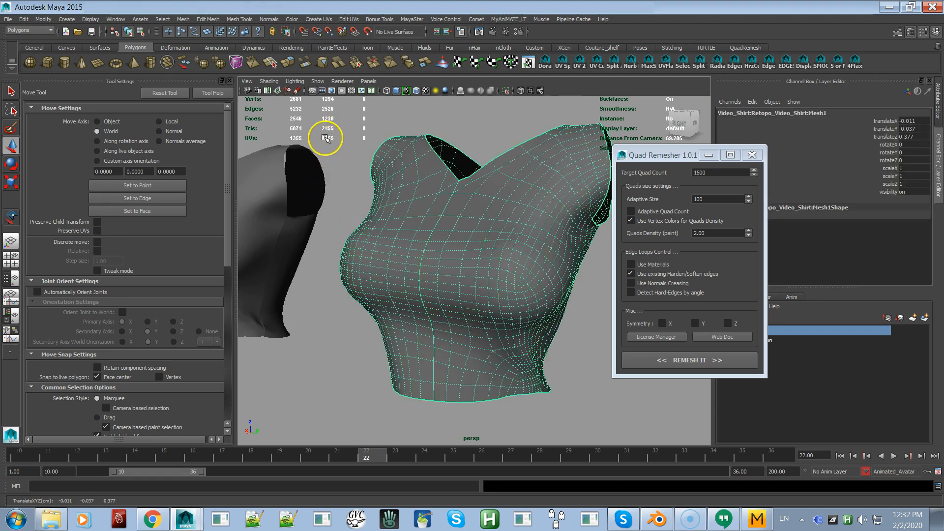
pyautogui.keyDown('alt'); pyautogui.moveTo(406, 211); pyautogui.dragTo(415, 190); pyautogui.keyUp('alt')
pyautogui.click(350, 243)
pyautogui.keyDown('alt'); pyautogui.moveTo(379, 251); pyautogui.dragTo(420, 267); pyautogui.keyUp('alt')
pyautogui.click(381, 246)
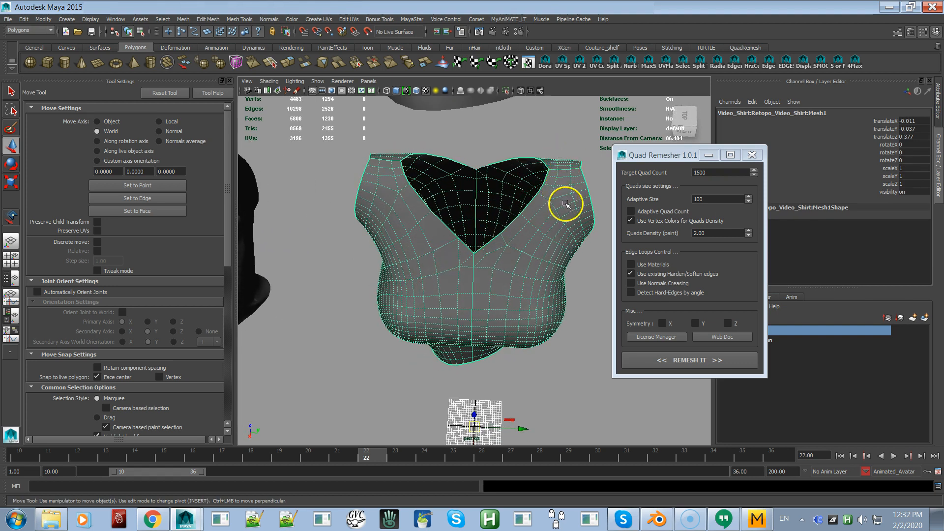
# Inspect the remeshed shirt's edge flow on the back, the side under the armhole and the front
pyautogui.keyDown('alt'); pyautogui.moveTo(568, 184); pyautogui.dragTo(530, 158); pyautogui.keyUp('alt')
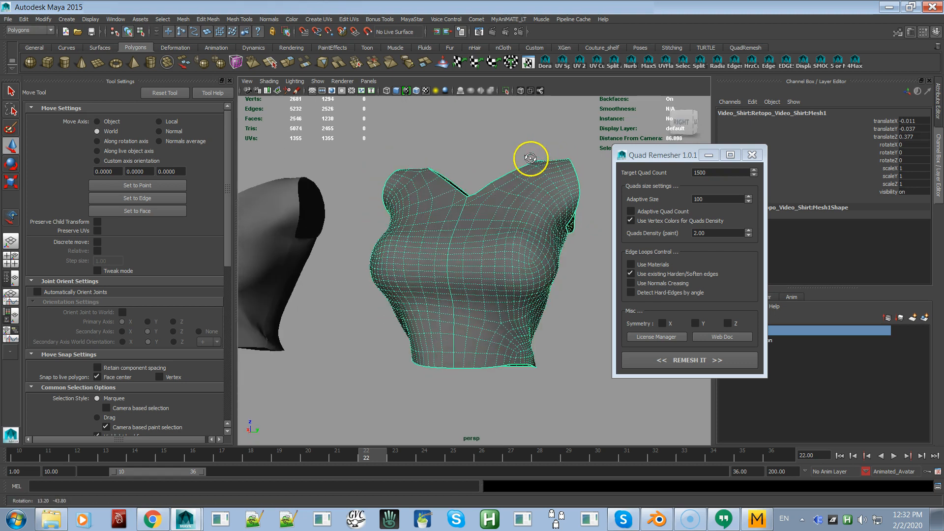
pyautogui.keyDown('alt'); pyautogui.moveTo(522, 204); pyautogui.dragTo(408, 220); pyautogui.keyUp('alt')
pyautogui.keyDown('alt'); pyautogui.moveTo(409, 220); pyautogui.dragTo(442, 251, button='right'); pyautogui.keyUp('alt')
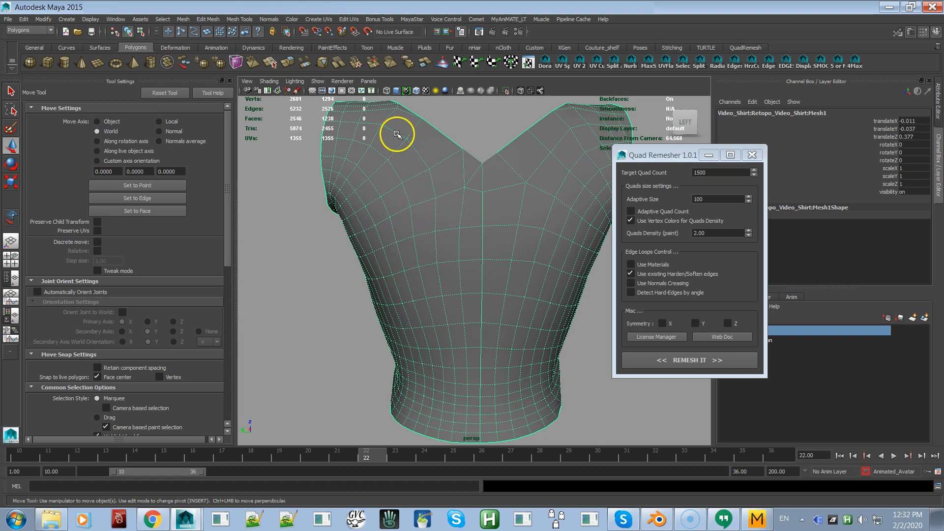
pyautogui.keyDown('alt'); pyautogui.moveTo(449, 316); pyautogui.dragTo(541, 289); pyautogui.keyUp('alt')
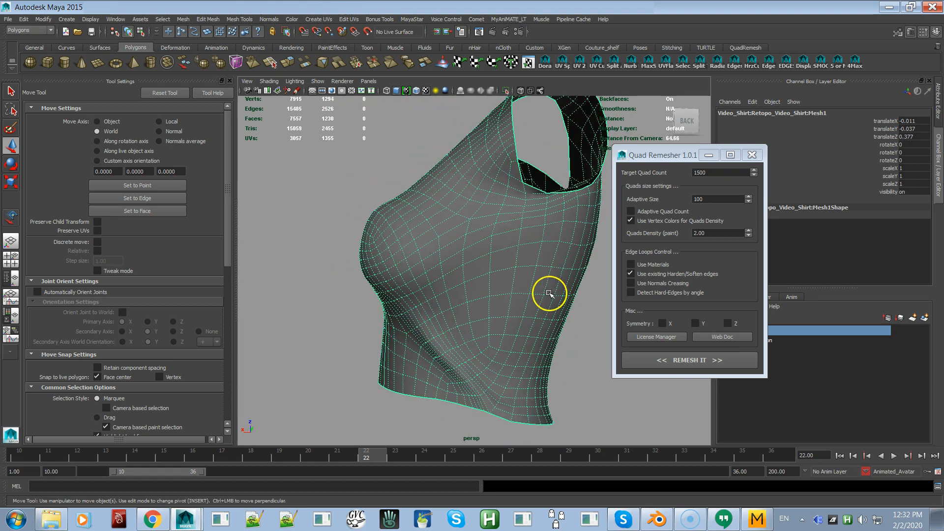
pyautogui.moveTo(482, 293)
pyautogui.keyDown('alt'); pyautogui.mouseDown()
pyautogui.moveTo(531, 302)
pyautogui.moveTo(495, 301)
pyautogui.mouseUp(); pyautogui.keyUp('alt')
pyautogui.keyDown('alt'); pyautogui.moveTo(494, 301); pyautogui.dragTo(467, 270, button='right'); pyautogui.keyUp('alt')
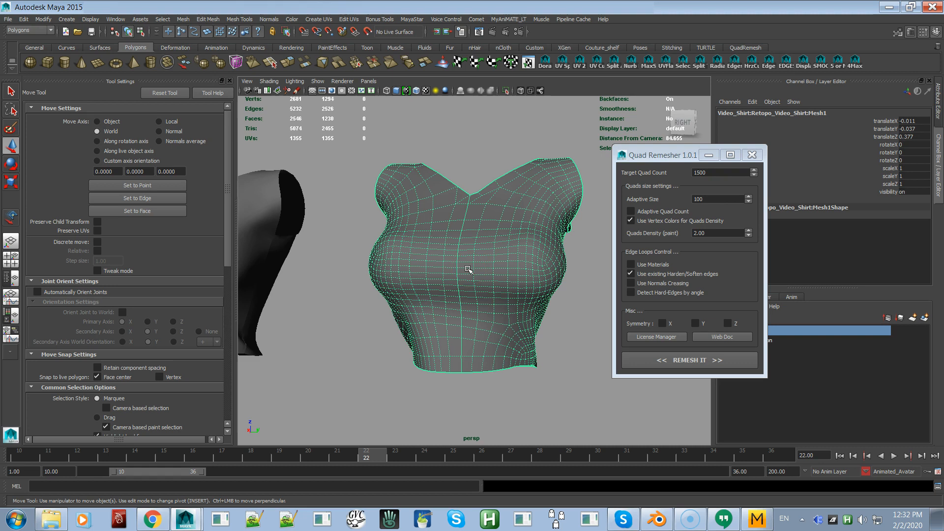
pyautogui.keyDown('alt'); pyautogui.moveTo(449, 249); pyautogui.dragTo(437, 272); pyautogui.keyUp('alt')
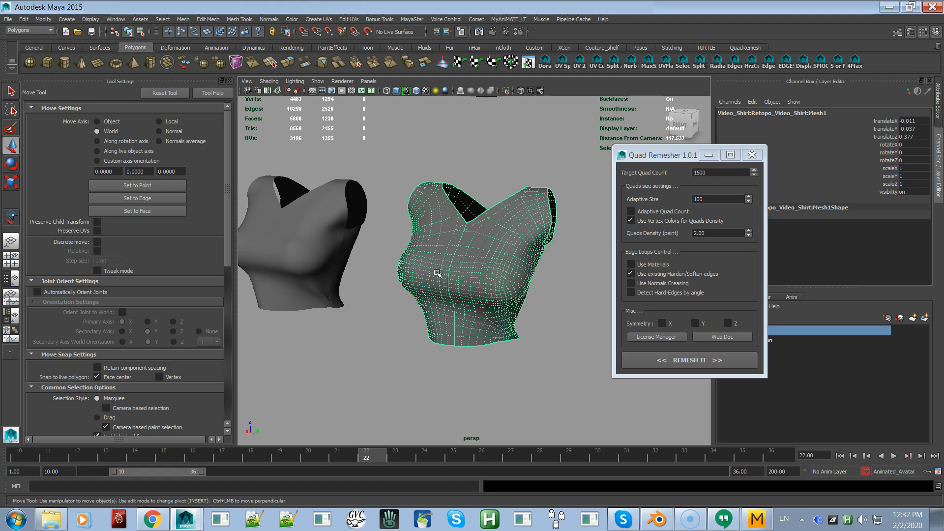
# Frame the remeshed shirt and inspect its quad density around the chest and neckline up close
pyautogui.moveTo(437, 273); pyautogui.dragTo(499, 257)
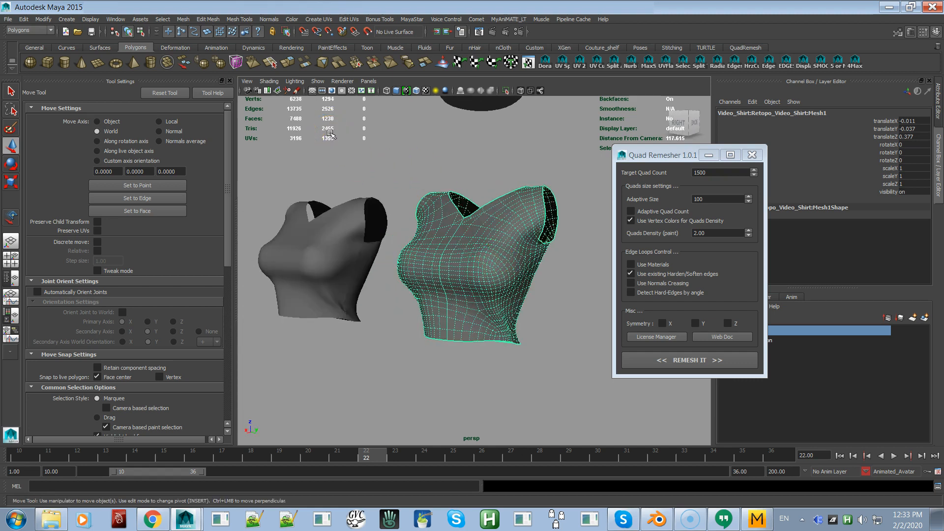
pyautogui.press('f')
pyautogui.keyDown('alt'); pyautogui.moveTo(495, 257); pyautogui.dragTo(501, 289); pyautogui.keyUp('alt')
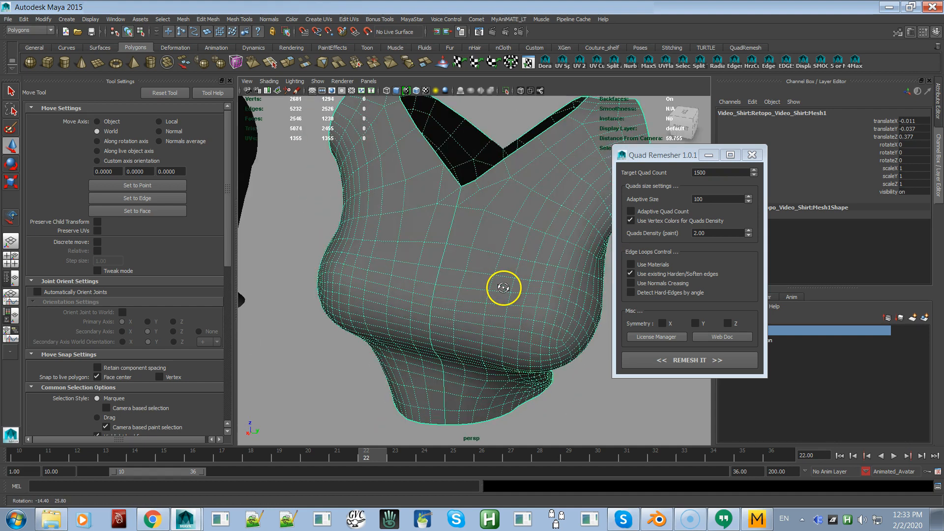
pyautogui.scroll(-5, 481, 251)
pyautogui.moveTo(449, 205)
pyautogui.keyDown('alt'); pyautogui.mouseDown()
pyautogui.moveTo(436, 217)
pyautogui.moveTo(415, 213)
pyautogui.moveTo(448, 220)
pyautogui.mouseUp(); pyautogui.keyUp('alt')
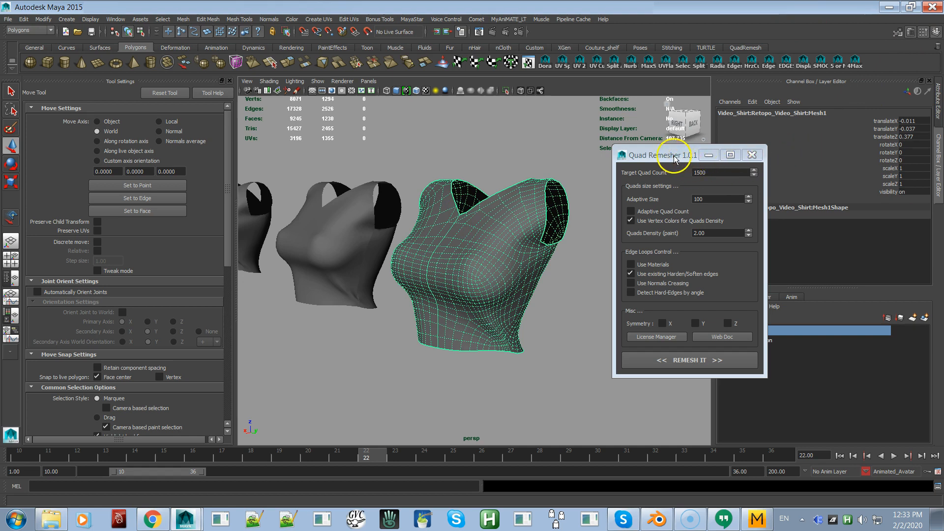
# Reposition the Quad Remesher window beside the remeshed shirt and check the shirt's front topology
pyautogui.moveTo(671, 160)
pyautogui.mouseDown()
pyautogui.moveTo(666, 141)
pyautogui.moveTo(663, 174)
pyautogui.mouseUp()
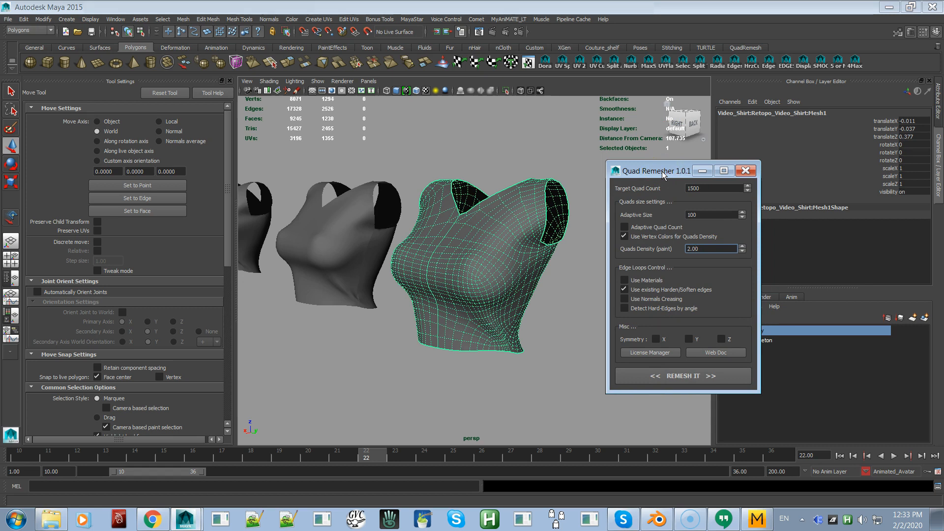
pyautogui.keyDown('alt'); pyautogui.moveTo(347, 196); pyautogui.dragTo(466, 237); pyautogui.keyUp('alt')
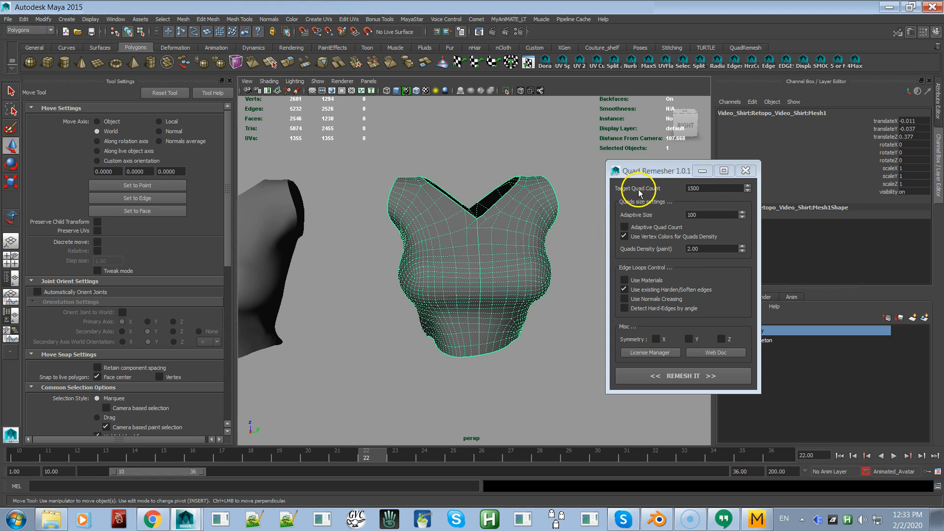
pyautogui.keyDown('alt'); pyautogui.moveTo(552, 253); pyautogui.dragTo(525, 284); pyautogui.keyUp('alt')
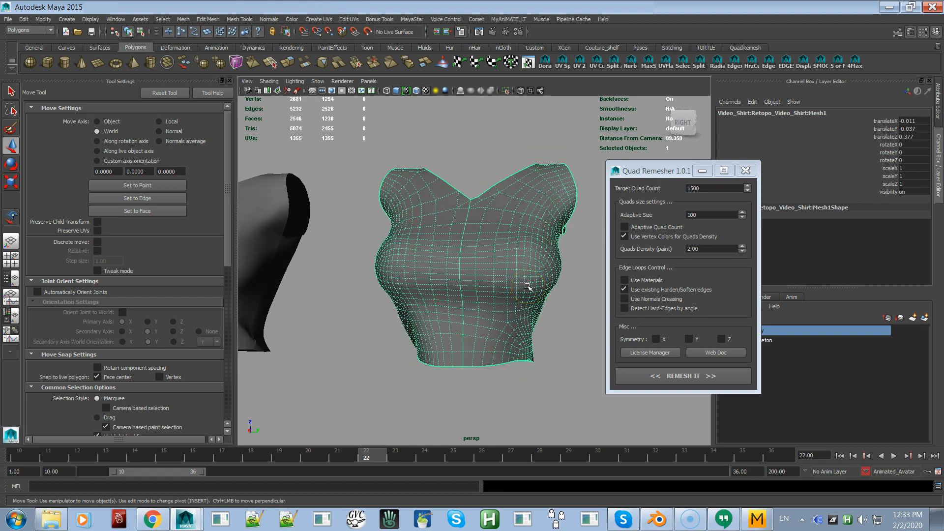